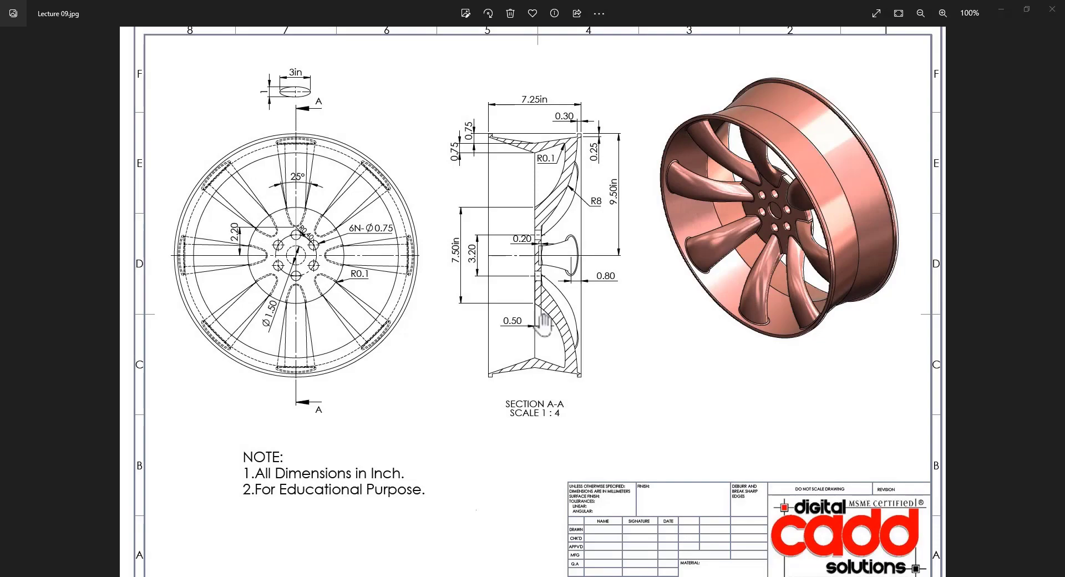
Step: Zoom in and out on the wheel reference drawing to study it
scroll(427, 250, up, 3)
scroll(351, 268, down, 3)
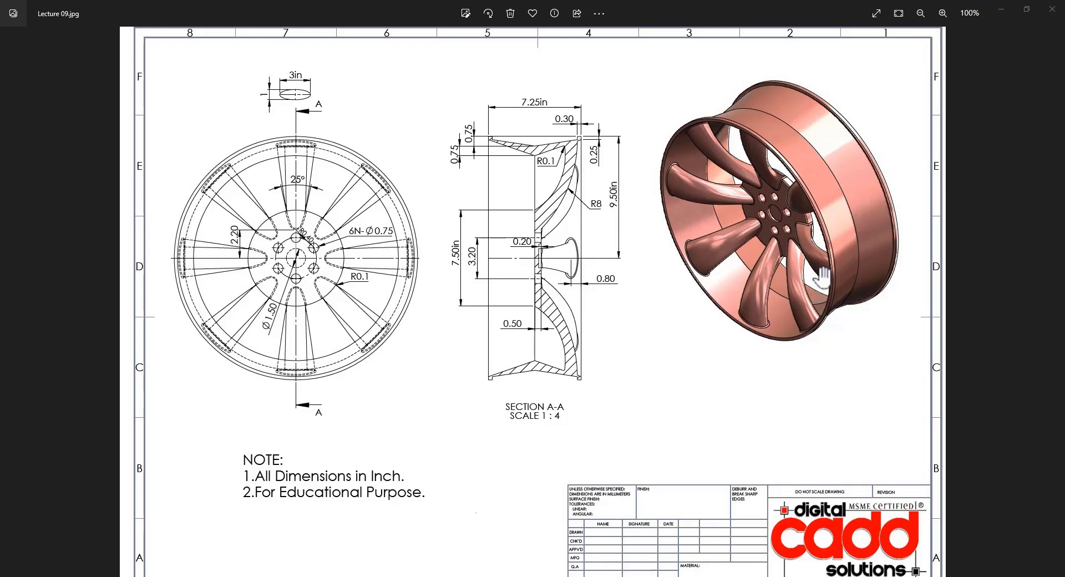
scroll(716, 250, up, 3)
scroll(555, 344, down, 3)
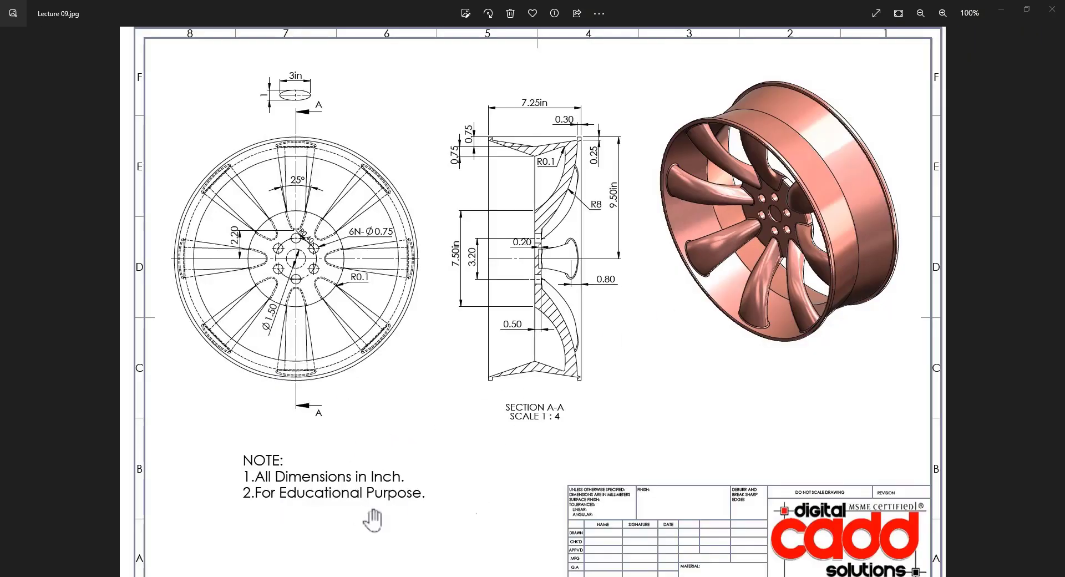
scroll(269, 213, up, 2)
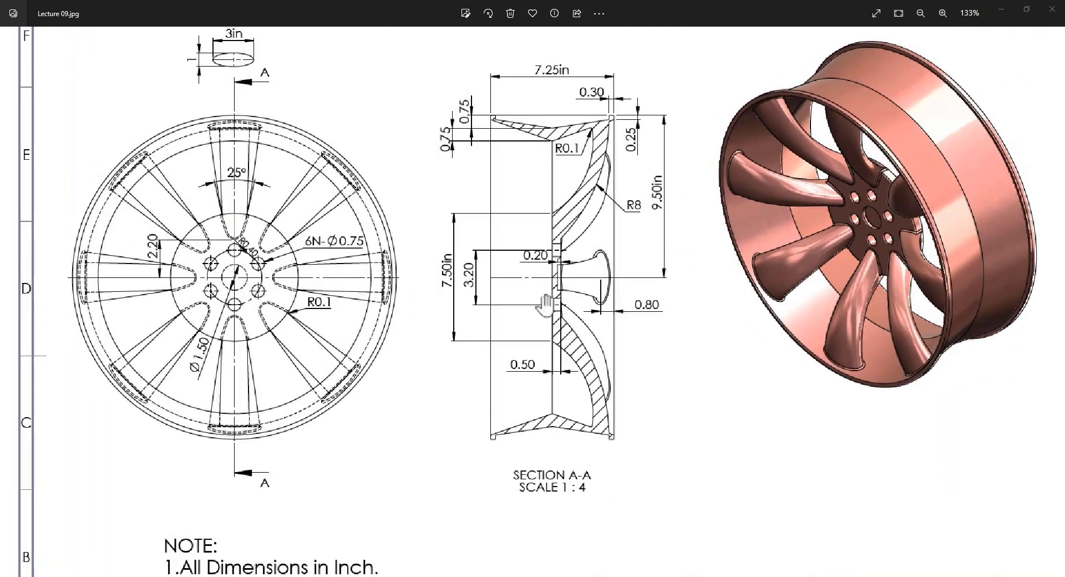
scroll(546, 304, down, 2)
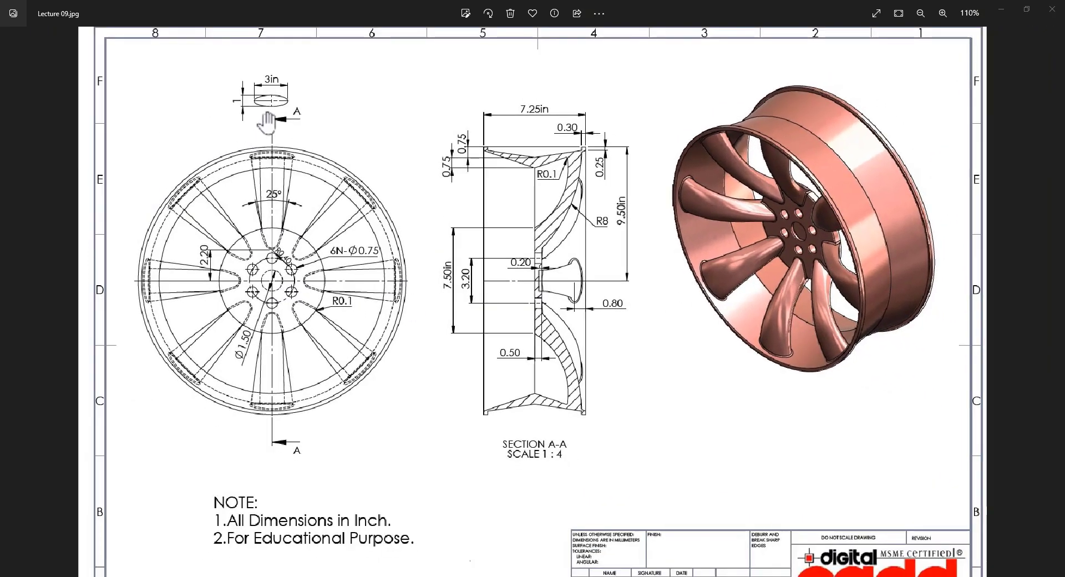
scroll(255, 87, up, 3)
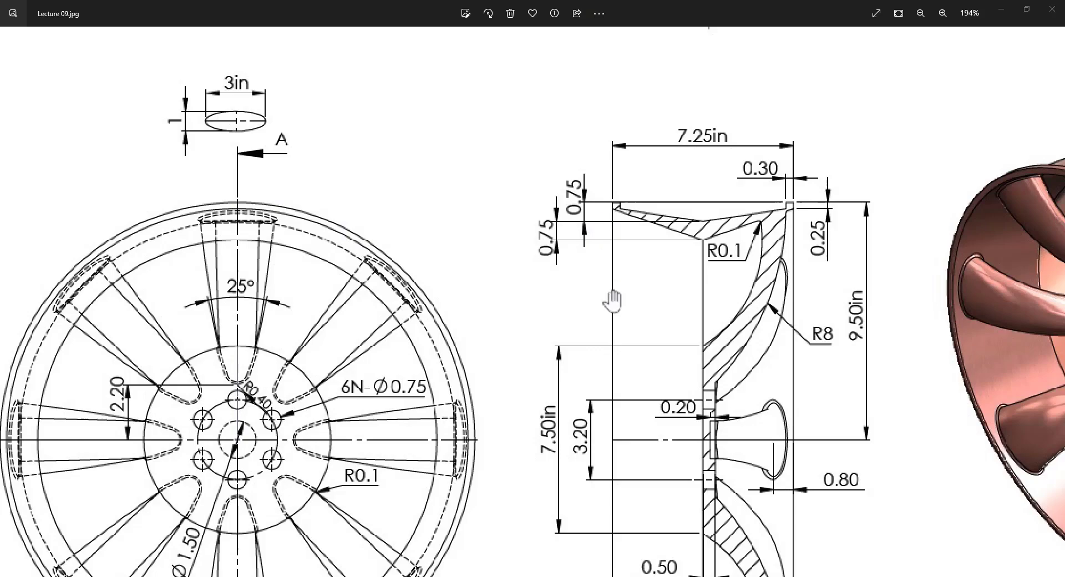
scroll(629, 334, down, 1)
scroll(478, 286, down, 2)
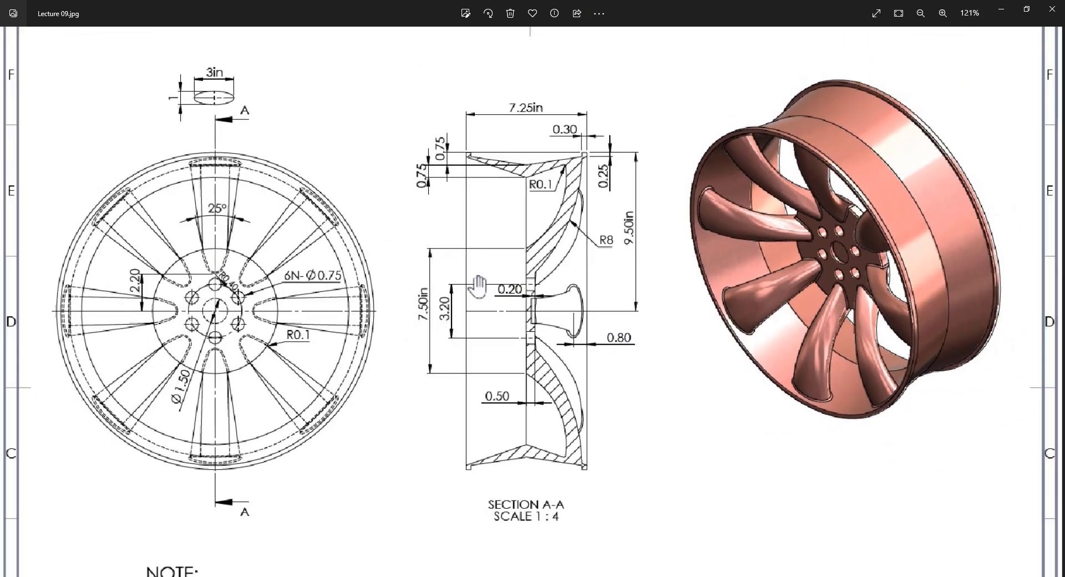
scroll(541, 278, up, 2)
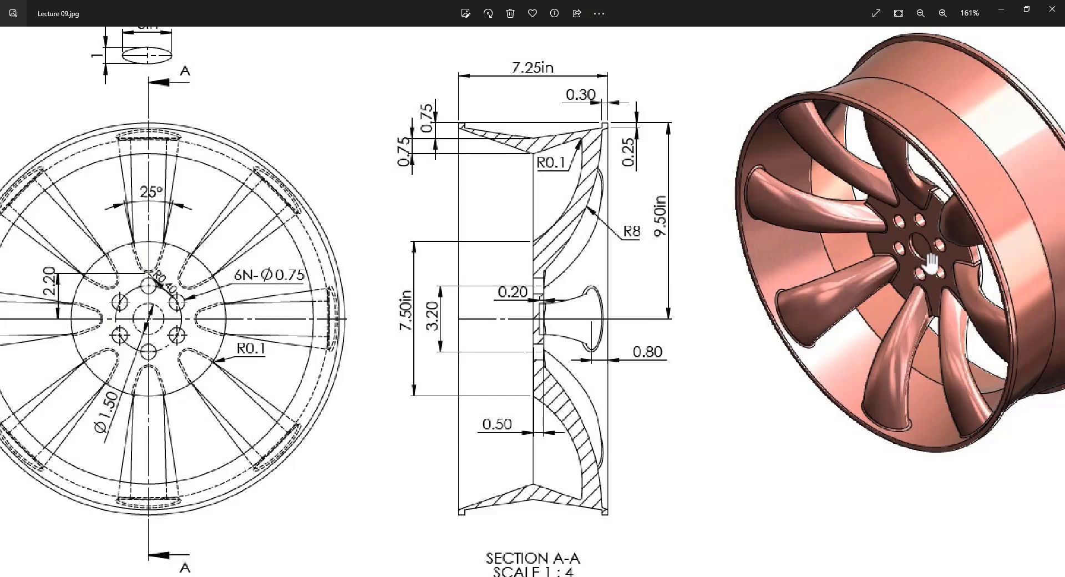
scroll(931, 264, up, 3)
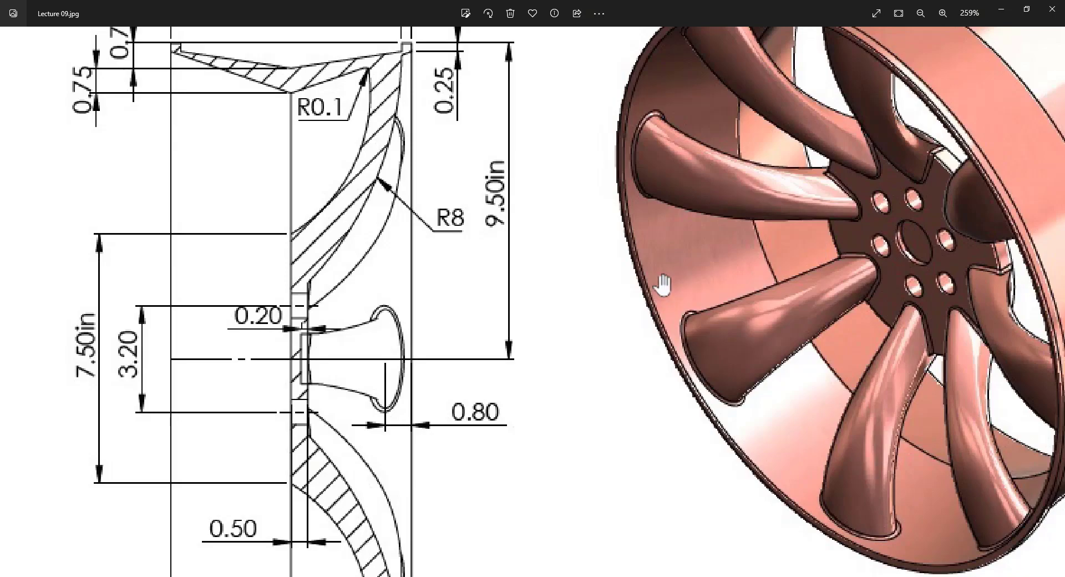
scroll(663, 285, down, 5)
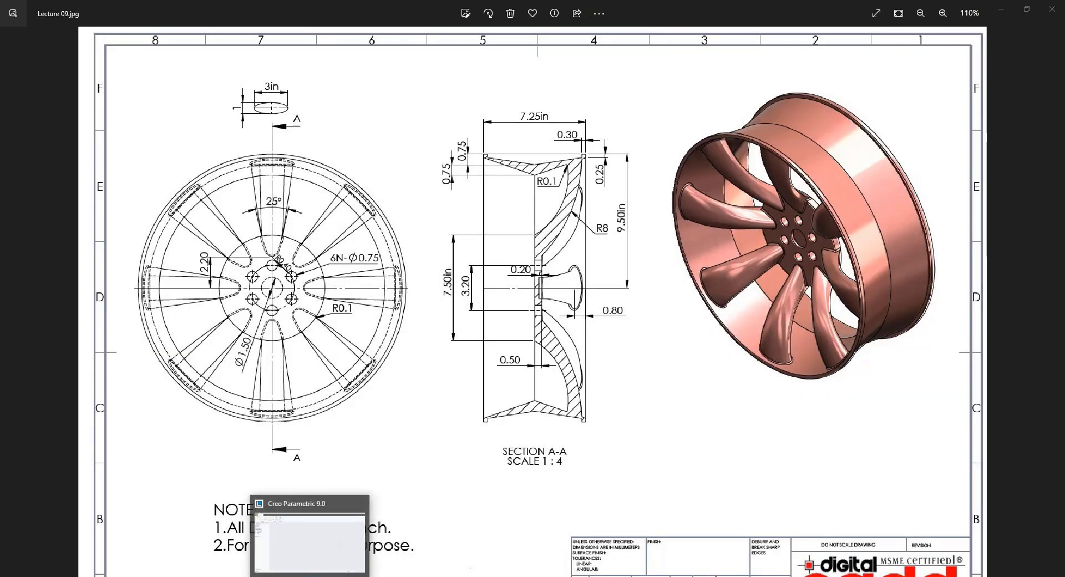
Step: Create a new solid part with the default template and show all datum planes
click(311, 533)
click(12, 61)
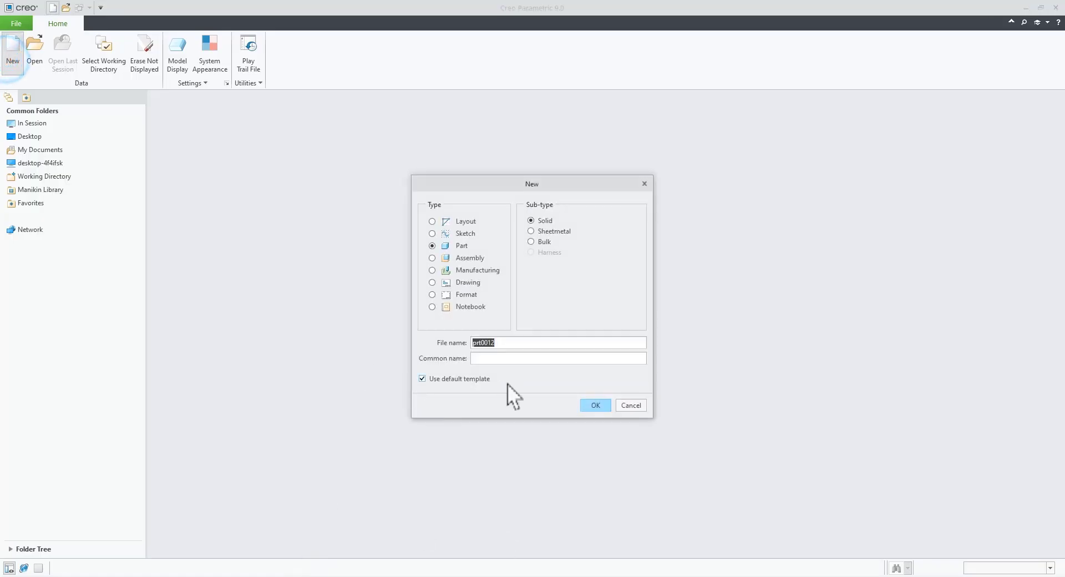
click(594, 406)
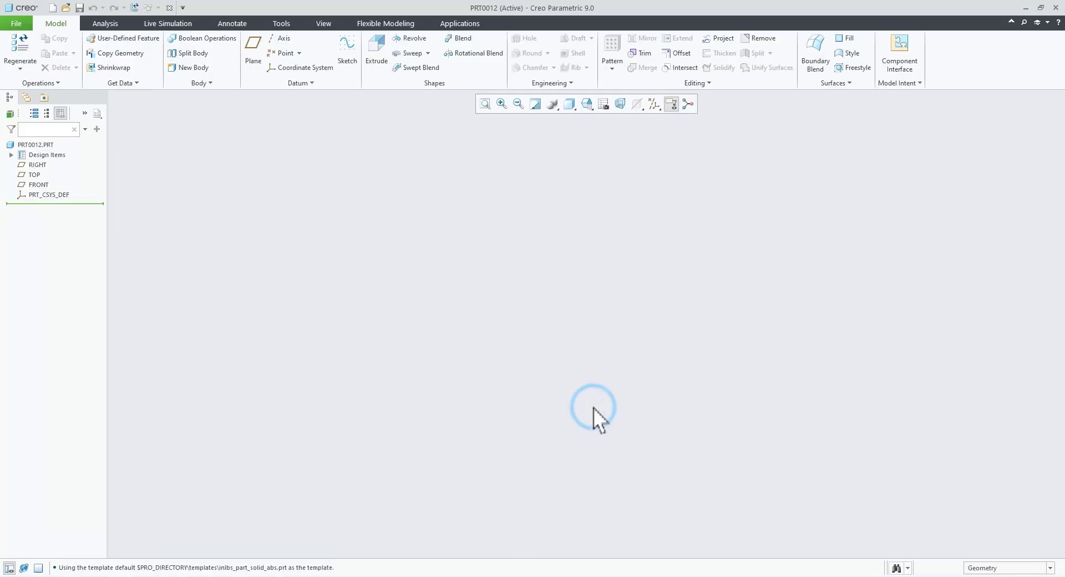
click(654, 103)
click(657, 118)
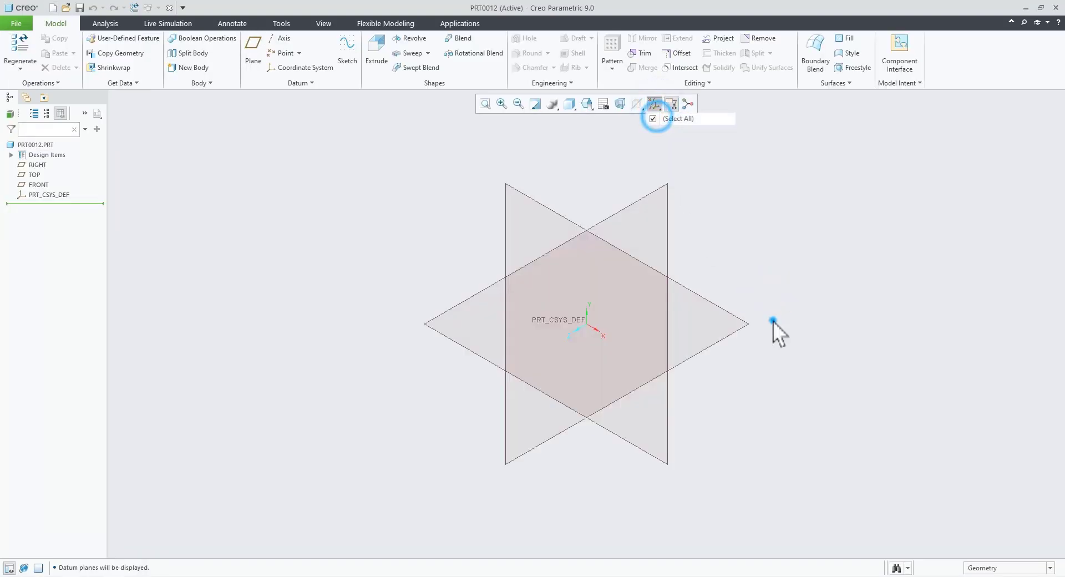
click(773, 321)
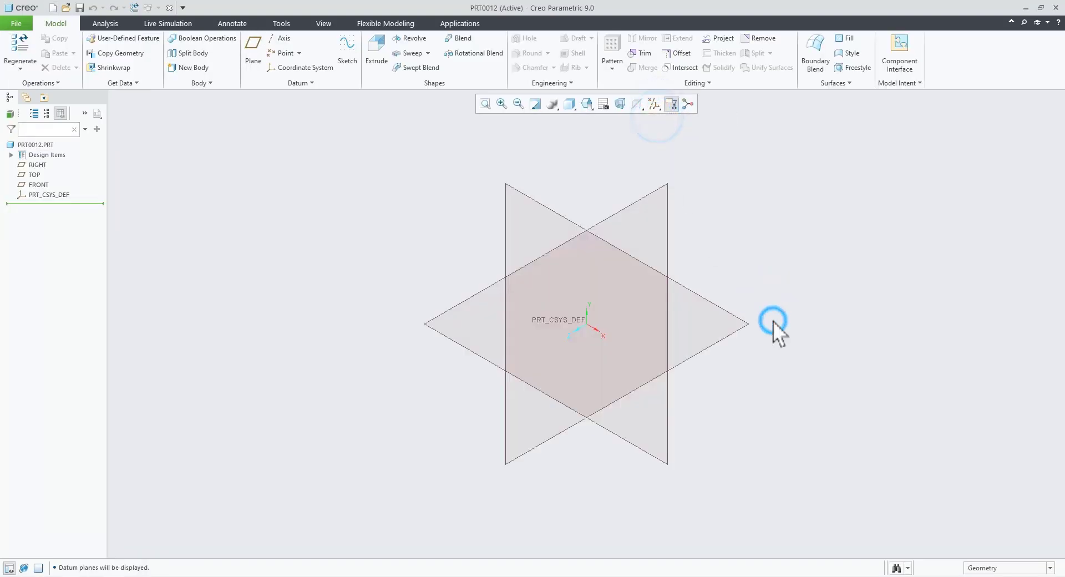
Step: Start a sketch on the RIGHT datum plane with datum planes hidden
click(669, 190)
click(703, 140)
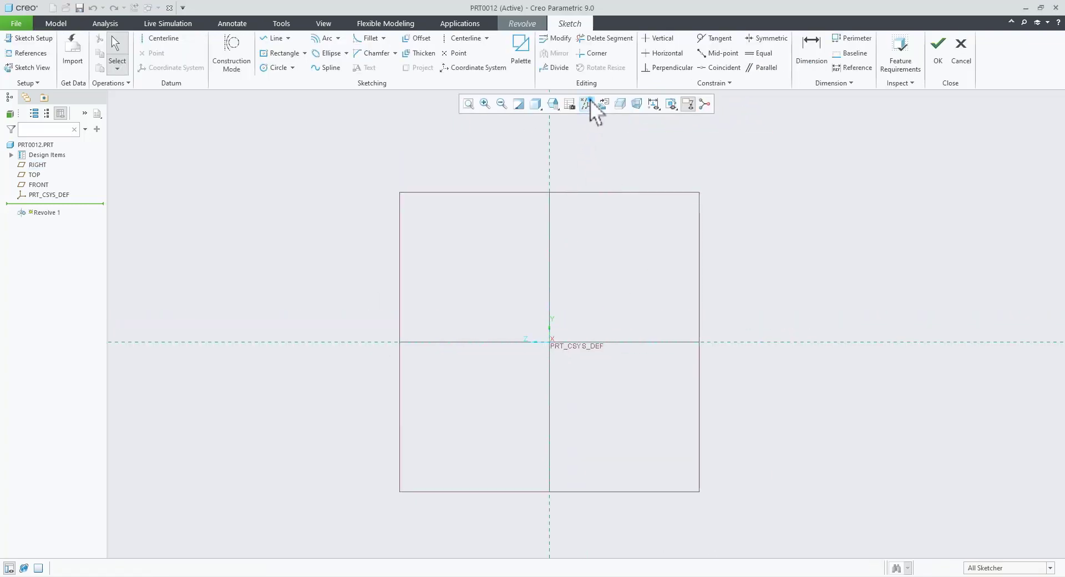
click(587, 102)
click(596, 165)
click(619, 282)
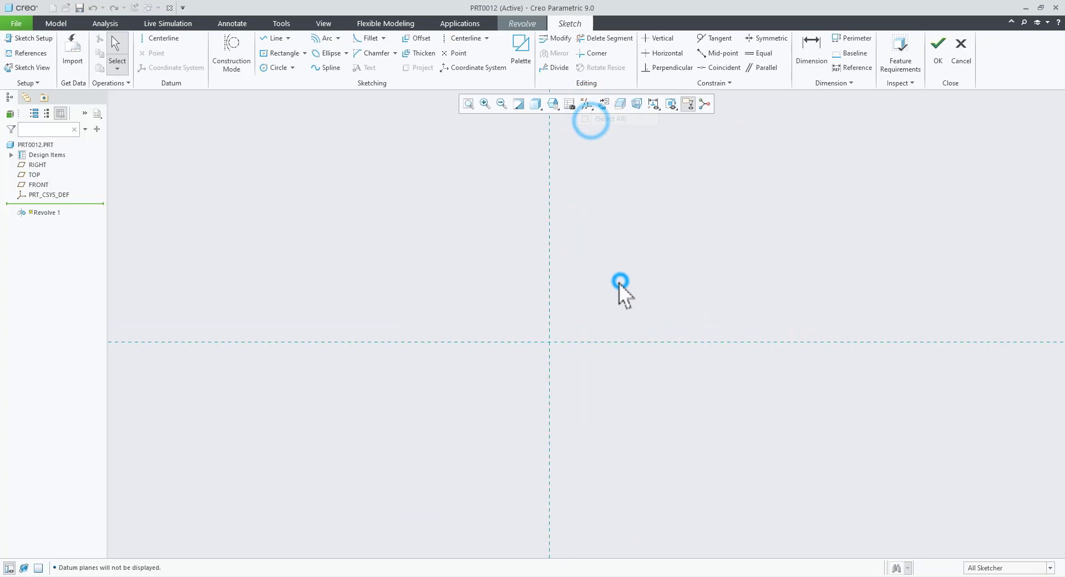
Step: Draw a vertical centerline as the revolve axis
right_click(639, 213)
click(731, 236)
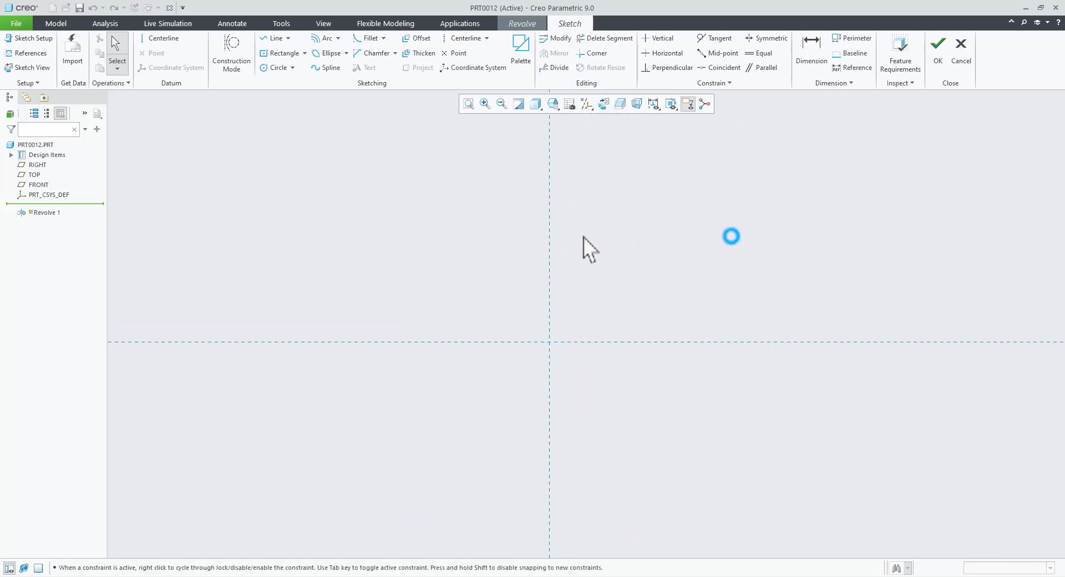
click(553, 198)
click(553, 248)
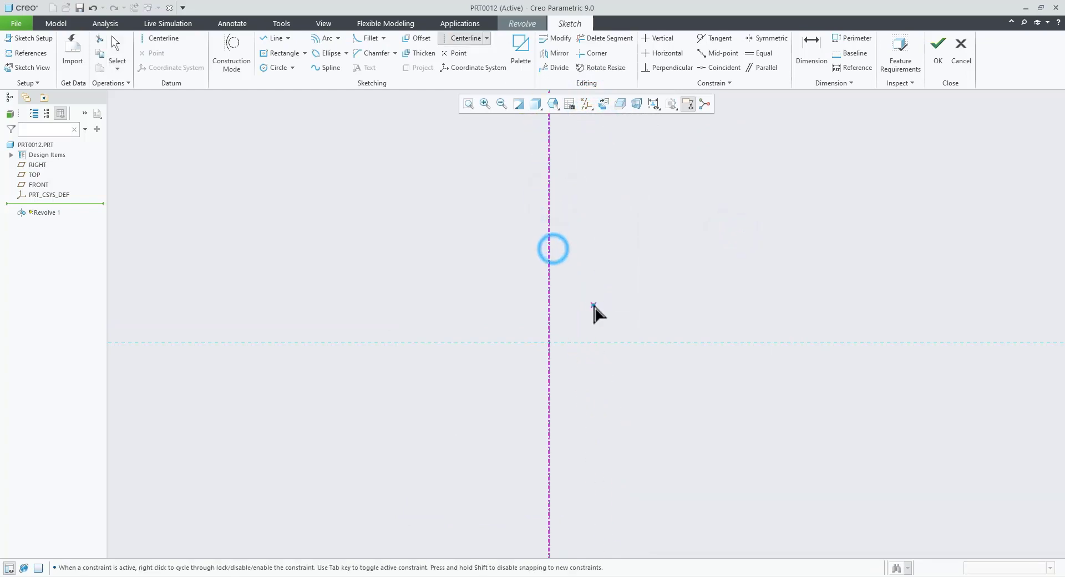
key(alt+Tab)
Step: Zoom into Section A-A of the wheel drawing to read the rim dimensions
scroll(532, 203, up, 3)
scroll(532, 203, up, 3)
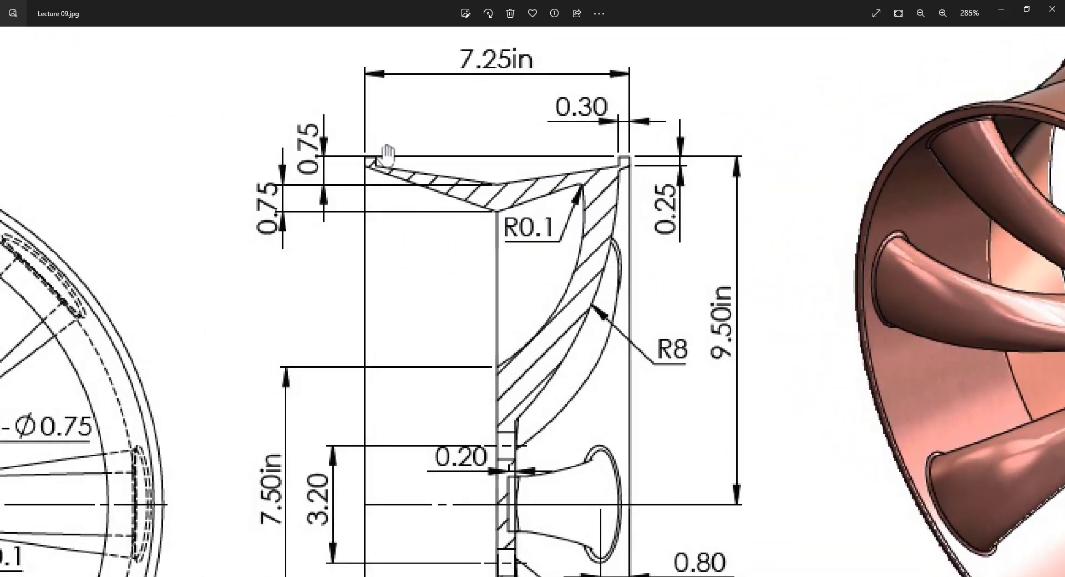
scroll(592, 182, down, 1)
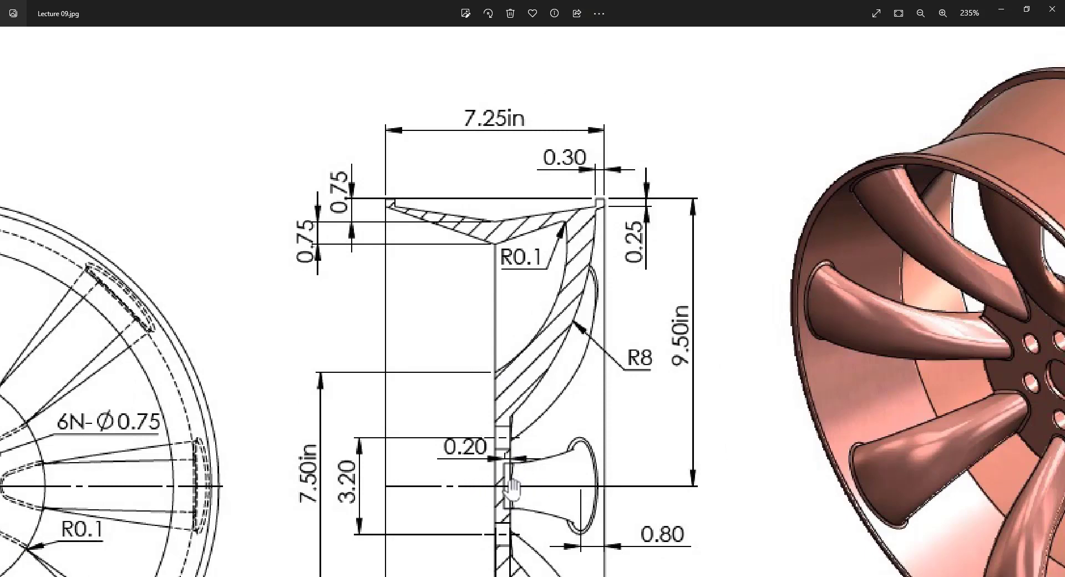
scroll(376, 206, up, 1)
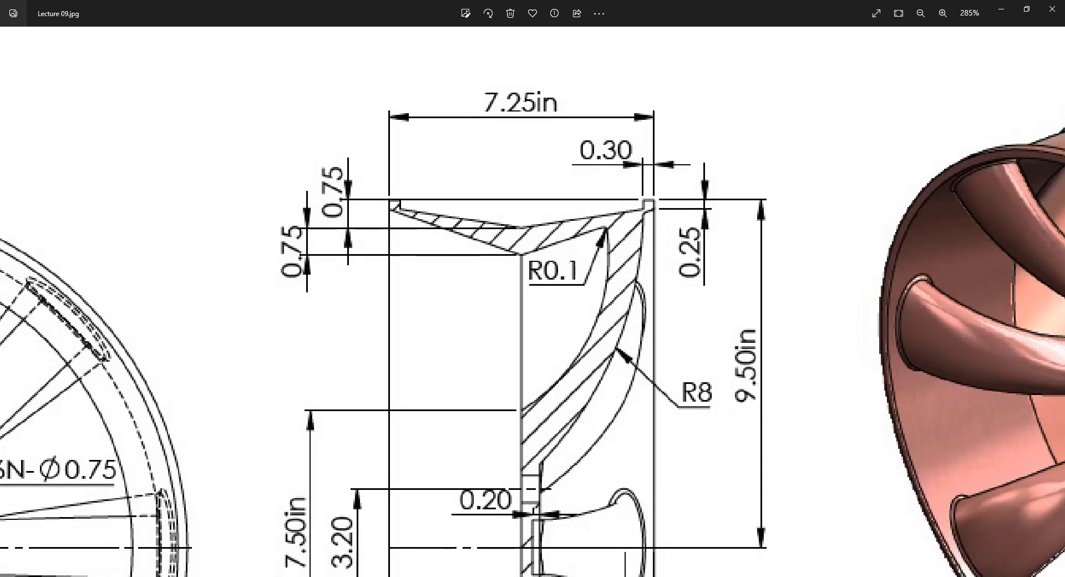
key(alt+Tab)
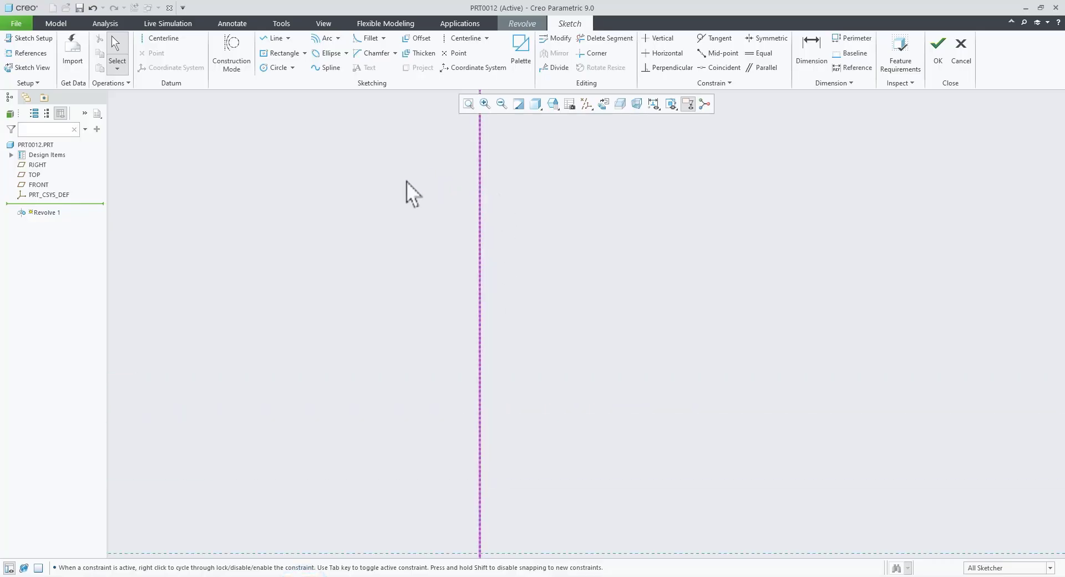
Step: Sketch the closed half rim profile from the centerline, including the short lip edge
right_click(406, 181)
click(435, 202)
click(481, 273)
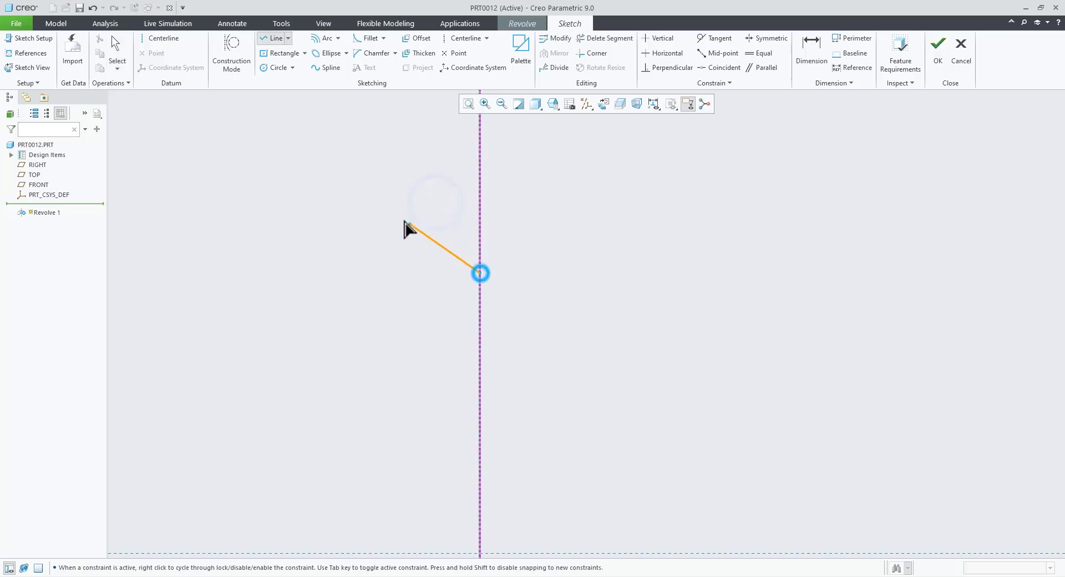
click(312, 195)
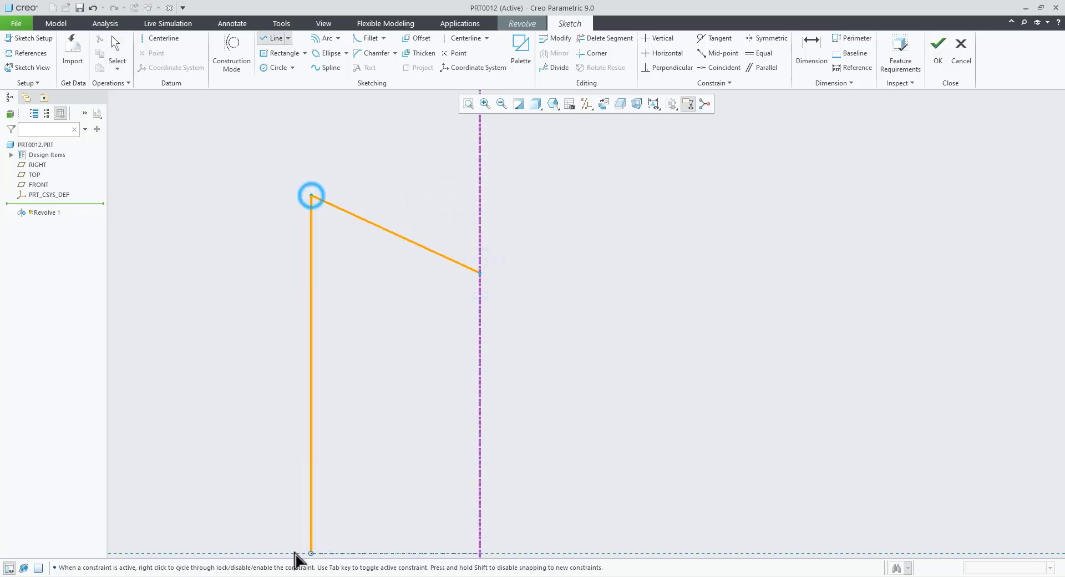
key(alt+Tab)
key(alt+Tab)
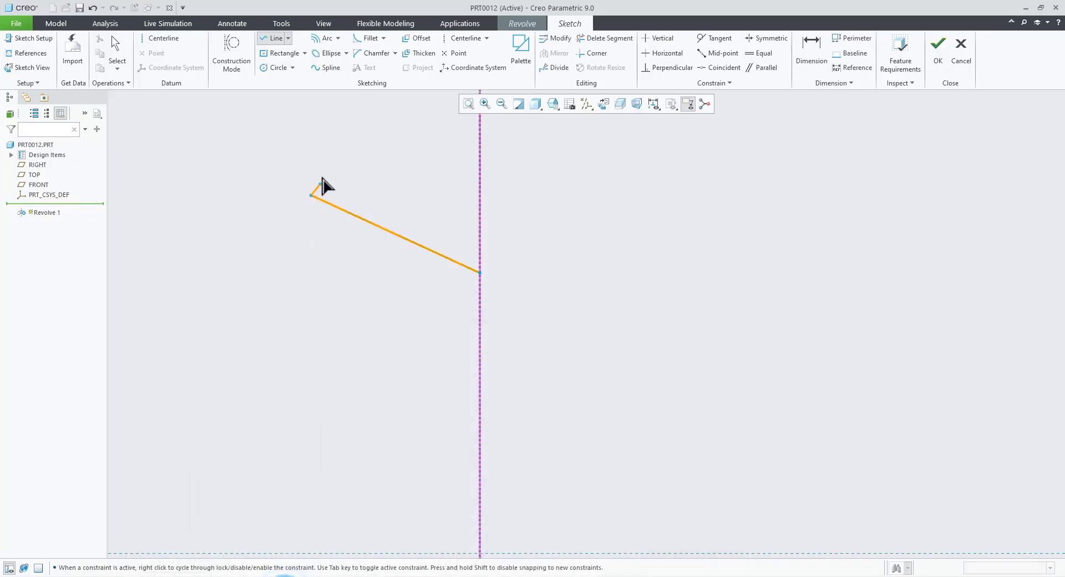
click(313, 153)
click(284, 575)
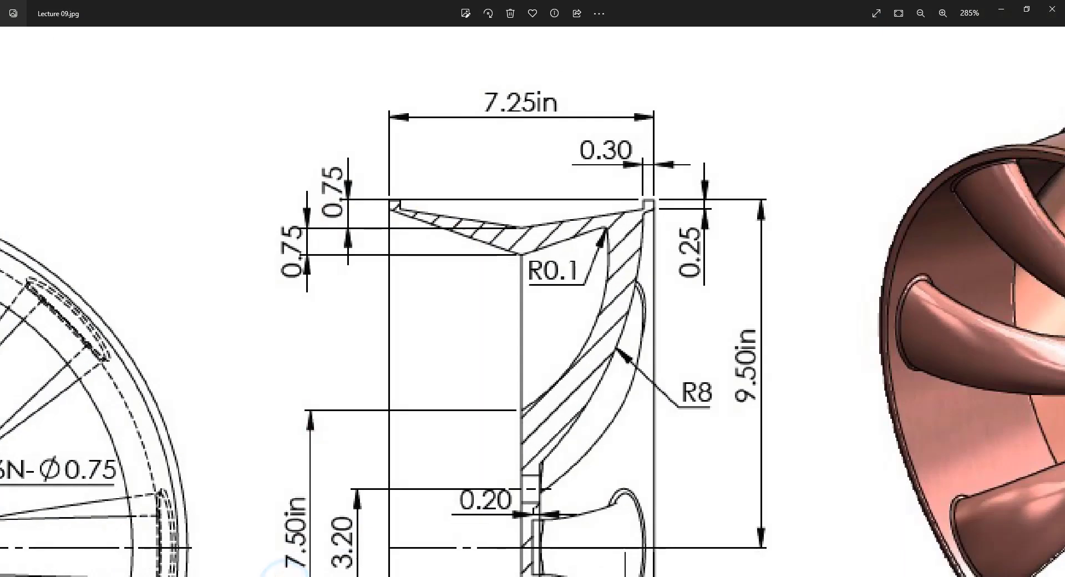
click(280, 574)
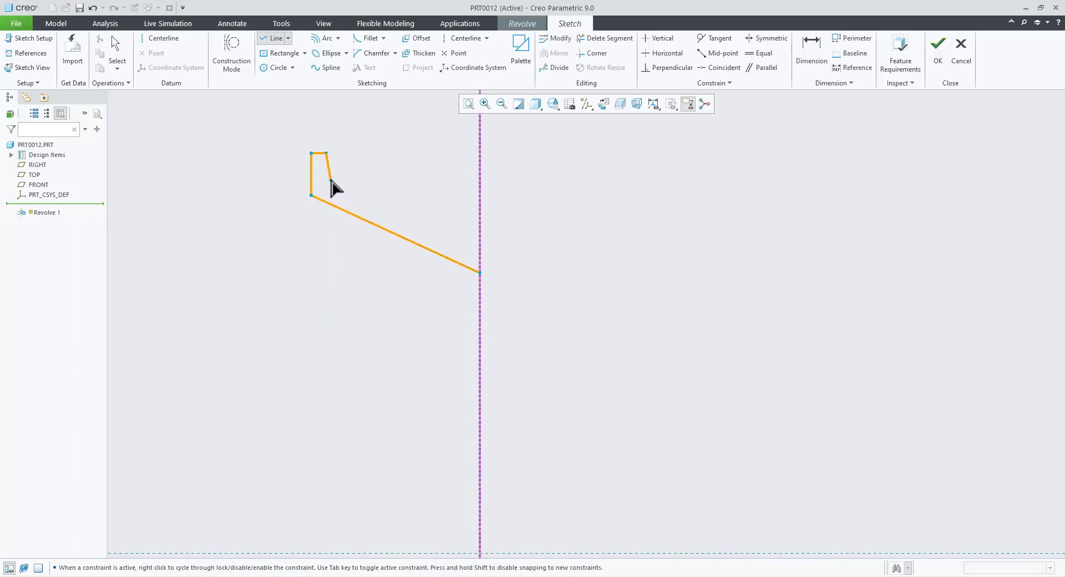
click(327, 174)
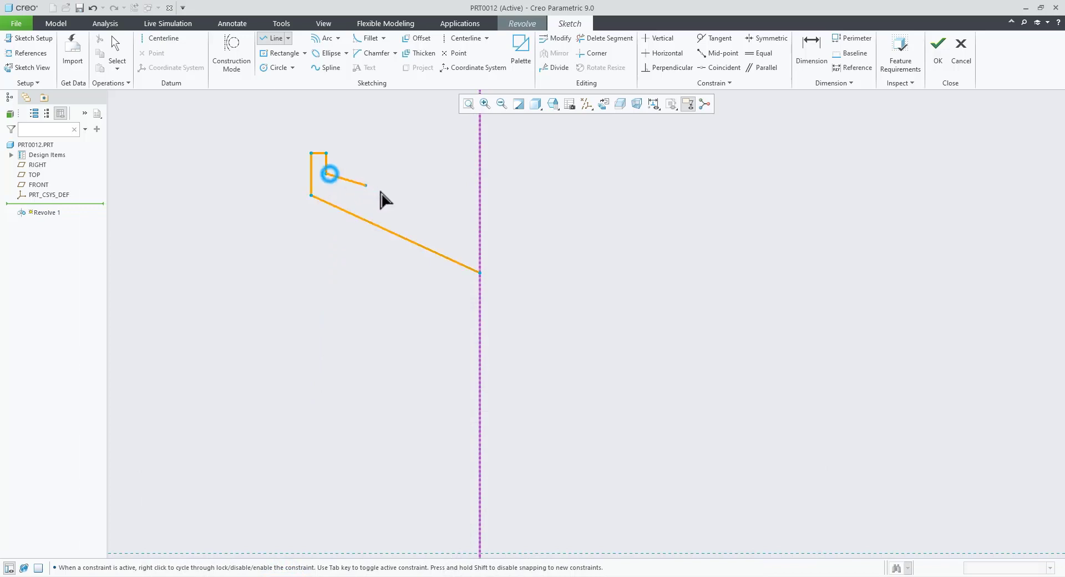
click(480, 224)
middle_click(577, 288)
Step: Mirror the whole half profile about the vertical centerline
key(ctrl+a)
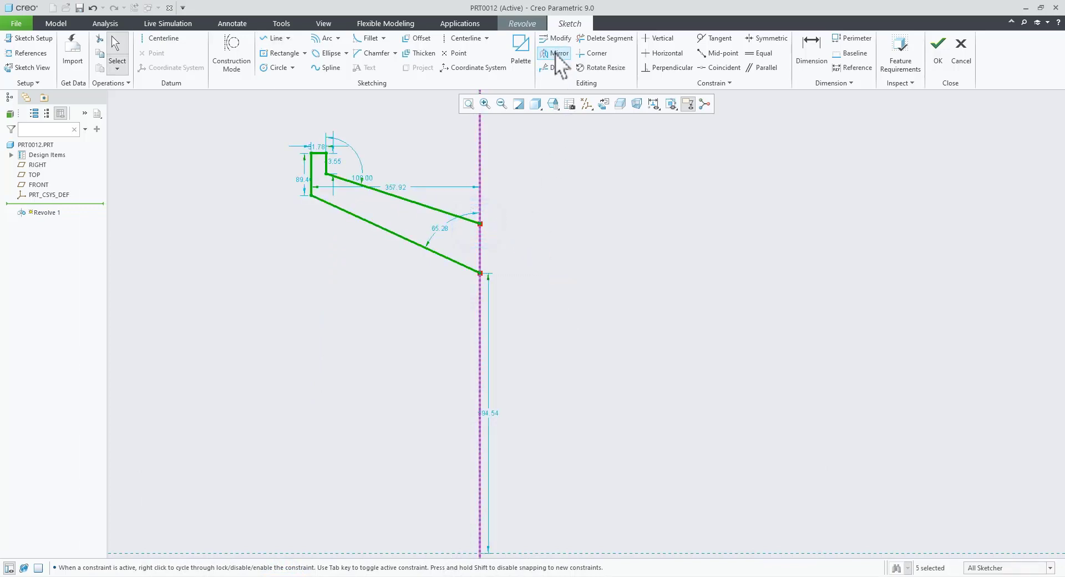
click(557, 54)
click(481, 157)
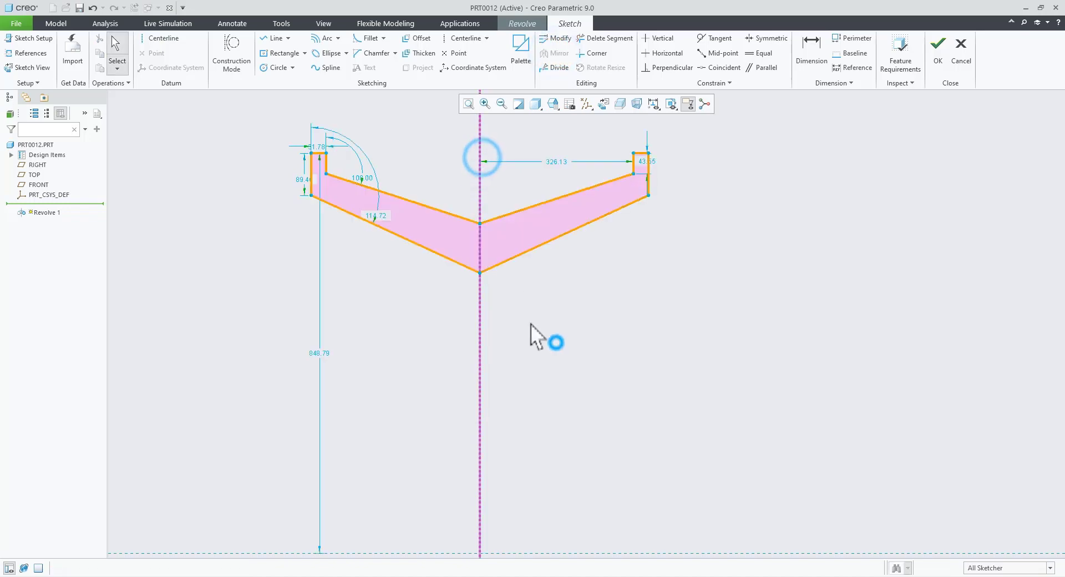
scroll(530, 324, down, 3)
scroll(544, 249, up, 3)
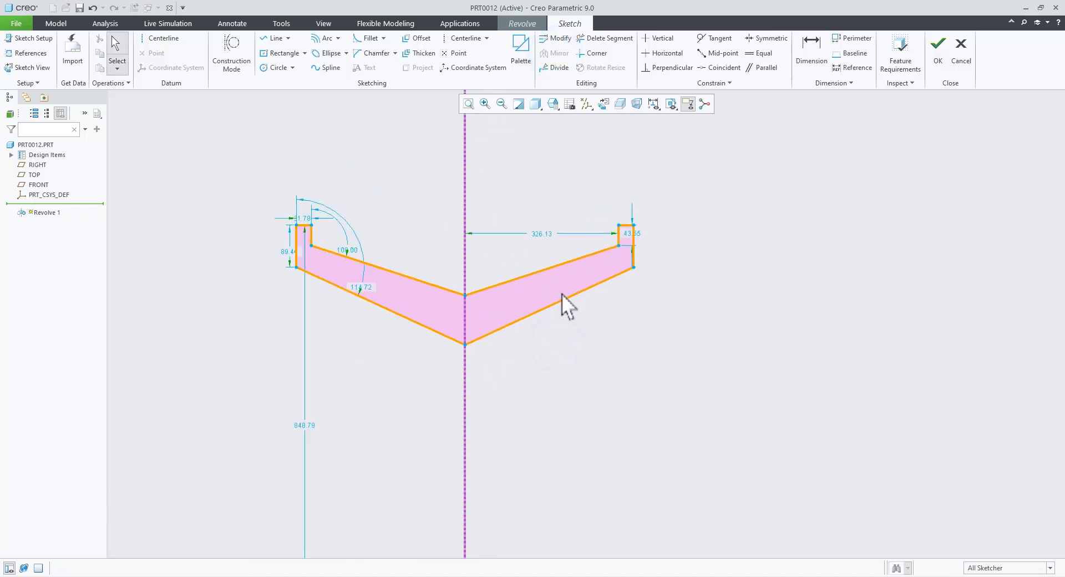
key(alt+Tab)
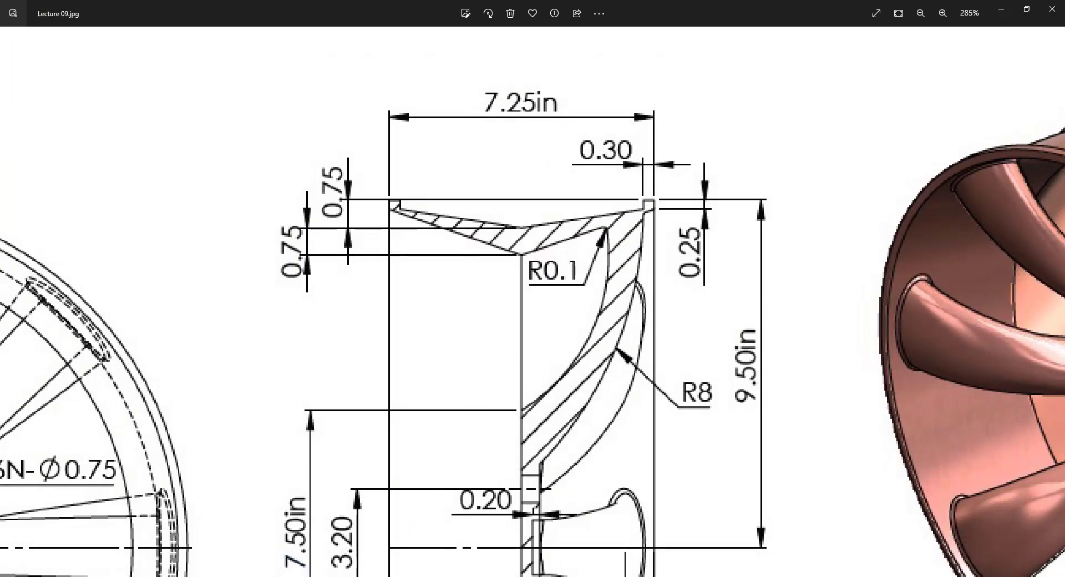
key(alt+Tab)
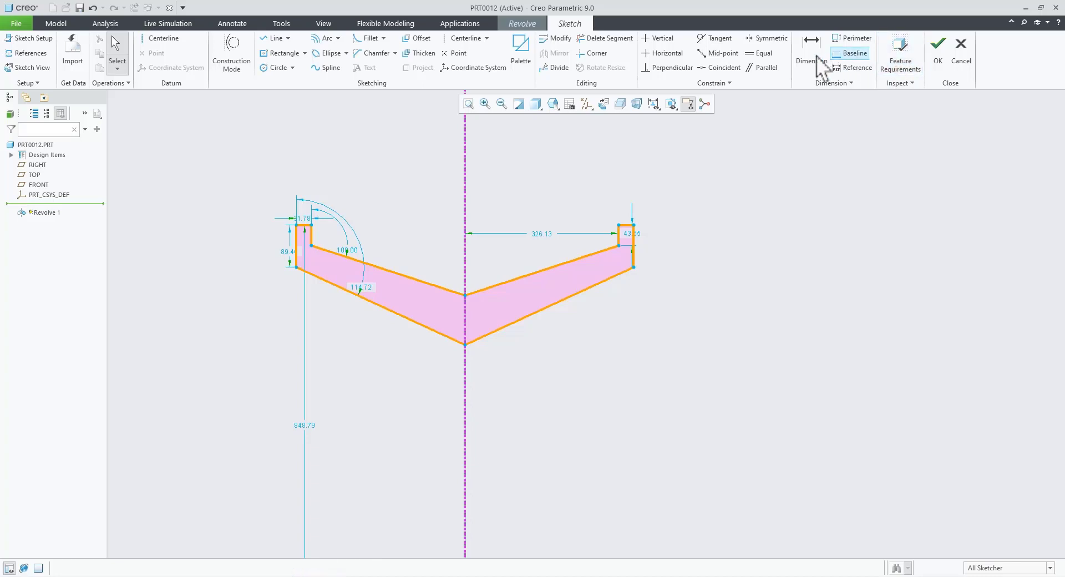
Step: Dimension the V profile's overall width between its outer edges as 7.25
click(811, 53)
scroll(309, 164, up, 2)
click(293, 258)
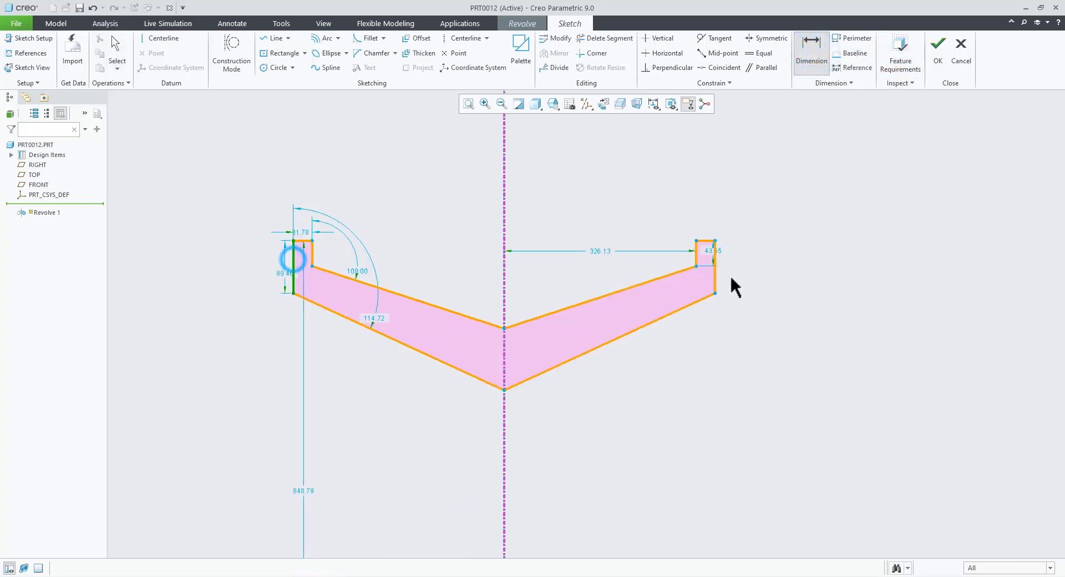
click(717, 271)
middle_click(565, 149)
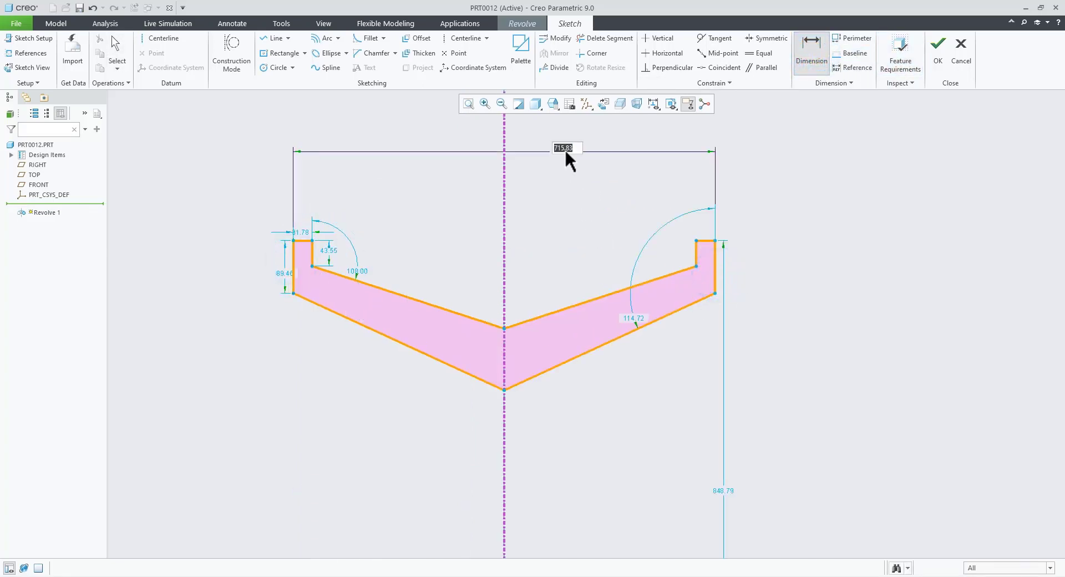
text(5)
key(Return)
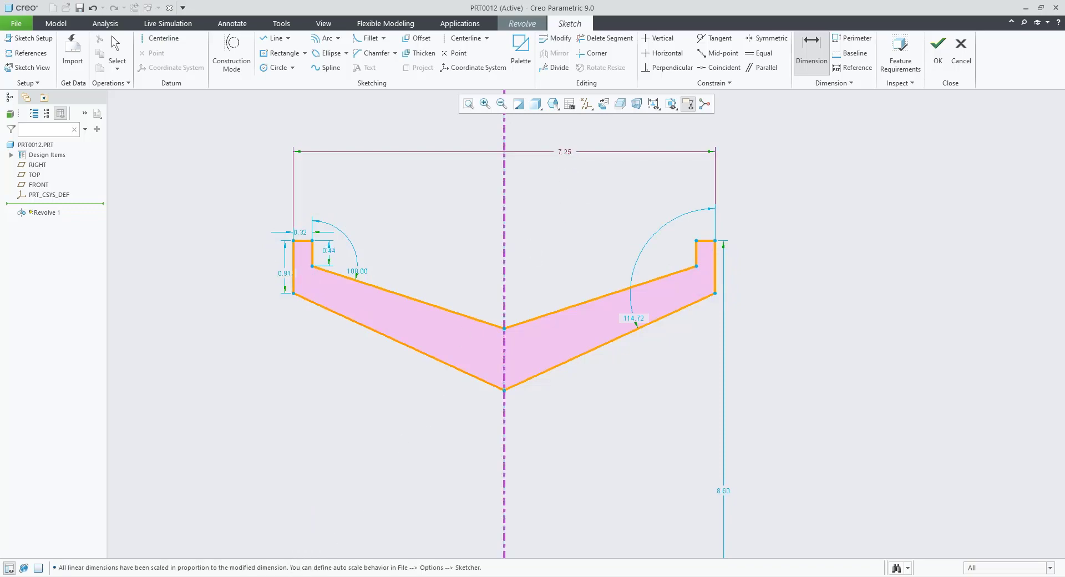
key(alt+Tab)
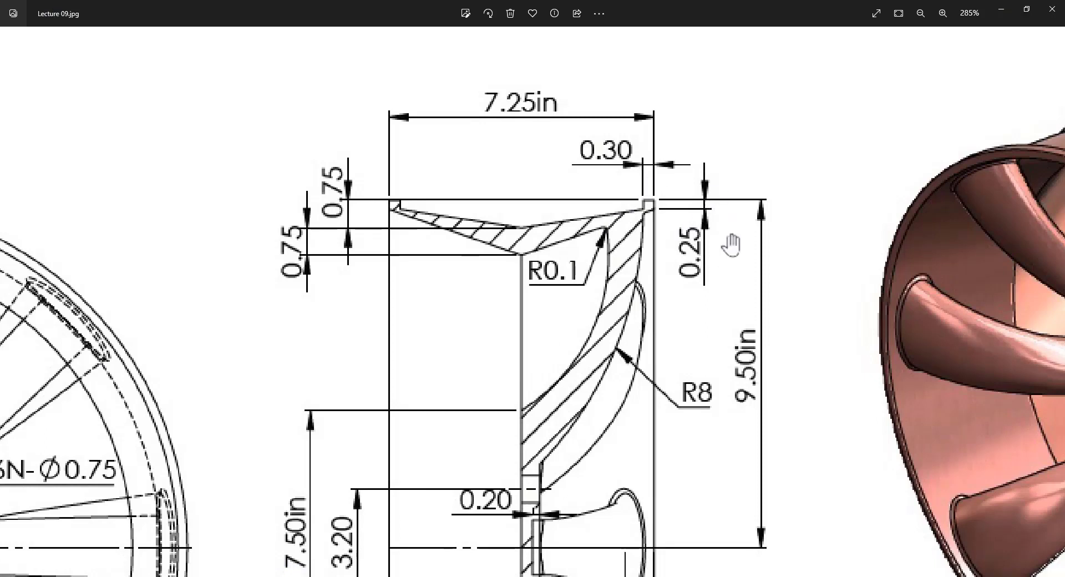
key(alt+Tab)
Step: Dimension the right step as 0.30 wide and 0.25 high
scroll(718, 225, down, 3)
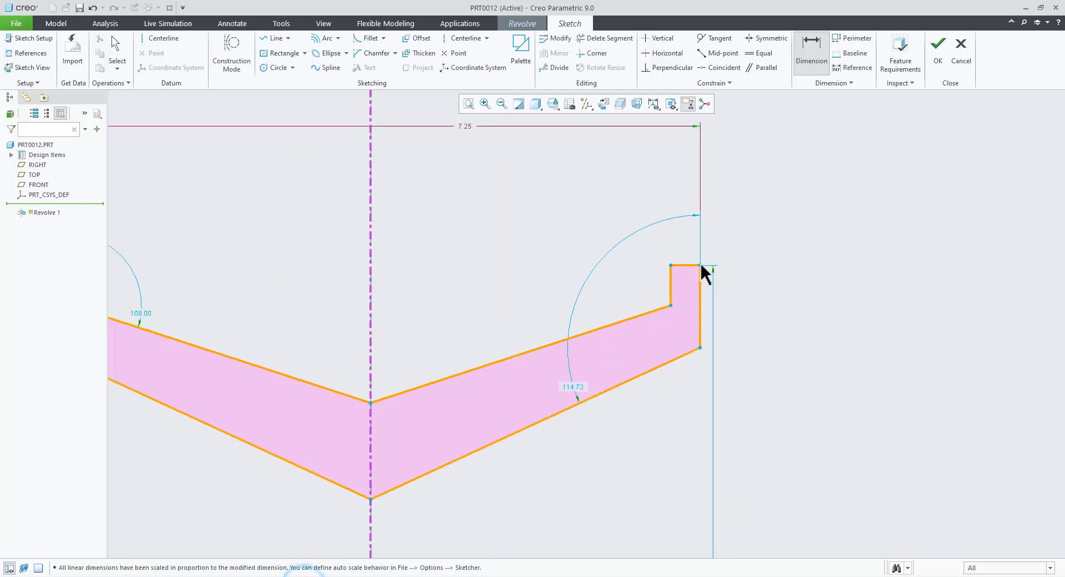
click(693, 264)
middle_click(686, 248)
text(0.3)
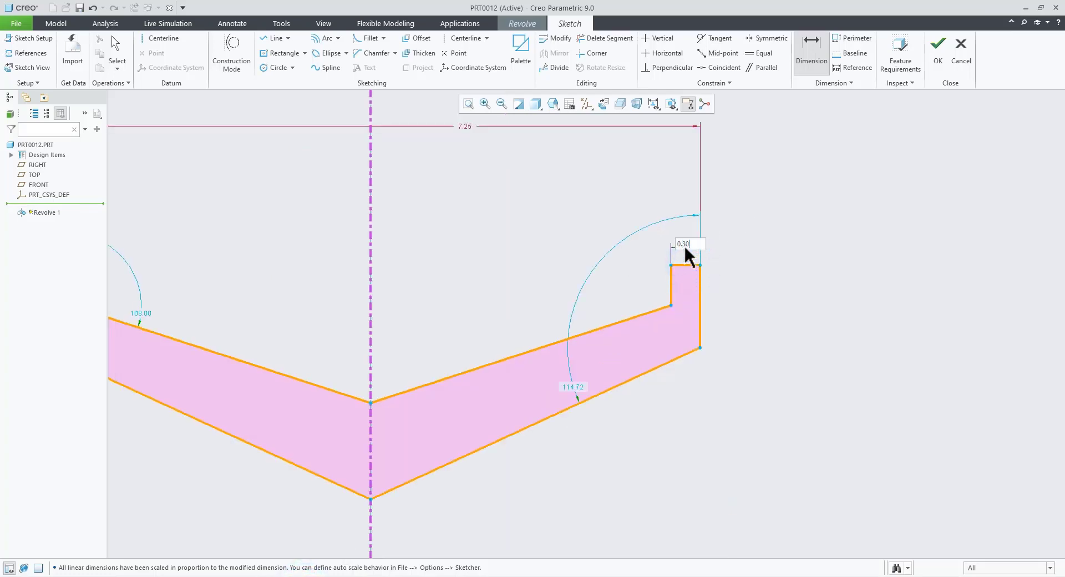
key(Return)
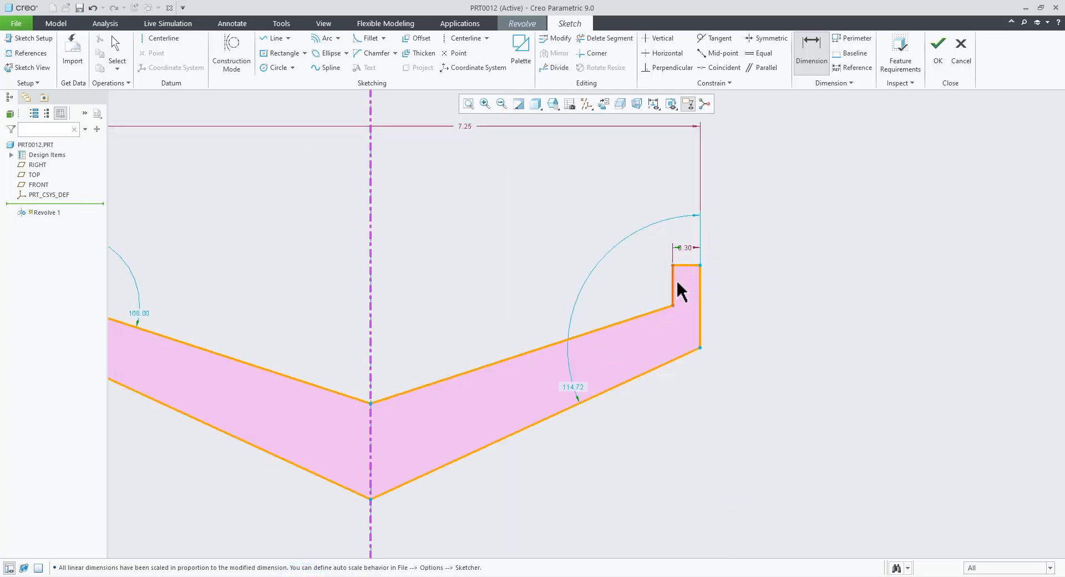
click(674, 281)
middle_click(771, 294)
text(5)
key(Return)
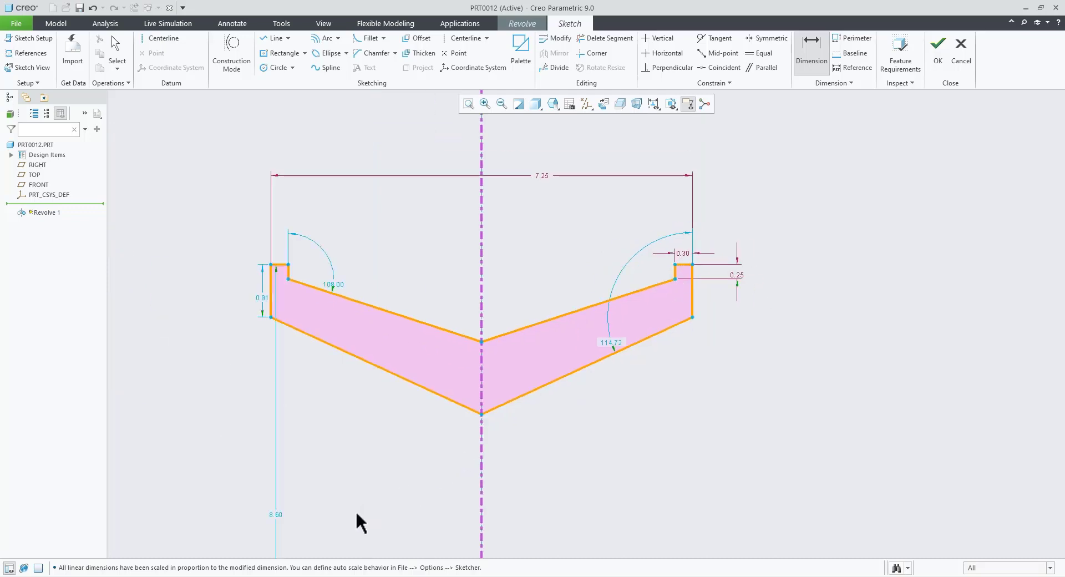
key(alt+Tab)
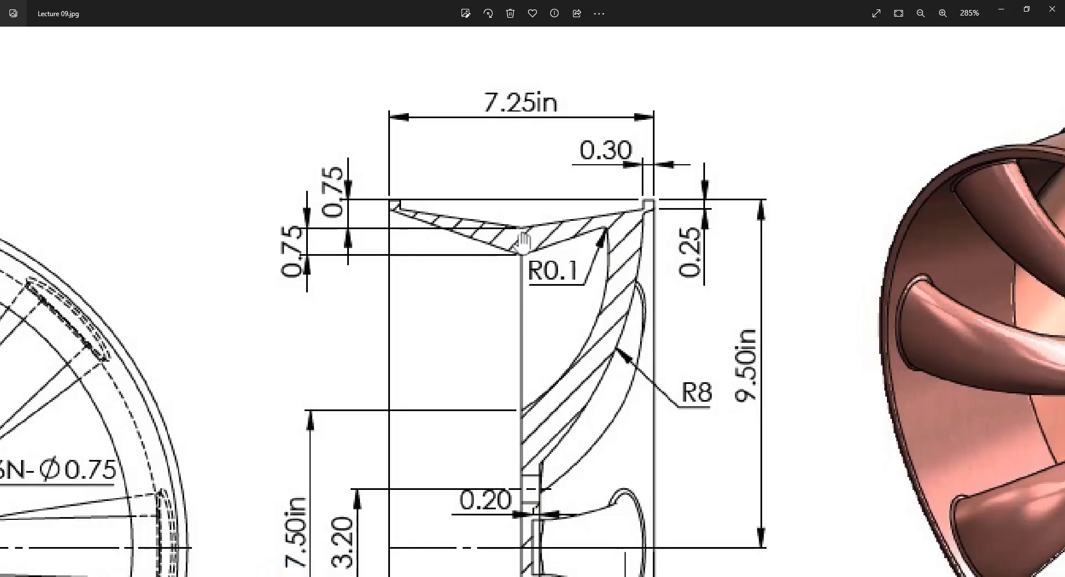
scroll(522, 221, up, 3)
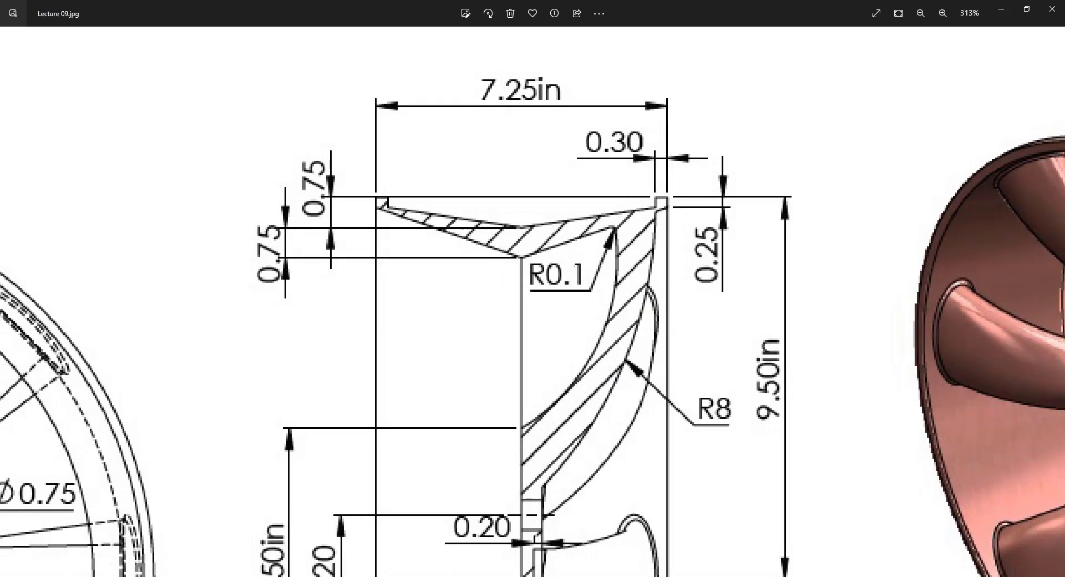
key(alt+Tab)
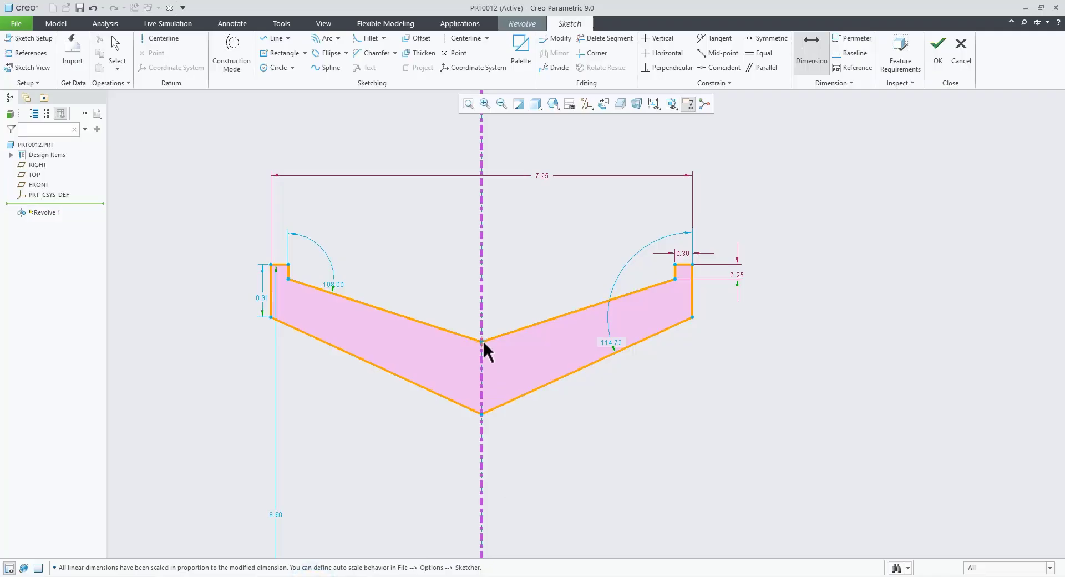
Step: Set the V thickness at the centerline to 0.75 between centre and bottom vertices
click(482, 339)
click(481, 414)
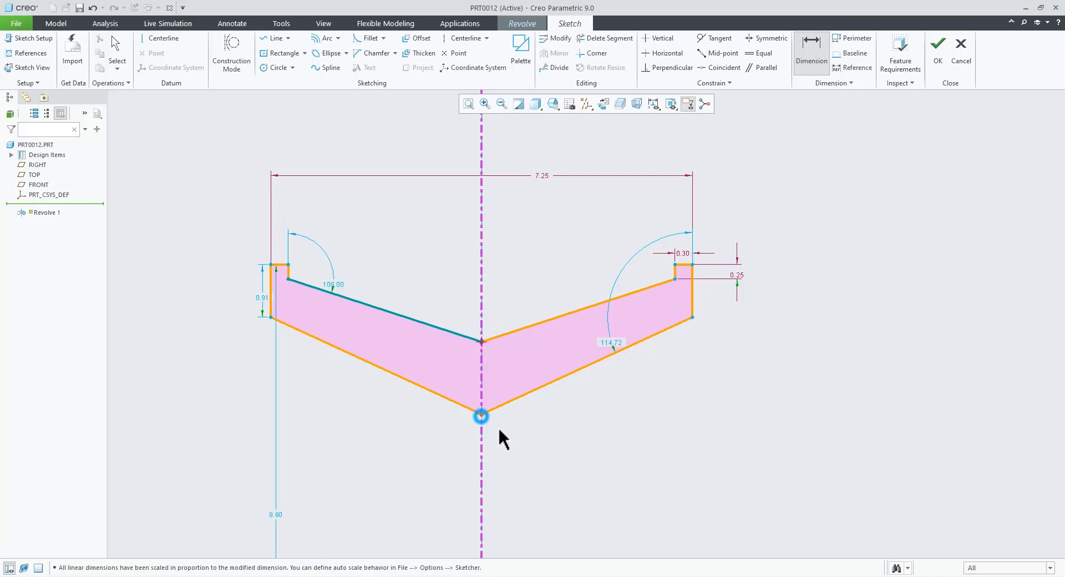
middle_click(544, 485)
text(0.7)
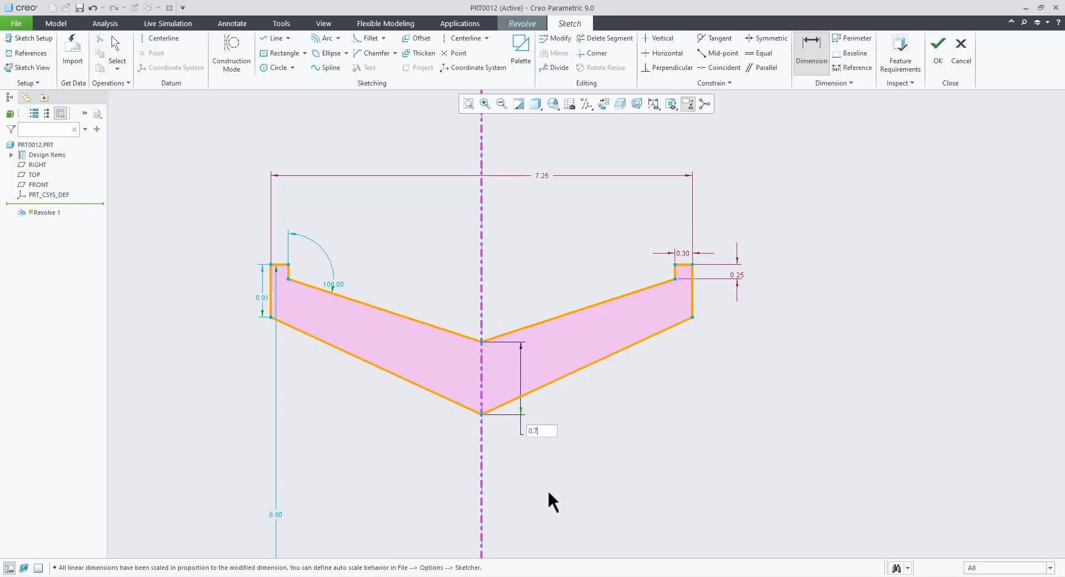
text(5)
key(Return)
key(alt+Tab)
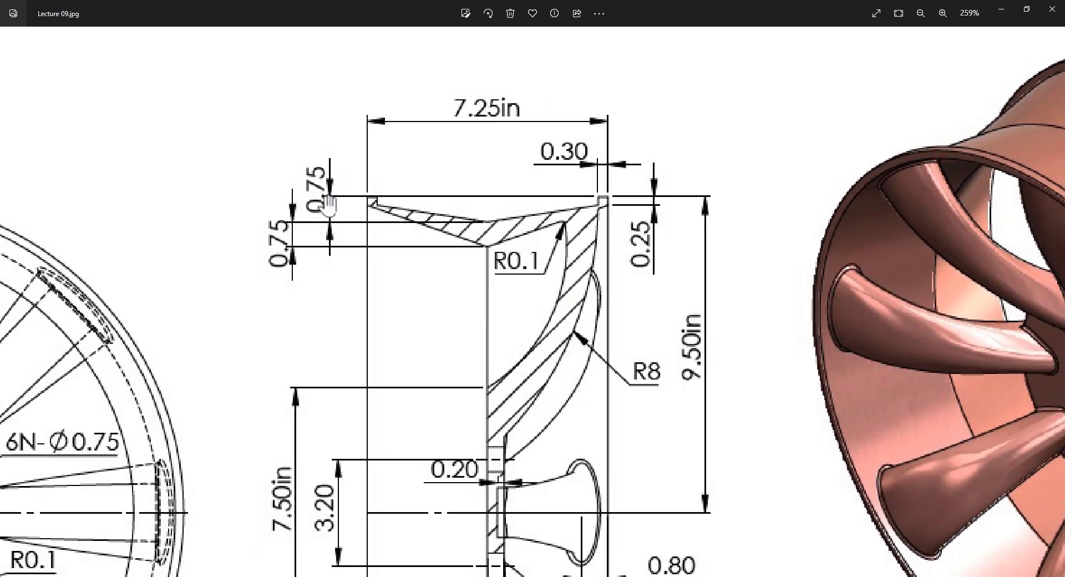
scroll(596, 244, up, 3)
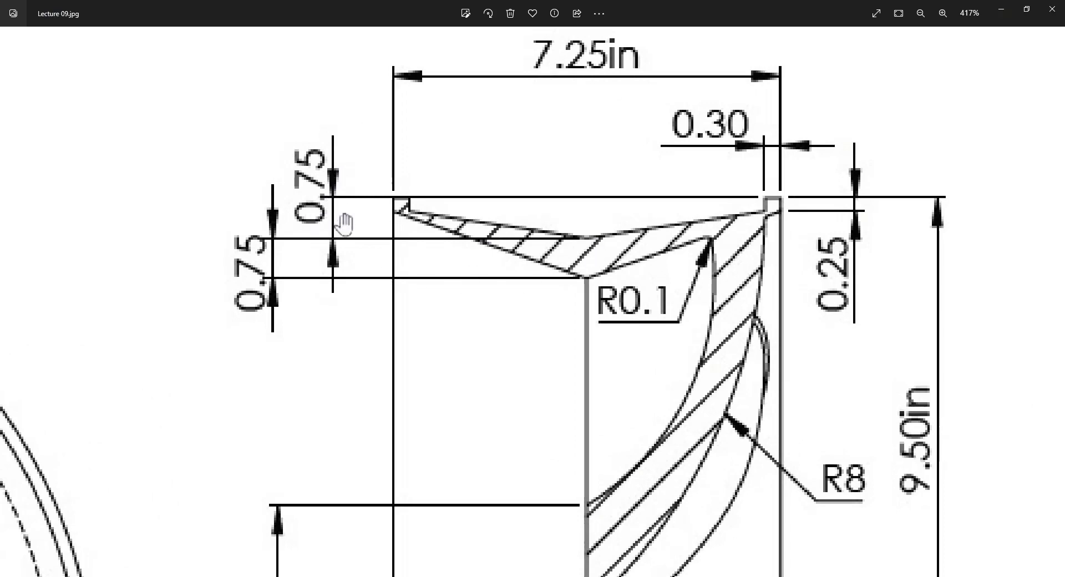
key(alt+Tab)
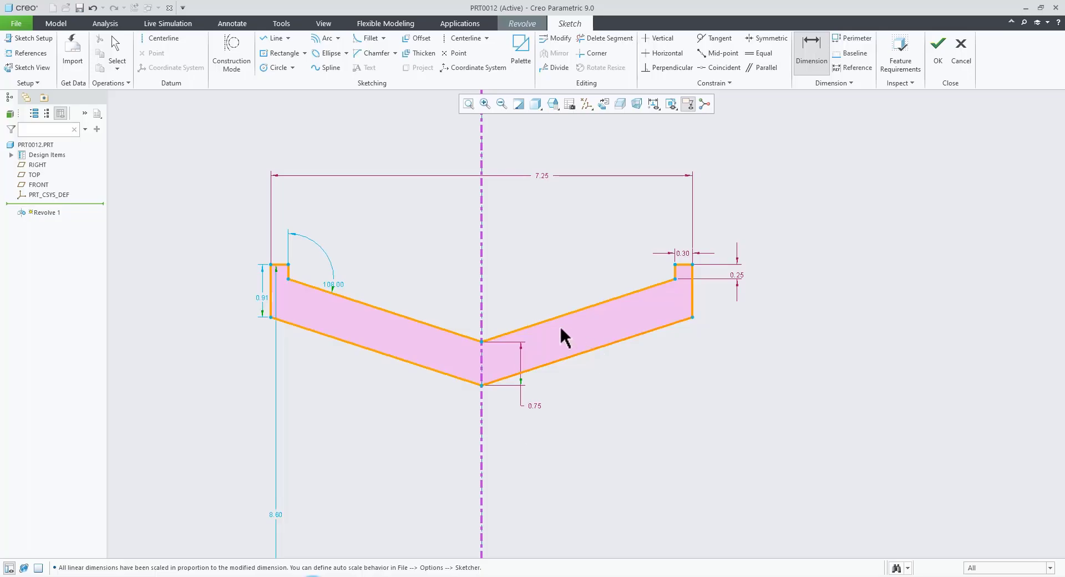
Step: Add a 0.75 vertical dimension from the centre vertex to the upper-left vertex
click(481, 341)
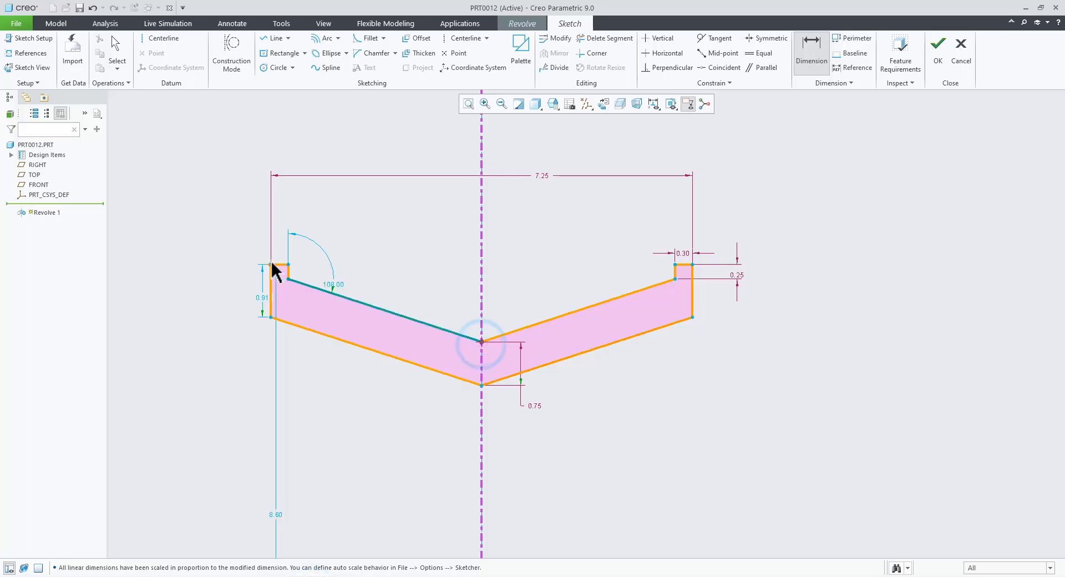
click(271, 263)
middle_click(421, 289)
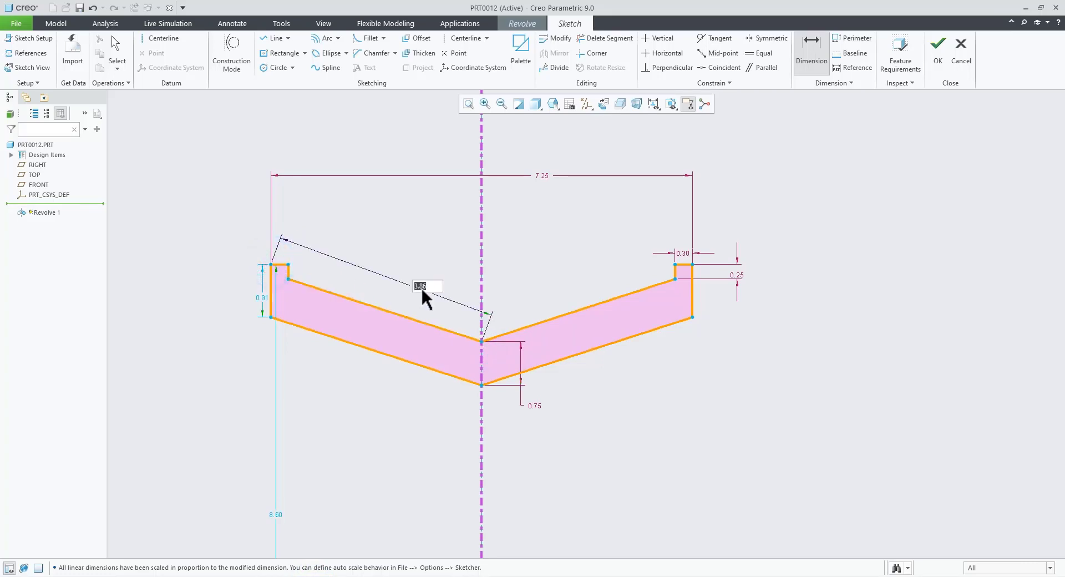
key(Escape)
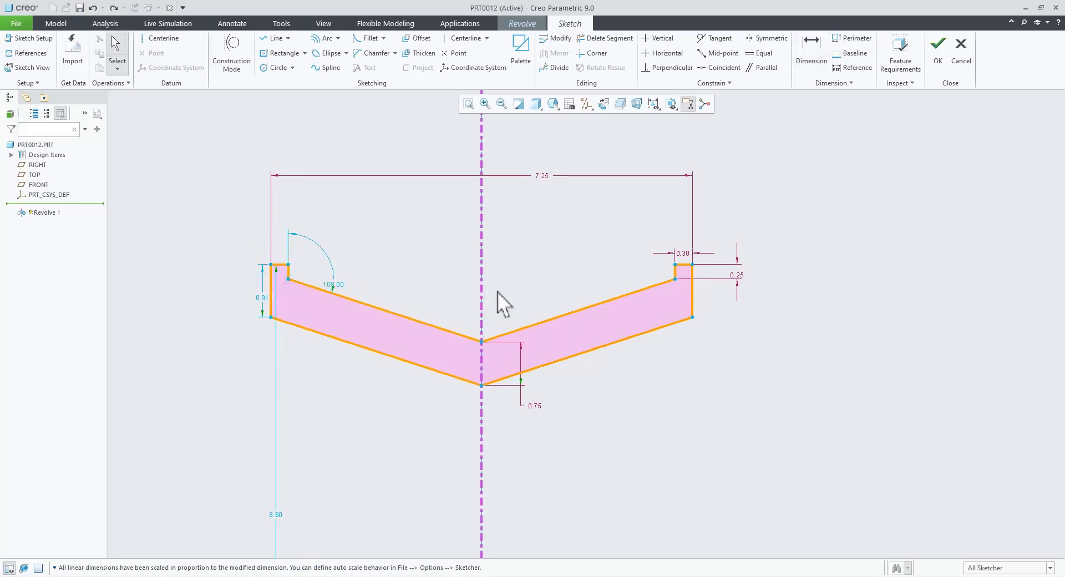
click(802, 56)
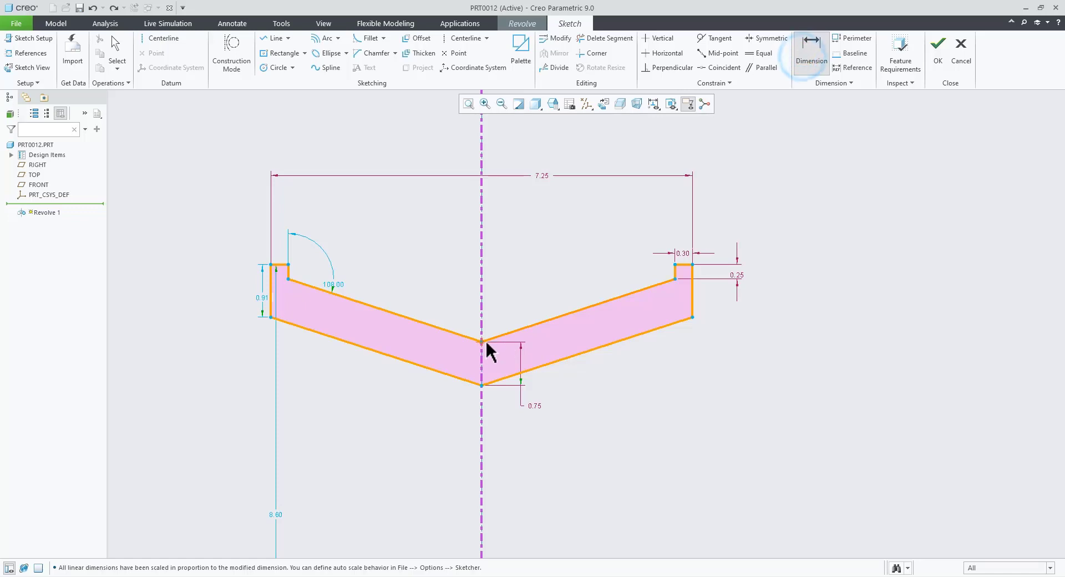
click(481, 341)
click(271, 265)
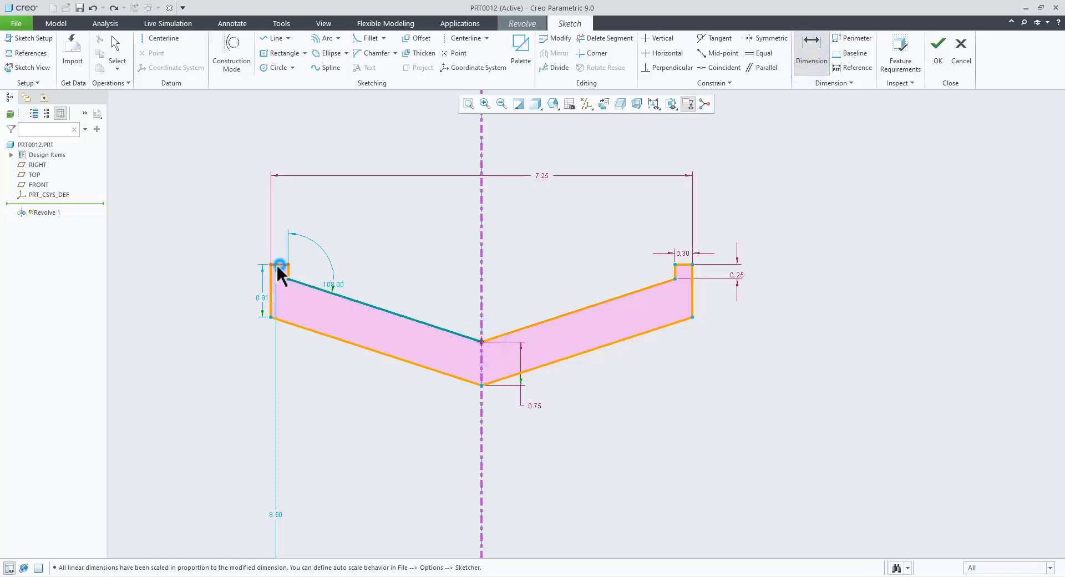
middle_click(229, 294)
text(0.7)
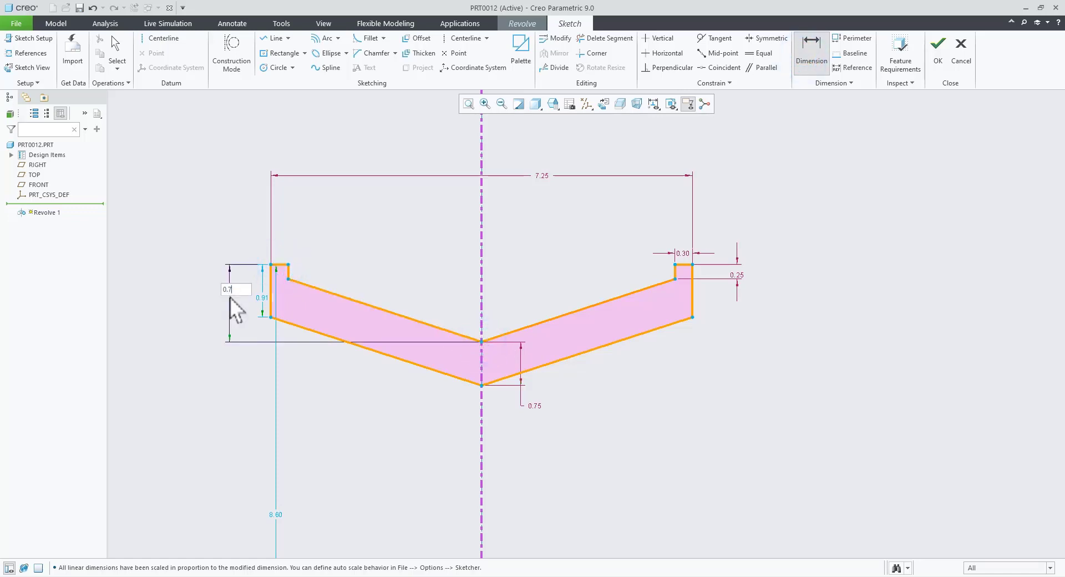
text(5)
key(Return)
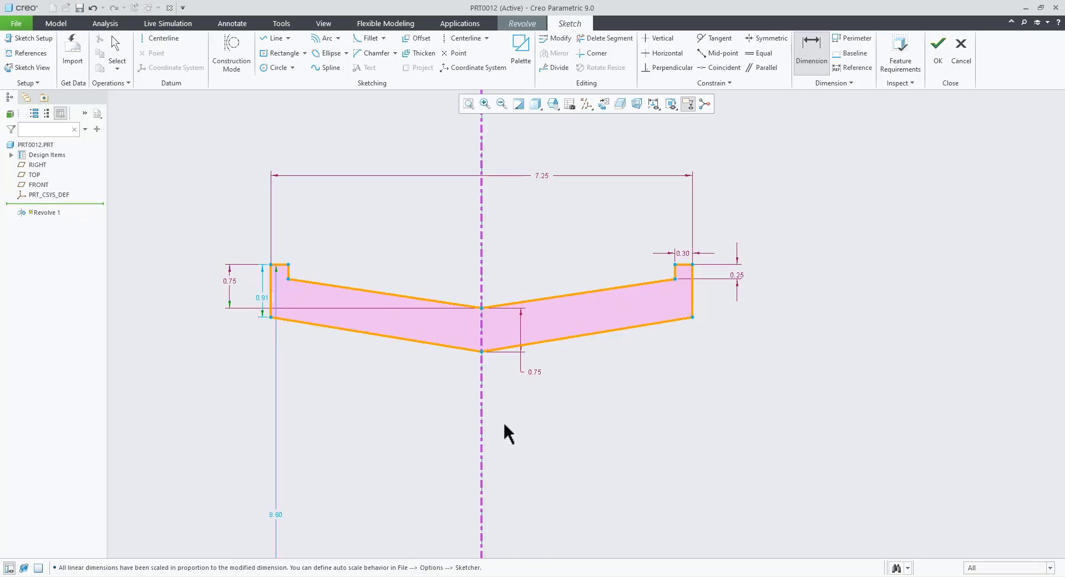
Step: Pan the wheel drawing to the lower section's 7.50, 3.20, 0.20 and 0.80 dimensions
key(alt+Tab)
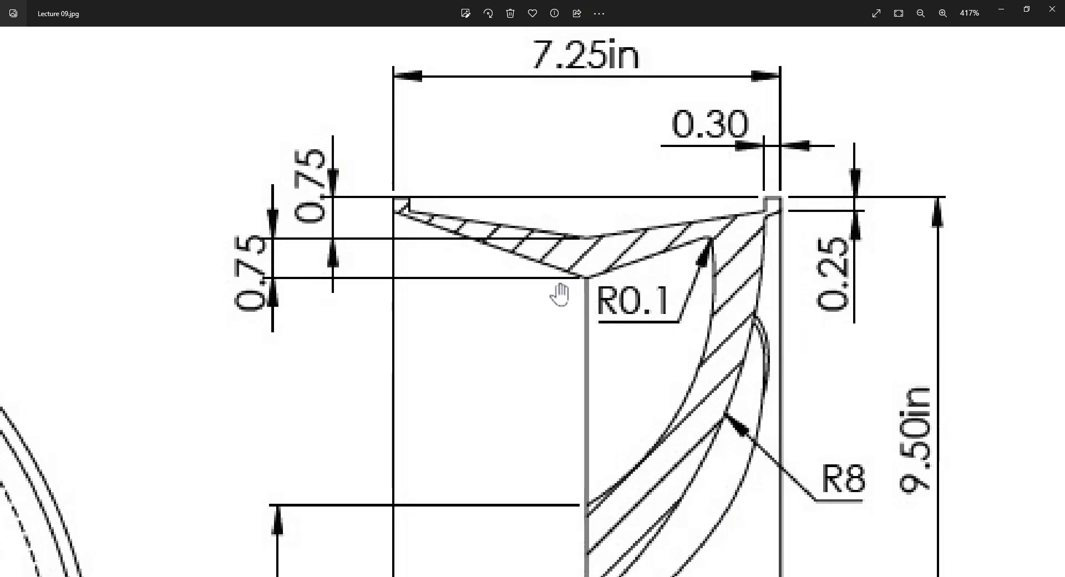
scroll(571, 299, down, 1)
scroll(602, 297, down, 2)
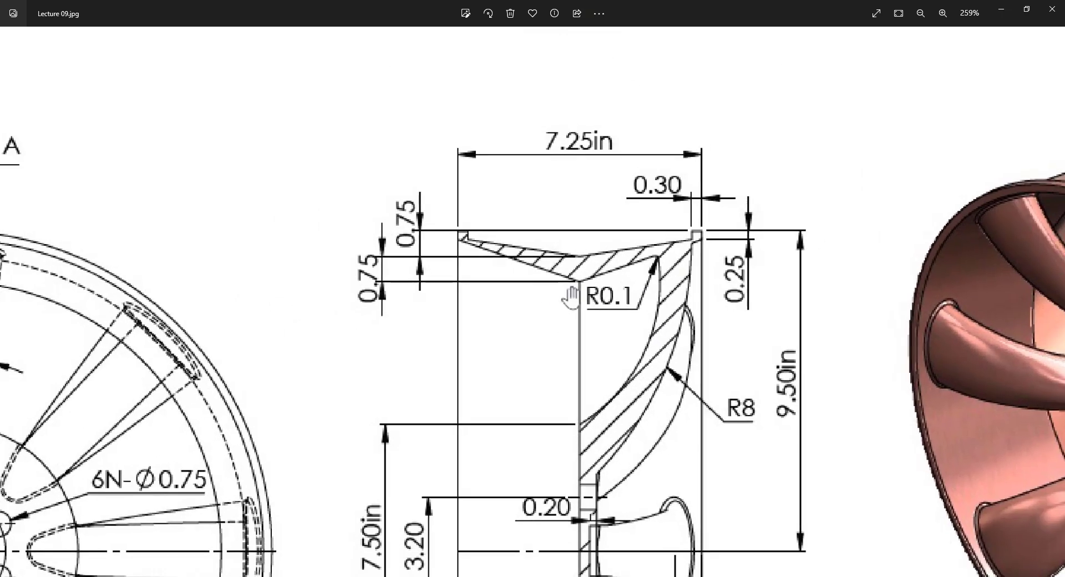
scroll(646, 375, down, 2)
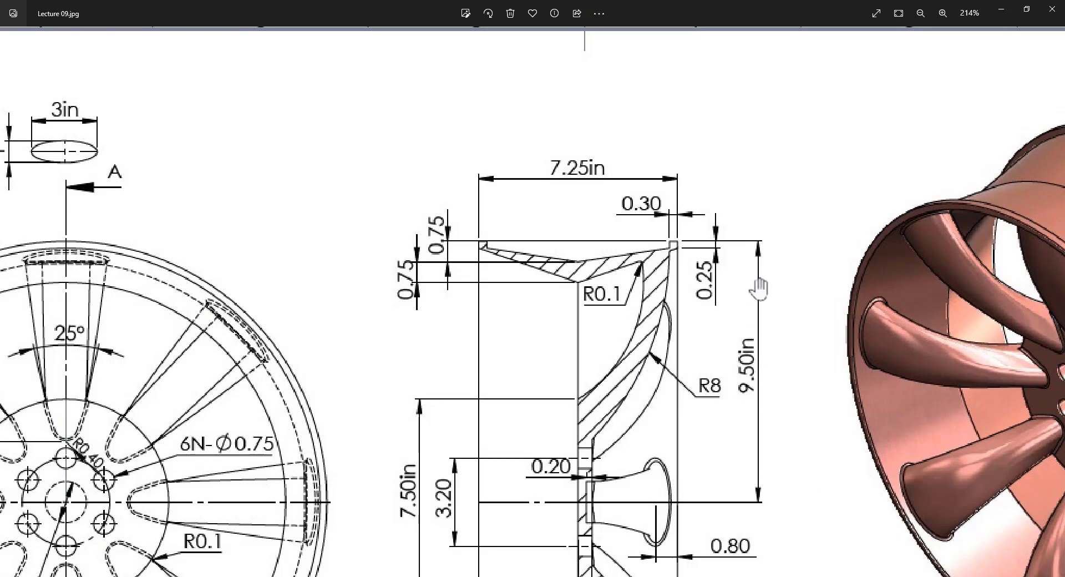
drag(633, 443, 627, 387)
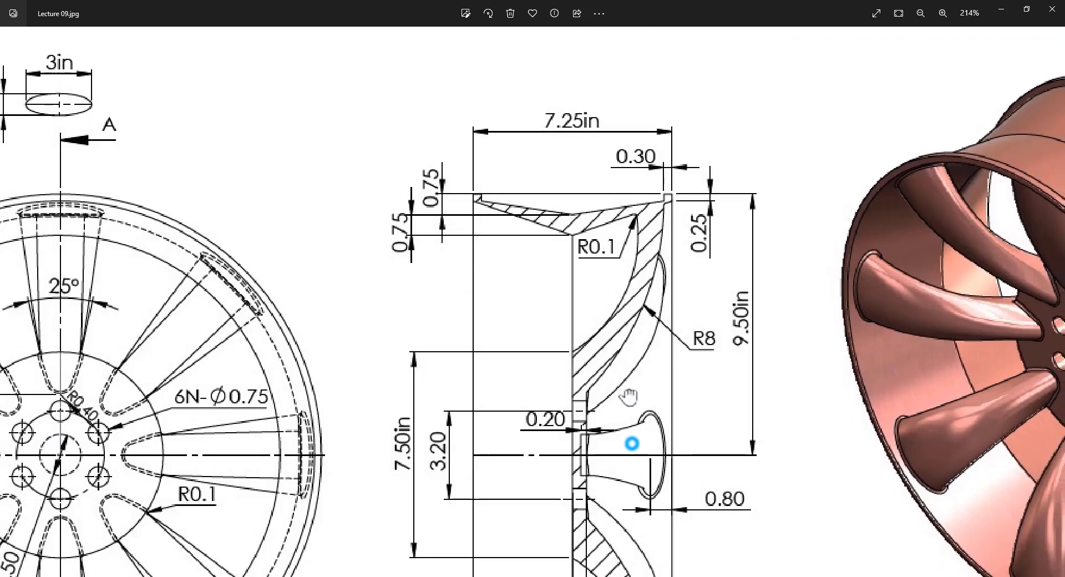
Step: Dimension the rim profile's top-right corner 9.50 above the horizontal centerline
key(alt+Tab)
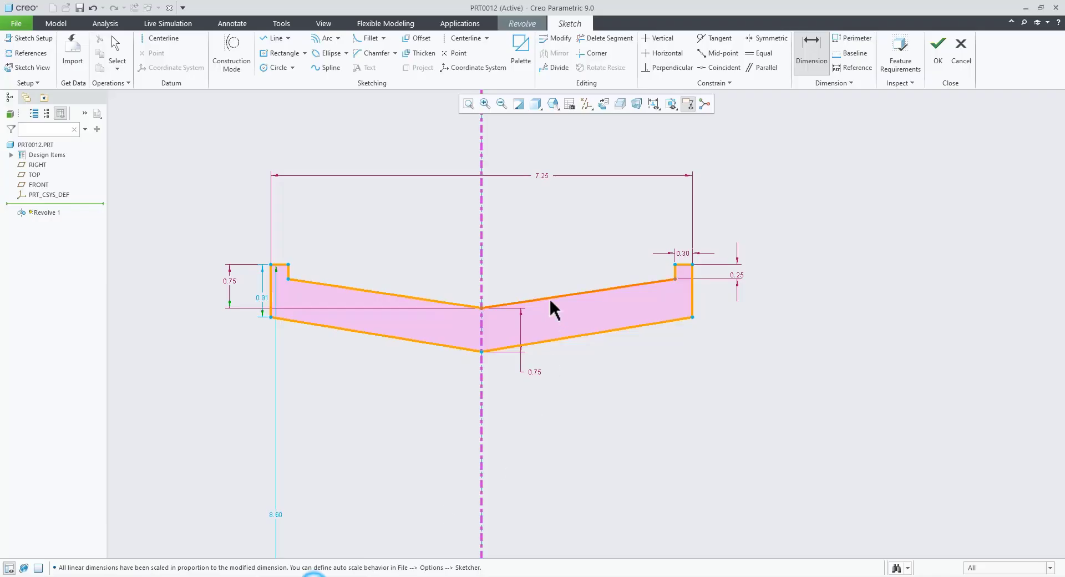
click(564, 491)
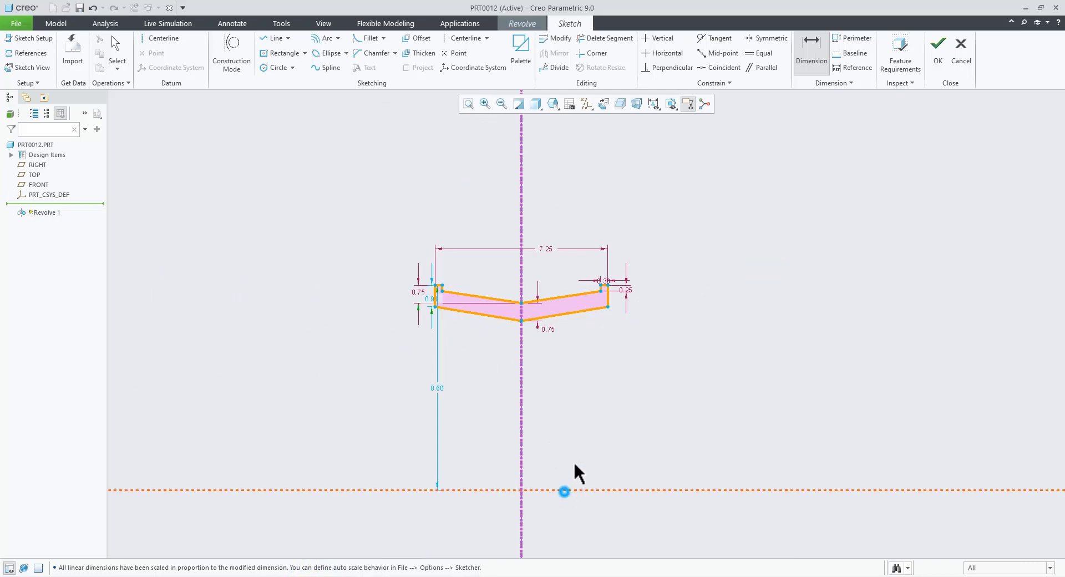
scroll(607, 285, down, 3)
click(602, 281)
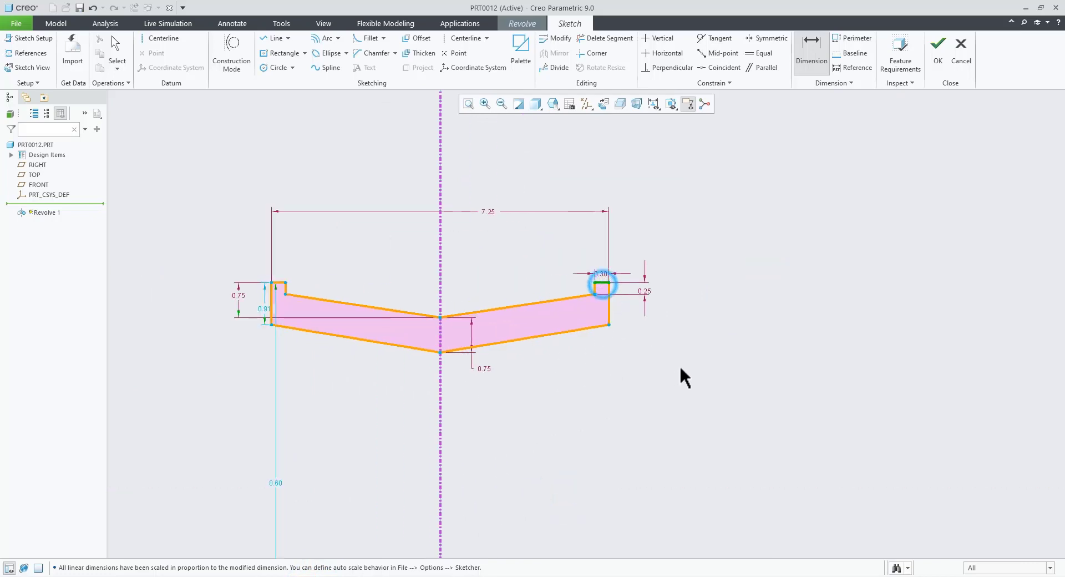
middle_click(680, 365)
text(9.5)
key(Return)
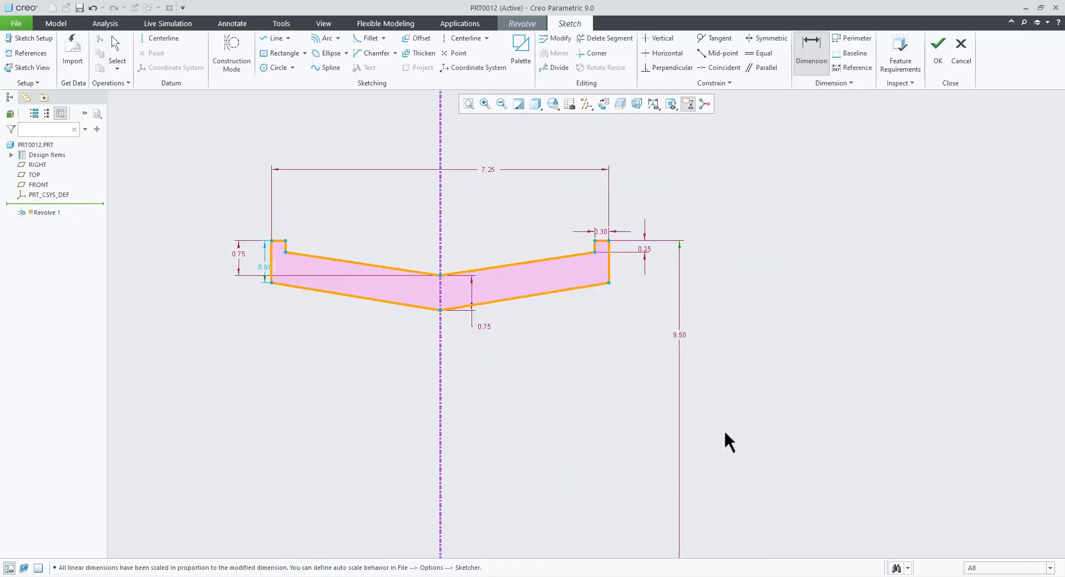
middle_click(524, 377)
Step: Drag the profile's lower-left corner upward to thin the left flange
scroll(279, 324, down, 3)
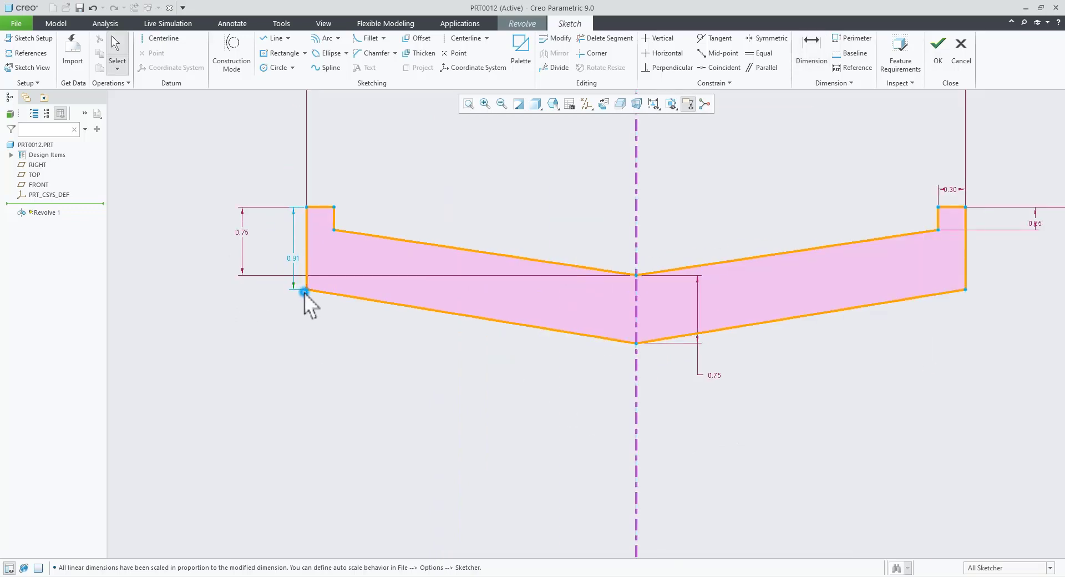
drag(304, 293, 311, 235)
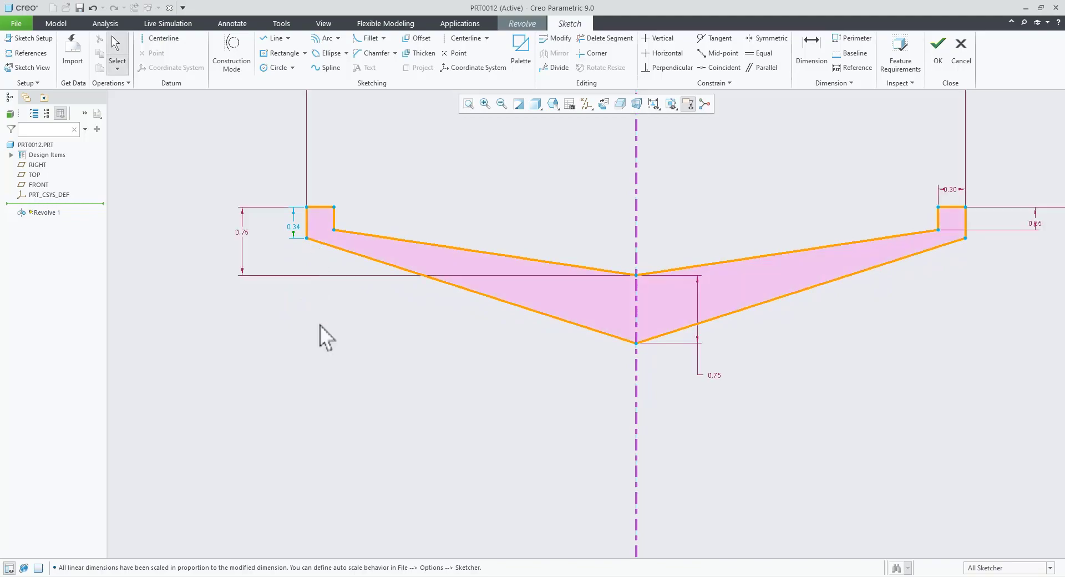
key(alt+Tab)
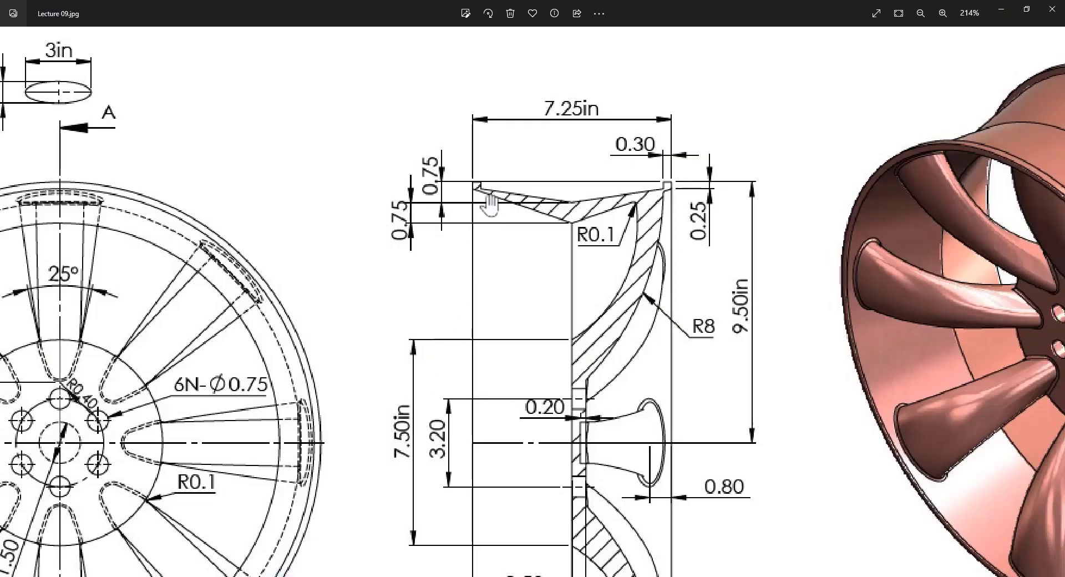
scroll(491, 193, up, 2)
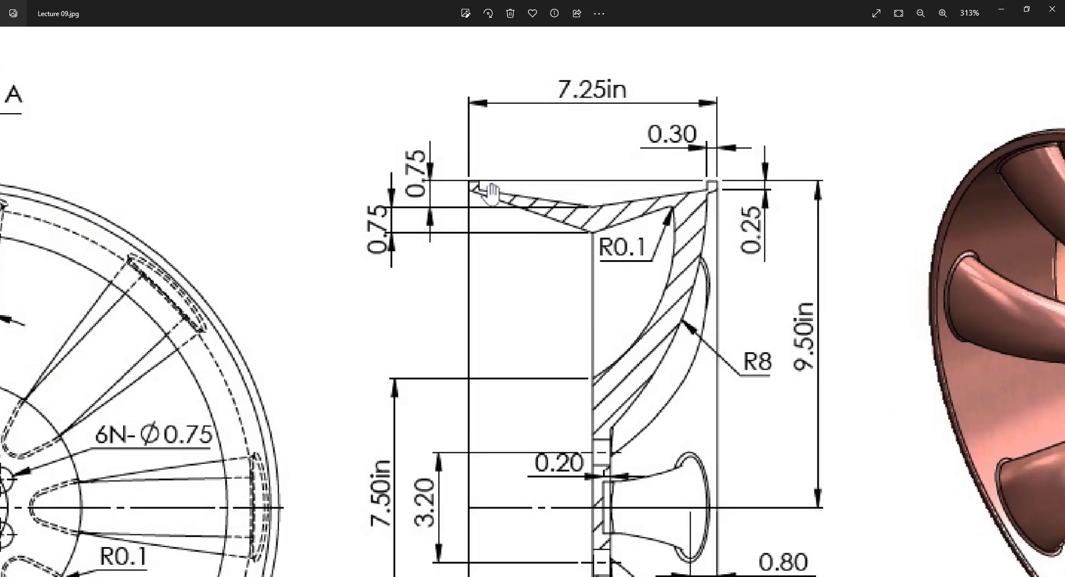
scroll(492, 193, up, 1)
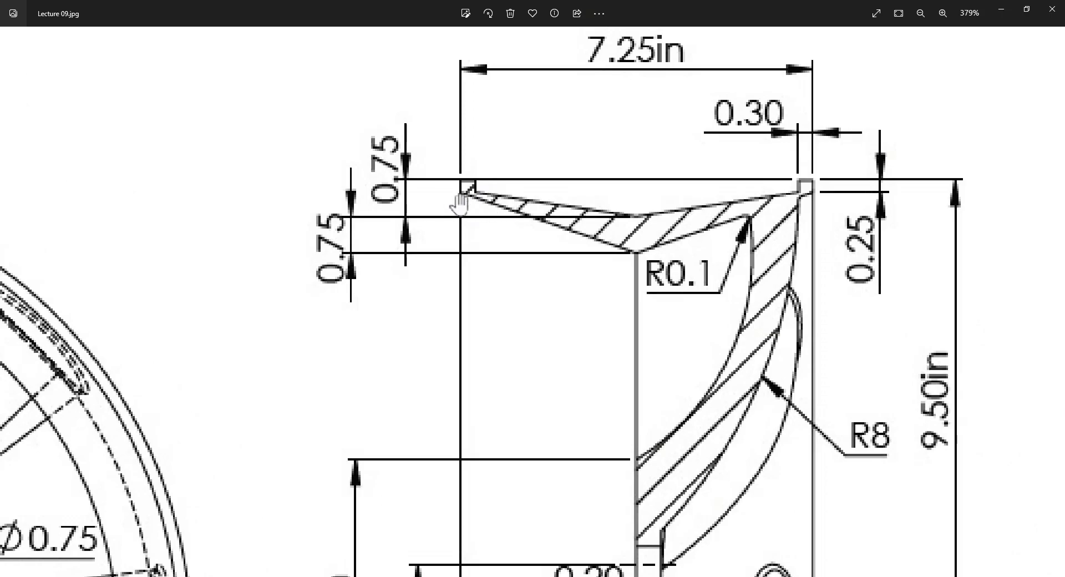
scroll(465, 242, down, 1)
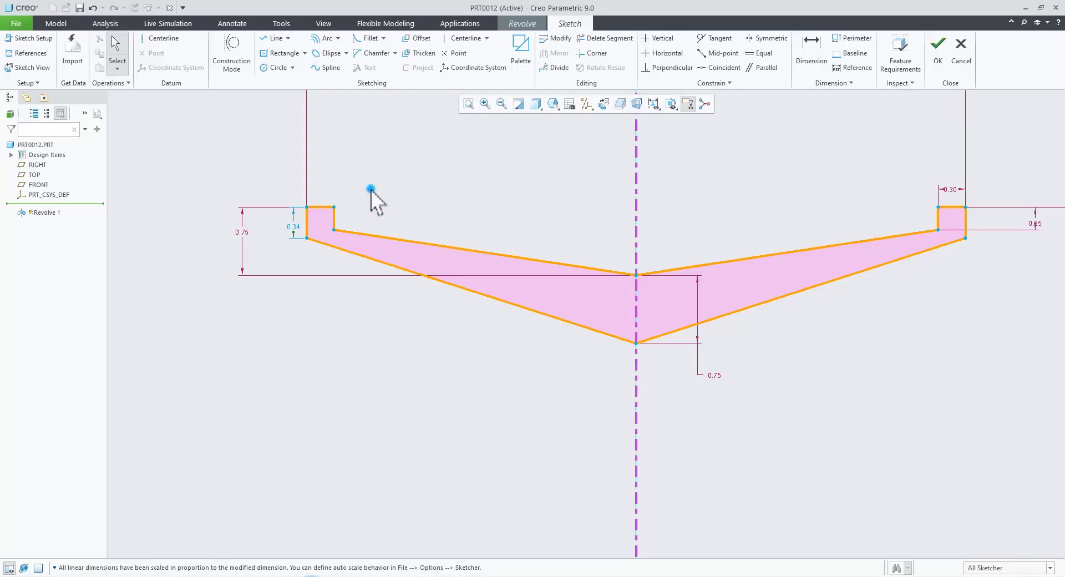
scroll(370, 199, up, 3)
Step: Constrain the left flange's vertical edge and sloped top edge together
click(317, 259)
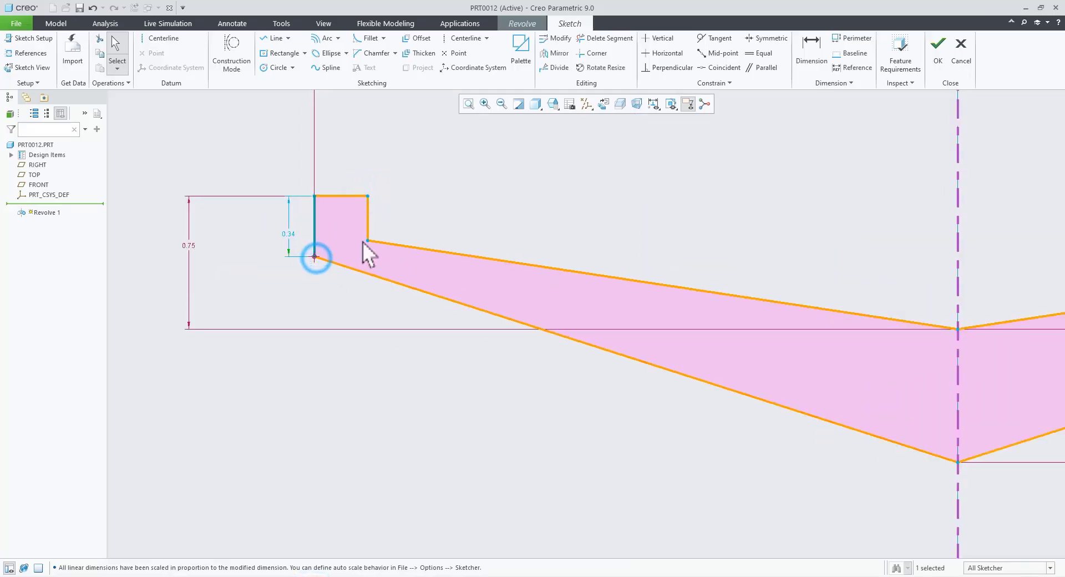
ctrl+click(365, 242)
click(382, 196)
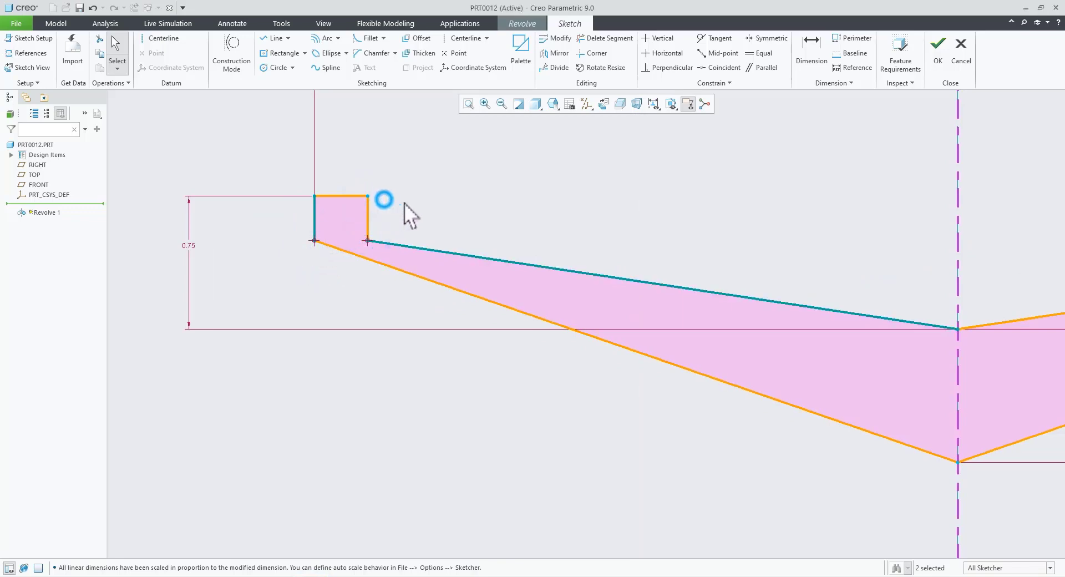
scroll(362, 201, down, 4)
scroll(385, 278, down, 1)
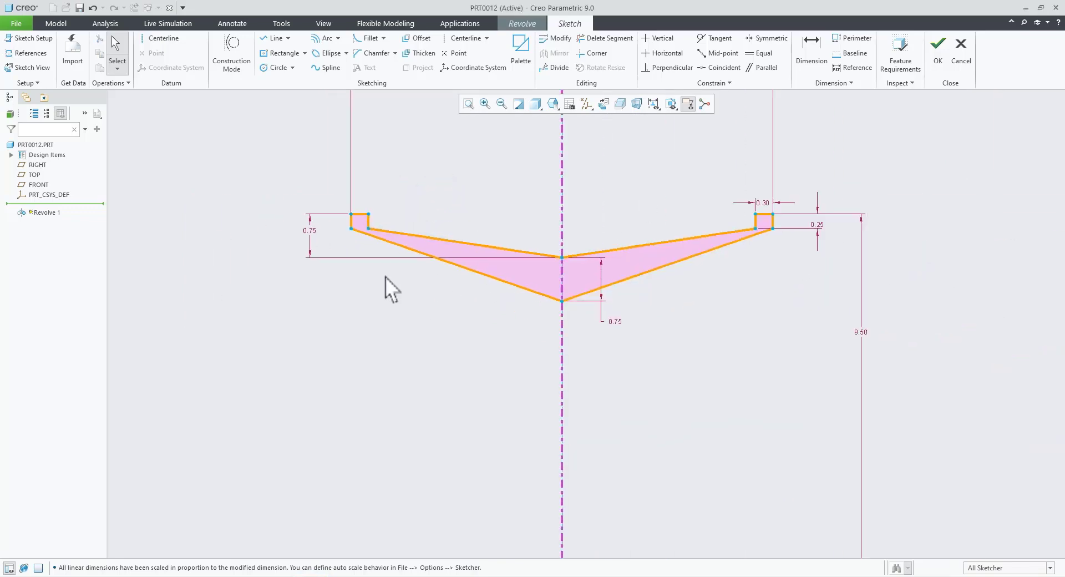
scroll(507, 199, down, 2)
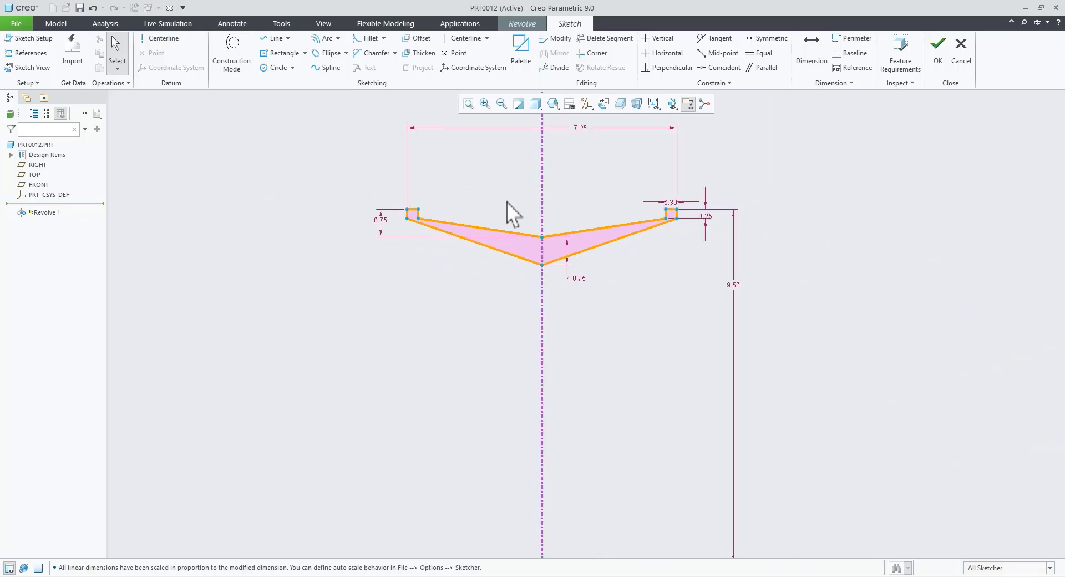
scroll(507, 202, down, 2)
key(alt+Tab)
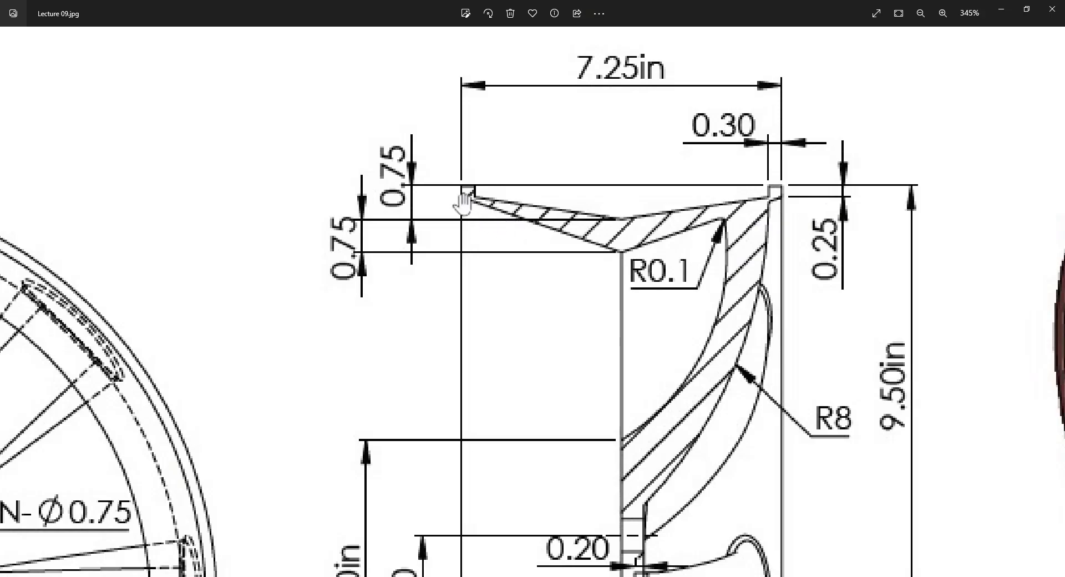
Step: Zoom into the wheel drawing's flange corner, then back out to the full section
scroll(476, 208, up, 2)
scroll(483, 206, up, 2)
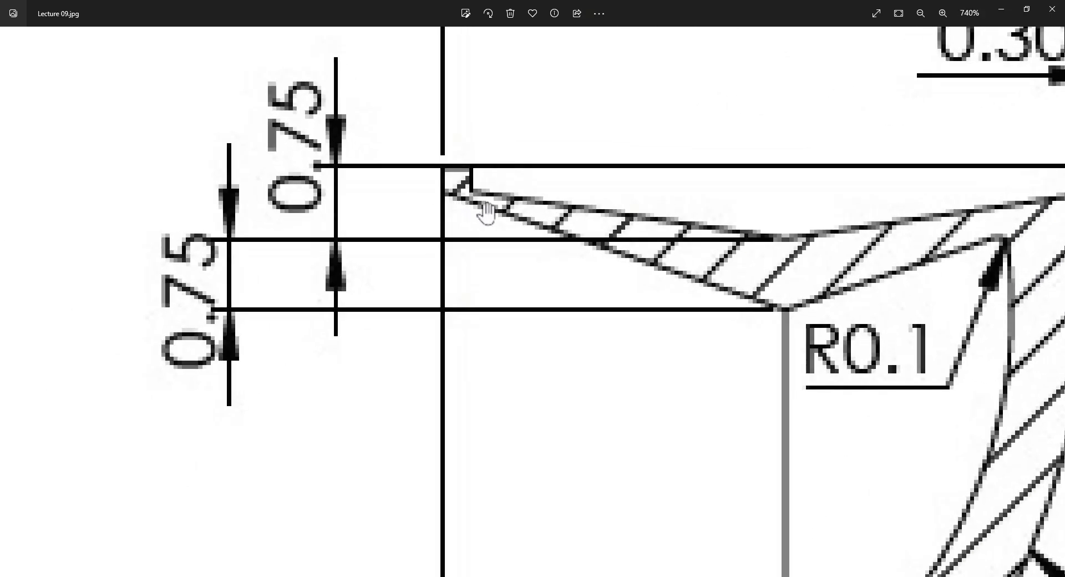
scroll(486, 212, down, 4)
scroll(487, 212, down, 3)
scroll(488, 212, down, 2)
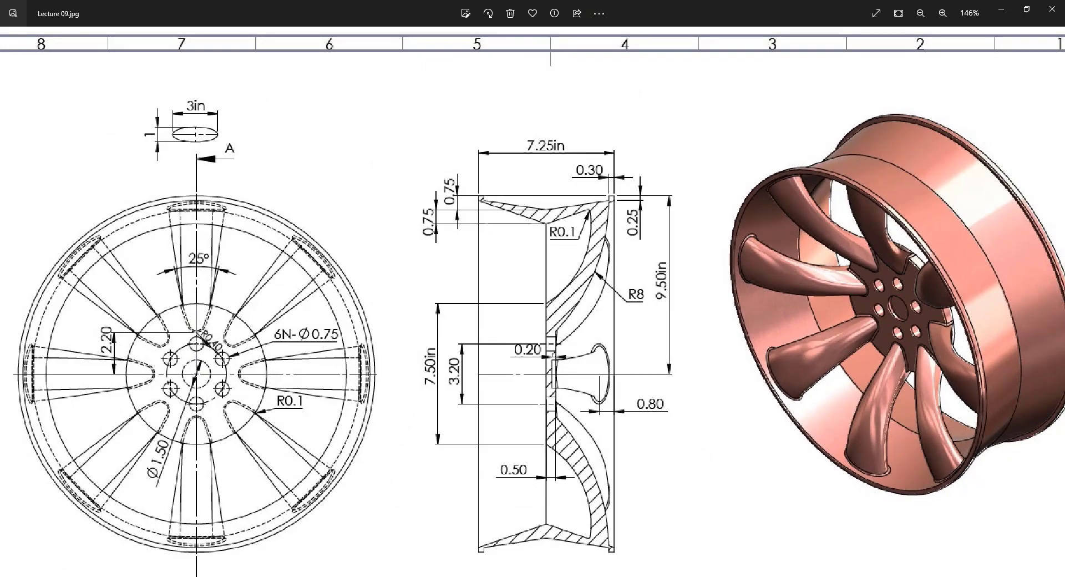
scroll(560, 446, up, 3)
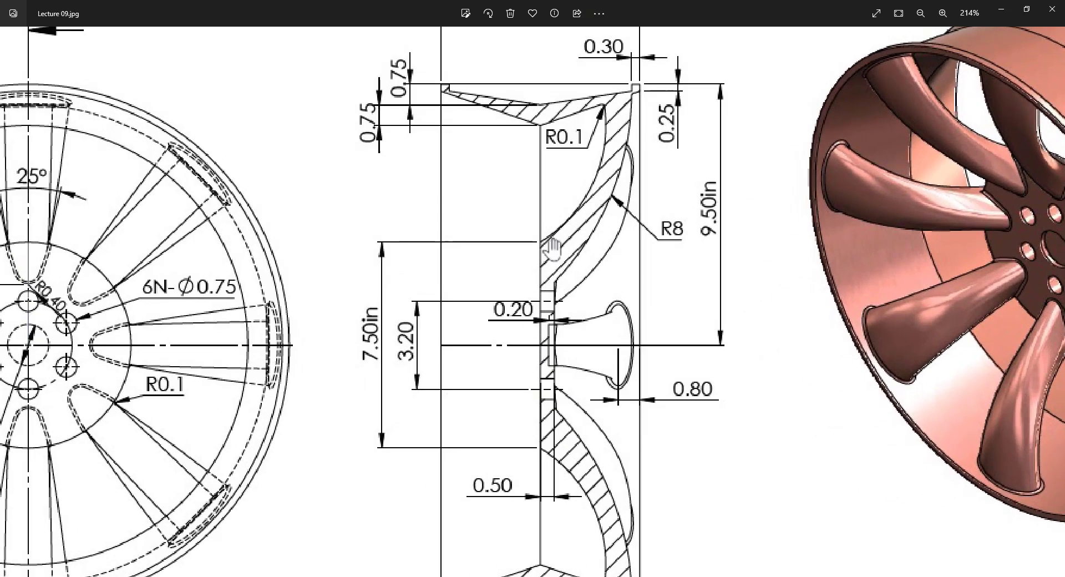
scroll(554, 255, down, 2)
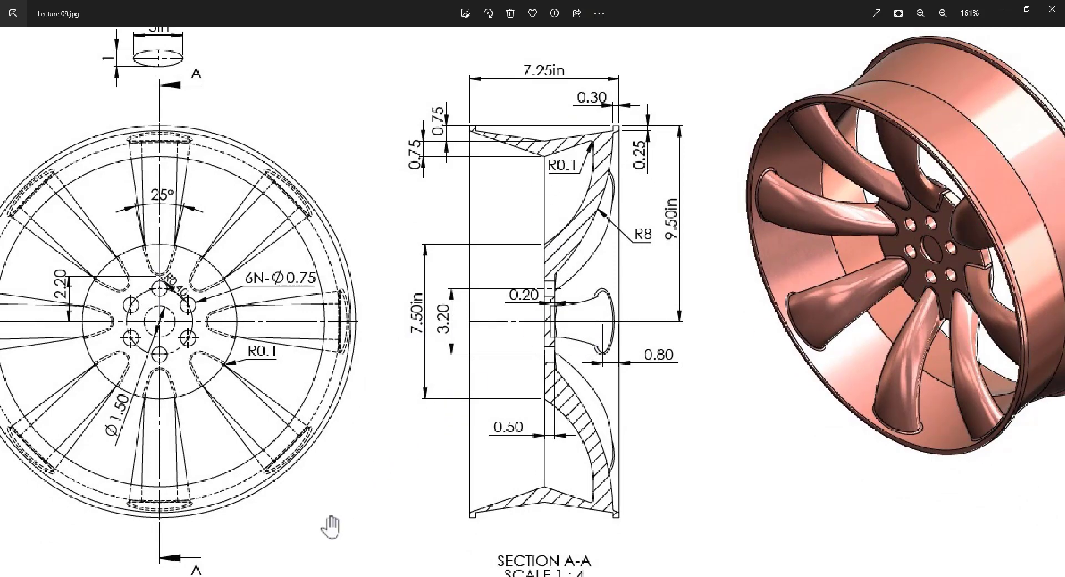
key(alt+Tab)
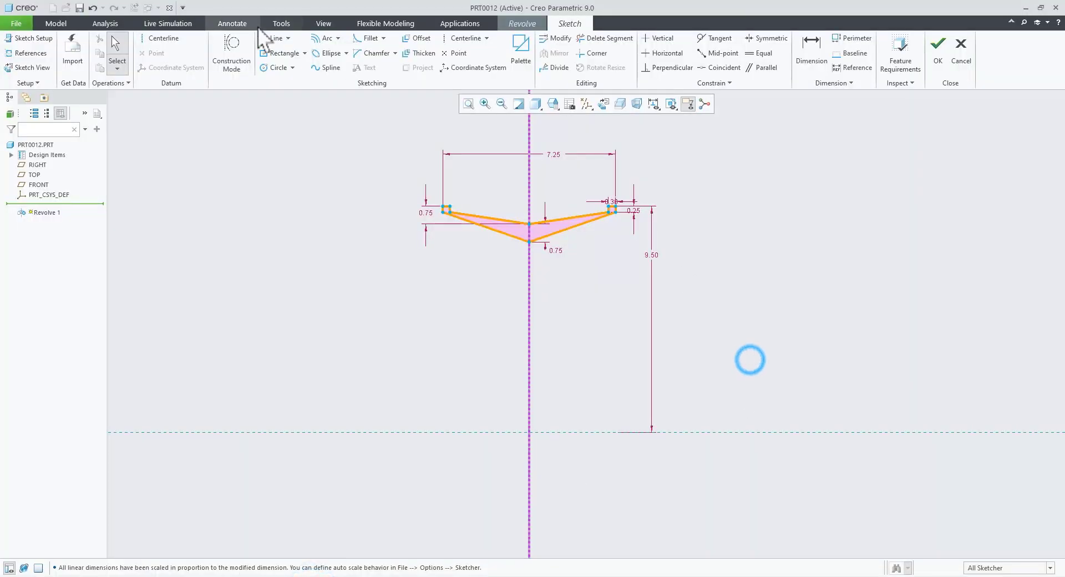
click(304, 53)
click(283, 67)
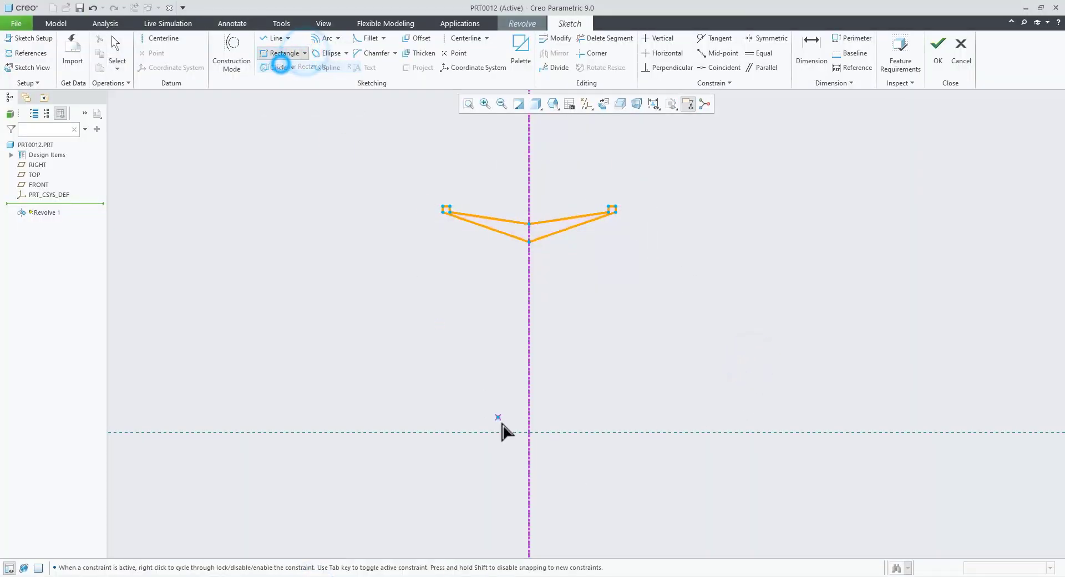
click(530, 431)
click(547, 332)
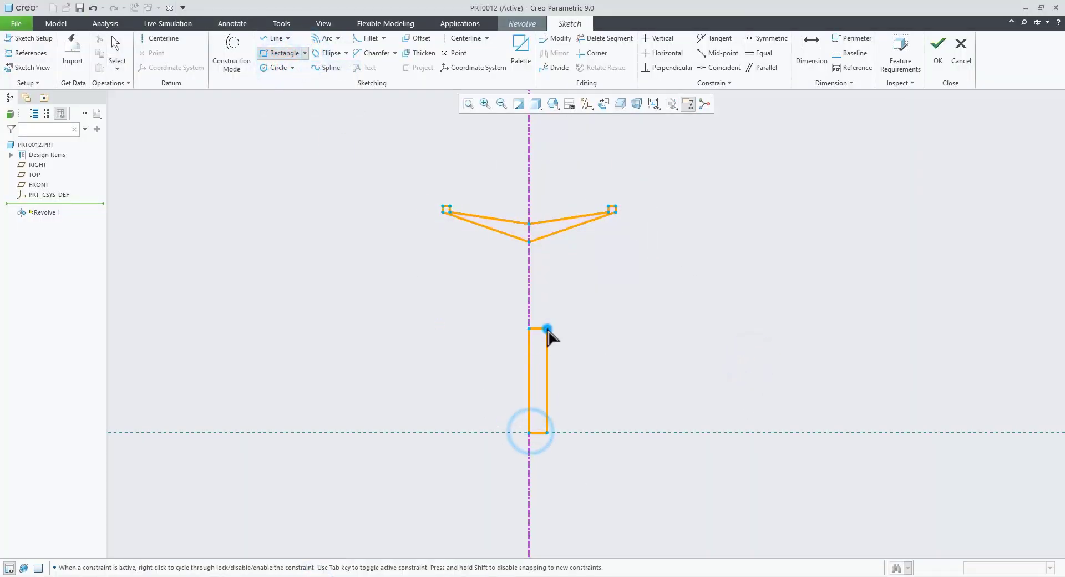
middle_click(601, 455)
scroll(570, 488, up, 2)
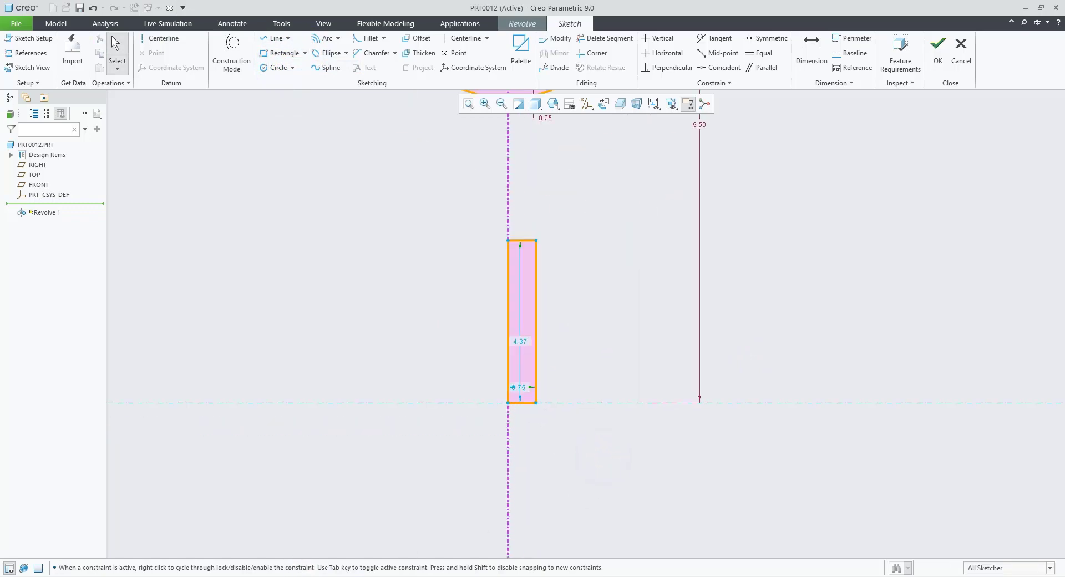
click(282, 572)
scroll(452, 425, up, 2)
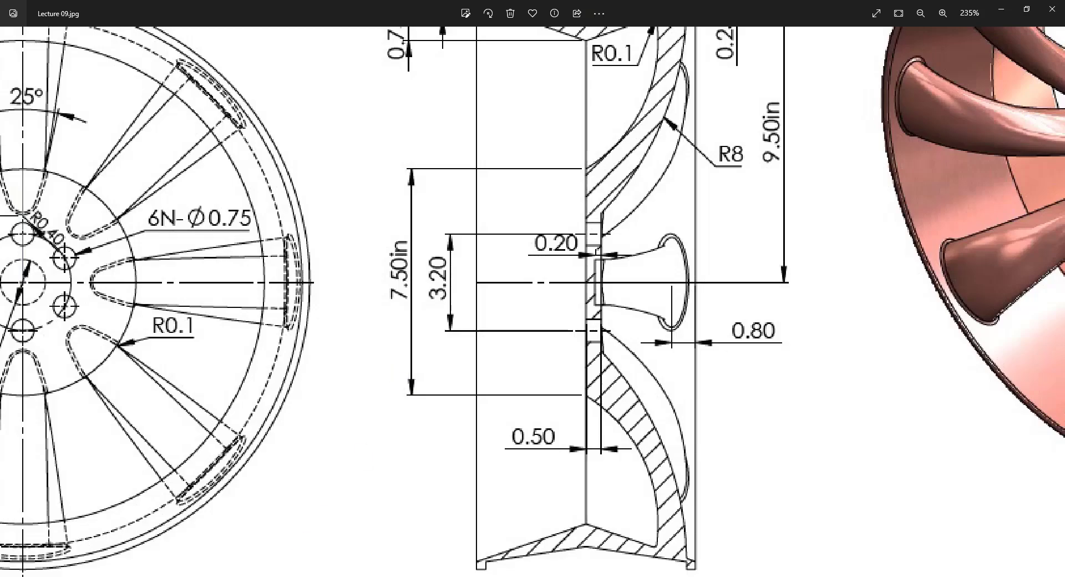
click(299, 572)
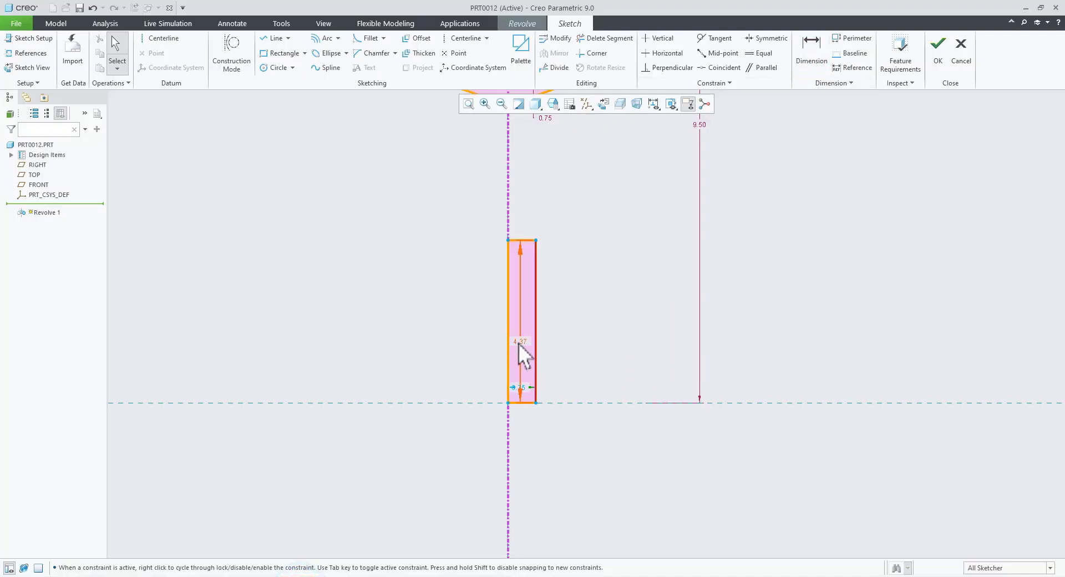
drag(518, 344, 430, 334)
double_click(431, 334)
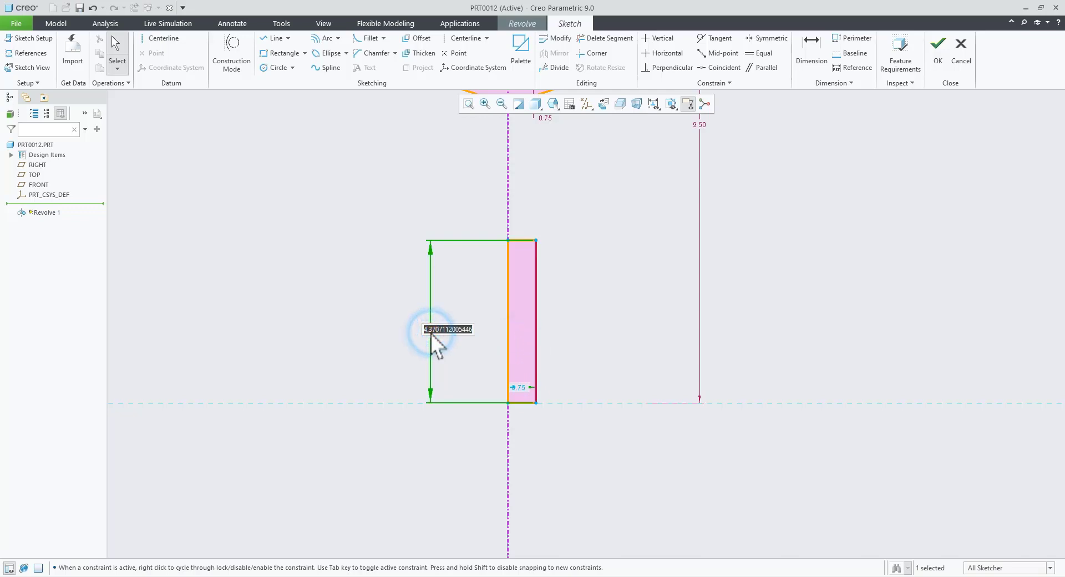
text(7.5/2)
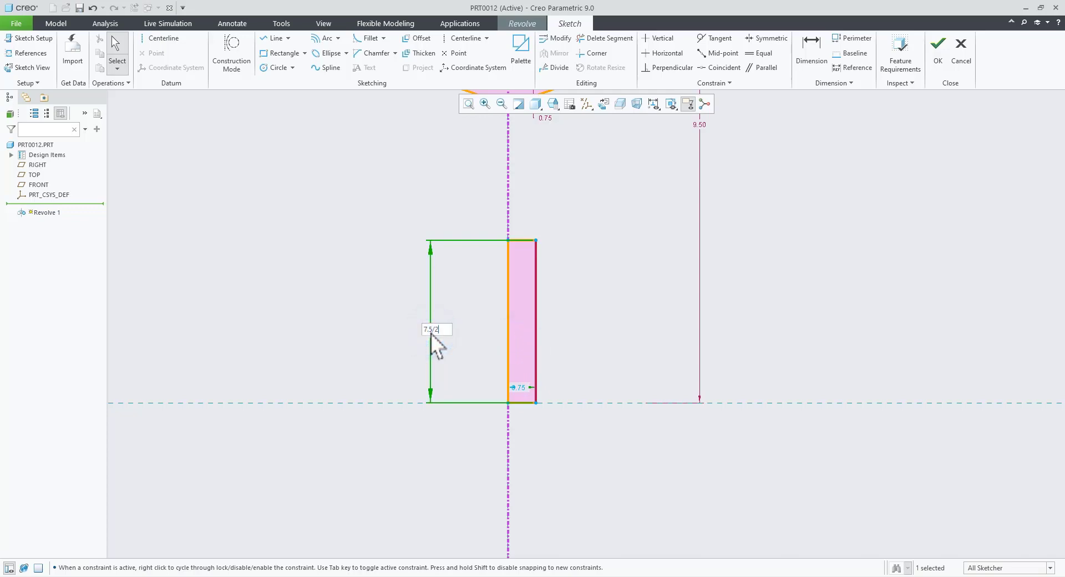
key(Return)
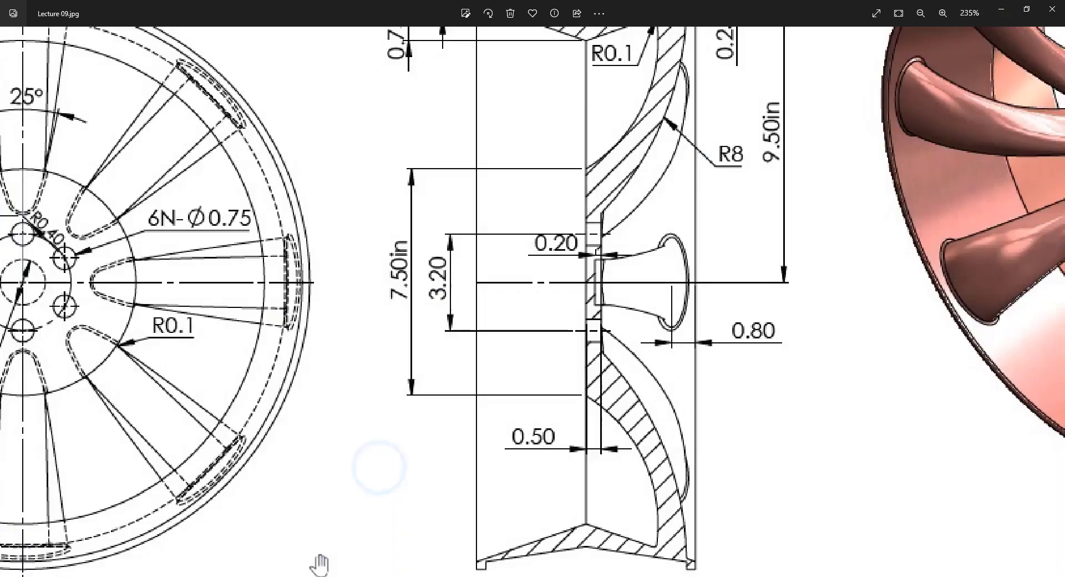
click(322, 574)
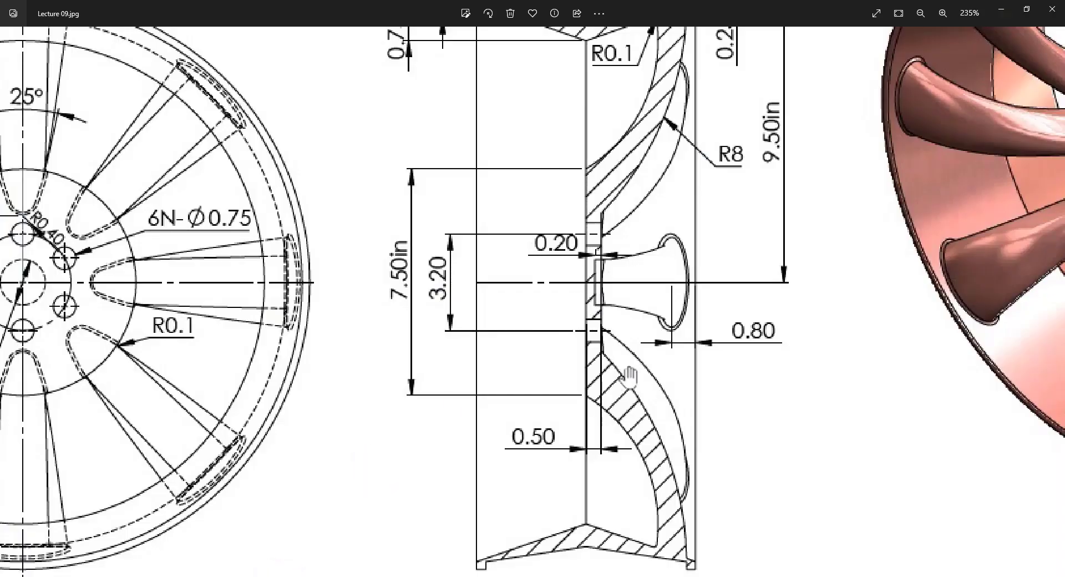
scroll(582, 499, up, 3)
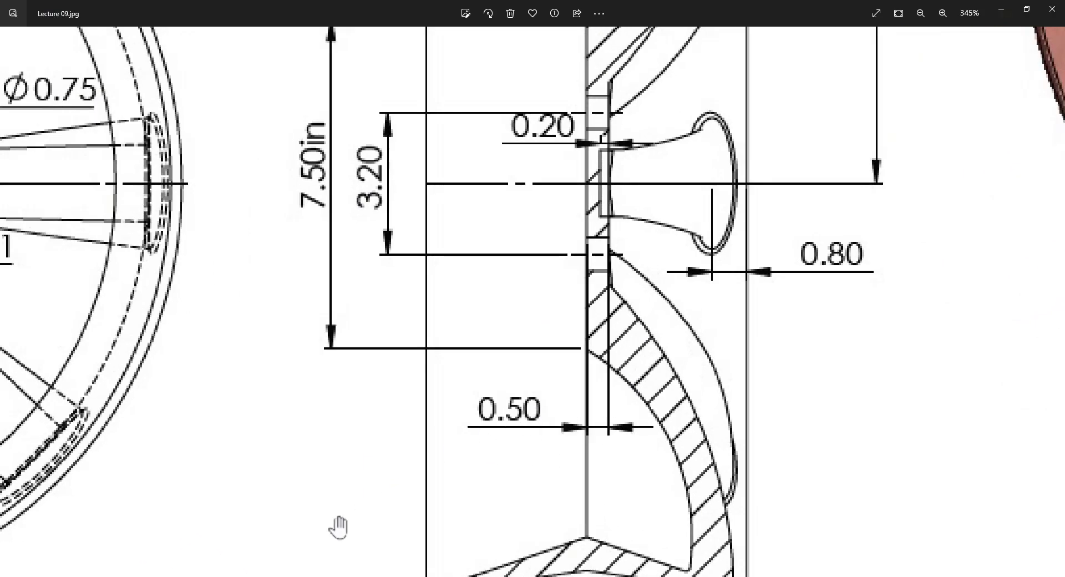
key(alt+Tab)
Step: Move the hub width dimension below the sketch and set it to 0.50
drag(522, 388, 450, 439)
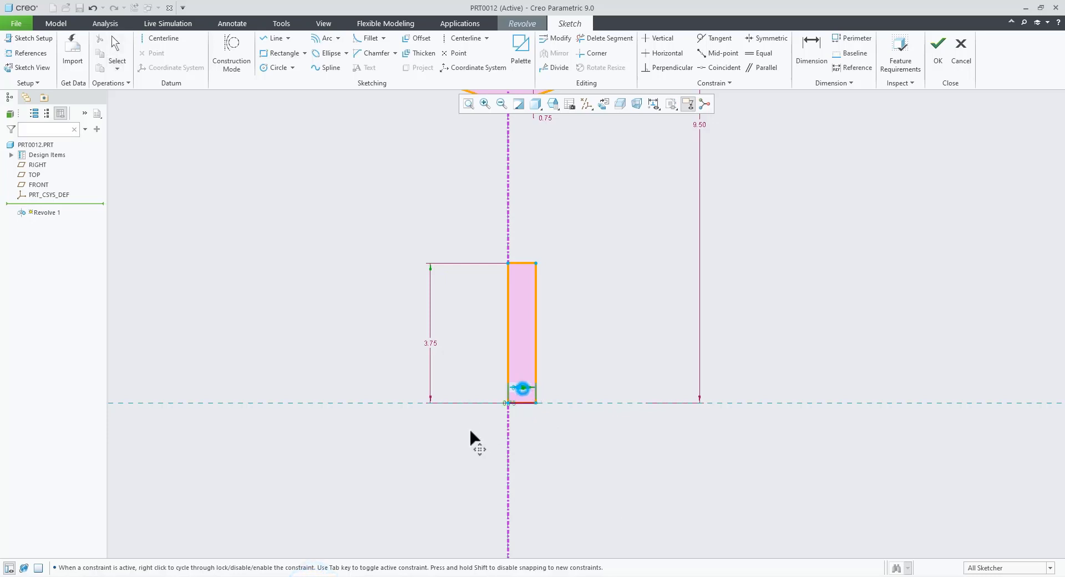
double_click(450, 440)
text(5)
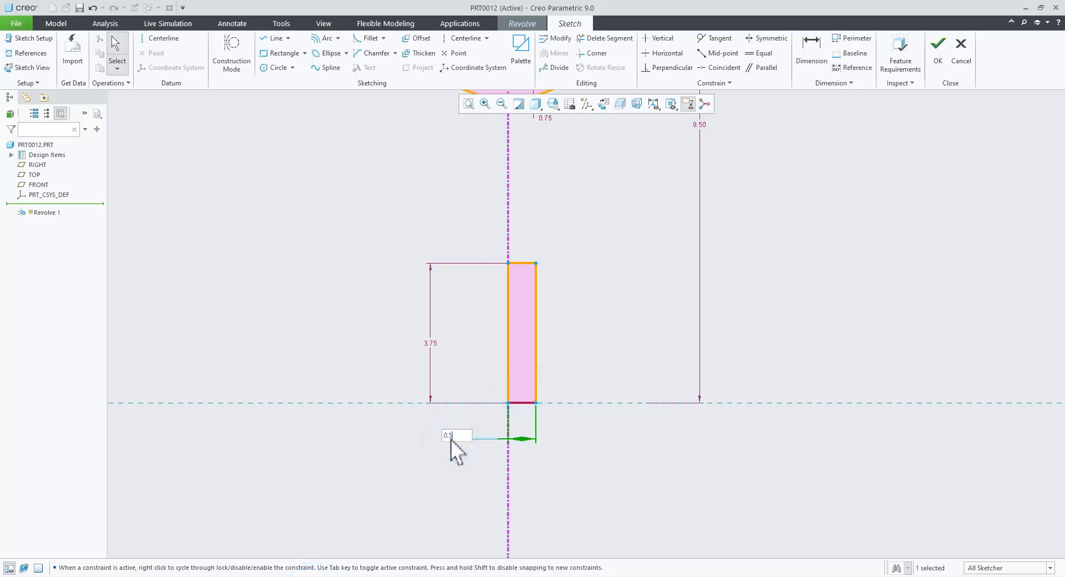
key(Return)
click(644, 285)
Step: Delete the vertical centerline from the sketch
scroll(644, 285, down, 3)
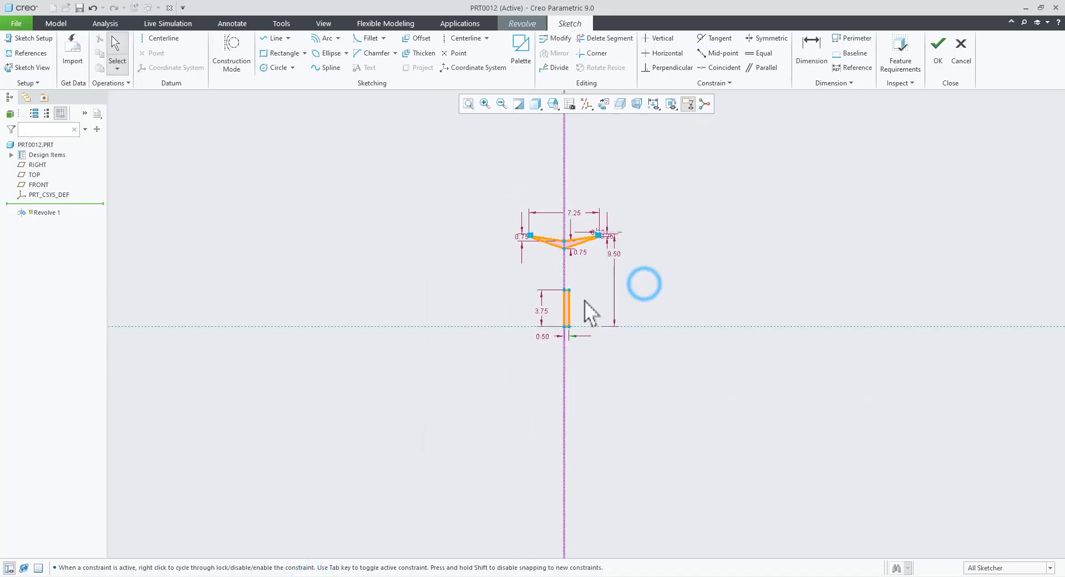
middle_drag(543, 263, 543, 271)
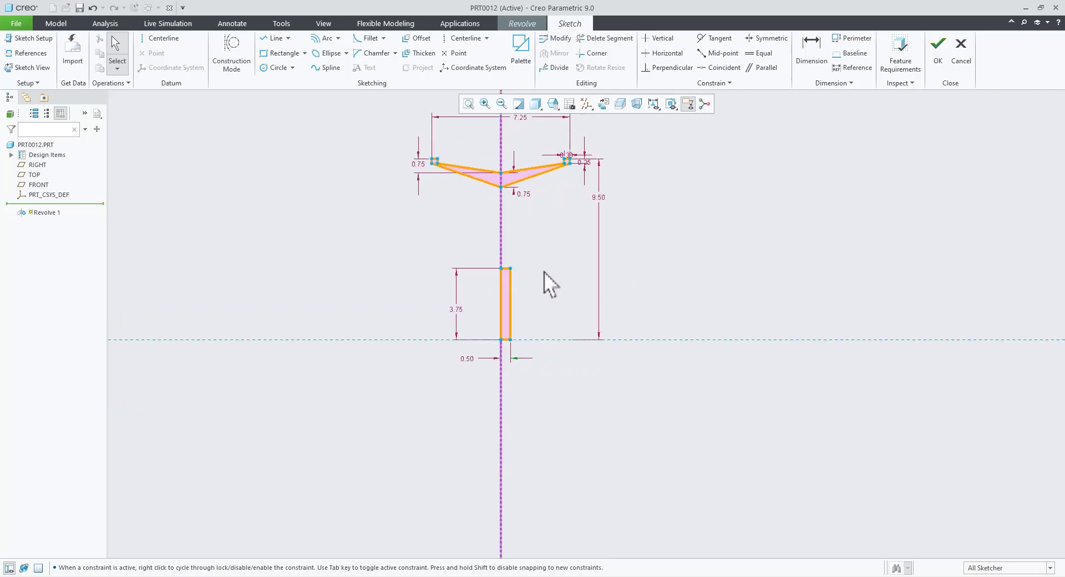
click(504, 233)
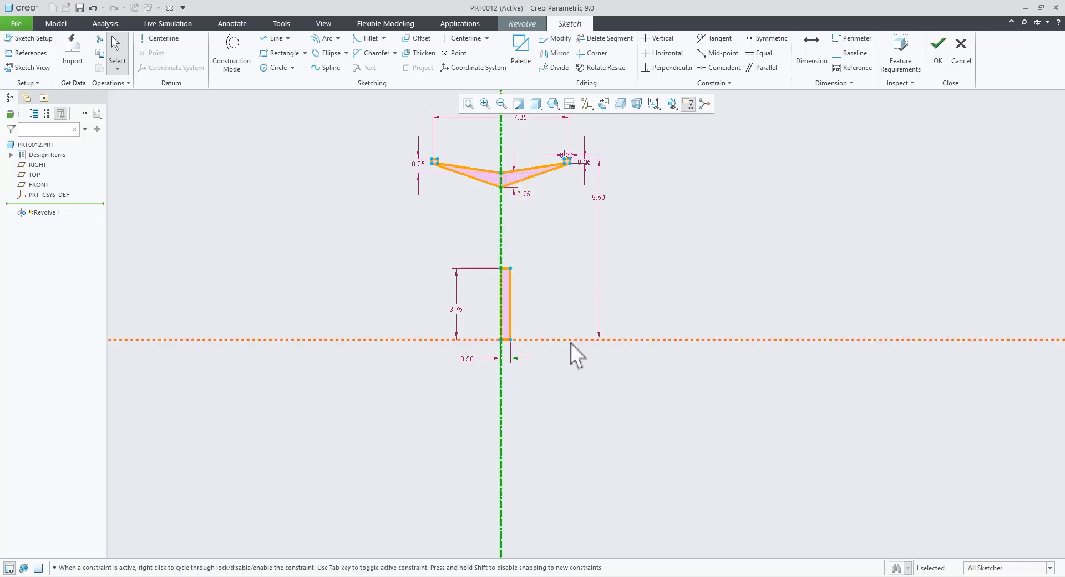
click(710, 247)
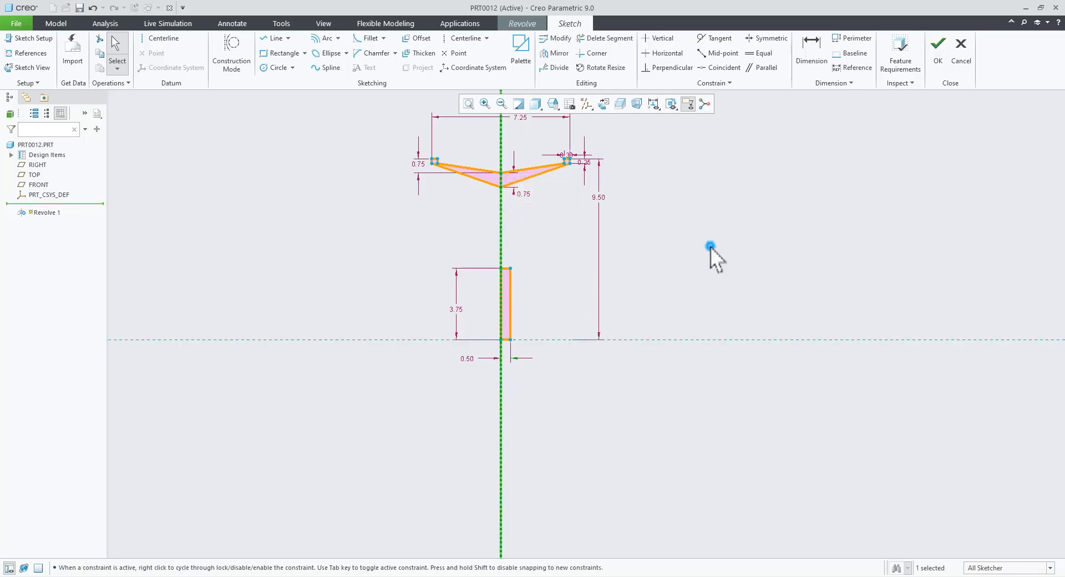
click(504, 231)
key(Delete)
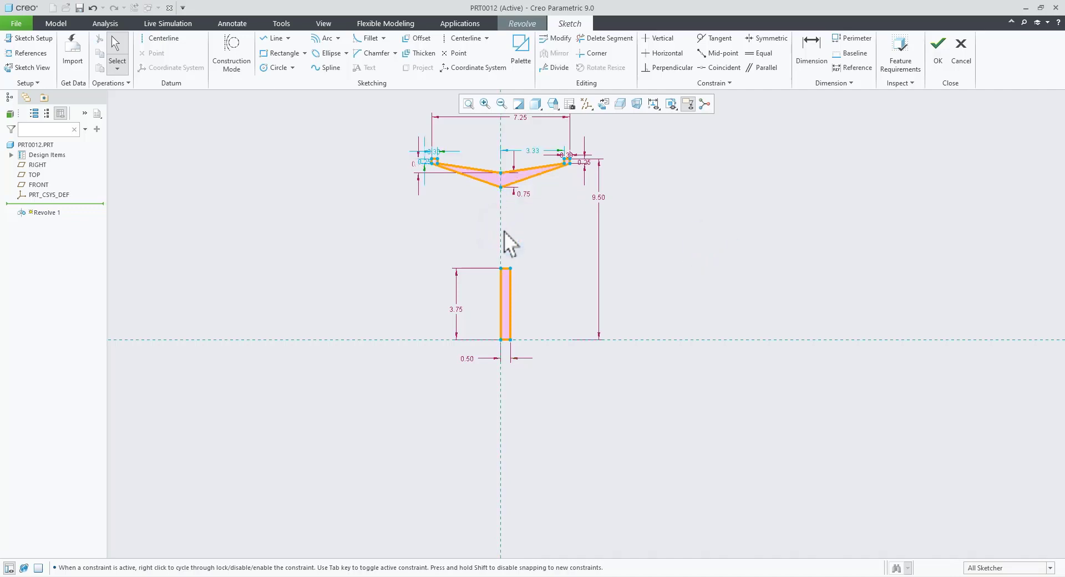
Step: Lock the 3.33, left 0.30 and 0.25 dimensions as strong dimensions
scroll(503, 232, up, 5)
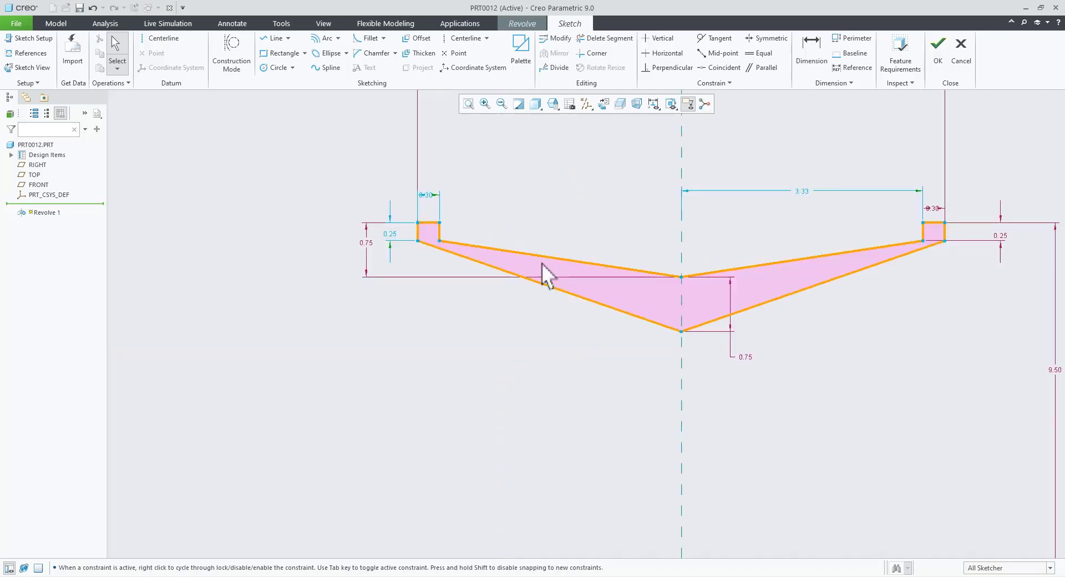
click(804, 191)
click(821, 148)
key(Return)
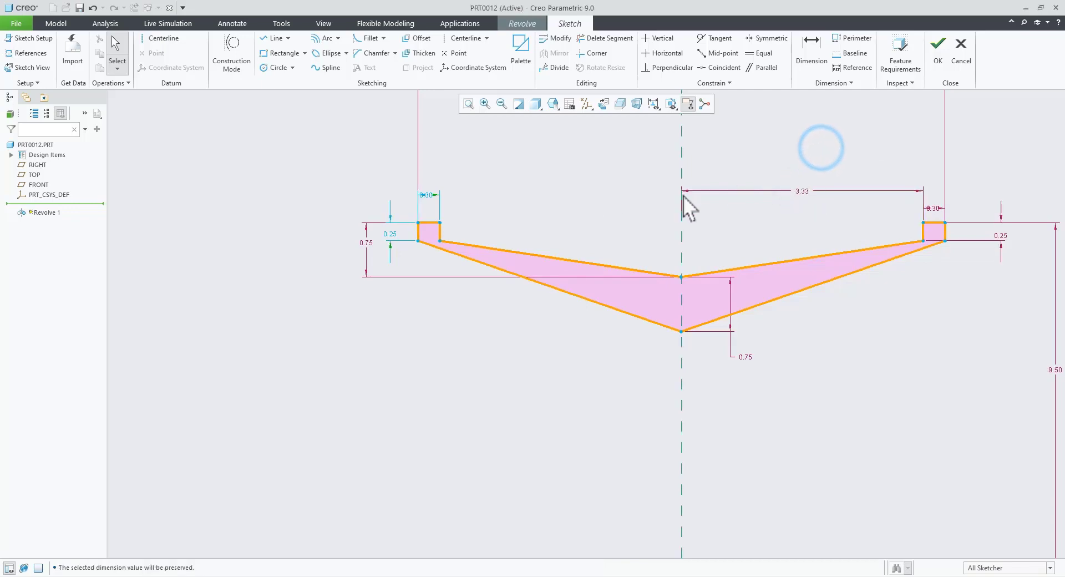
click(427, 195)
click(448, 148)
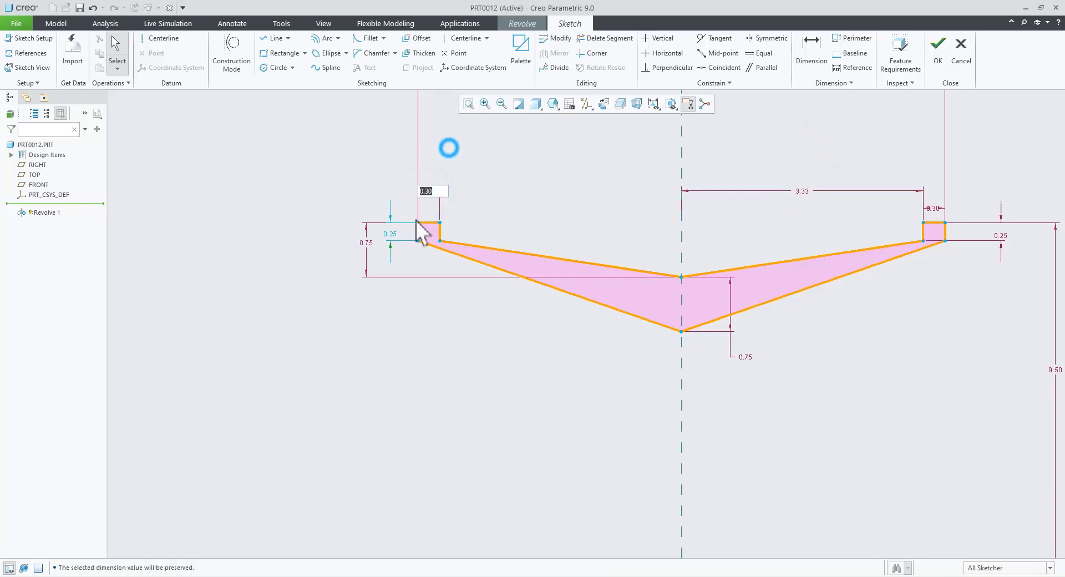
click(390, 234)
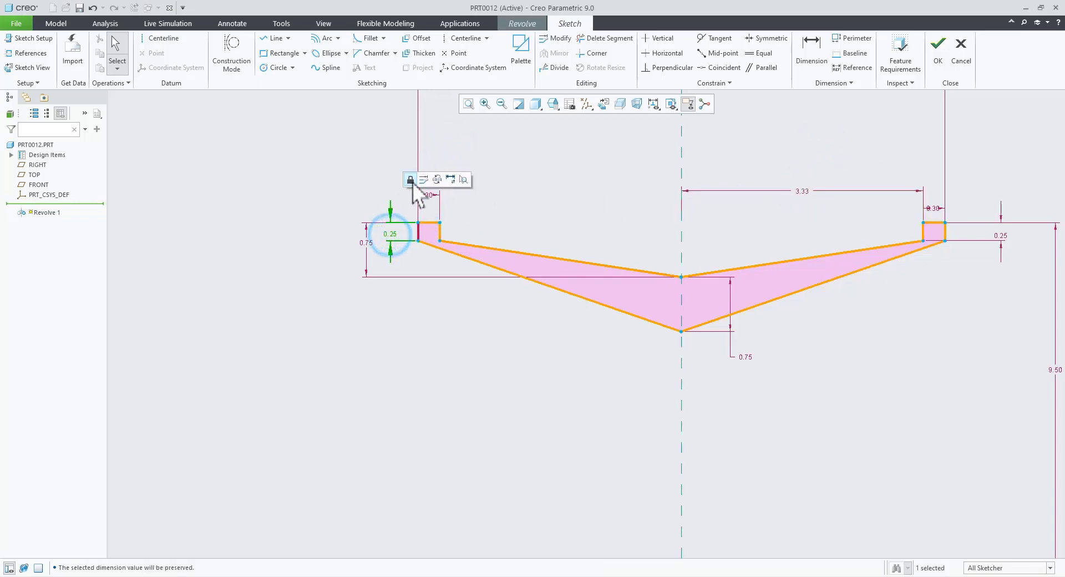
click(439, 178)
Step: Draw a horizontal centerline along the horizontal reference
scroll(520, 224, down, 3)
scroll(485, 197, down, 3)
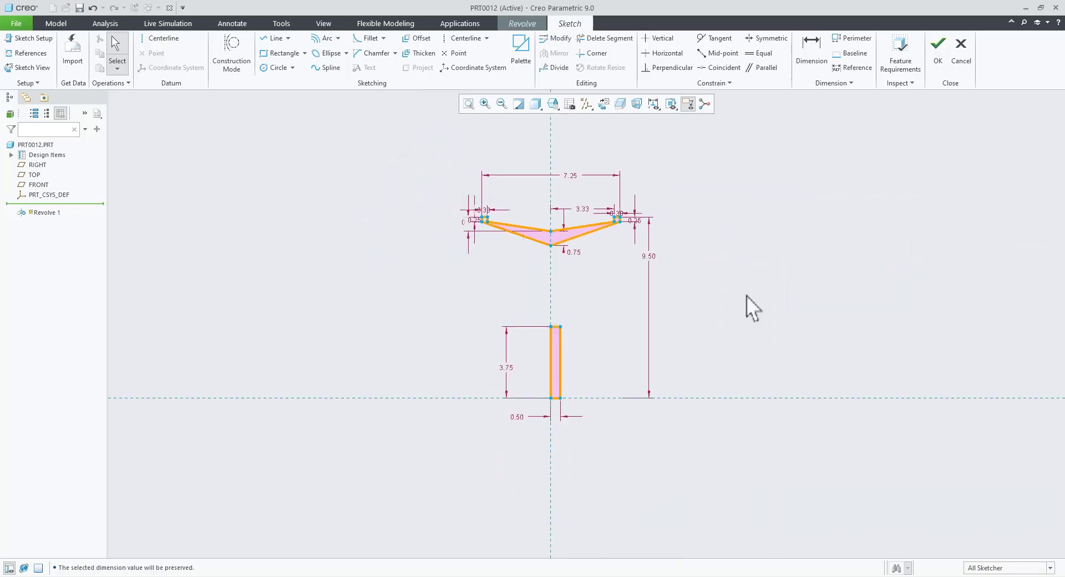
right_click(748, 229)
click(836, 248)
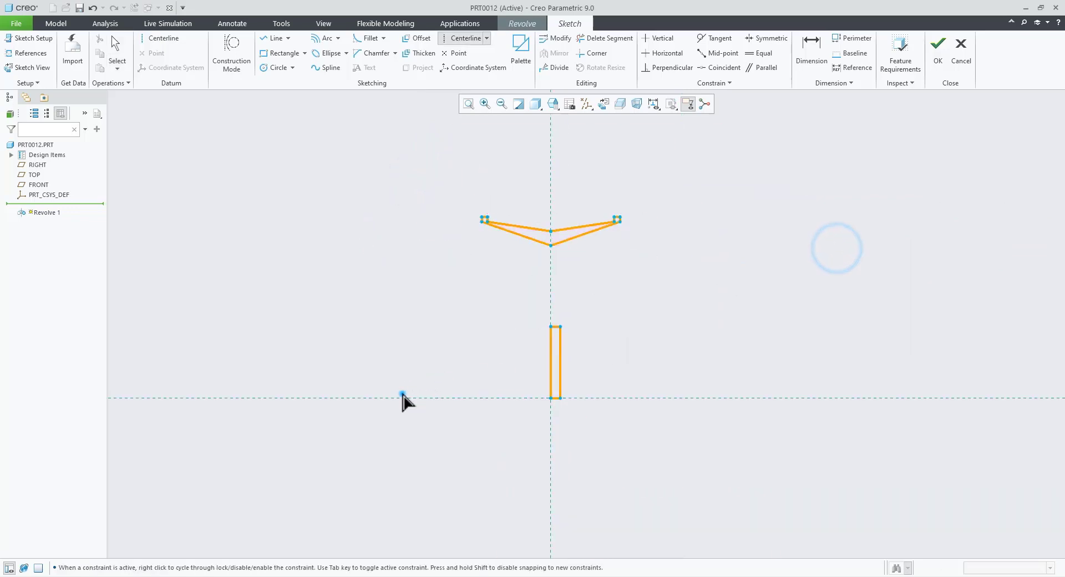
click(402, 396)
click(433, 398)
click(668, 344)
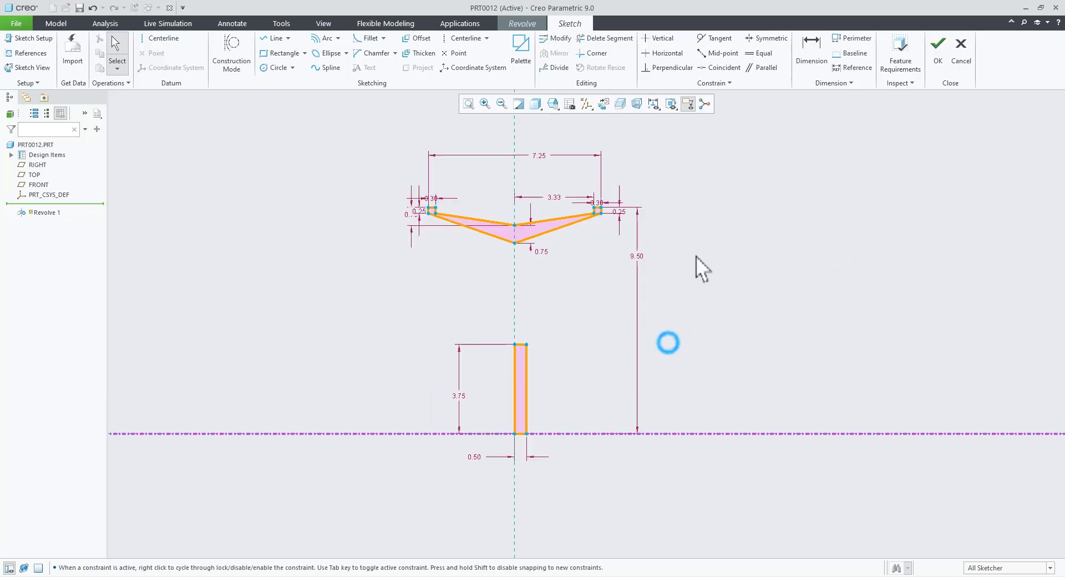
Step: Exit the sketch and view the 360° revolve preview with Shading With Edges
click(937, 46)
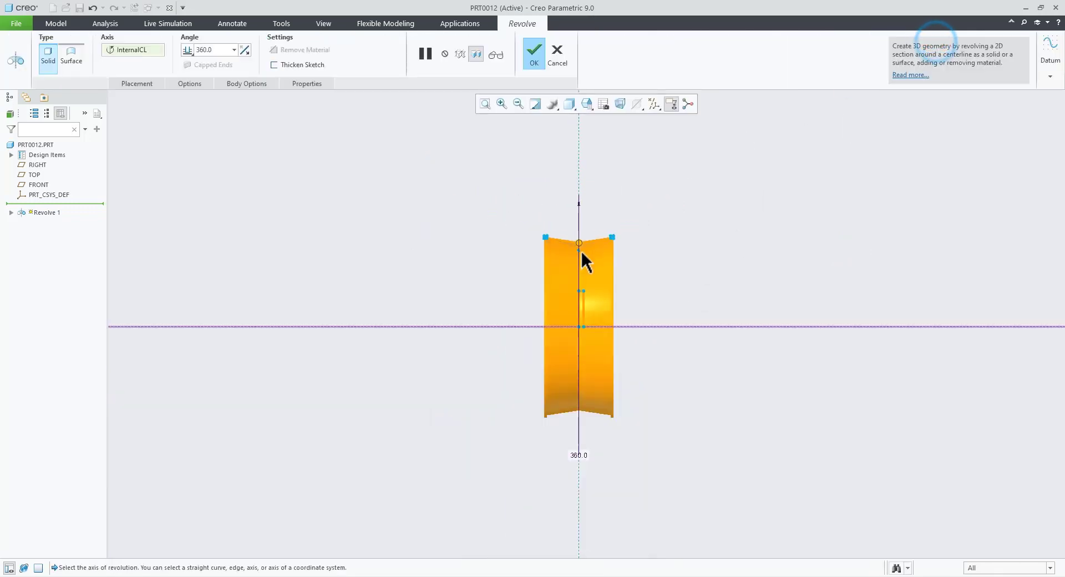
middle_drag(609, 322, 569, 144)
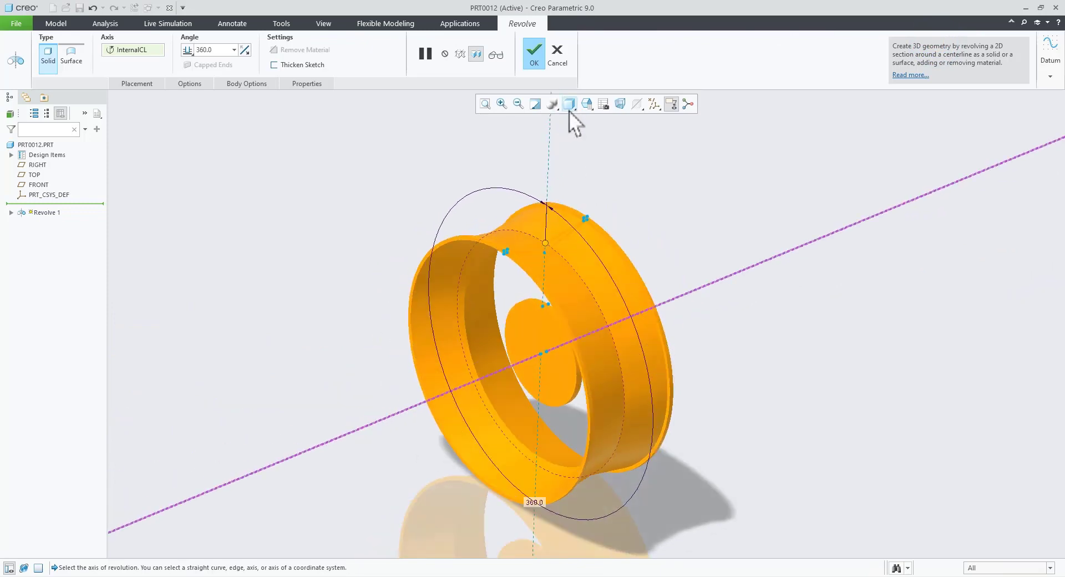
click(569, 106)
click(568, 136)
mouse_move(662, 330)
middle_down()
mouse_move(654, 351)
mouse_move(700, 340)
mouse_move(670, 347)
middle_up()
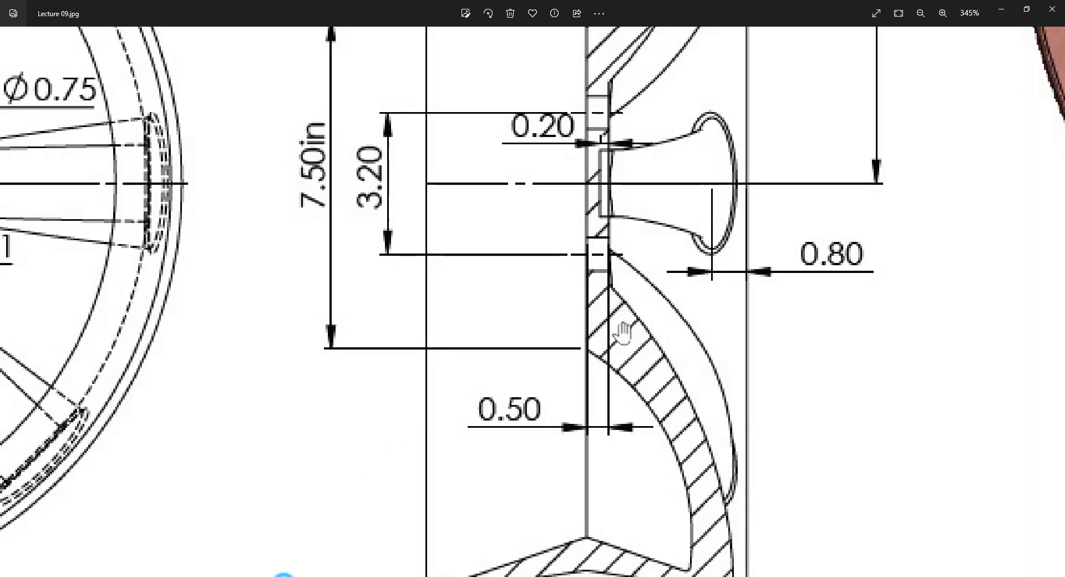
scroll(594, 268, down, 3)
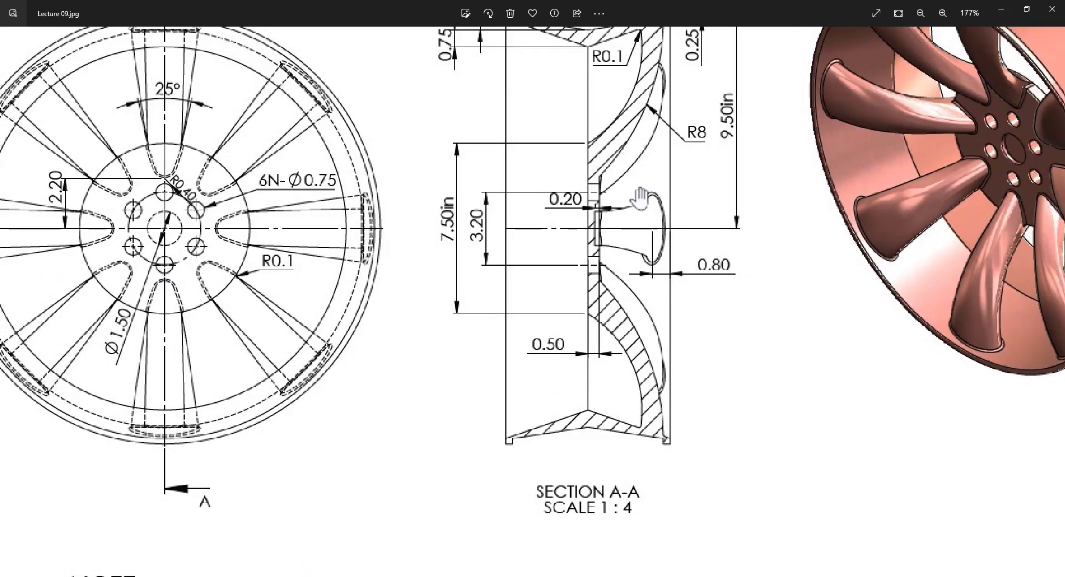
scroll(614, 211, up, 3)
scroll(571, 265, down, 3)
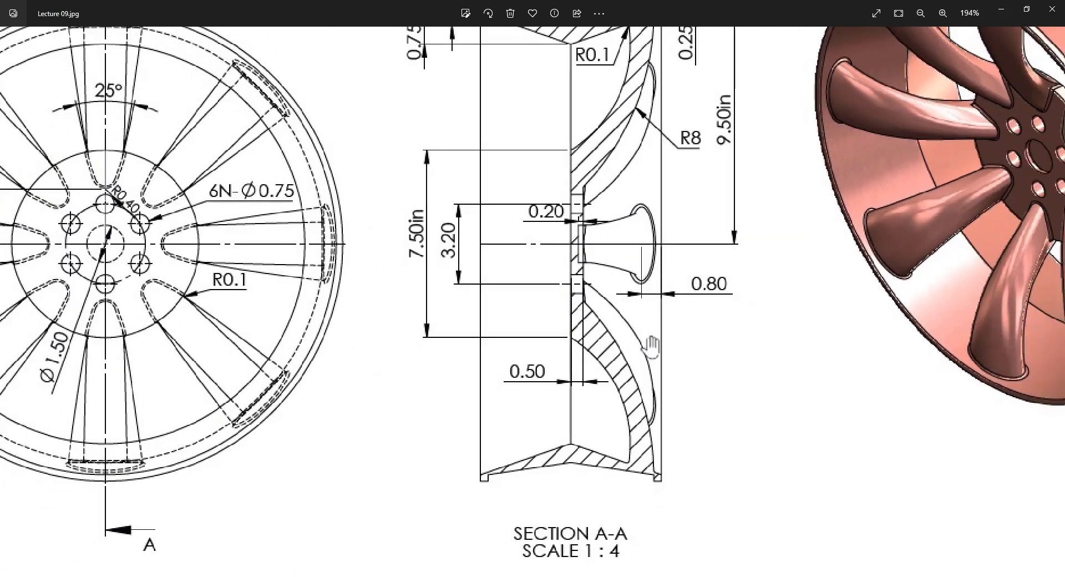
key(alt+Tab)
Step: Re-enter Revolve 1's section sketch via Placement > Edit, checking the wheel drawing in Photos
middle_drag(558, 413, 547, 409)
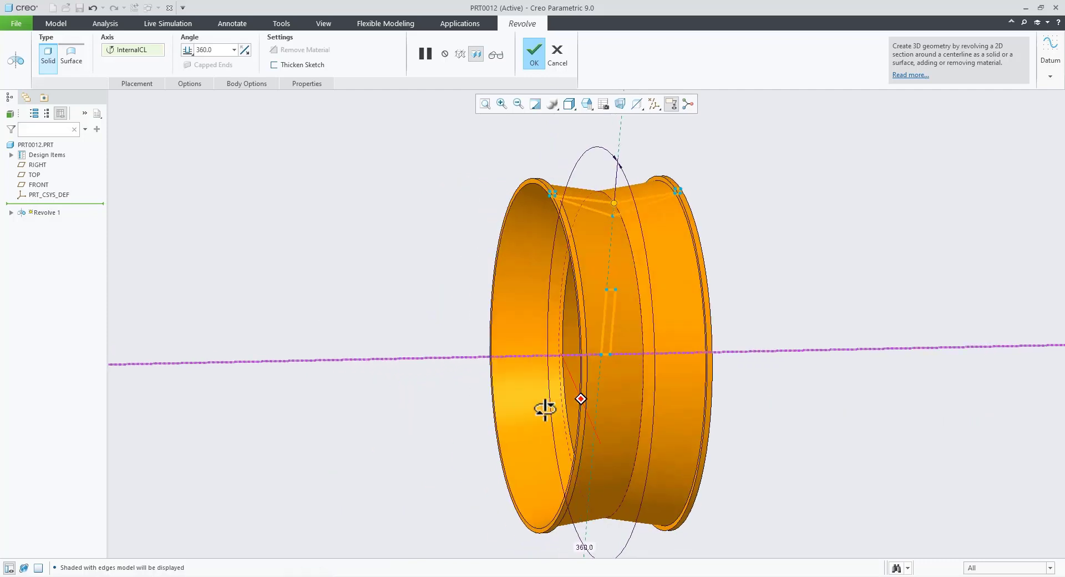
click(138, 84)
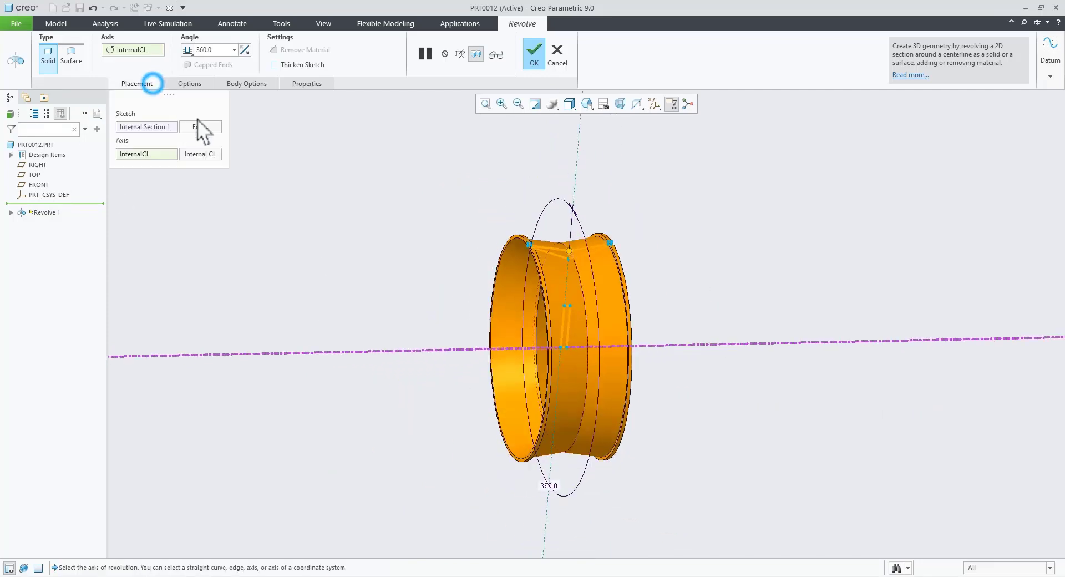
click(201, 128)
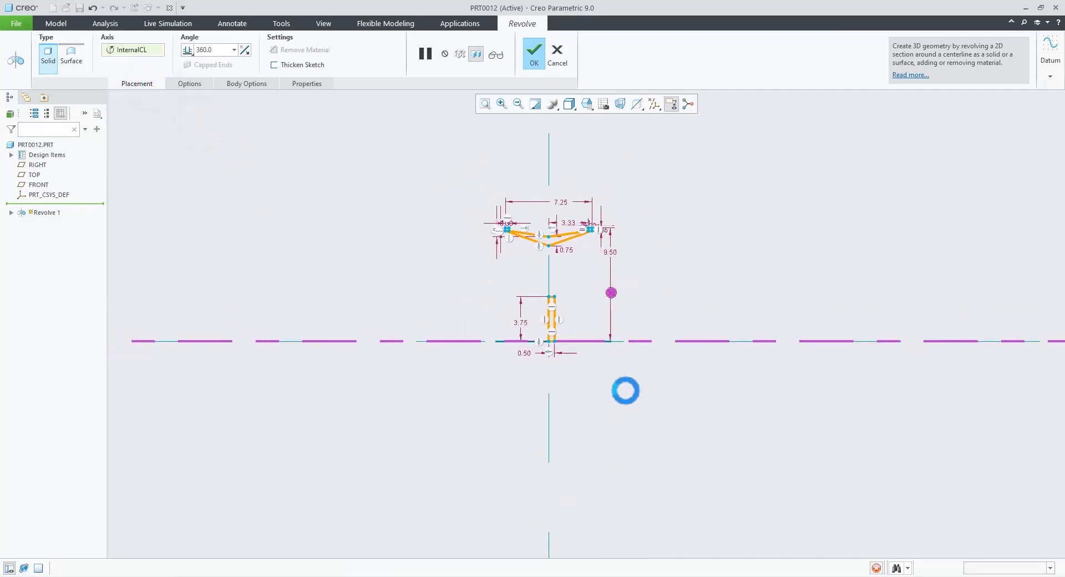
scroll(572, 352, up, 3)
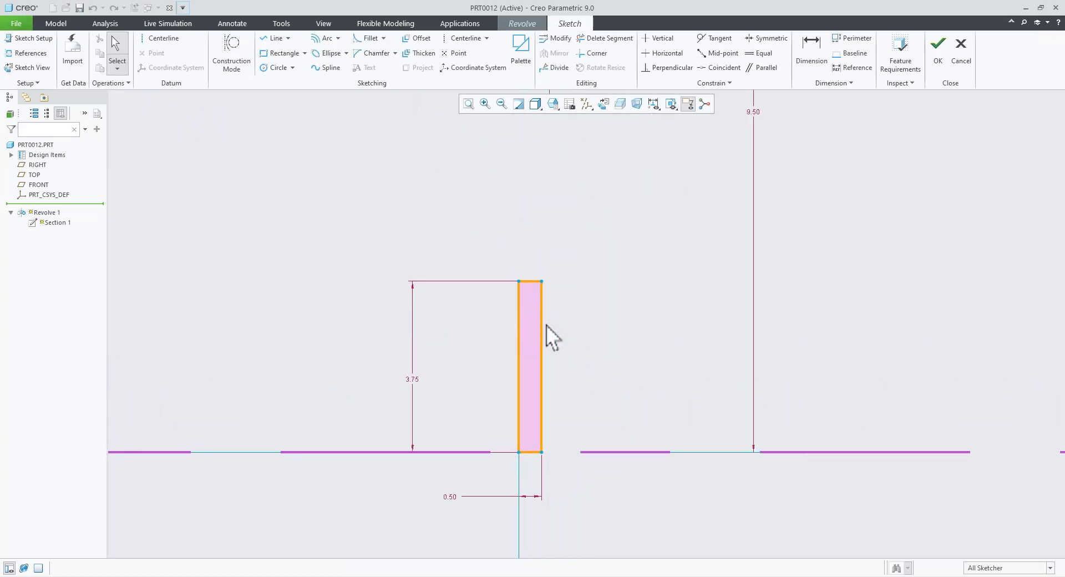
scroll(472, 370, down, 2)
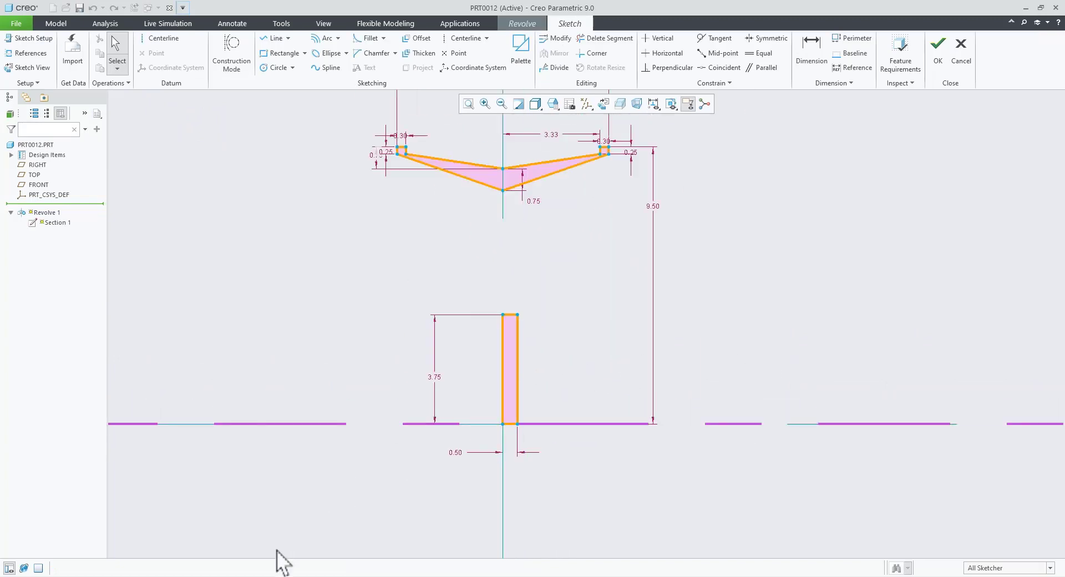
key(alt+Tab)
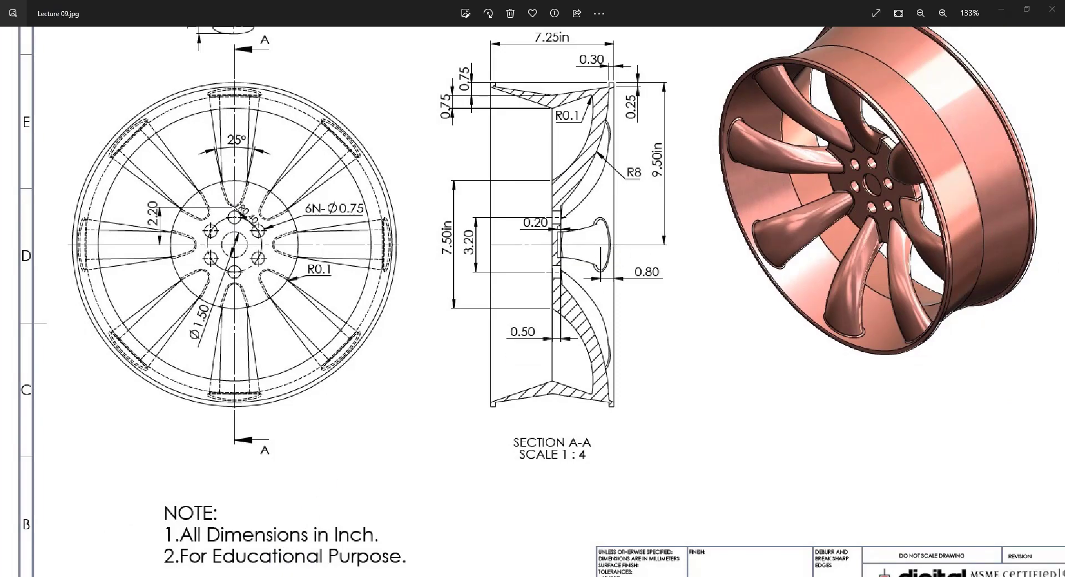
key(alt+Tab)
scroll(577, 338, down, 1)
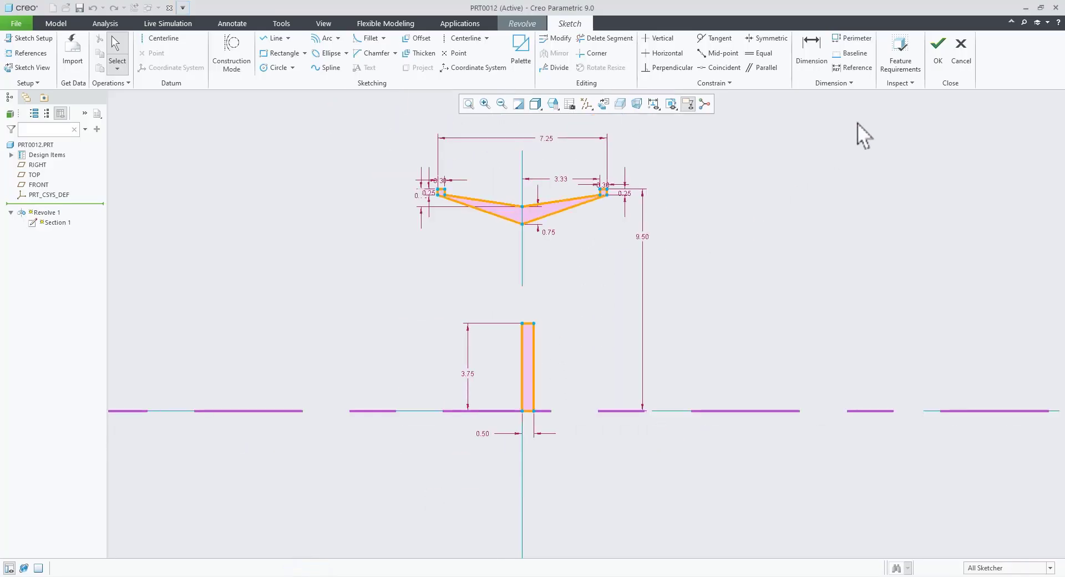
Step: Finish the sketch, complete Revolve 1, and return to the default orientation with Ctrl+D
click(946, 64)
mouse_move(600, 368)
middle_down()
mouse_move(655, 416)
mouse_move(650, 429)
middle_up()
click(534, 56)
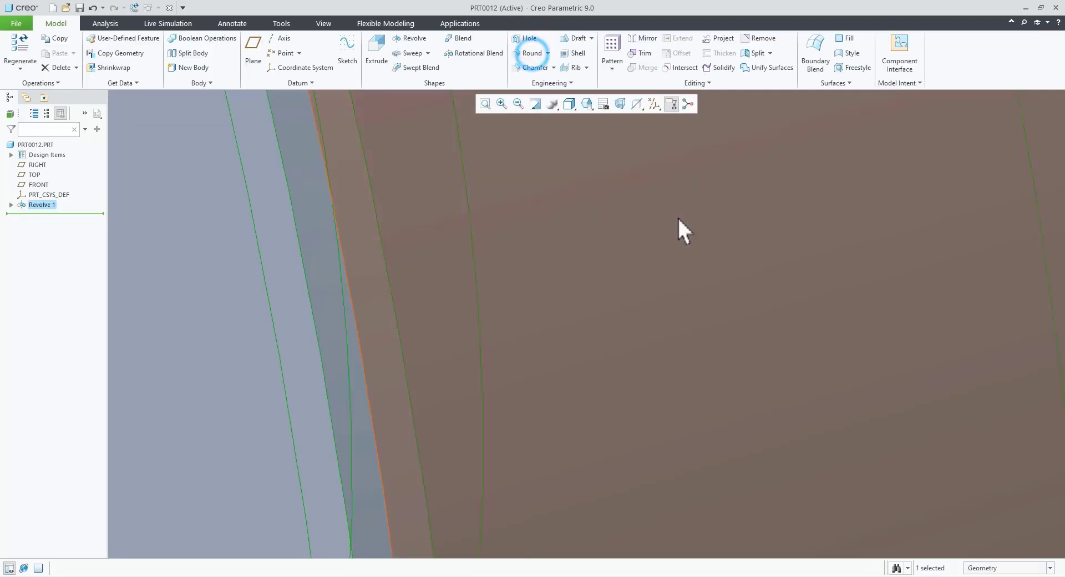
key(ctrl+d)
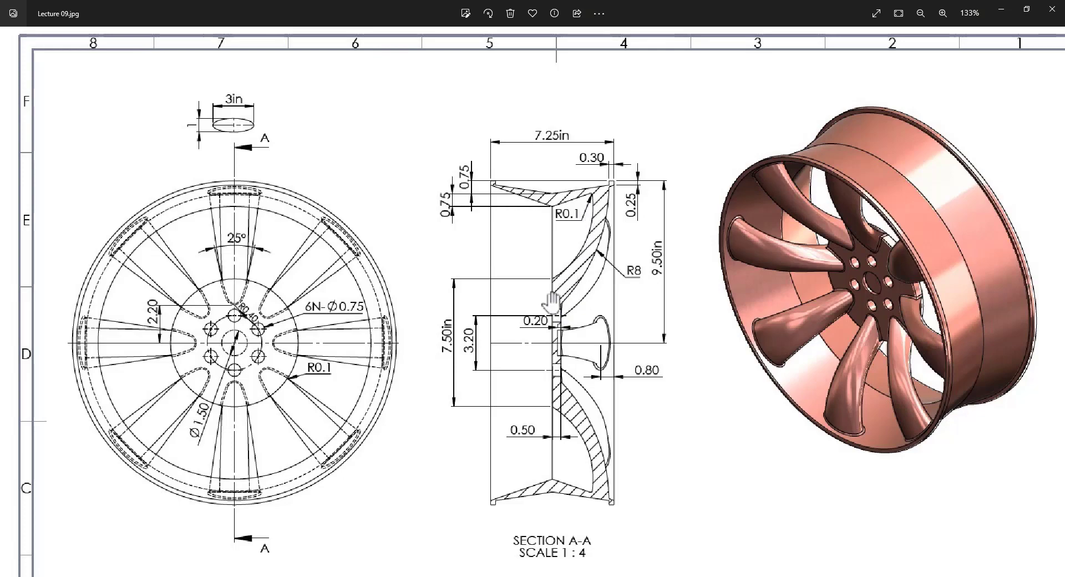
scroll(611, 183, up, 3)
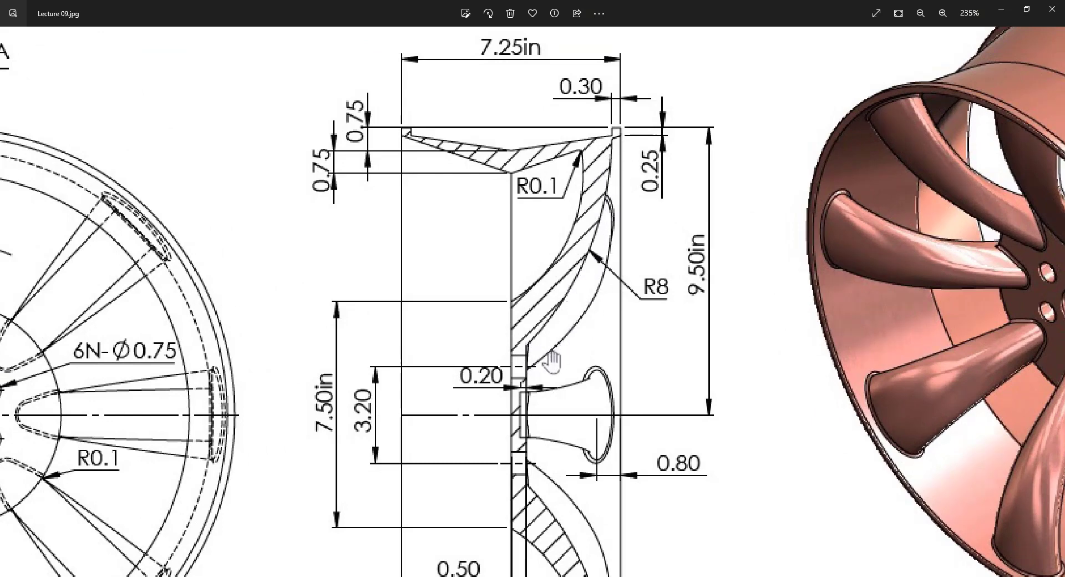
scroll(557, 325, down, 2)
scroll(557, 325, down, 2)
scroll(560, 327, down, 1)
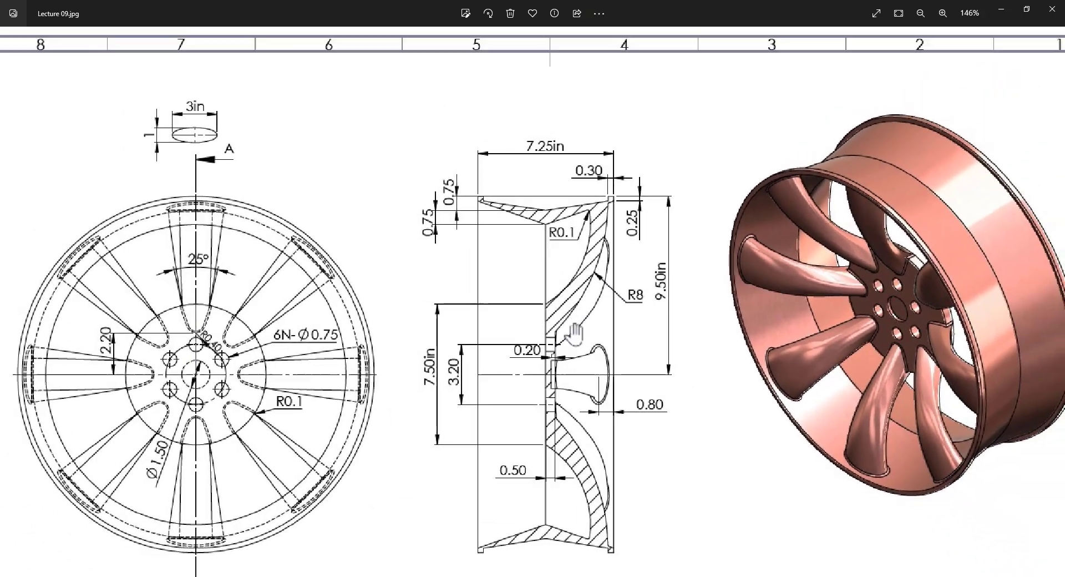
scroll(145, 332, up, 5)
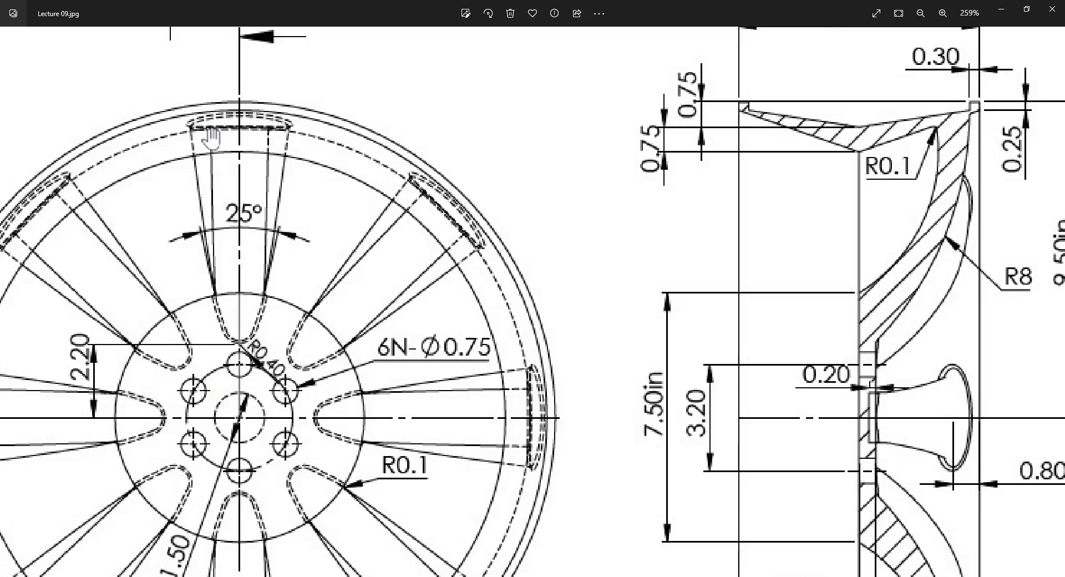
scroll(463, 294, down, 5)
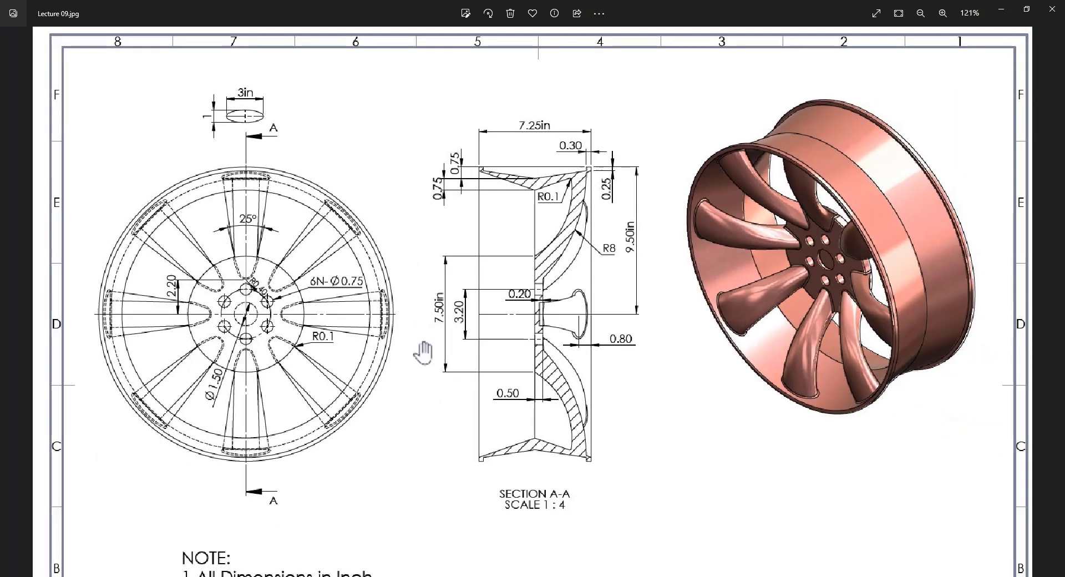
scroll(619, 244, up, 2)
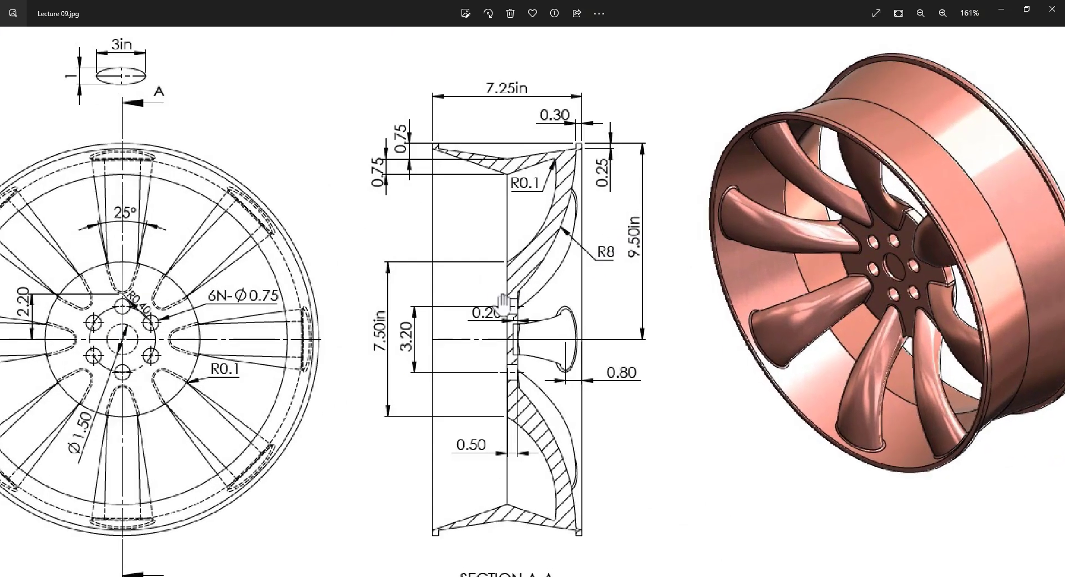
scroll(359, 338, up, 1)
scroll(197, 335, up, 1)
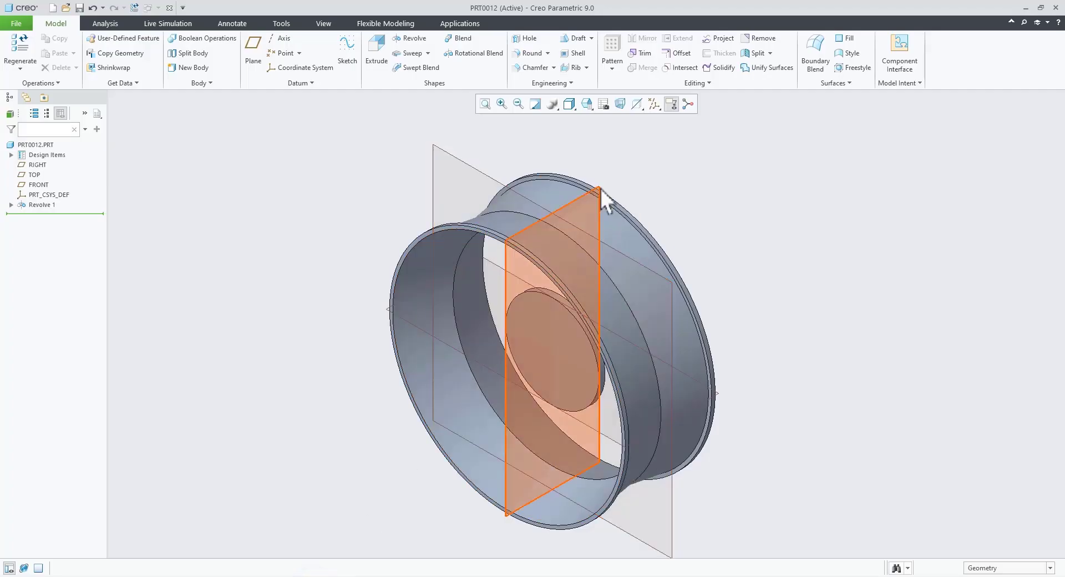
Step: Start a sketch on the RIGHT plane with the model shown in Hidden Line
click(598, 187)
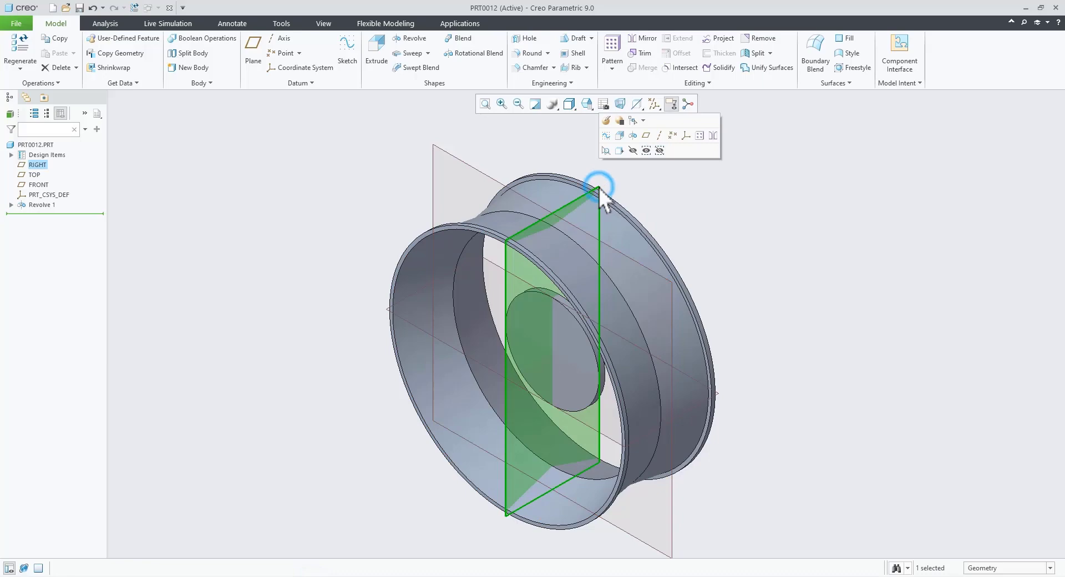
click(606, 136)
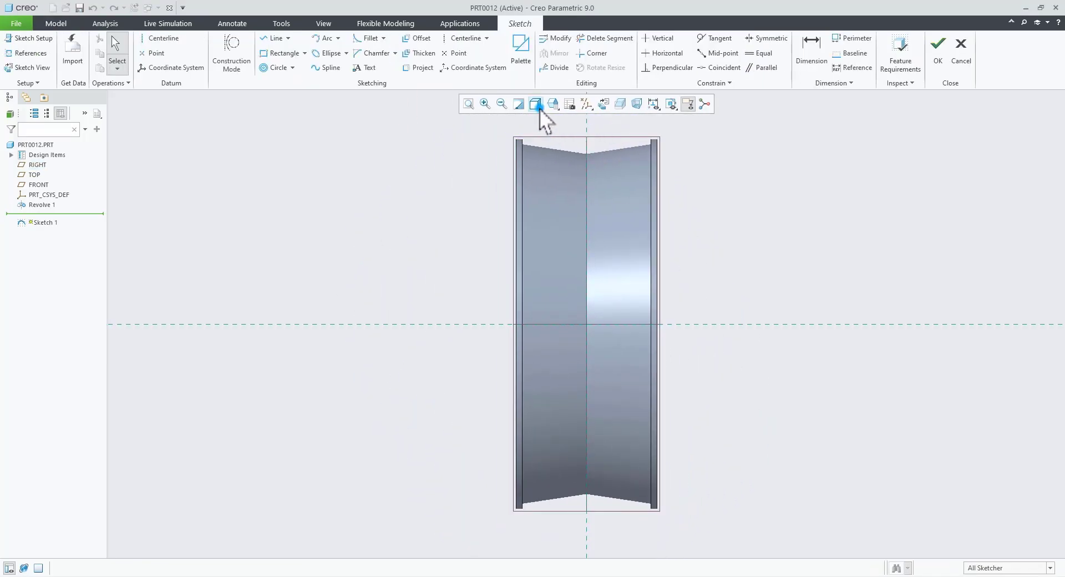
click(552, 105)
click(546, 176)
scroll(730, 221, down, 3)
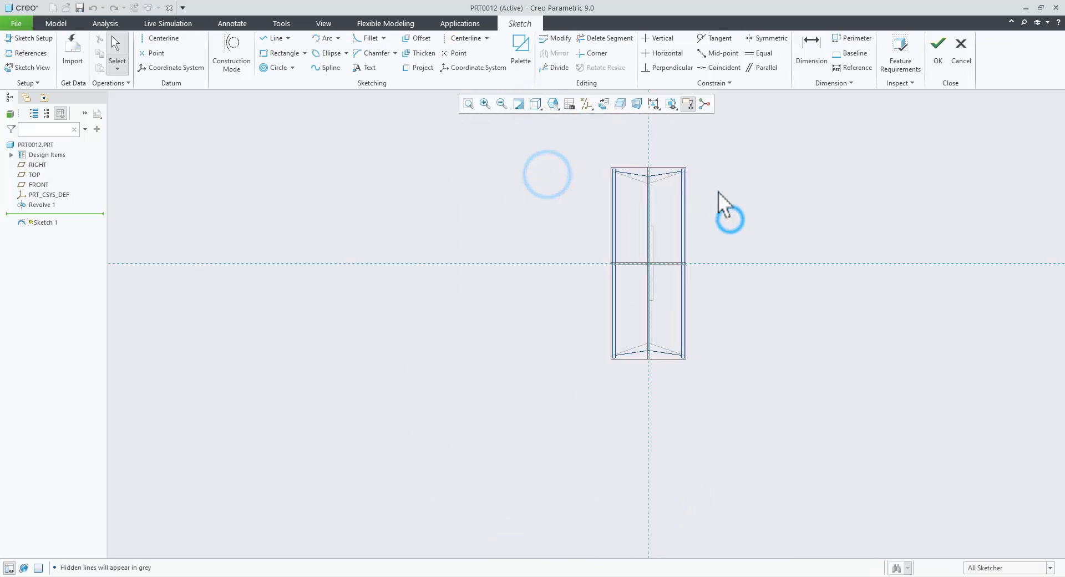
scroll(717, 192, up, 5)
Step: Add the rim's silhouette edge and left edge as sketch references
right_click(660, 241)
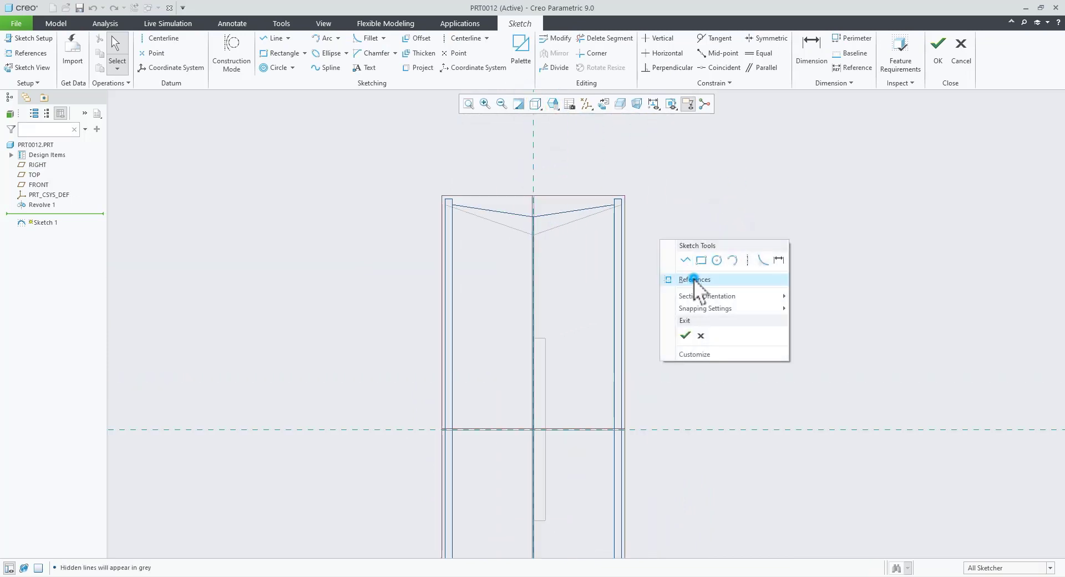
click(693, 278)
click(504, 226)
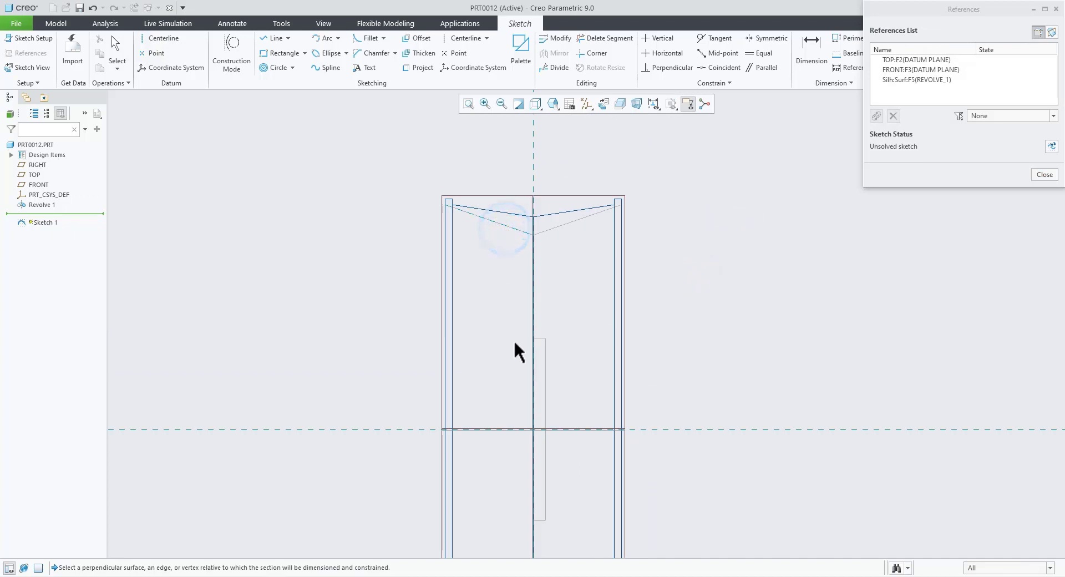
scroll(472, 222, up, 4)
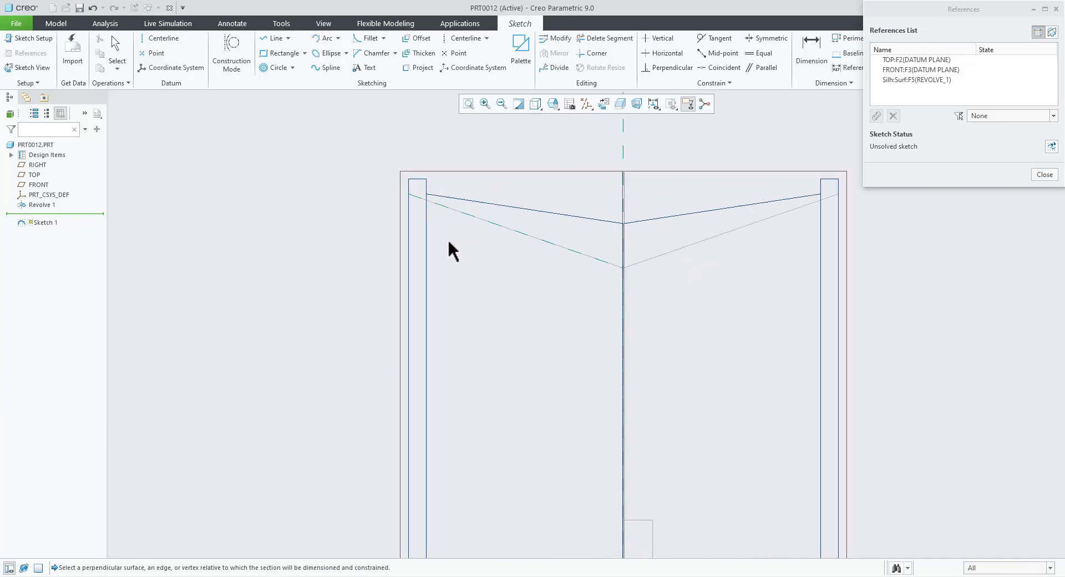
click(411, 208)
click(1044, 174)
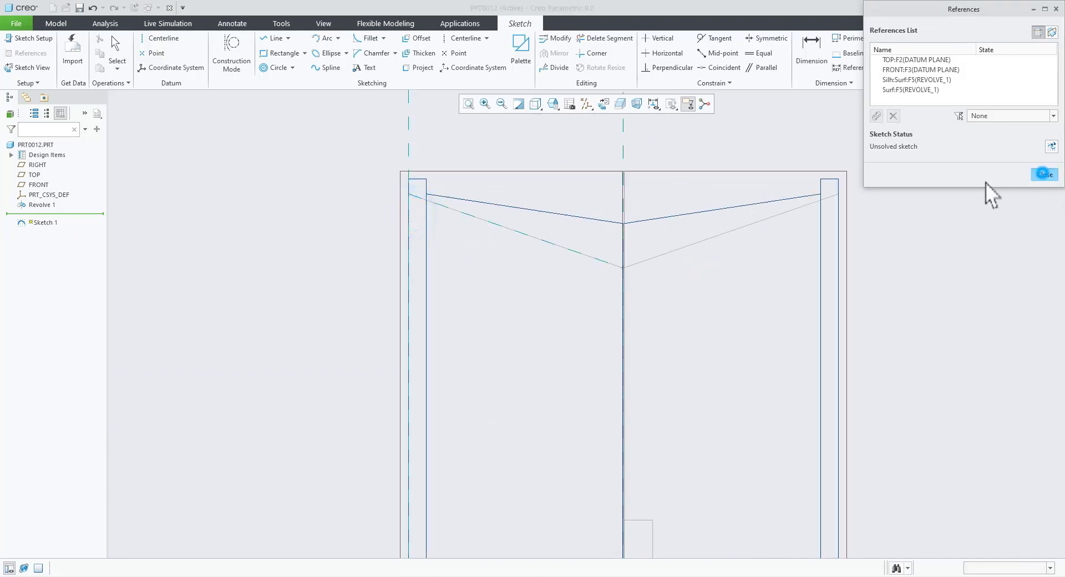
click(325, 39)
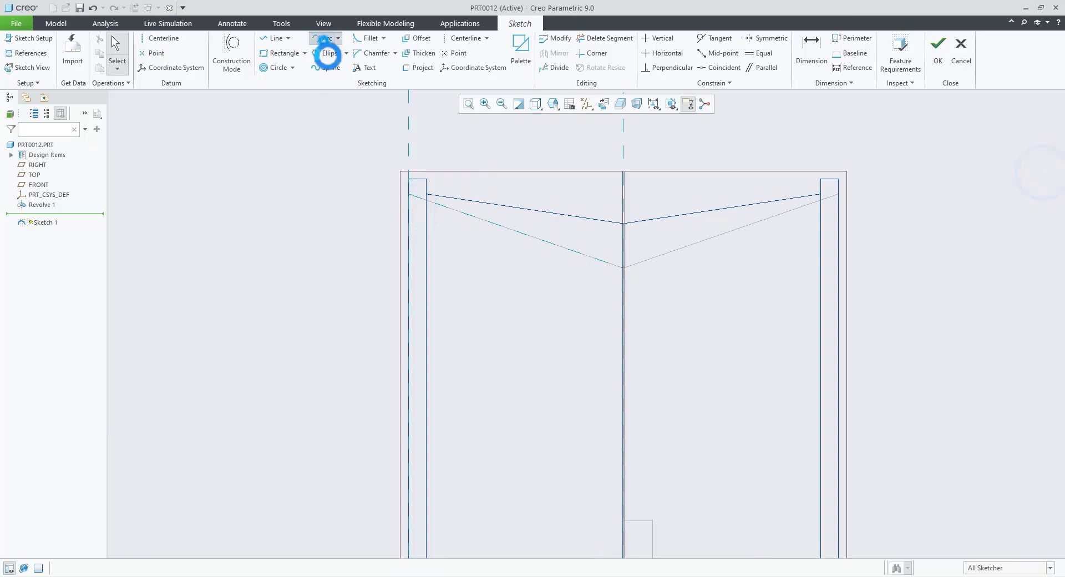
Step: Draw a 3-point arc from the rim's inner top-left corner to the vertical centreline, radius 8.00
click(438, 206)
scroll(437, 206, down, 3)
click(533, 412)
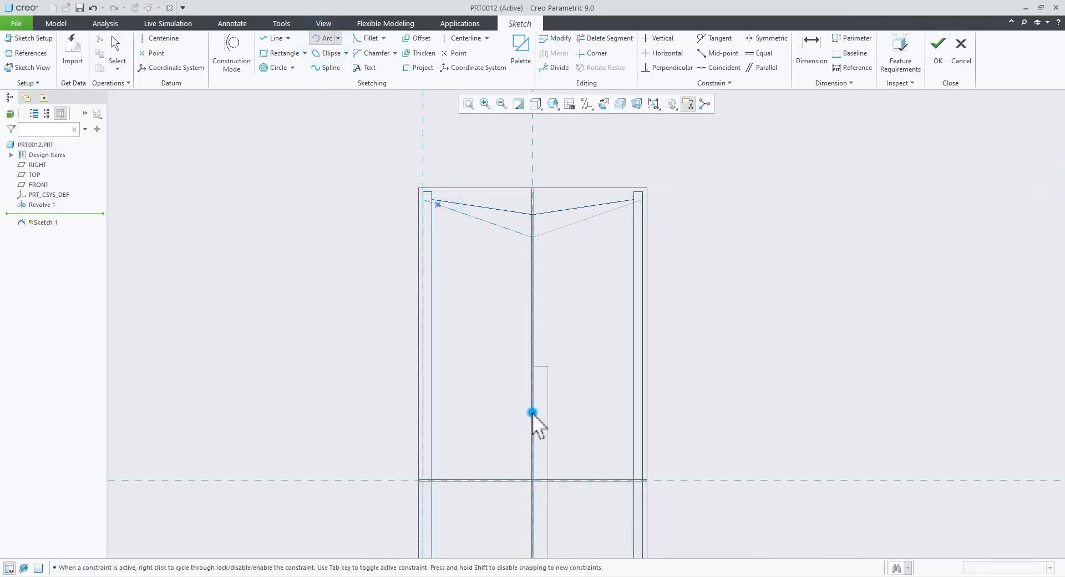
click(500, 381)
middle_click(478, 425)
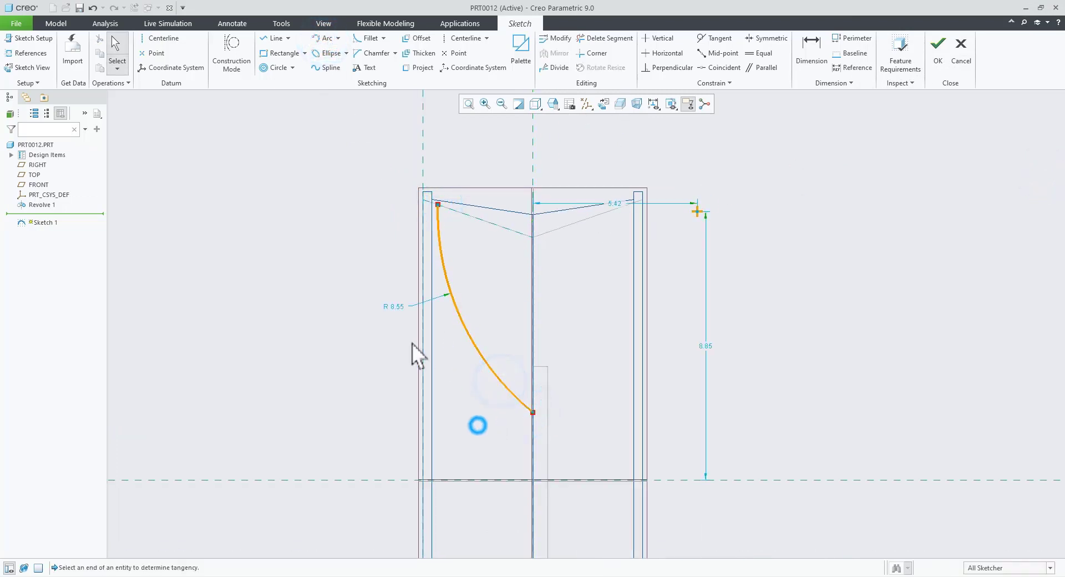
double_click(398, 308)
text(85045315514)
key(Return)
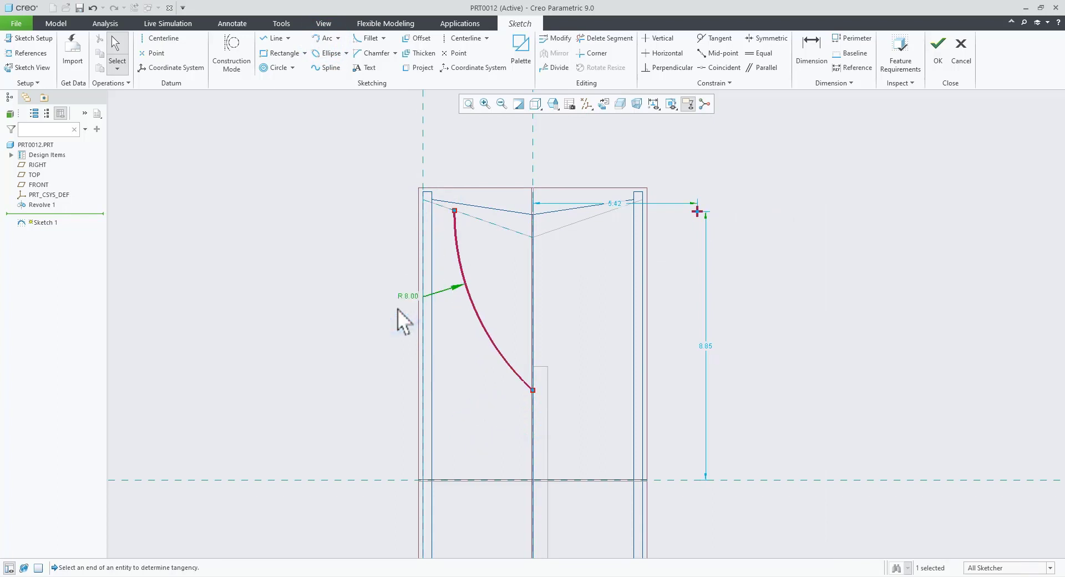
click(477, 358)
click(285, 574)
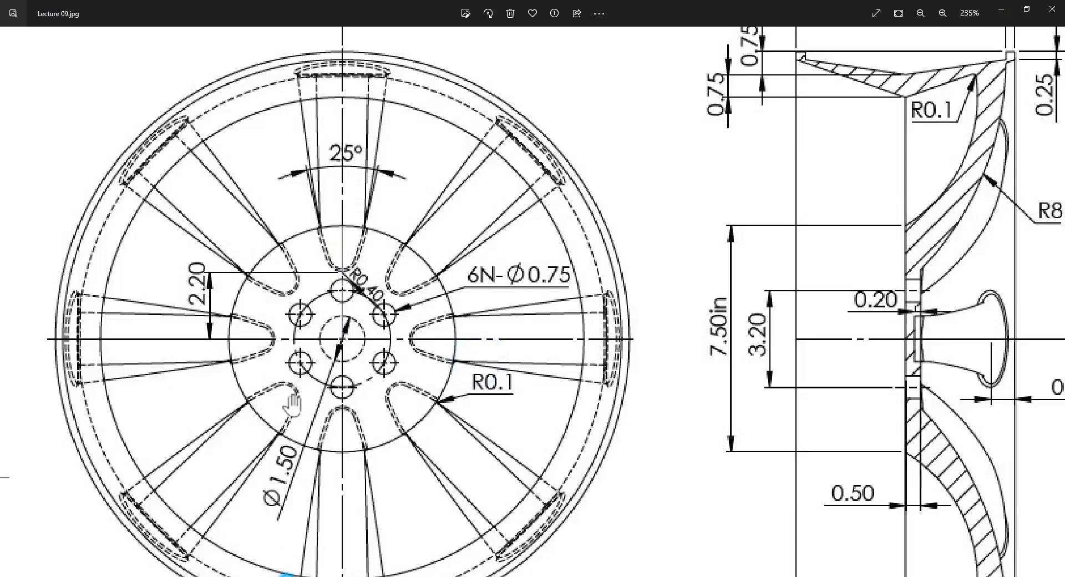
scroll(279, 332, up, 2)
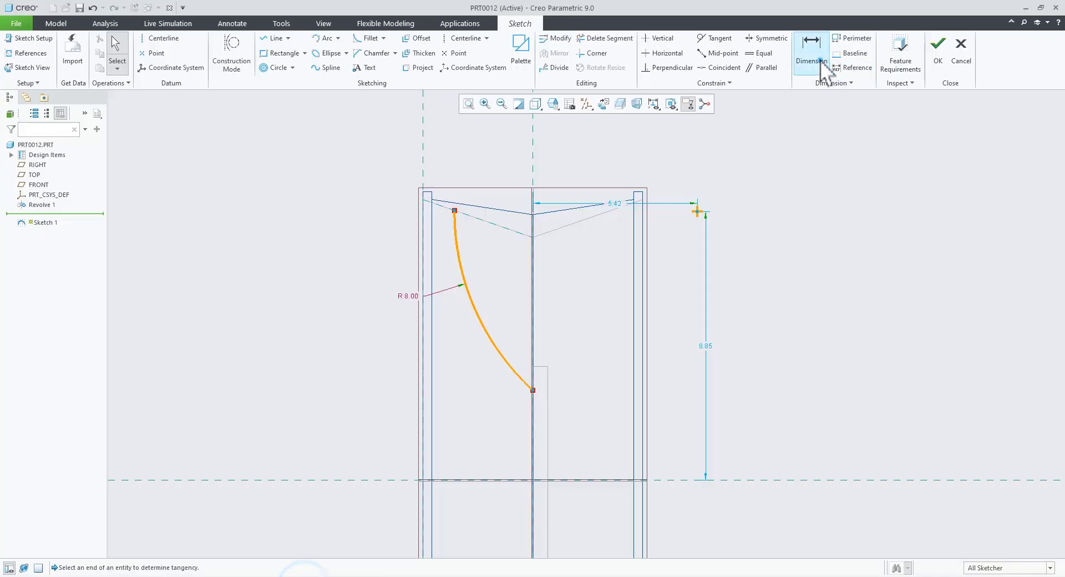
Step: Dimension the arc's lower endpoint 2.2 above the horizontal centreline
click(812, 56)
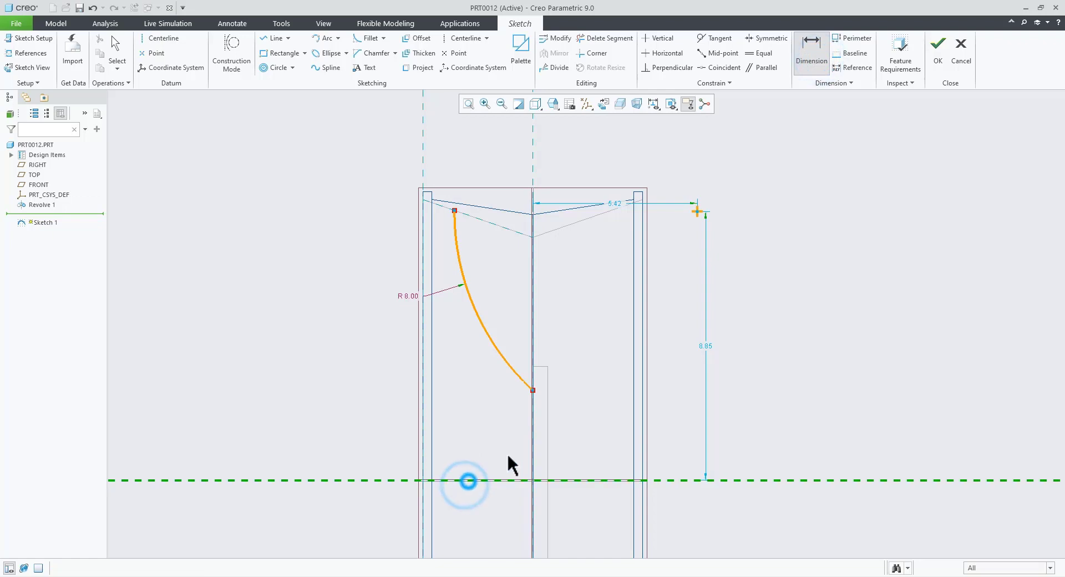
click(532, 391)
middle_click(383, 434)
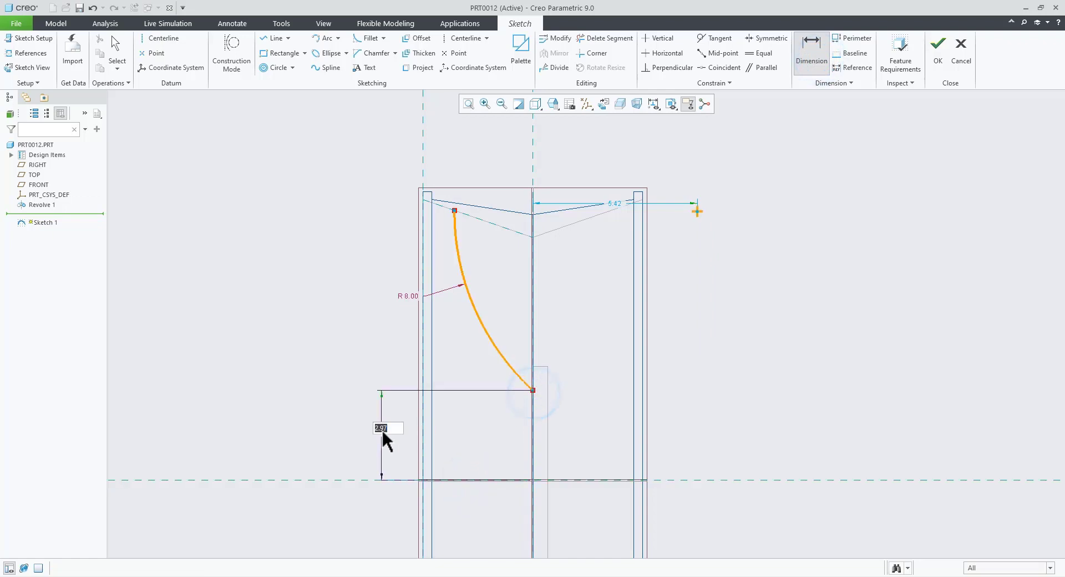
key(Return)
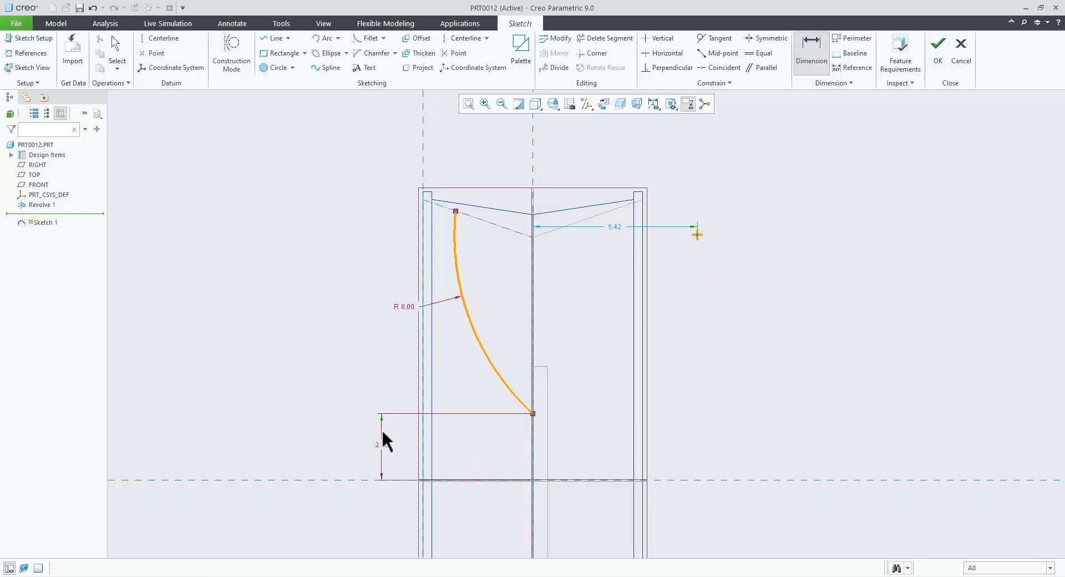
key(alt+Tab)
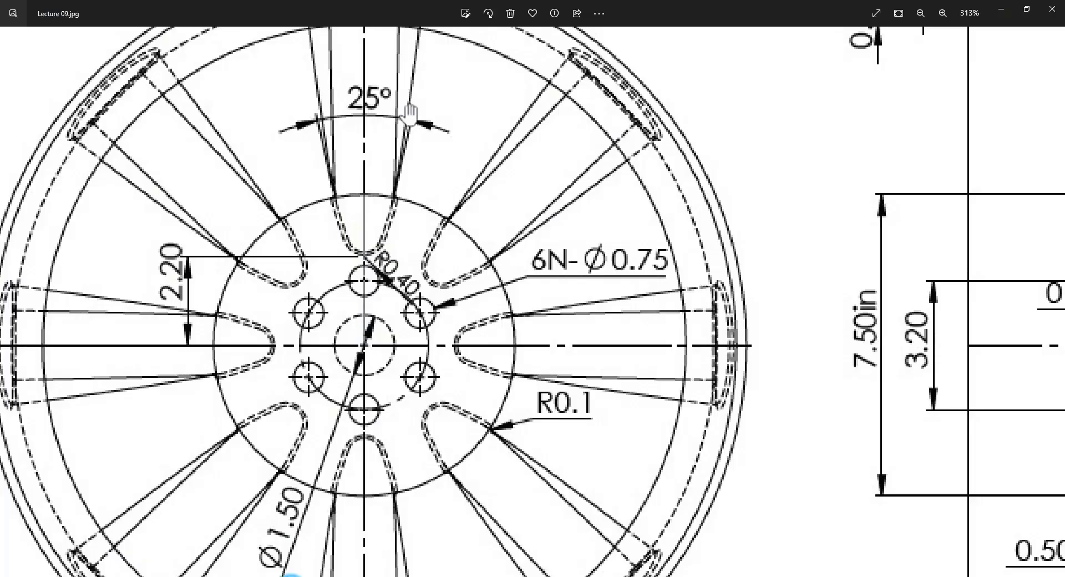
Step: Zoom around the drawing's section view in Photos to read the 0.30 and 0.80 dimensions
scroll(409, 113, up, 3)
ctrl+scroll(406, 107, down, 2)
drag(580, 229, 366, 252)
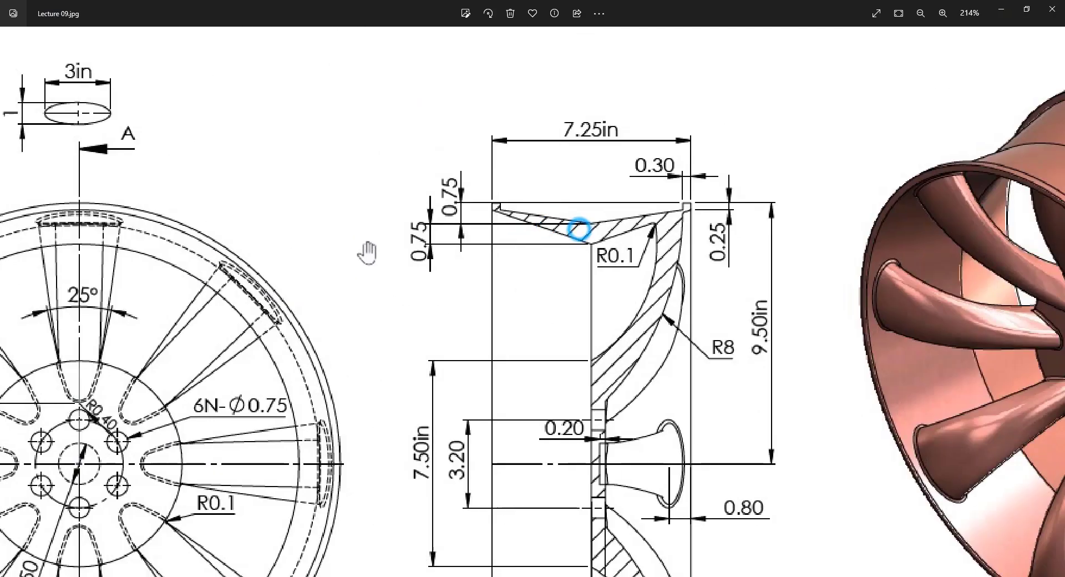
ctrl+scroll(699, 202, up, 4)
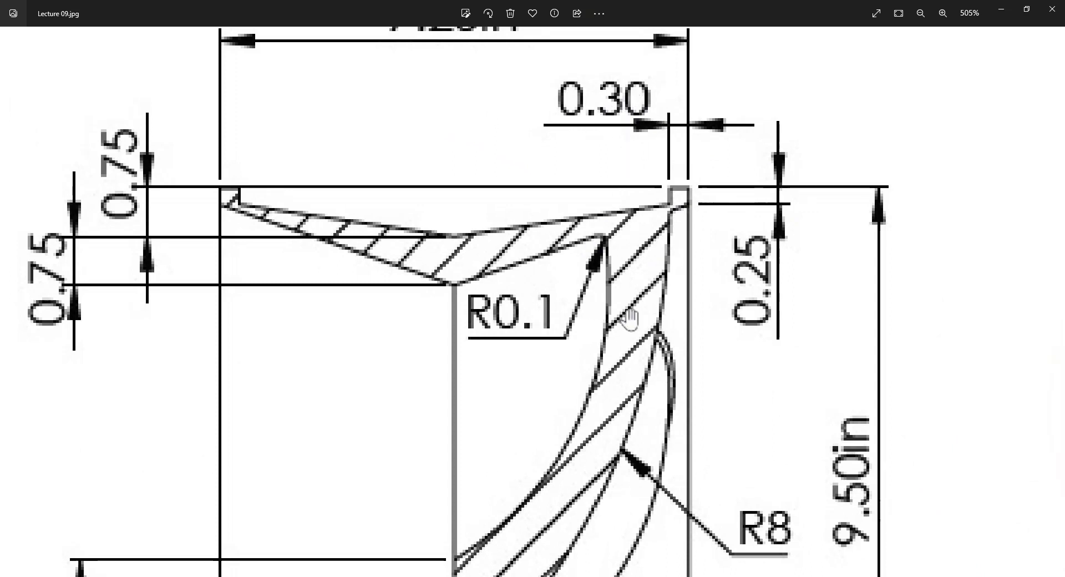
ctrl+scroll(600, 294, down, 3)
ctrl+scroll(601, 294, down, 2)
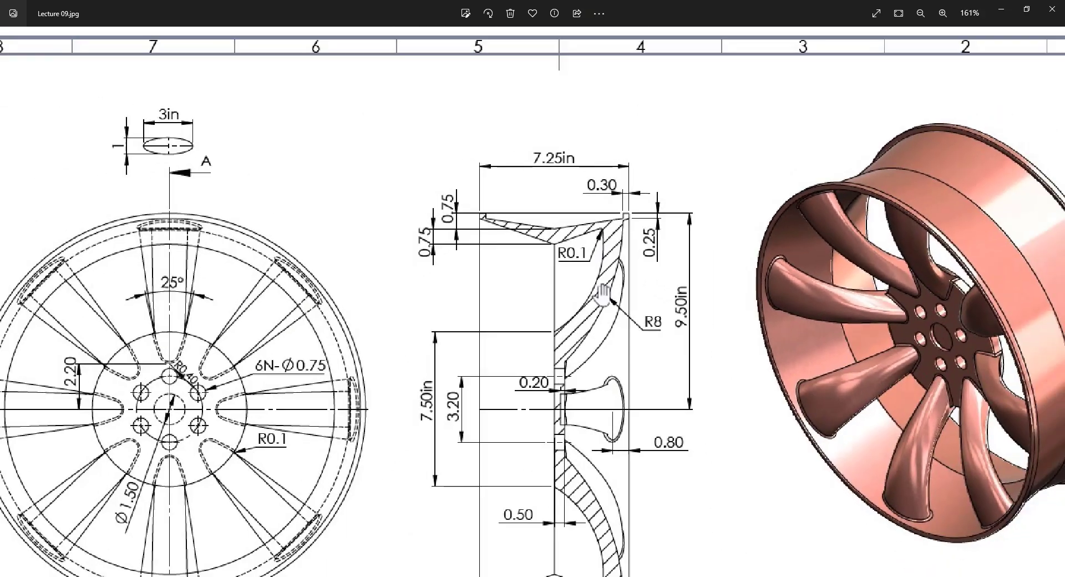
ctrl+scroll(131, 130, up, 2)
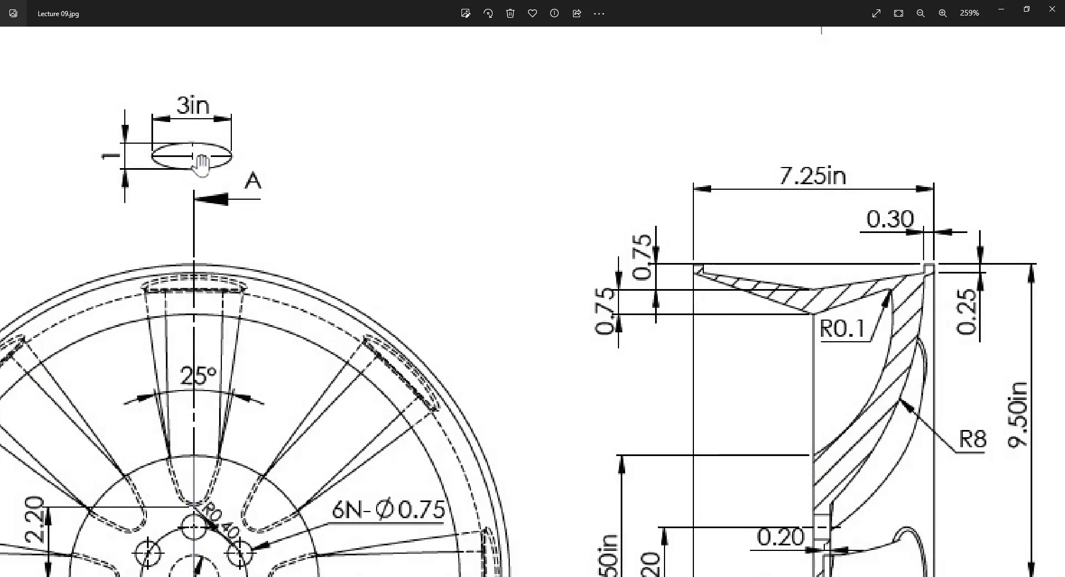
ctrl+scroll(201, 164, down, 3)
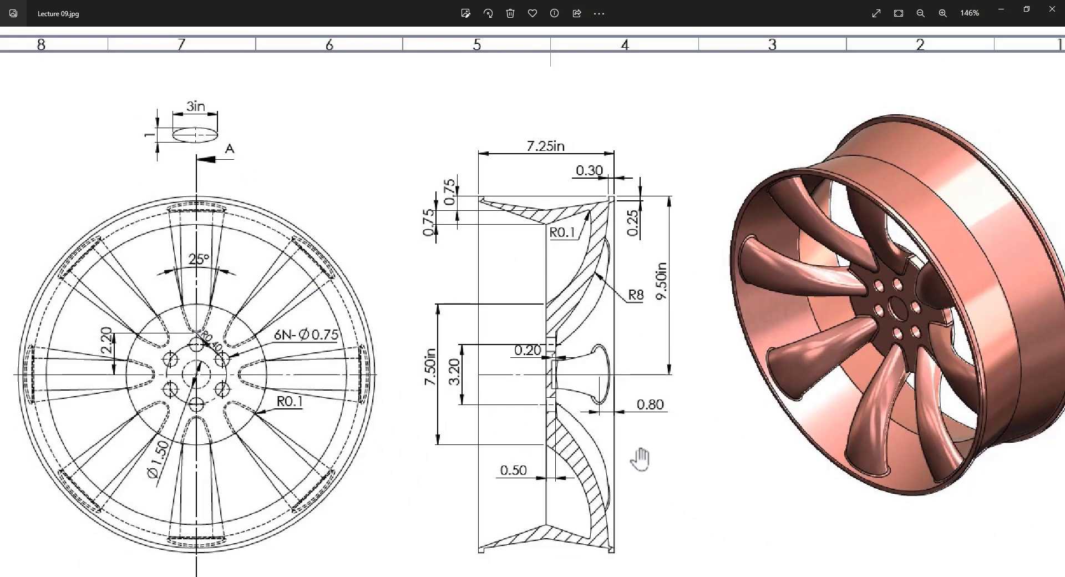
ctrl+scroll(641, 457, up, 3)
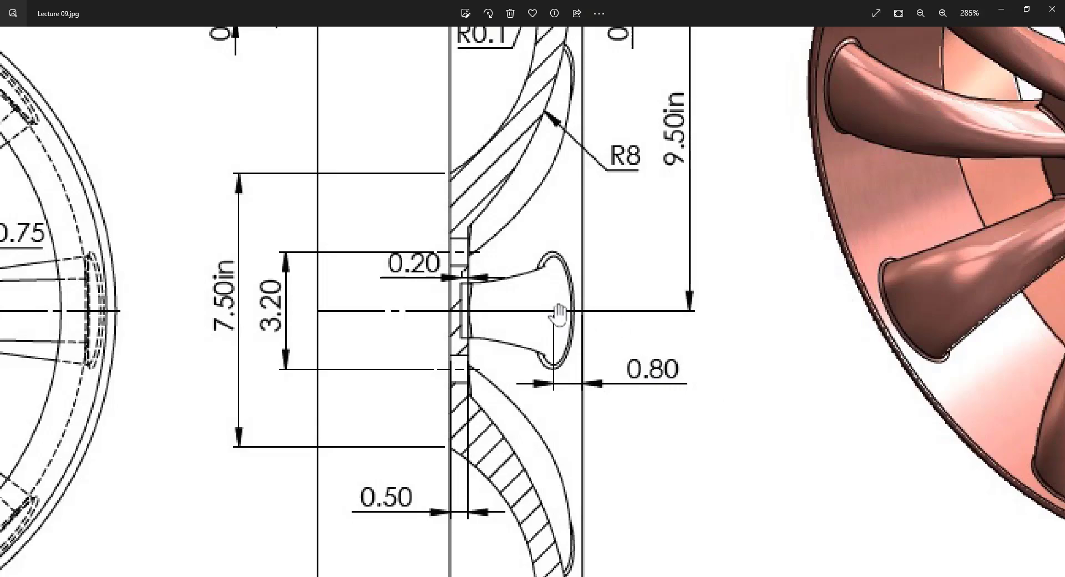
ctrl+scroll(580, 311, down, 3)
ctrl+scroll(574, 322, up, 4)
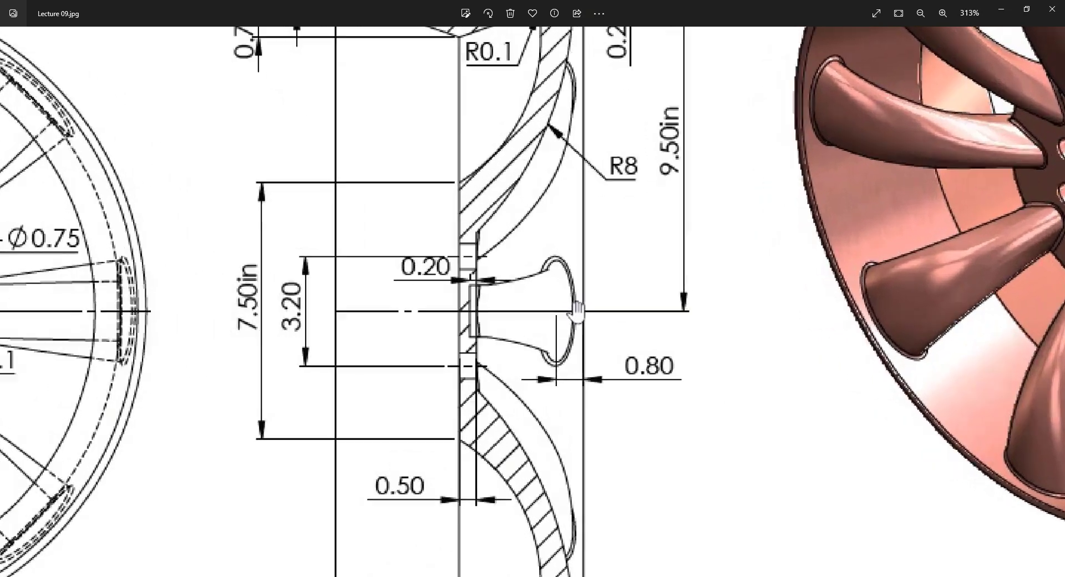
ctrl+scroll(571, 326, down, 2)
ctrl+scroll(552, 76, down, 2)
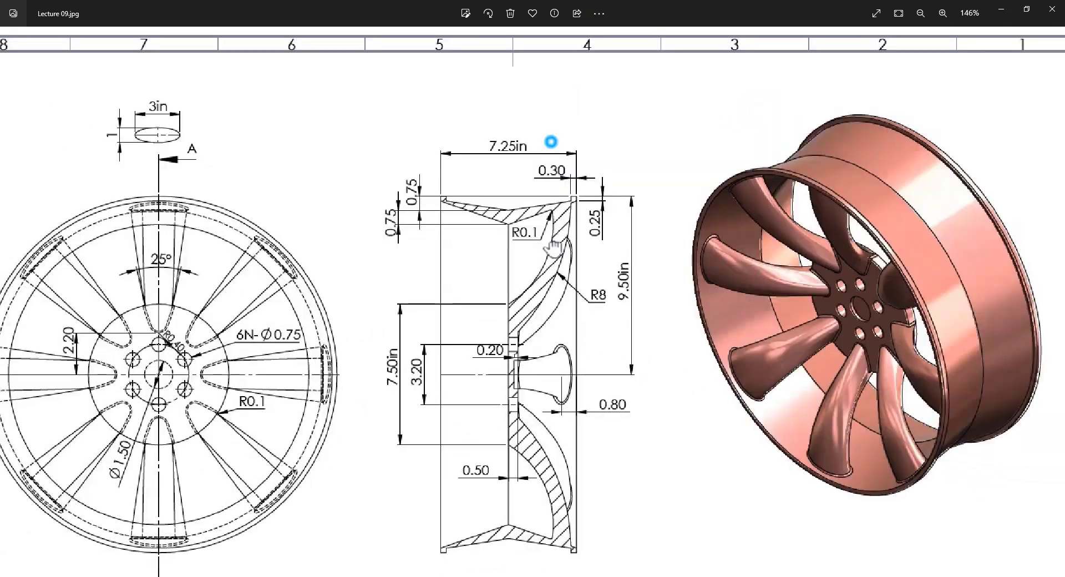
ctrl+scroll(552, 76, up, 2)
ctrl+scroll(551, 148, up, 1)
ctrl+scroll(584, 183, down, 2)
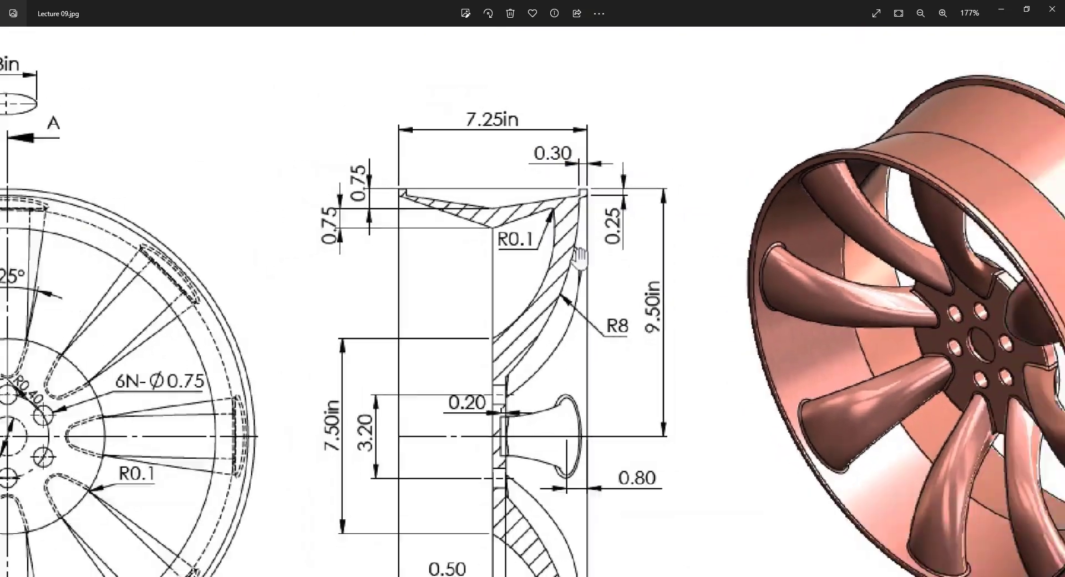
key(alt+Tab)
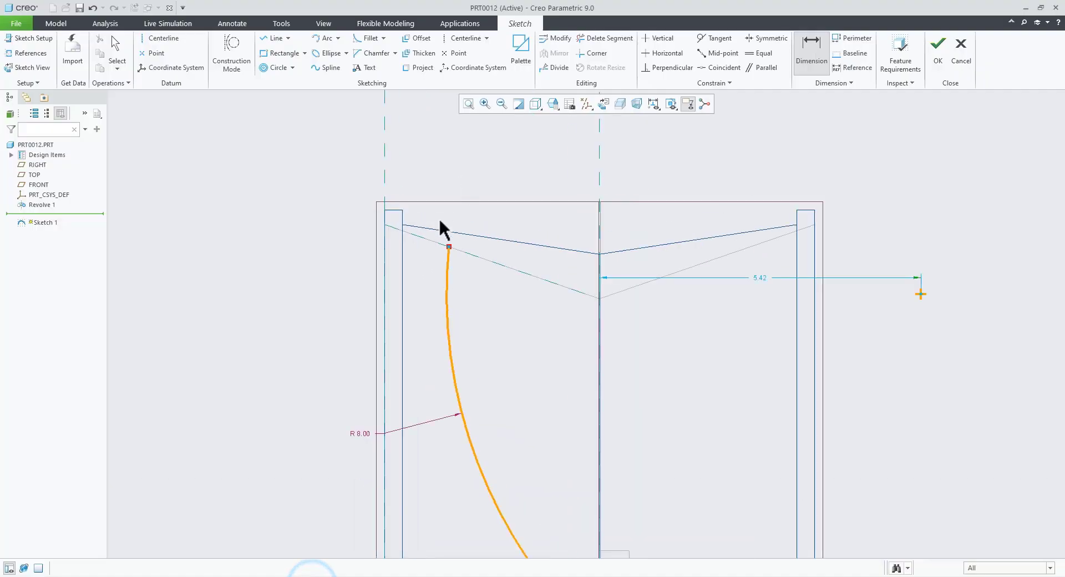
Step: Dimension the arc's upper endpoint 0.30 from the rim's left centerline
click(385, 246)
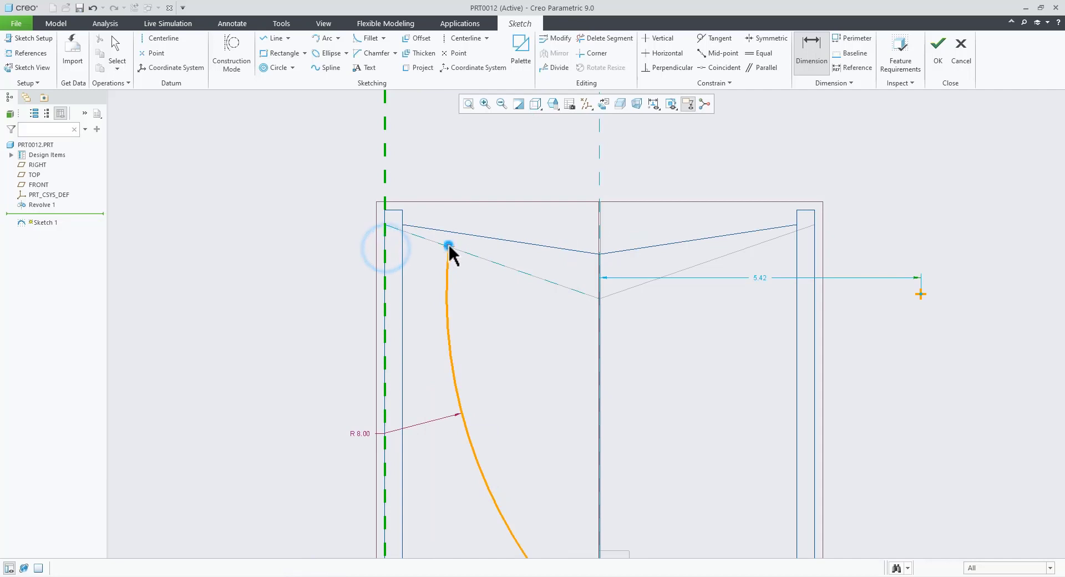
click(448, 246)
middle_click(425, 191)
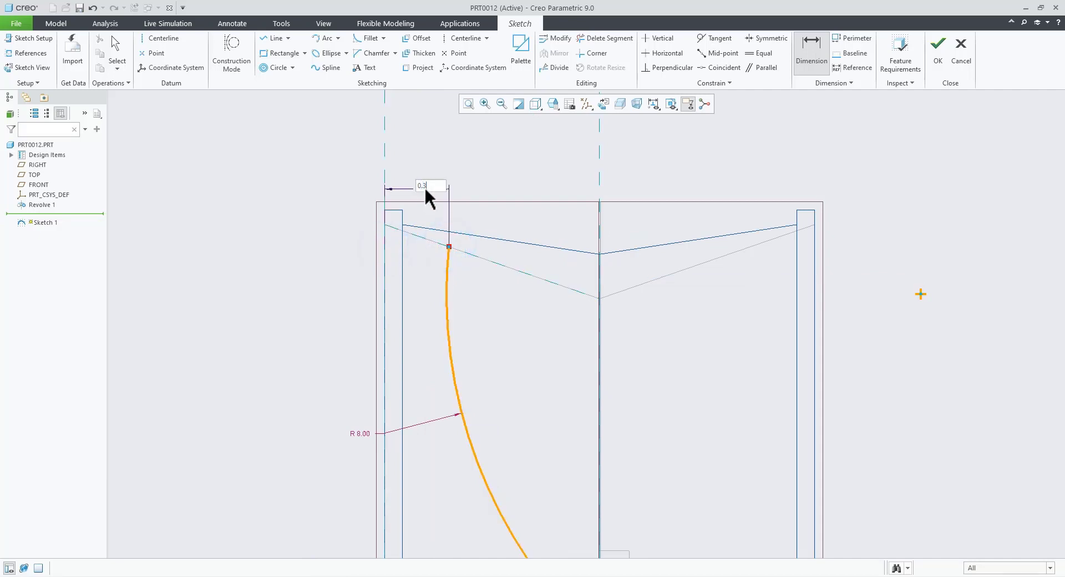
text(0.3)
key(Return)
scroll(470, 251, up, 5)
middle_click(498, 348)
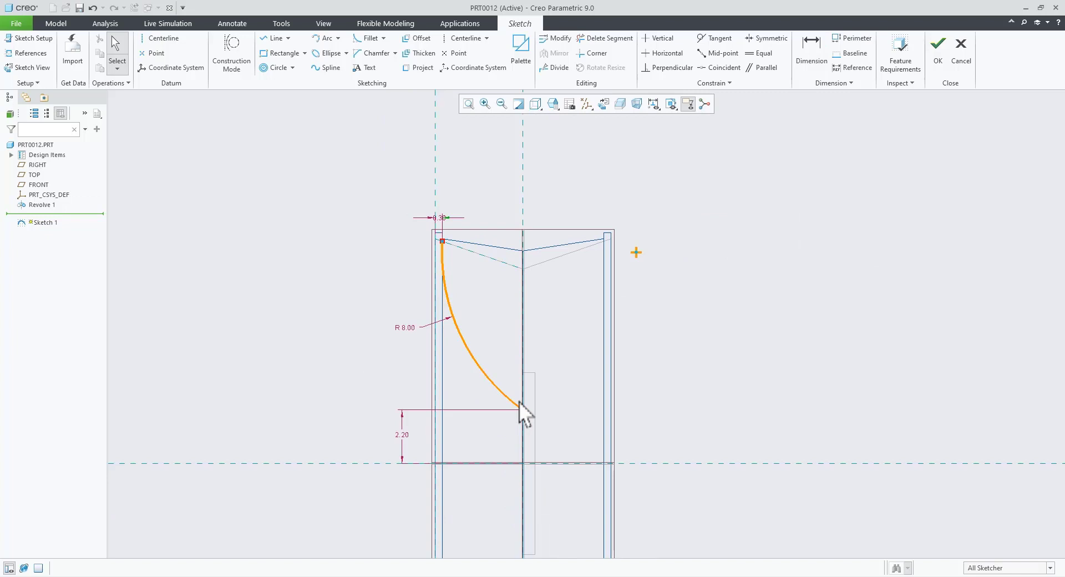
Step: Switch to Shading With Edges and accept the spoke-path sketch
click(531, 108)
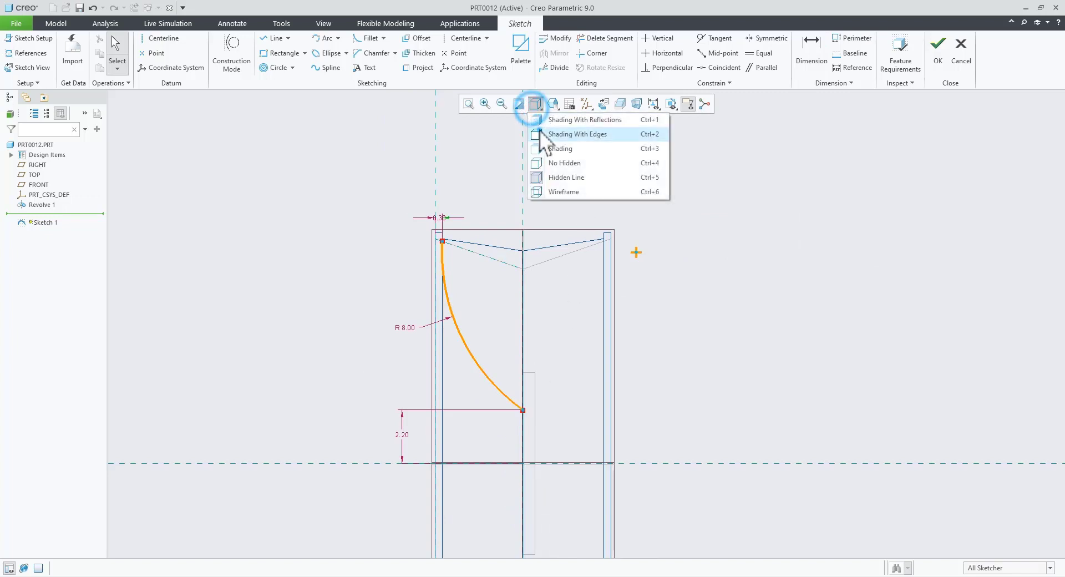
click(538, 130)
click(937, 53)
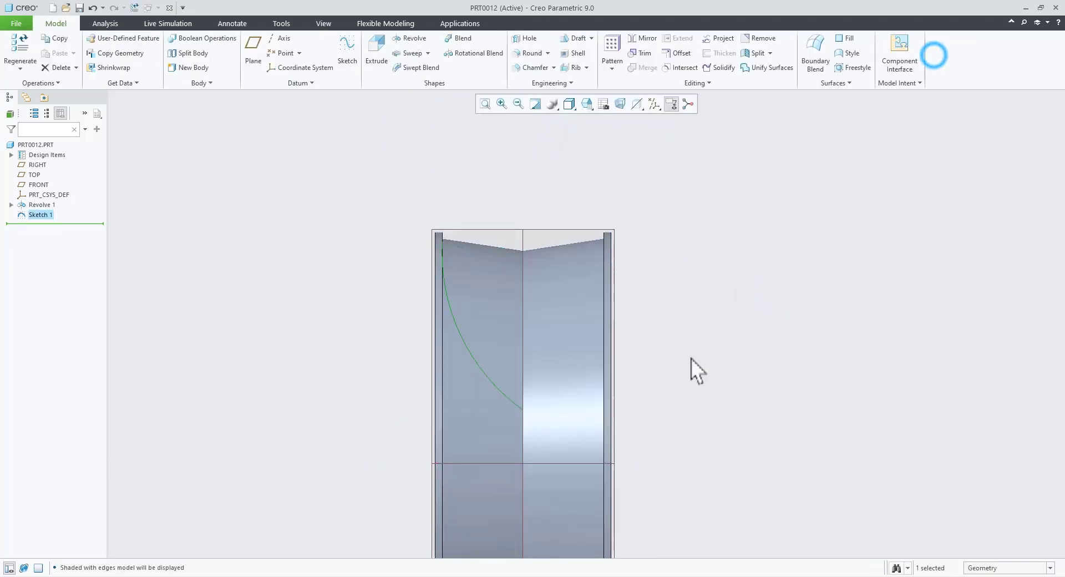
Step: Turn off datum plane display and select the Sketch 1 spoke path curve
mouse_move(690, 358)
middle_down()
mouse_move(825, 288)
mouse_move(836, 211)
mouse_move(747, 322)
mouse_move(744, 419)
middle_up()
click(824, 295)
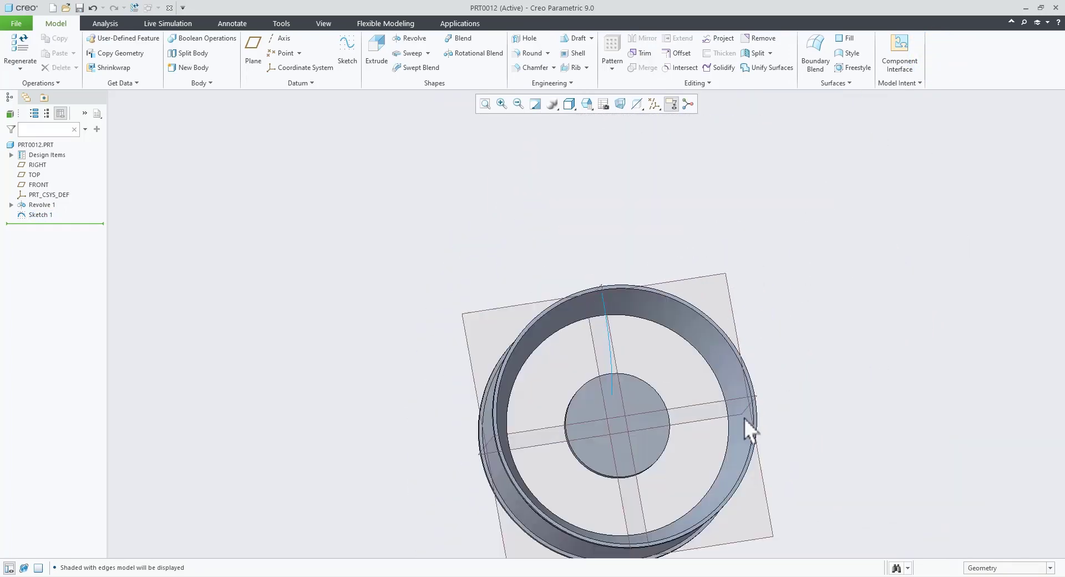
click(655, 104)
click(652, 165)
click(834, 276)
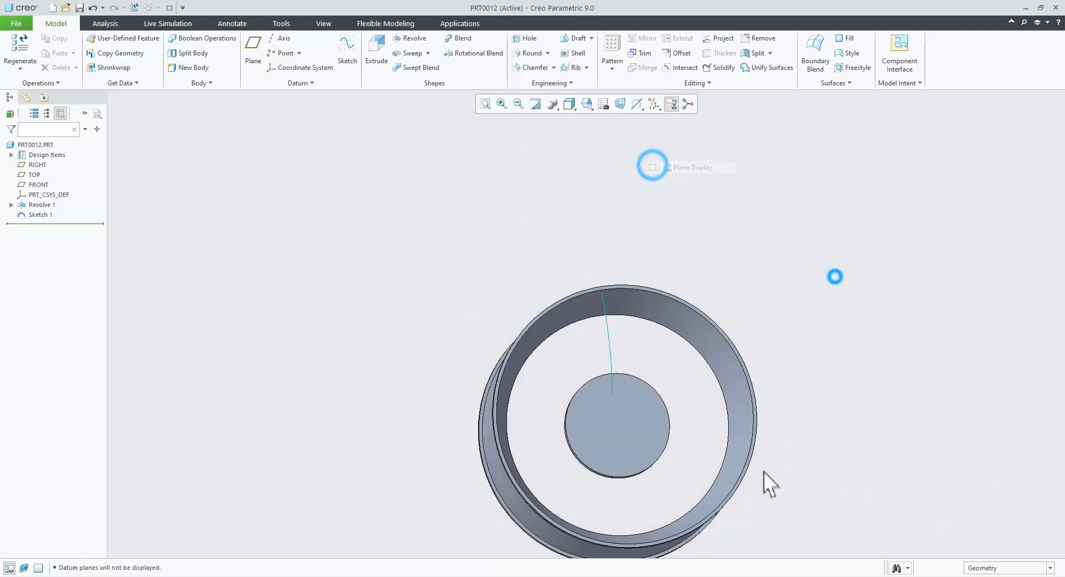
click(606, 343)
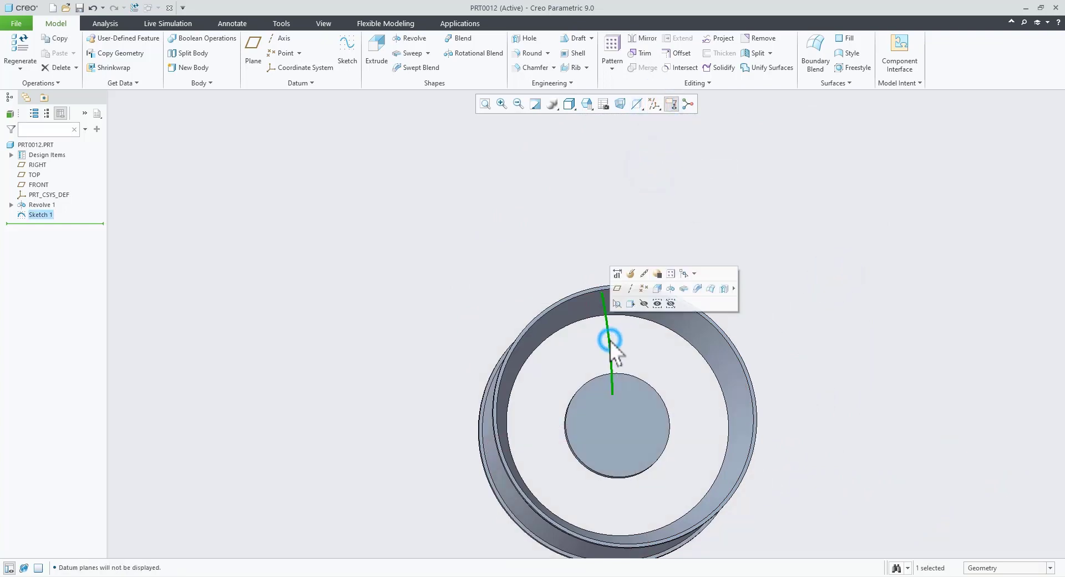
Step: Start a swept blend along Sketch 1 with the trajectory start flipped to the hub end
click(405, 69)
mouse_move(690, 448)
middle_down()
mouse_move(703, 368)
mouse_move(674, 311)
middle_up()
scroll(461, 289, up, 3)
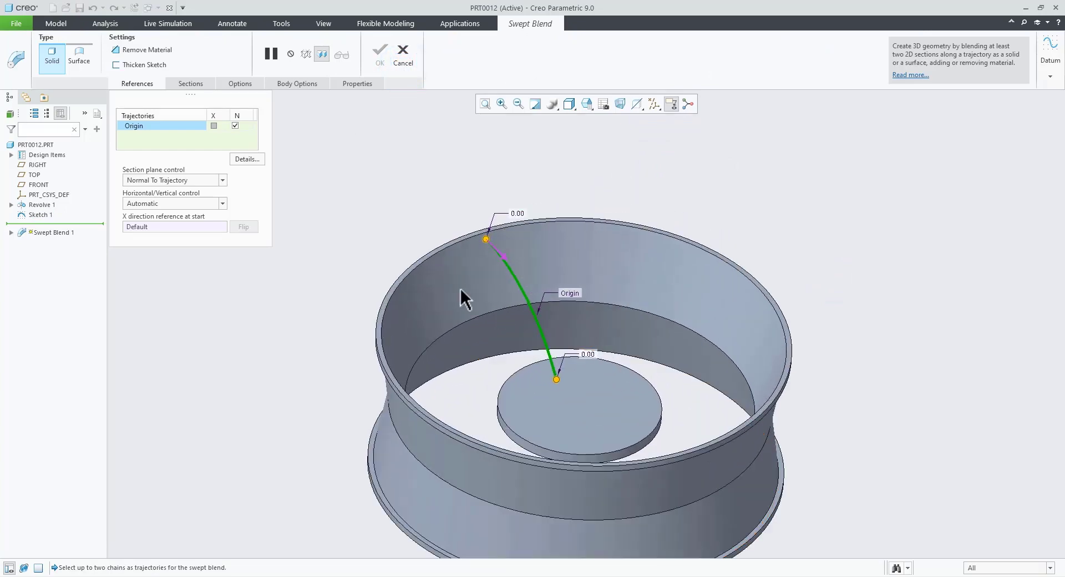
click(504, 256)
scroll(582, 378, up, 2)
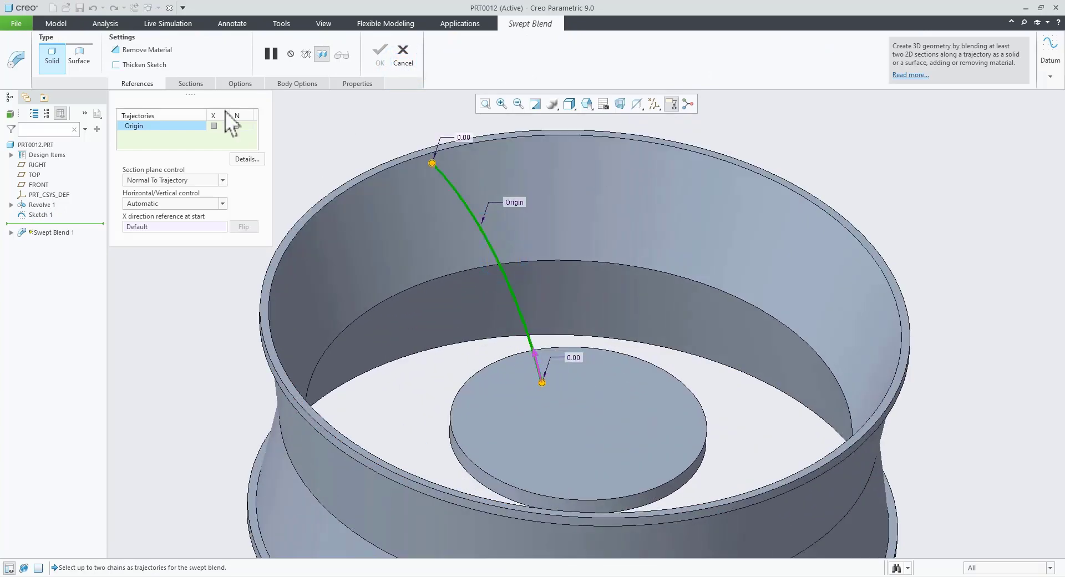
click(191, 84)
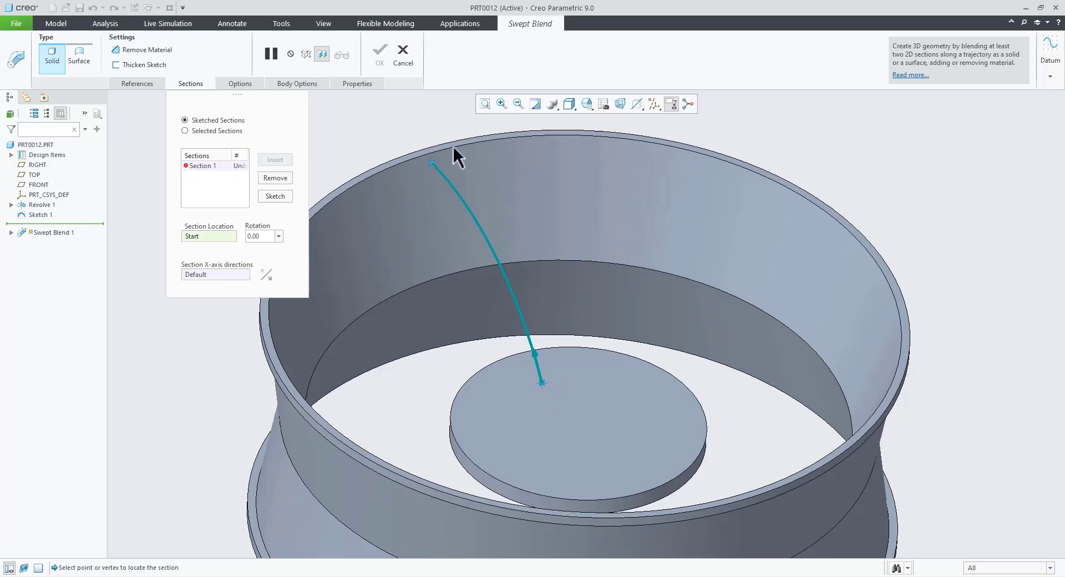
Step: Open Section 1's sketch and add two circular Revolve 1 edges as sketch references
click(272, 196)
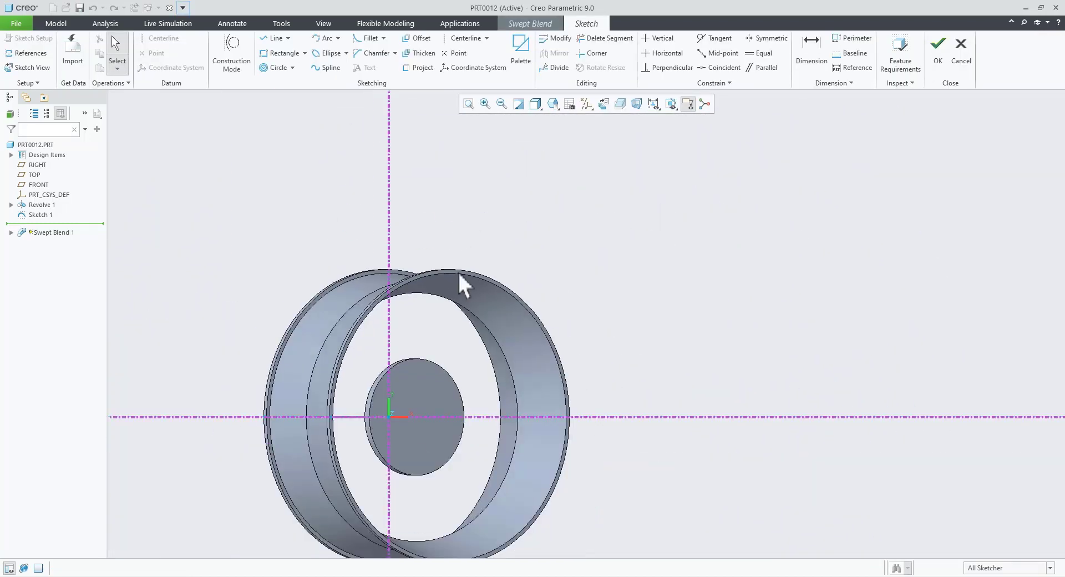
scroll(381, 433, up, 5)
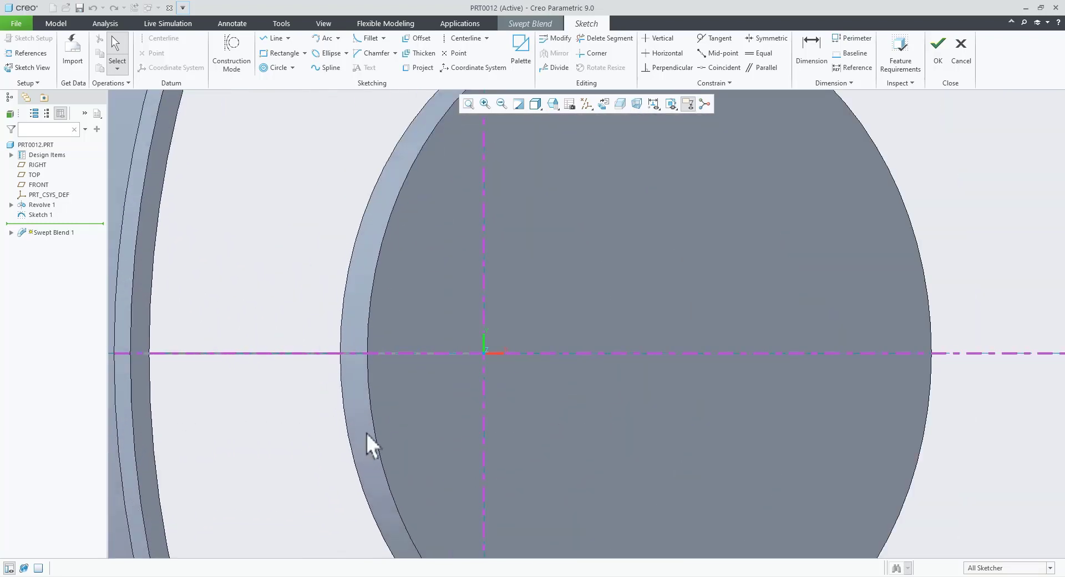
right_click(564, 274)
click(586, 317)
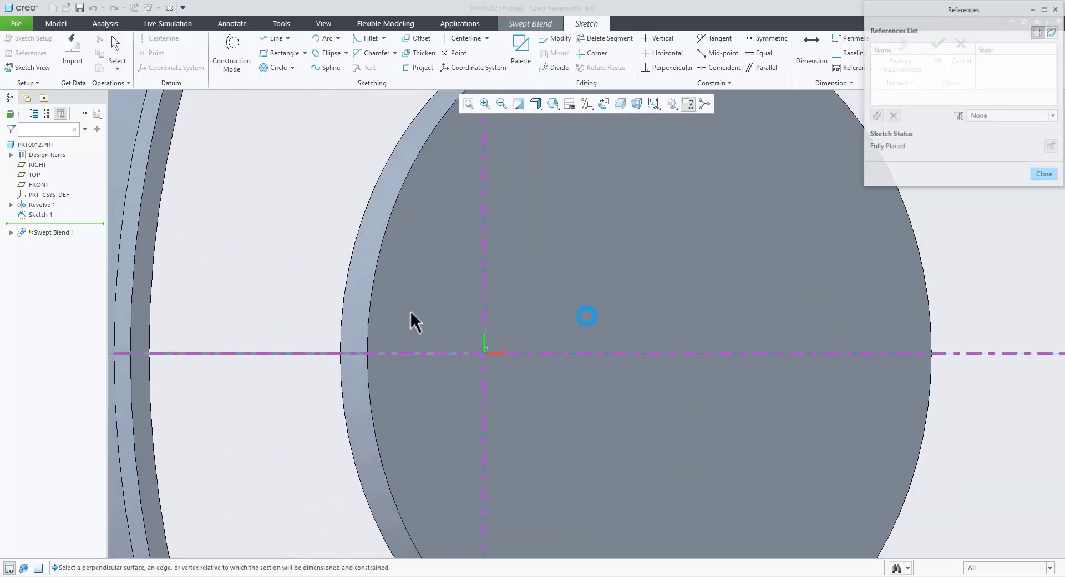
click(373, 298)
click(368, 397)
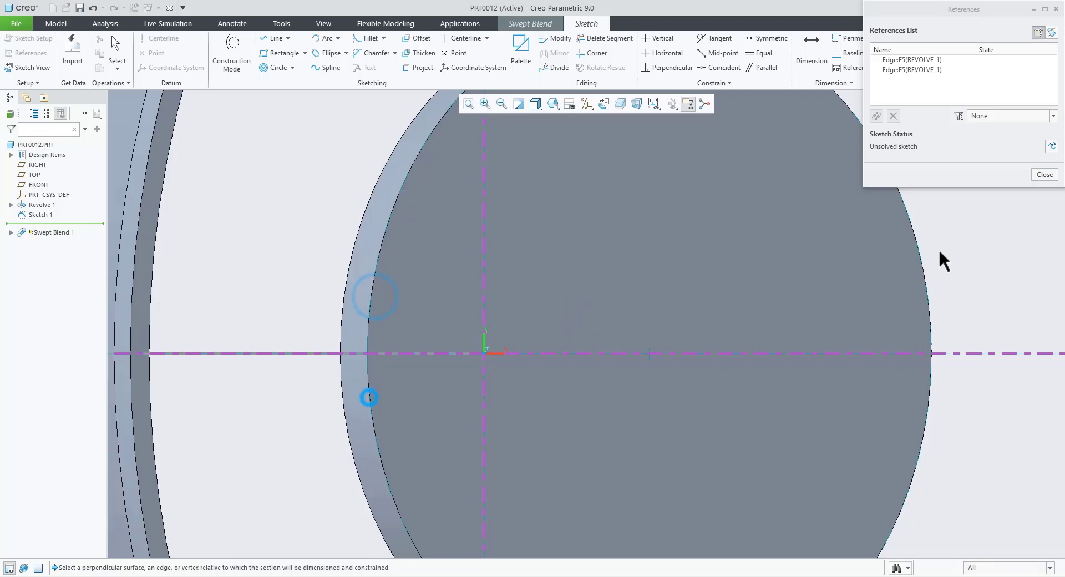
click(1044, 175)
click(275, 38)
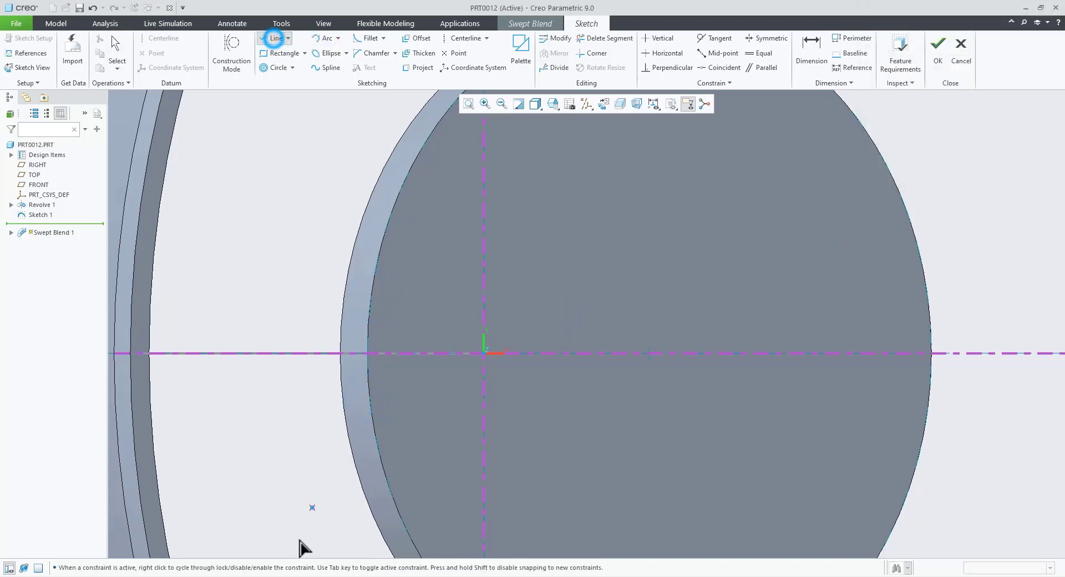
scroll(850, 369, down, 3)
Step: Zoom into the wheel drawing's front view to check the 25° and 2.20 spoke dimensions
scroll(325, 256, up, 3)
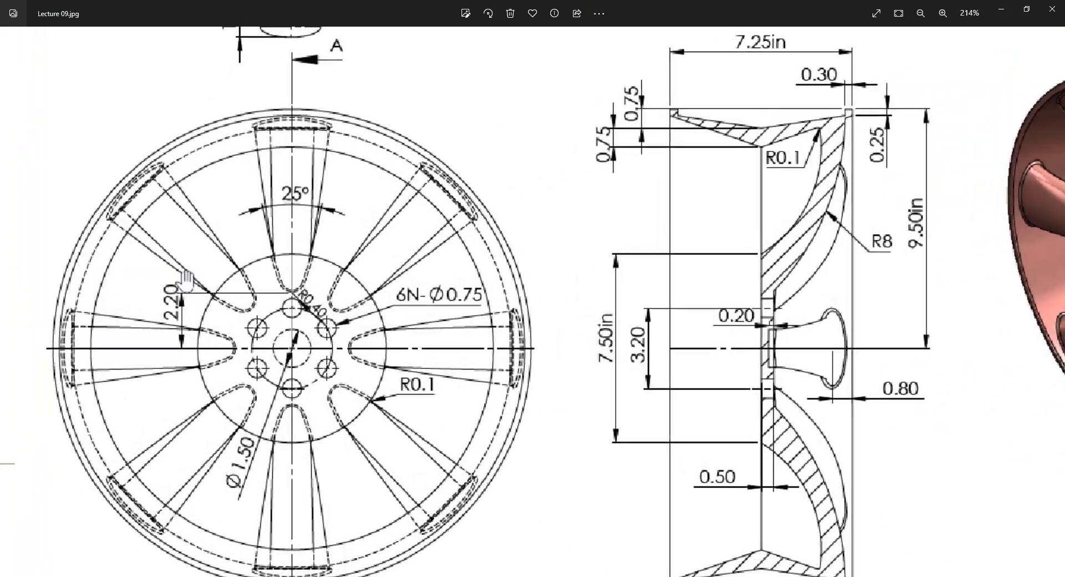
scroll(325, 256, up, 2)
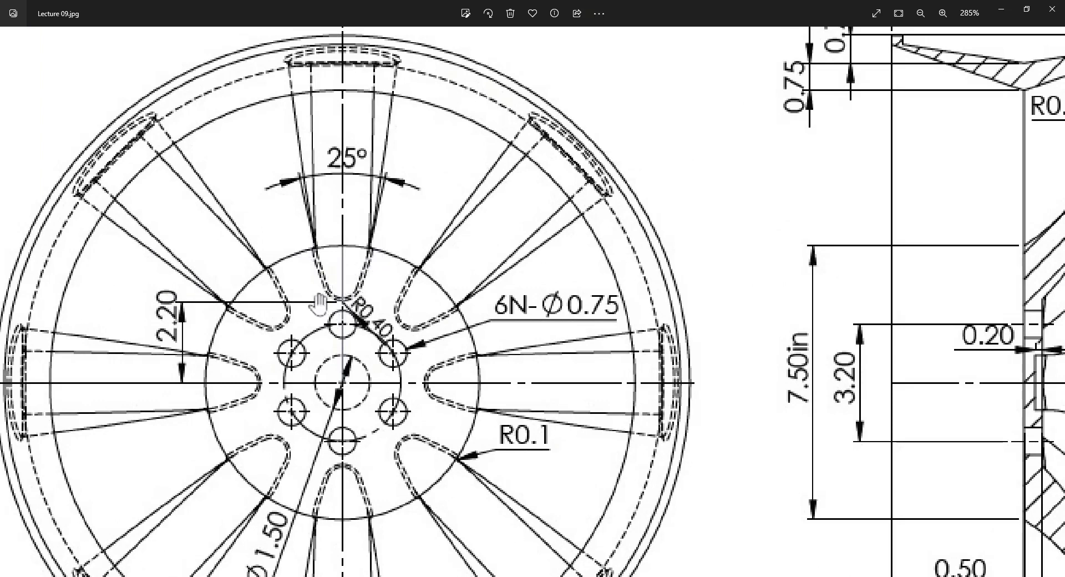
scroll(347, 320, up, 2)
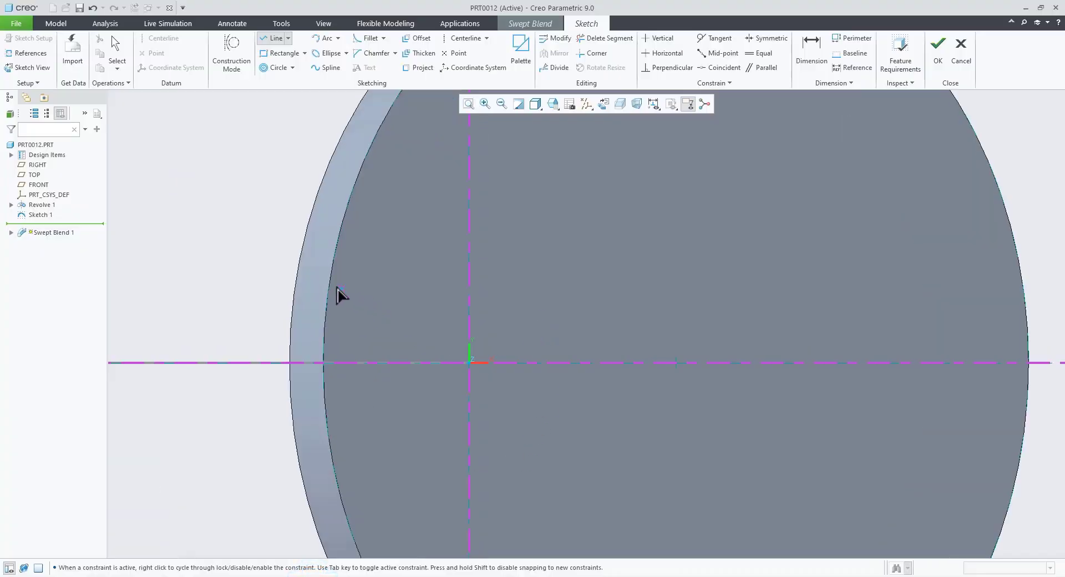
Step: Sketch a sloped line from the disc's outer edge, then a tangent arc curving down past the centreline
click(326, 313)
right_click(458, 288)
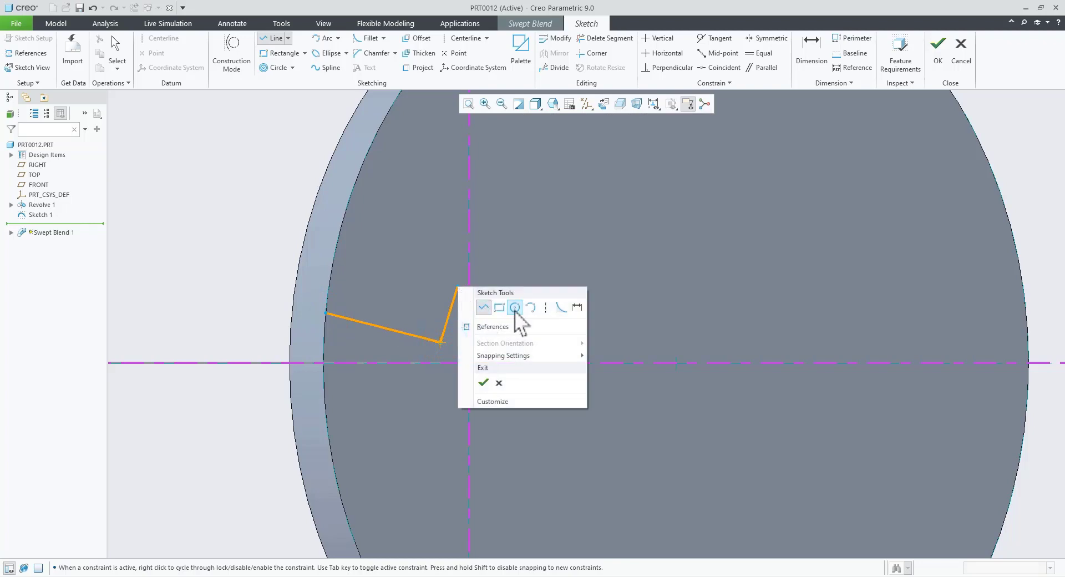
click(530, 306)
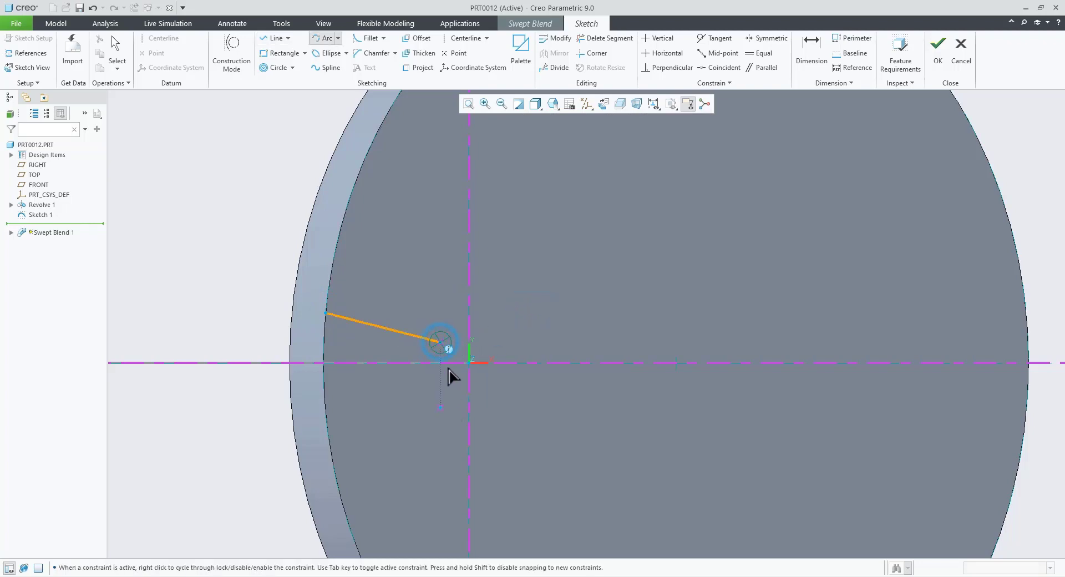
click(440, 340)
click(445, 414)
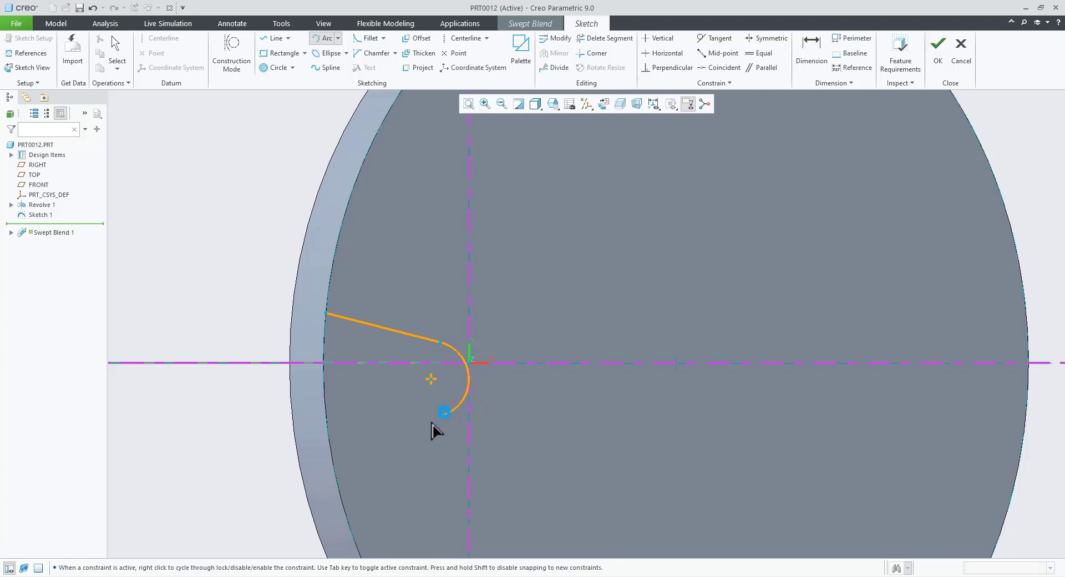
Step: Draw the lower sloped line from the arc's end back to the disc's outer edge
right_click(397, 451)
click(424, 470)
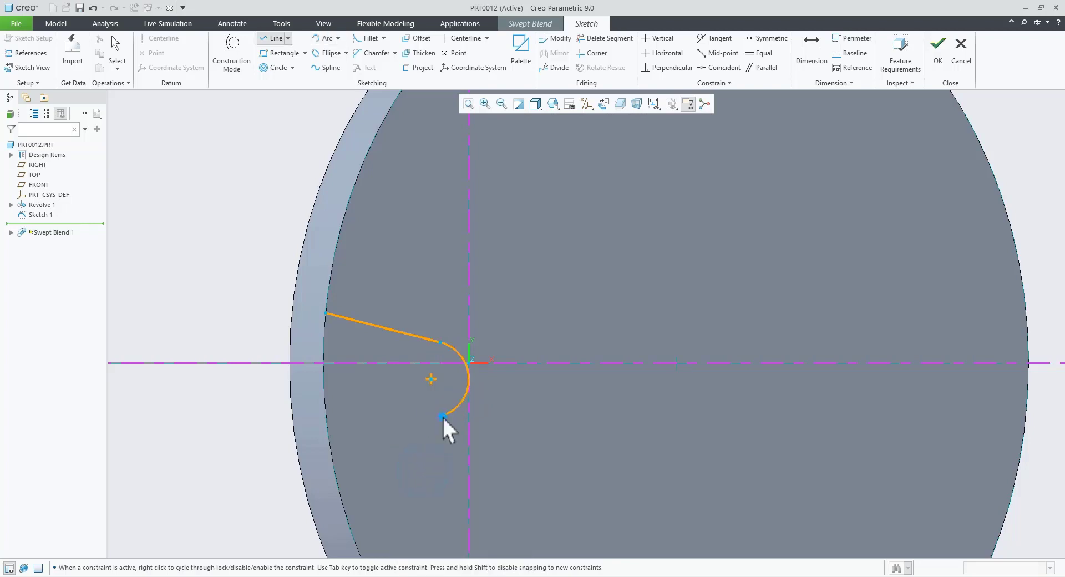
click(442, 415)
click(333, 454)
middle_click(369, 461)
middle_click(369, 460)
click(219, 266)
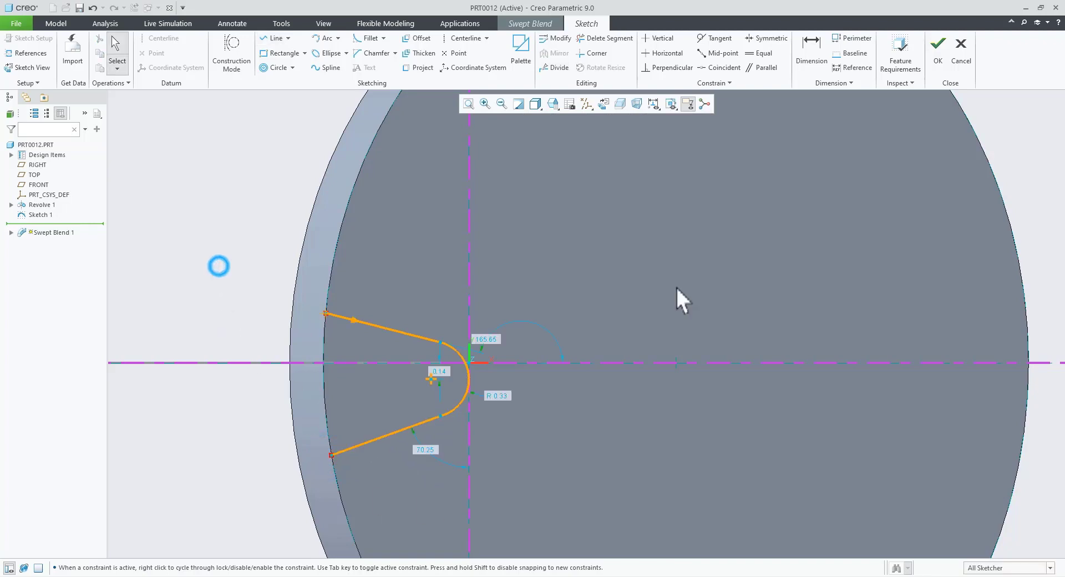
Step: Make the arc tangent to the lower line and place its centre on the horizontal centreline
click(714, 39)
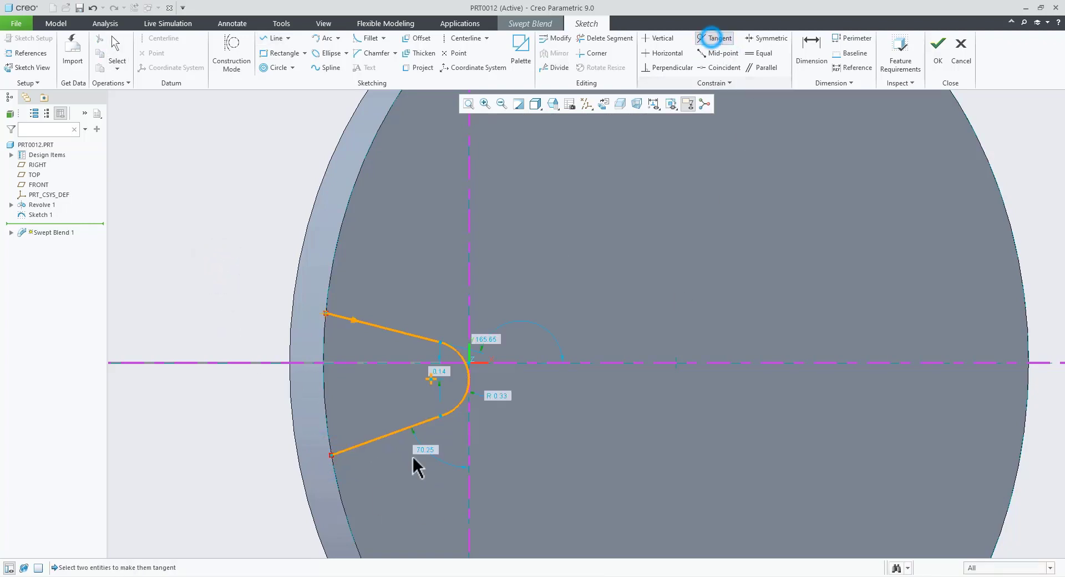
click(435, 422)
click(454, 412)
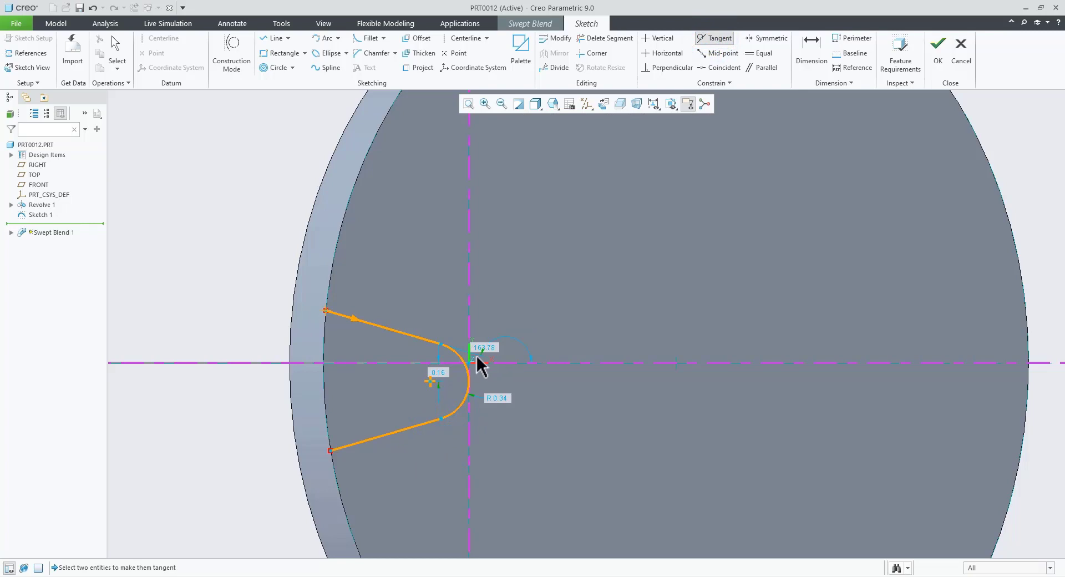
scroll(477, 366, down, 3)
click(456, 379)
click(464, 322)
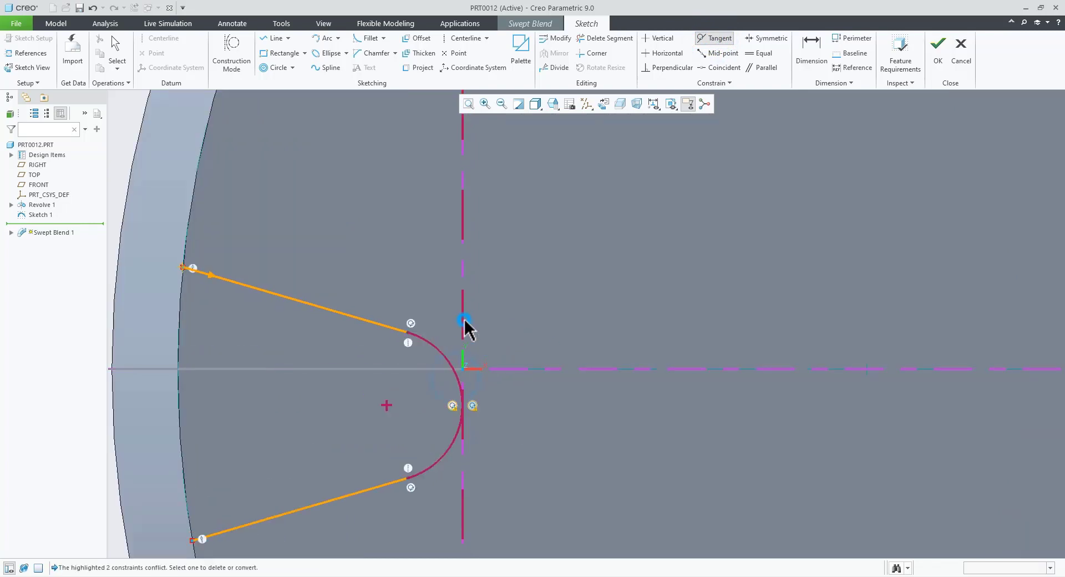
click(918, 125)
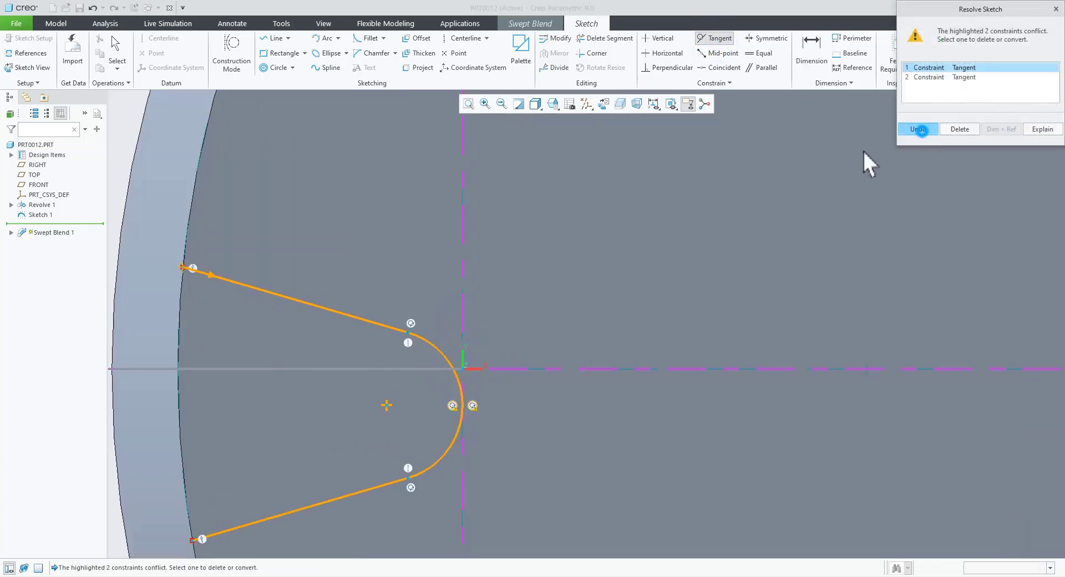
click(728, 70)
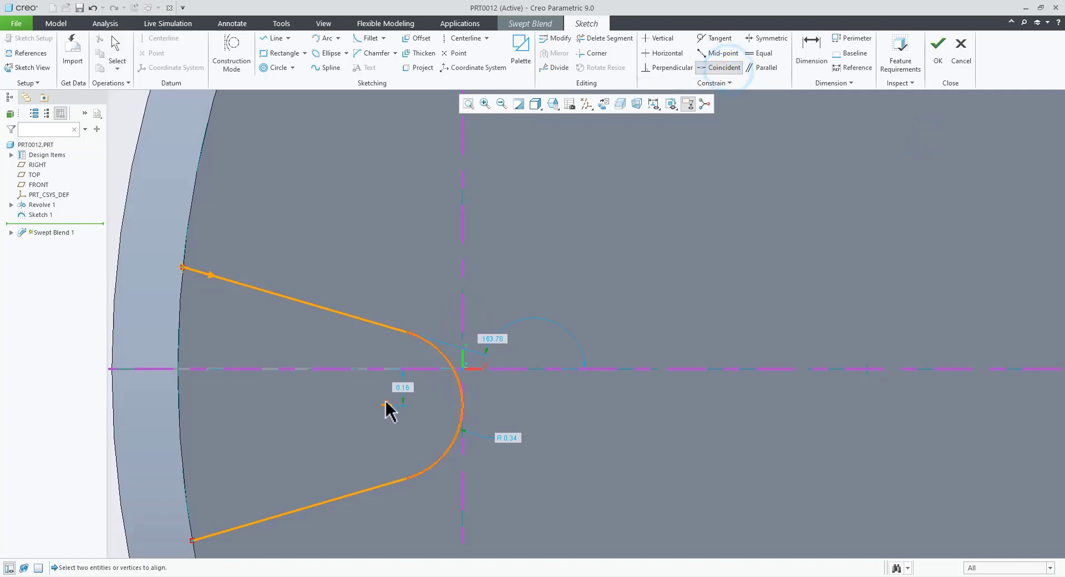
click(387, 406)
click(383, 369)
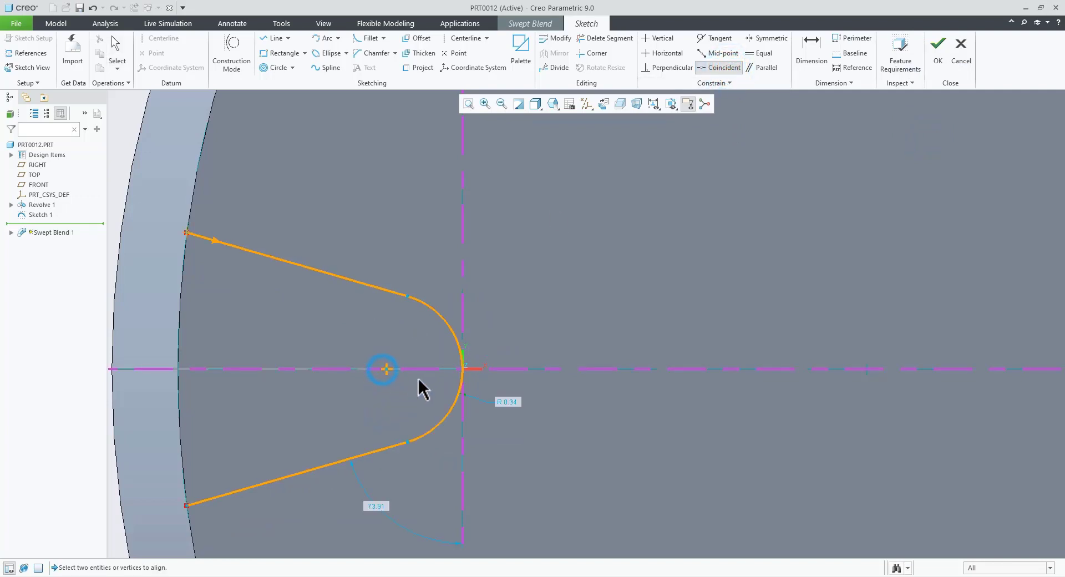
middle_click(534, 421)
scroll(534, 420, down, 3)
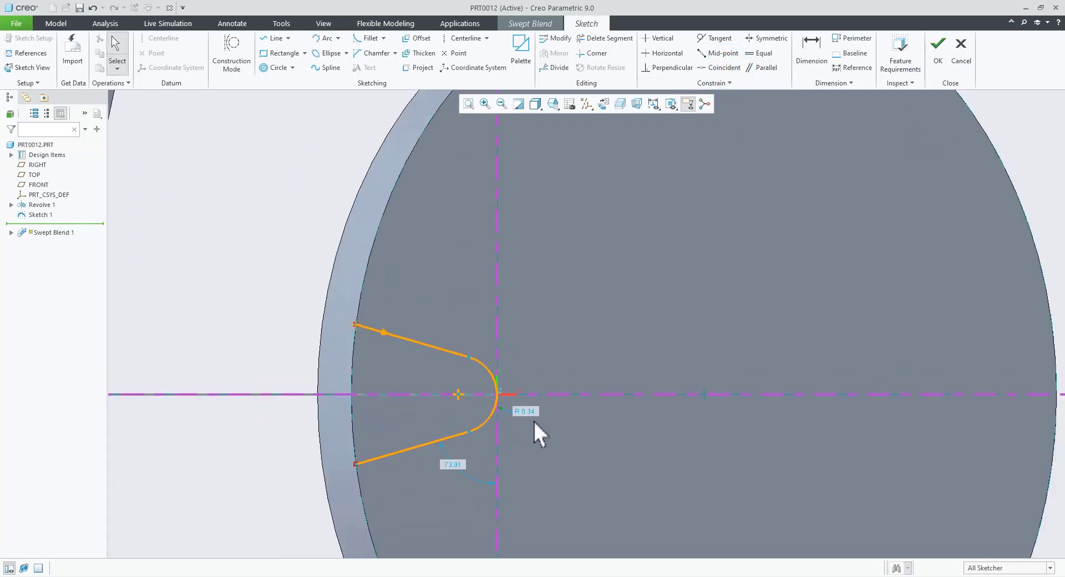
Step: Dimension the angle between the two profile lines to 25.00°
click(813, 49)
click(432, 345)
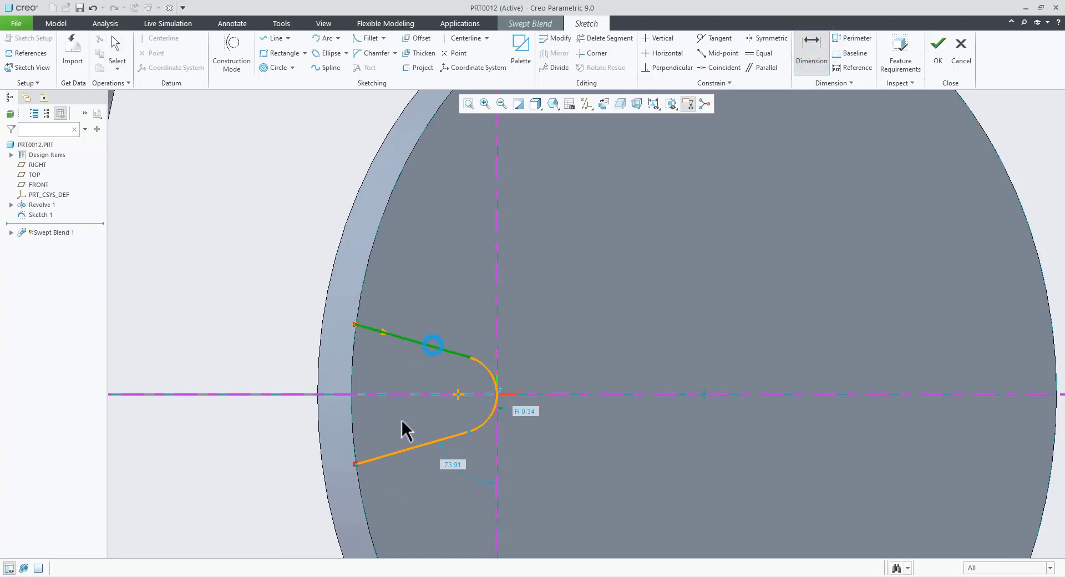
click(411, 447)
middle_click(231, 411)
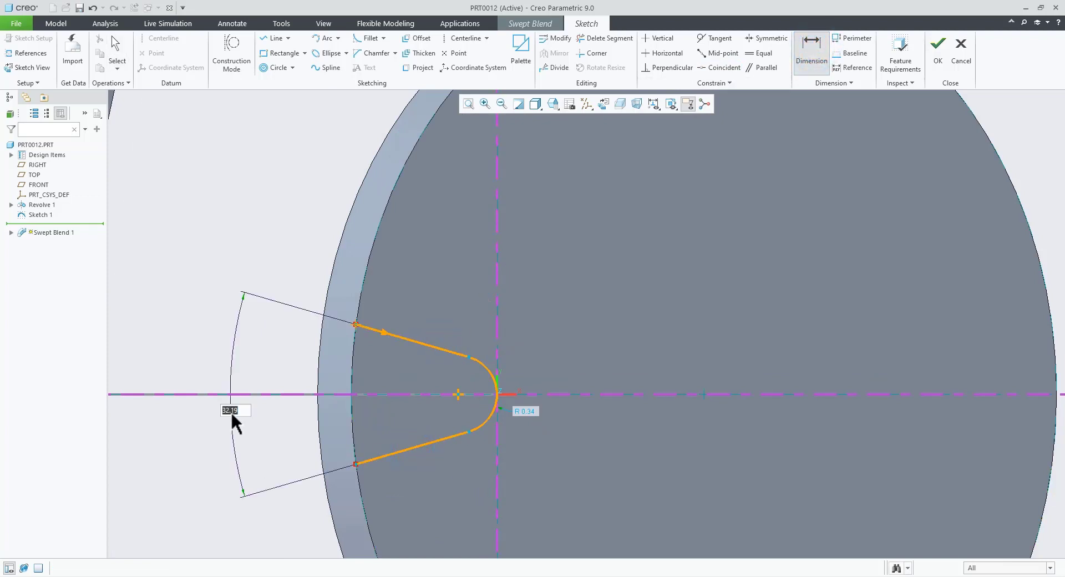
text(25)
key(Return)
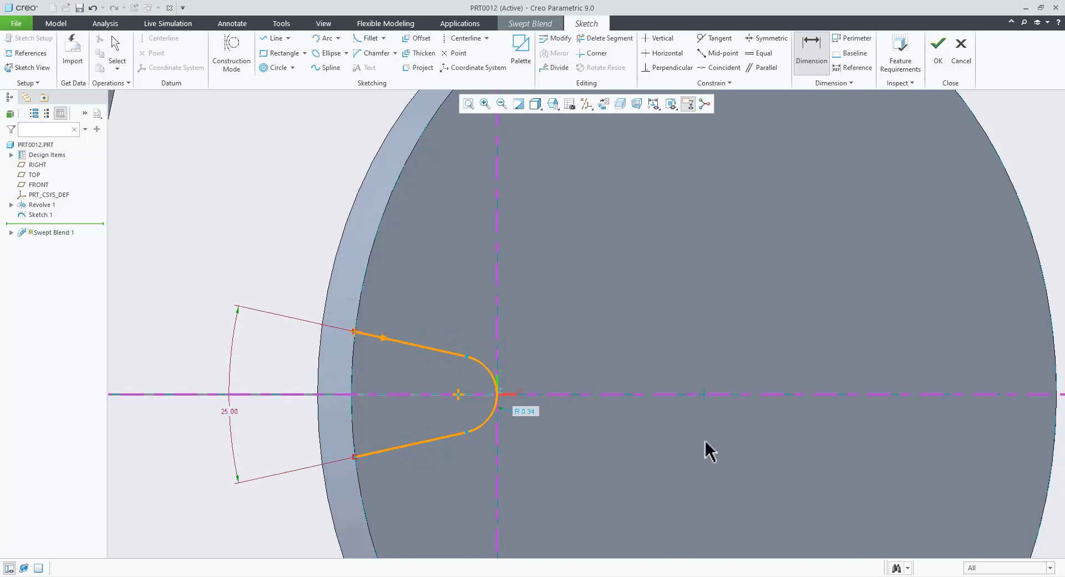
Step: Change the rounded end arc's radius to 0.40
double_click(524, 413)
text(0.)
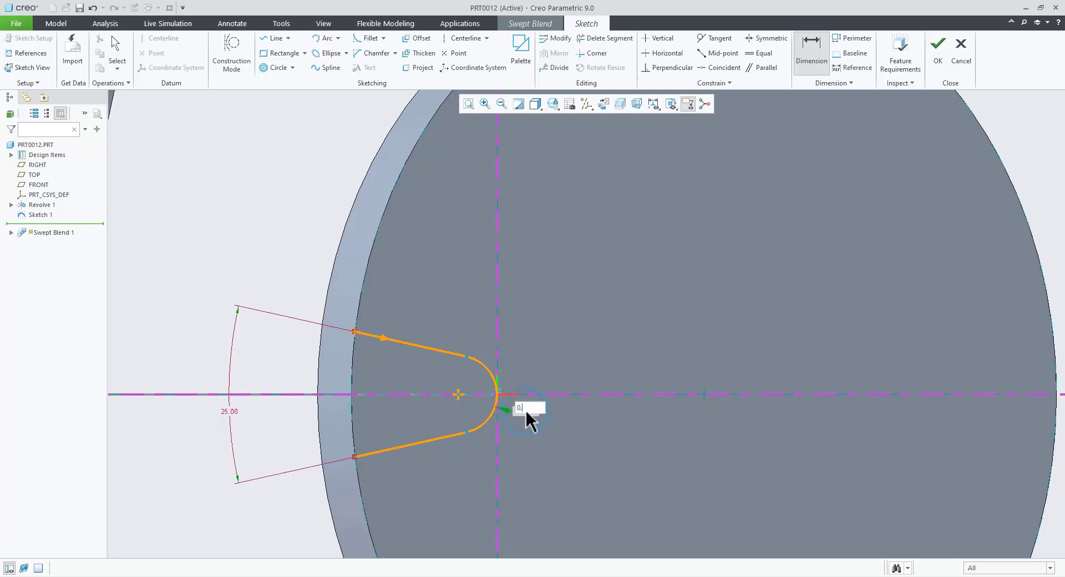
key(Return)
middle_click(551, 444)
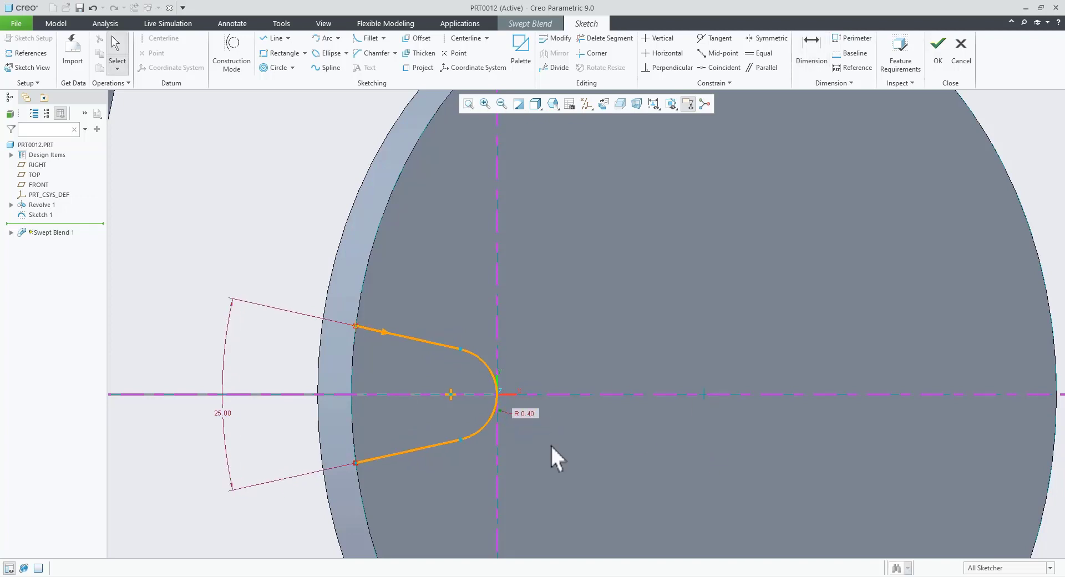
scroll(481, 451, down, 1)
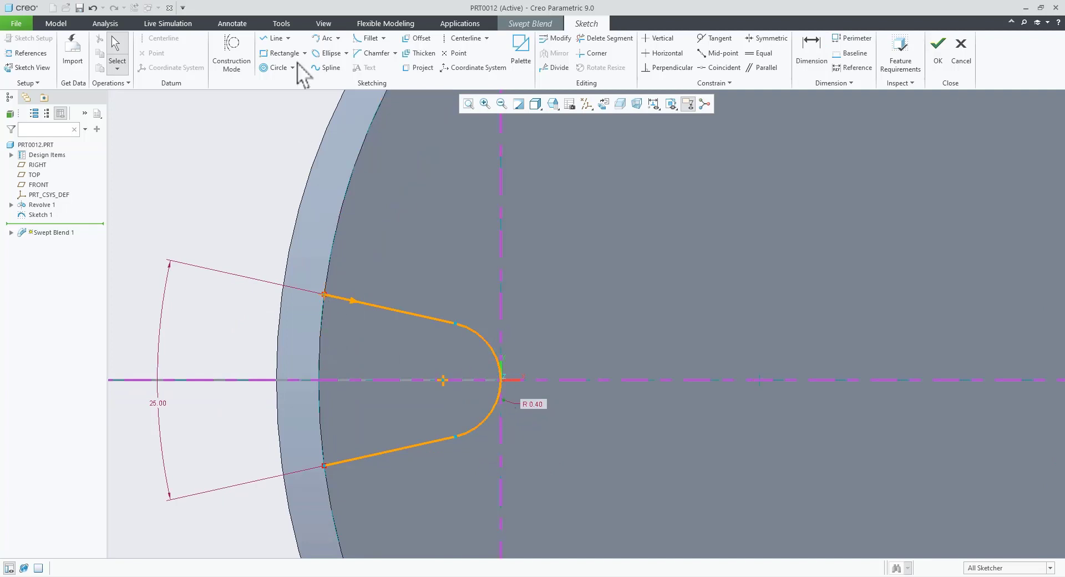
Step: Draw a 3-point arc between the two lines' outer ends to close the spoke profile
click(324, 38)
click(325, 294)
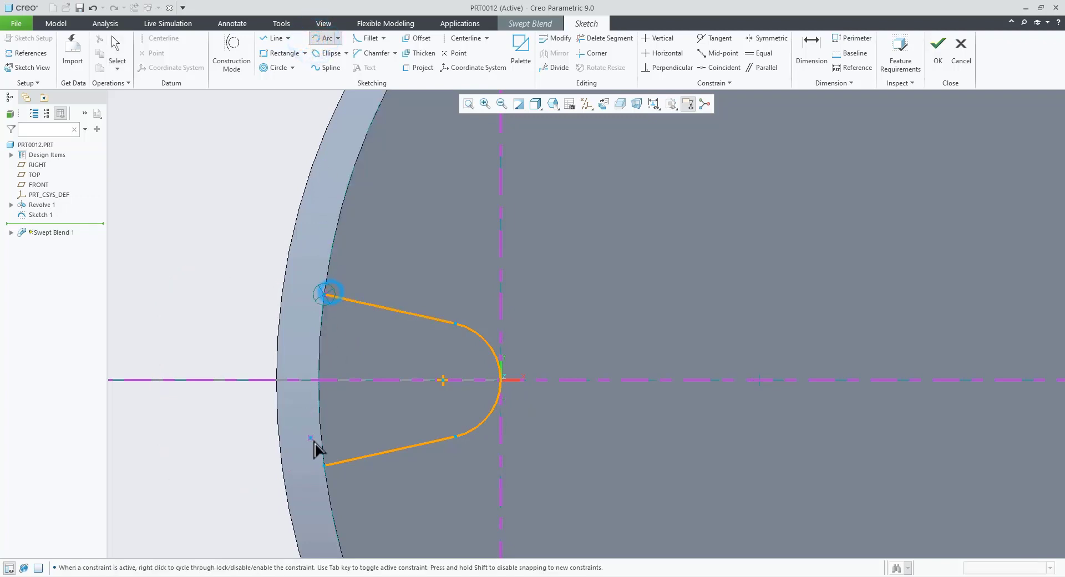
click(324, 465)
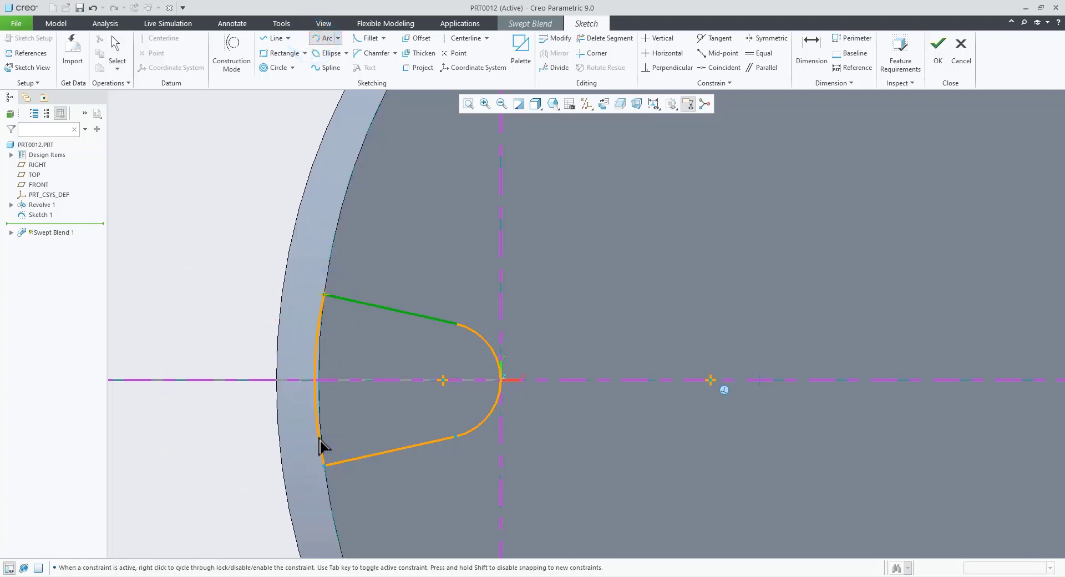
click(397, 430)
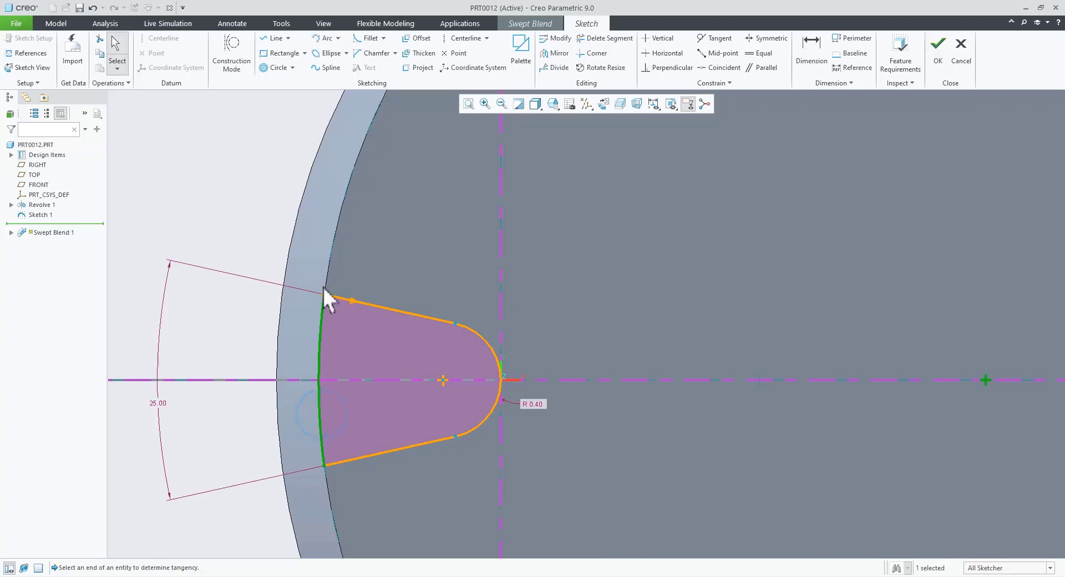
scroll(548, 426, down, 3)
click(328, 219)
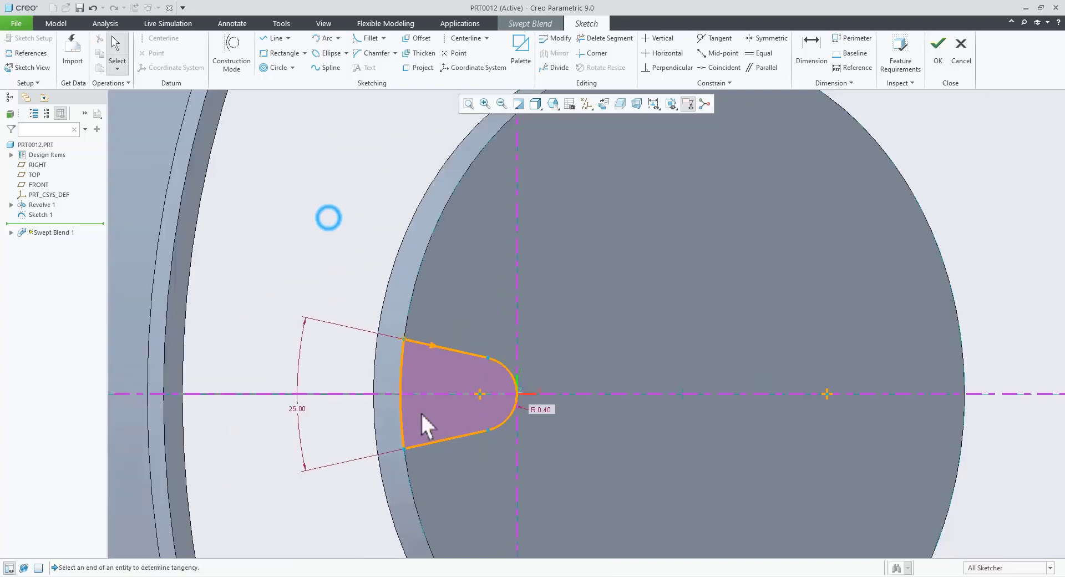
scroll(421, 412, up, 2)
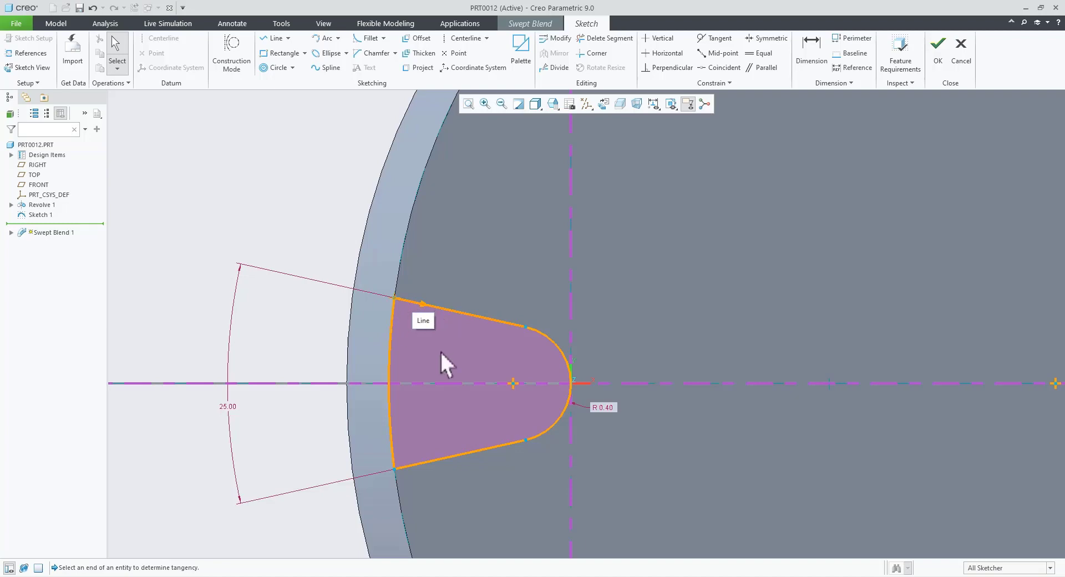
scroll(449, 365, down, 2)
scroll(451, 366, down, 2)
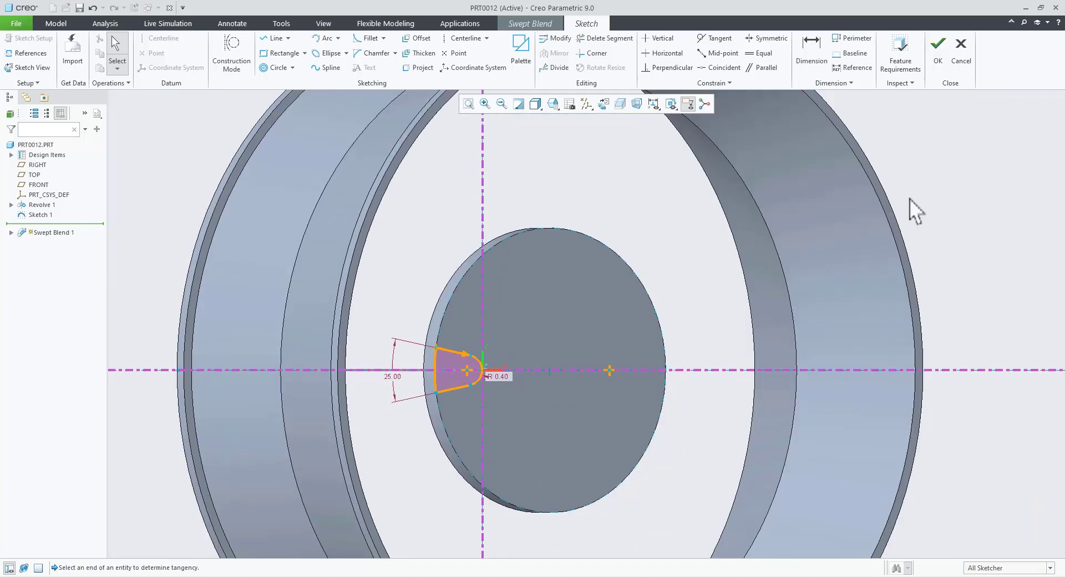
Step: Finish Section 1 and start sketching a second section at the rim end
click(942, 65)
middle_drag(551, 416, 502, 352)
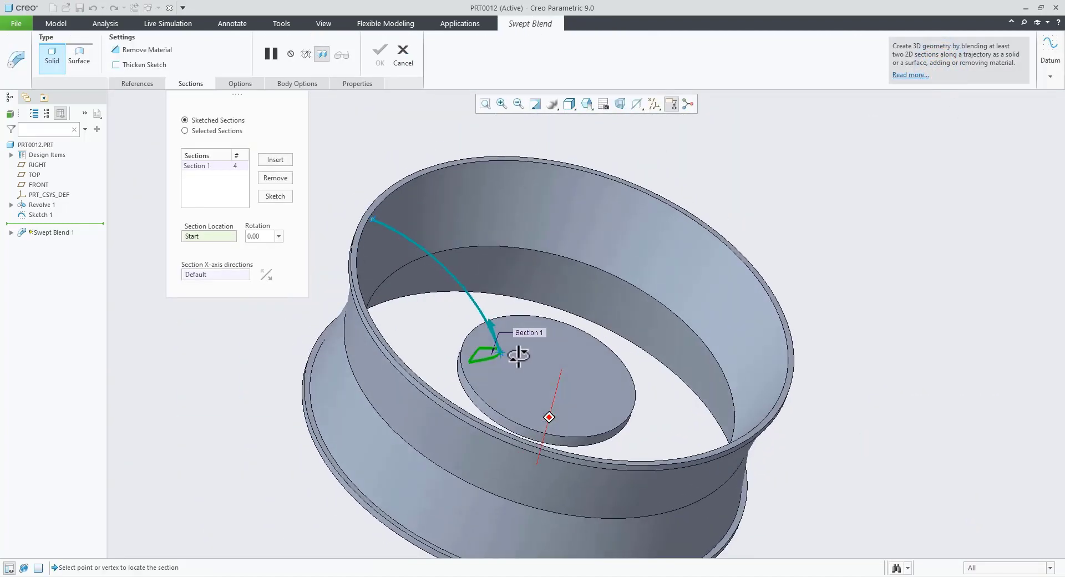
scroll(501, 351, up, 1)
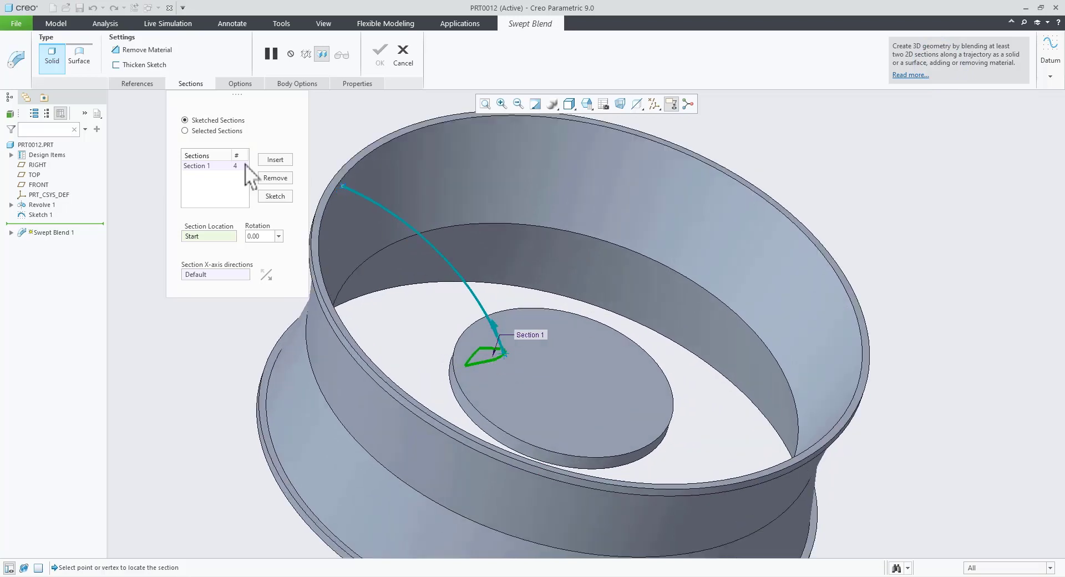
click(264, 161)
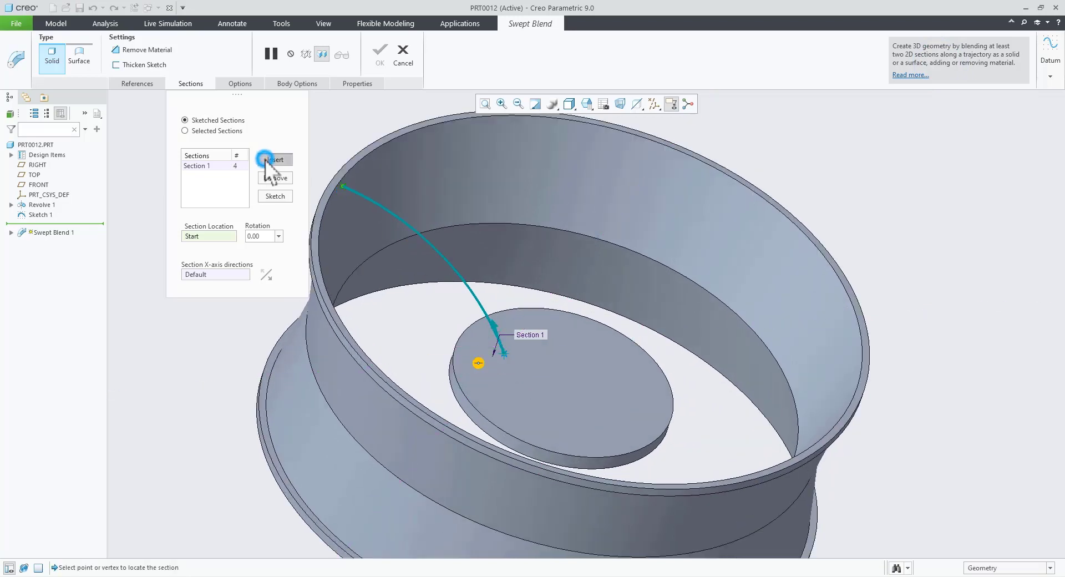
click(269, 197)
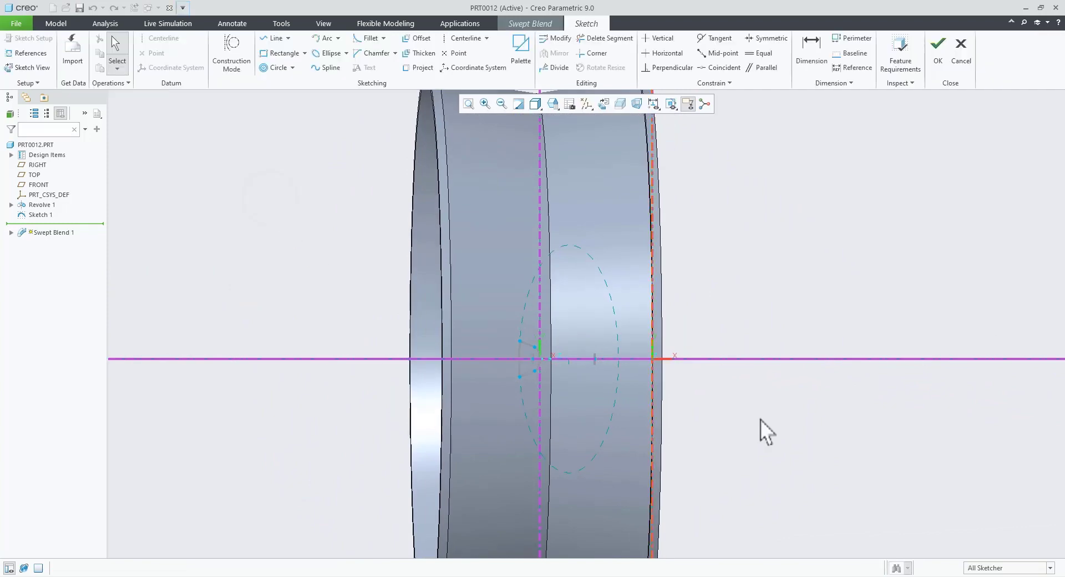
scroll(728, 377, up, 3)
scroll(535, 391, up, 1)
Step: Sketch an axis-ends ellipse anchored at the centreline intersection
click(346, 53)
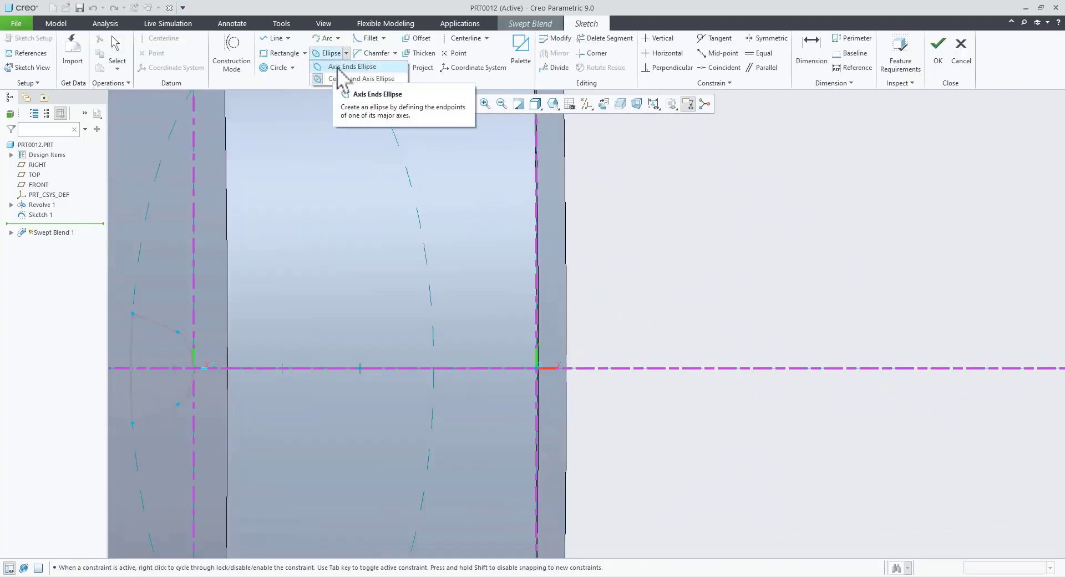
click(337, 67)
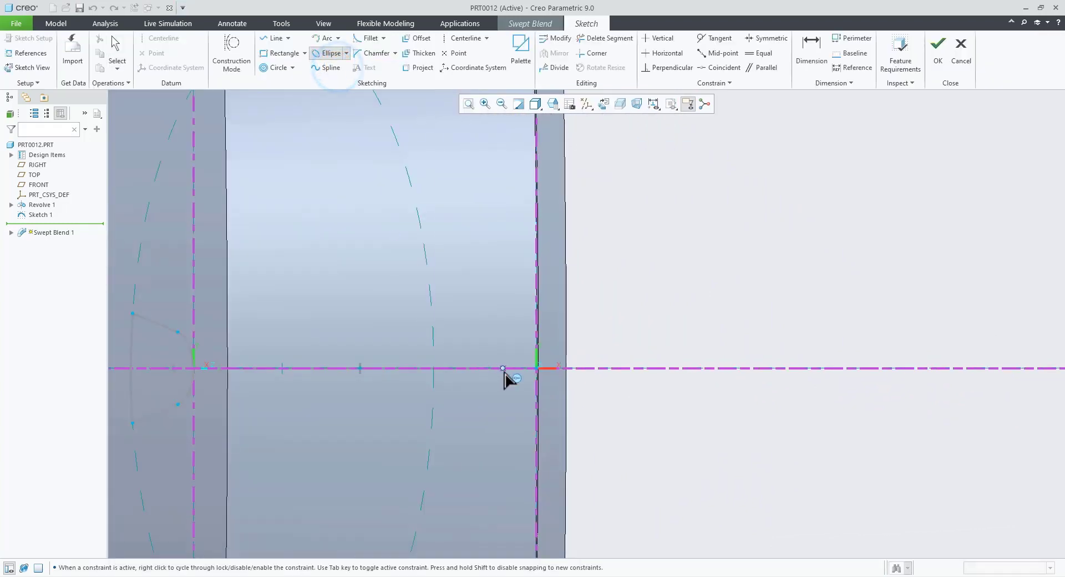
click(537, 368)
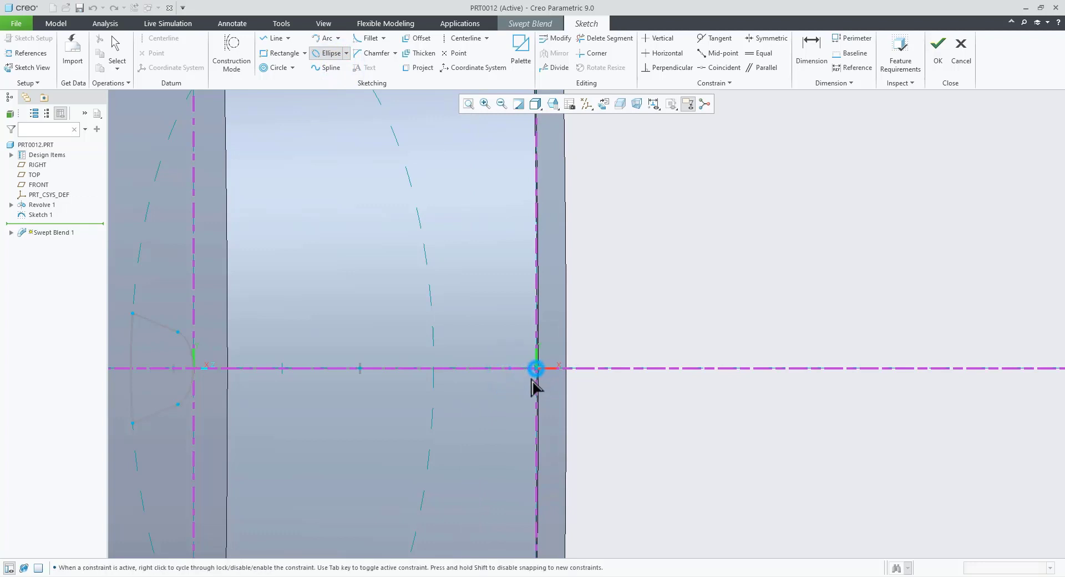
click(648, 432)
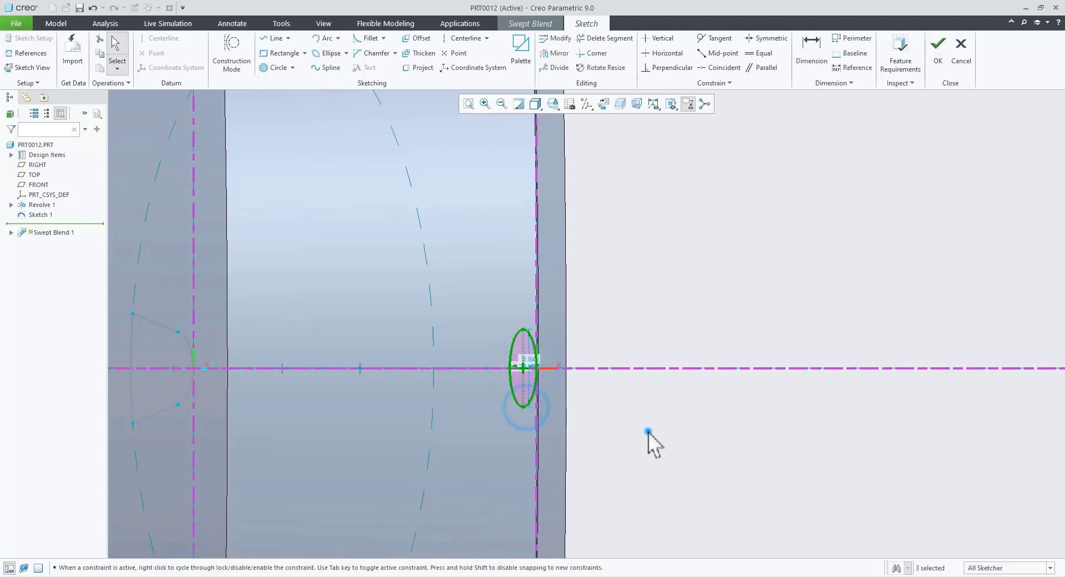
scroll(554, 389, up, 2)
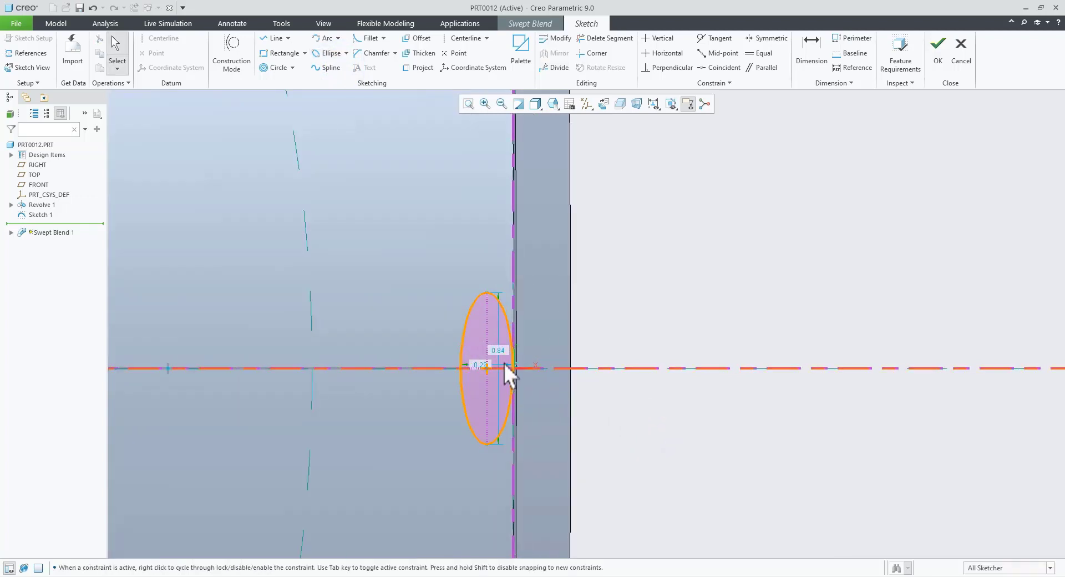
drag(498, 350, 671, 351)
Step: Set the ellipse height to 3.00 and its width to 1.00
double_click(671, 351)
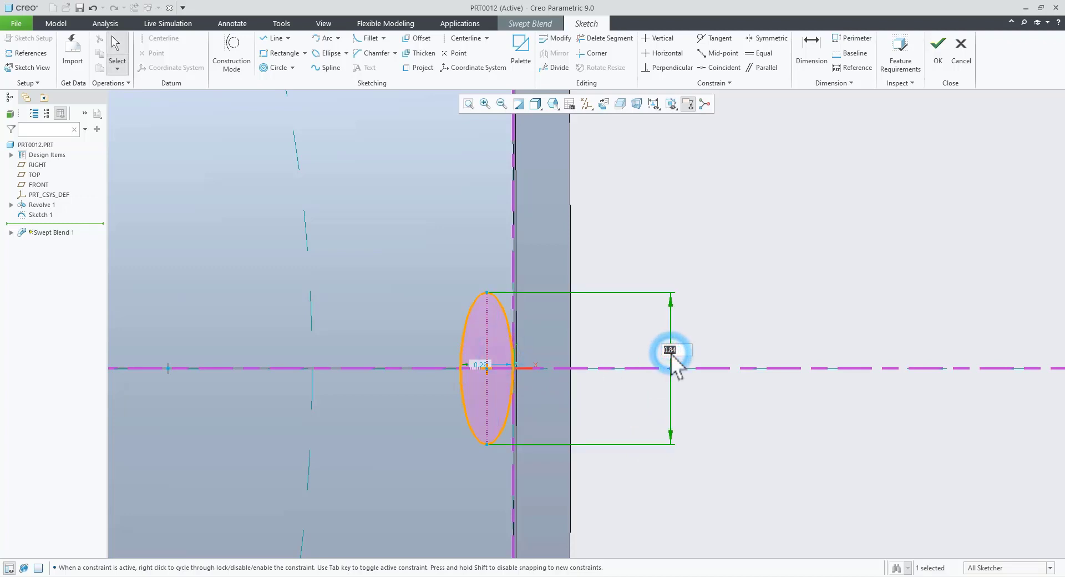
text(3)
key(Return)
click(479, 363)
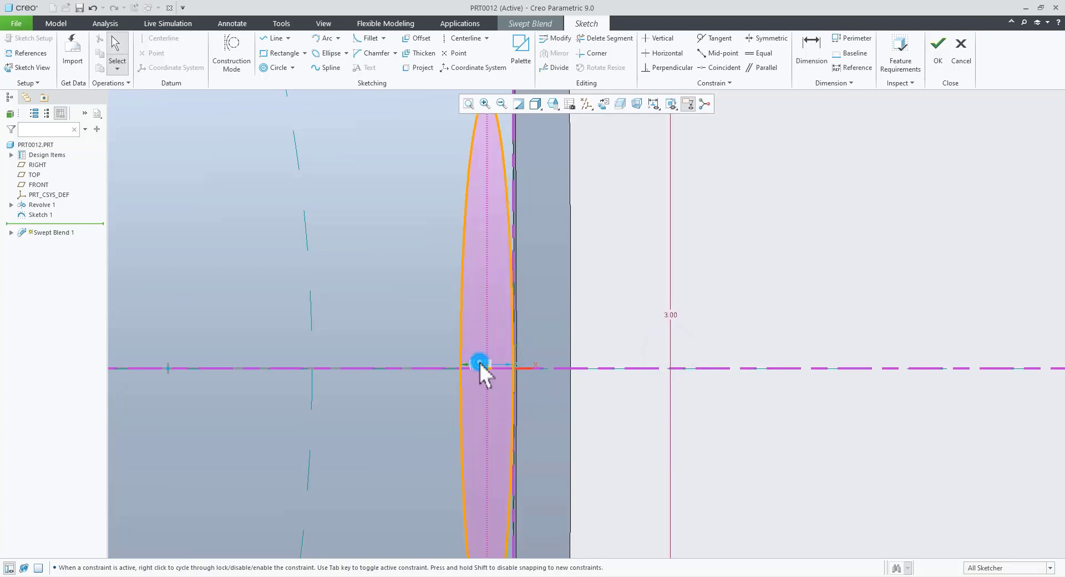
double_click(479, 365)
text(1)
key(Return)
middle_drag(447, 392, 494, 447)
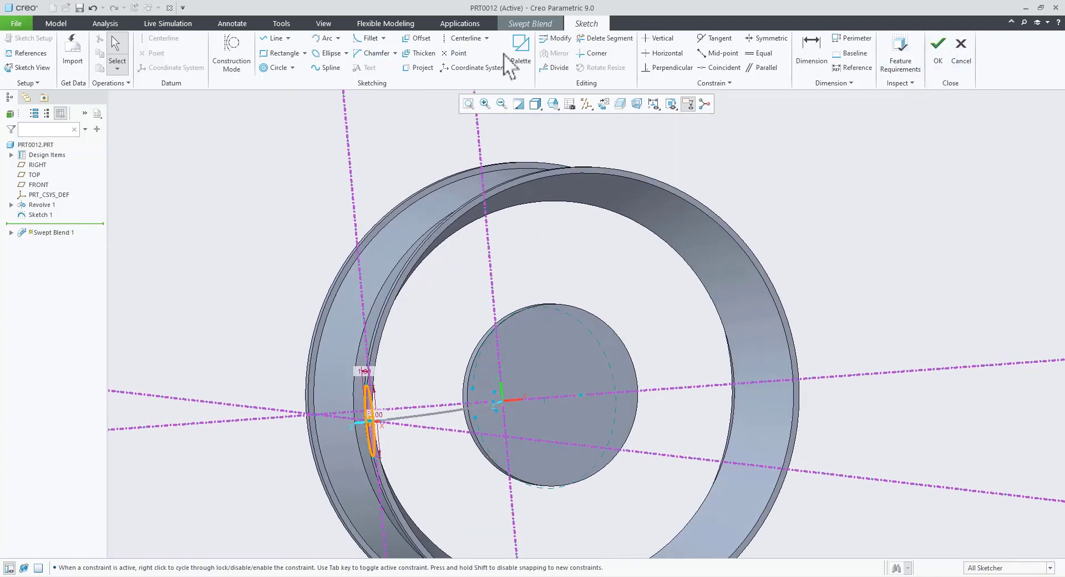
Step: Orbit and zoom around the ring to inspect the ellipse, then return to the face-on sketch view
click(522, 24)
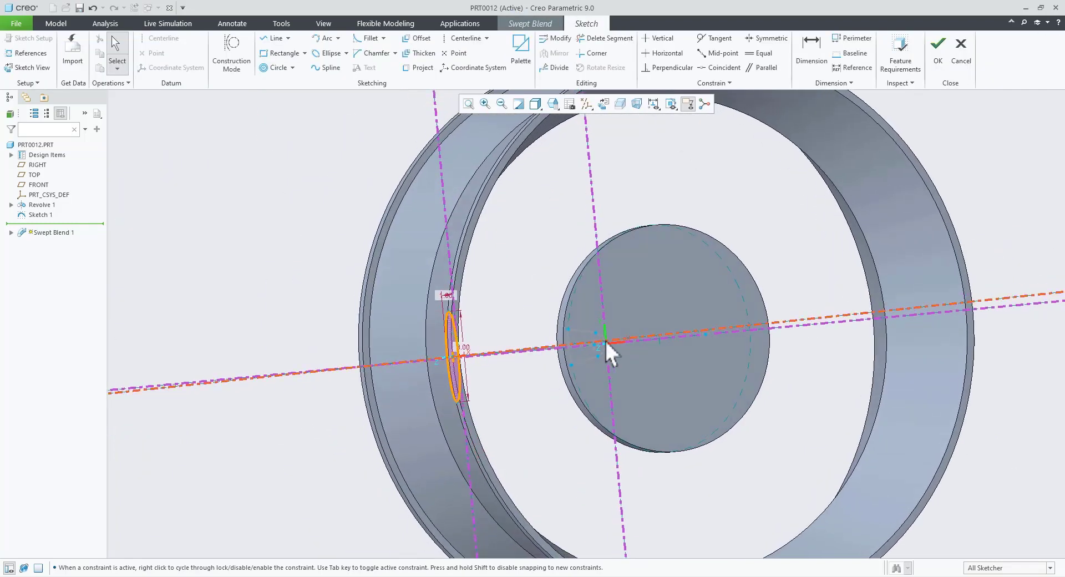
scroll(604, 339, down, 3)
scroll(605, 330, down, 4)
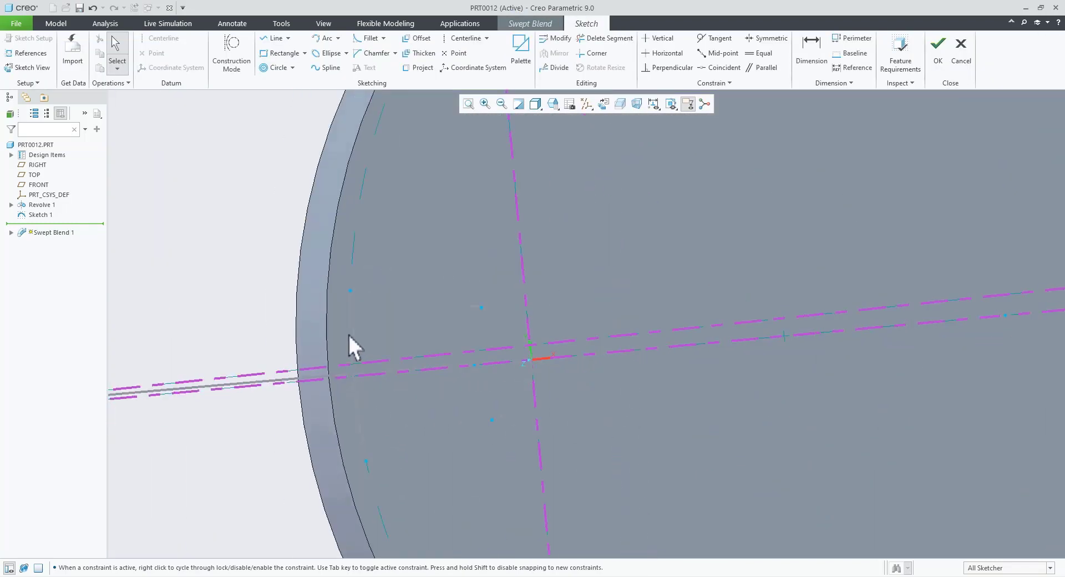
scroll(348, 336, down, 2)
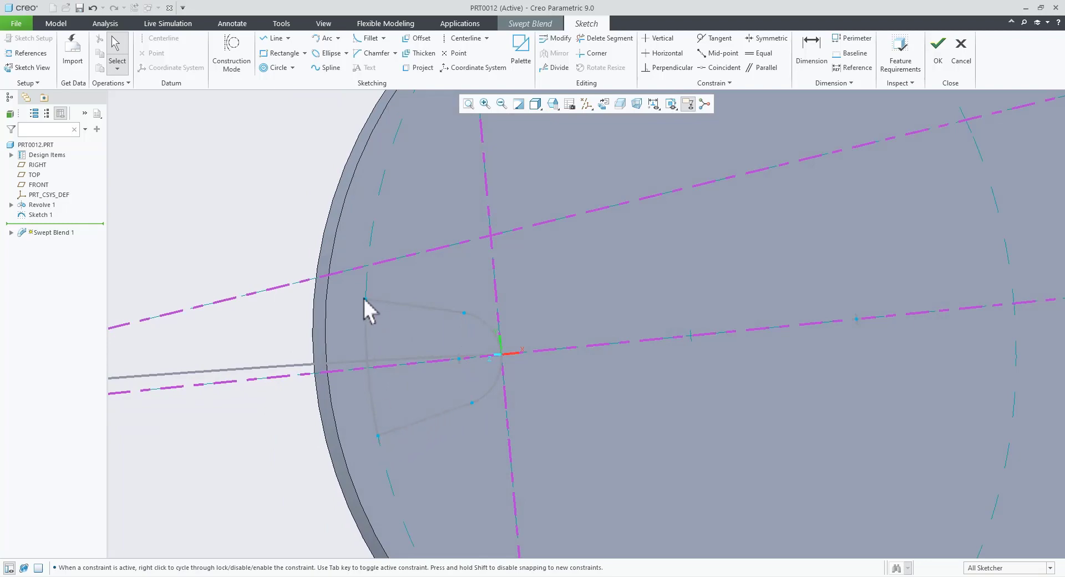
scroll(554, 350, down, 3)
mouse_move(338, 381)
middle_down()
mouse_move(443, 423)
mouse_move(475, 423)
mouse_move(598, 367)
mouse_move(520, 268)
middle_up()
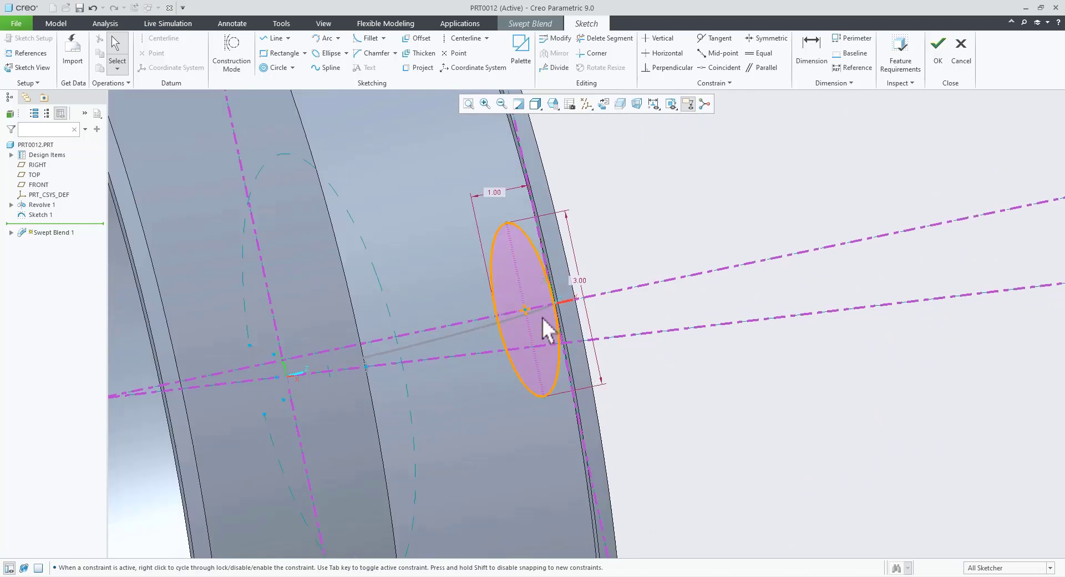
click(603, 105)
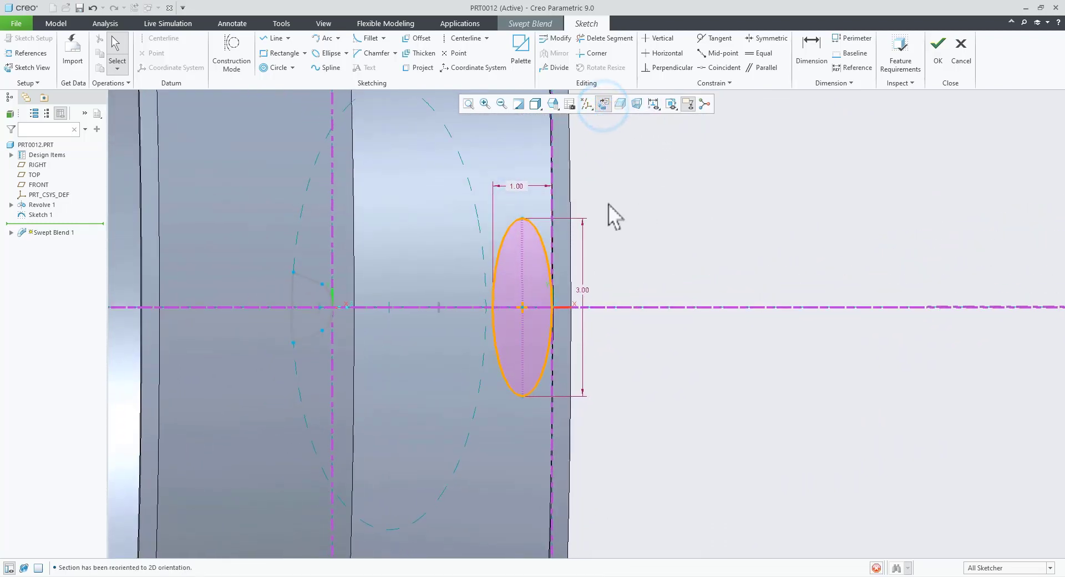
Step: Draw two diagonal centerlines through the ellipse centre
right_click(613, 239)
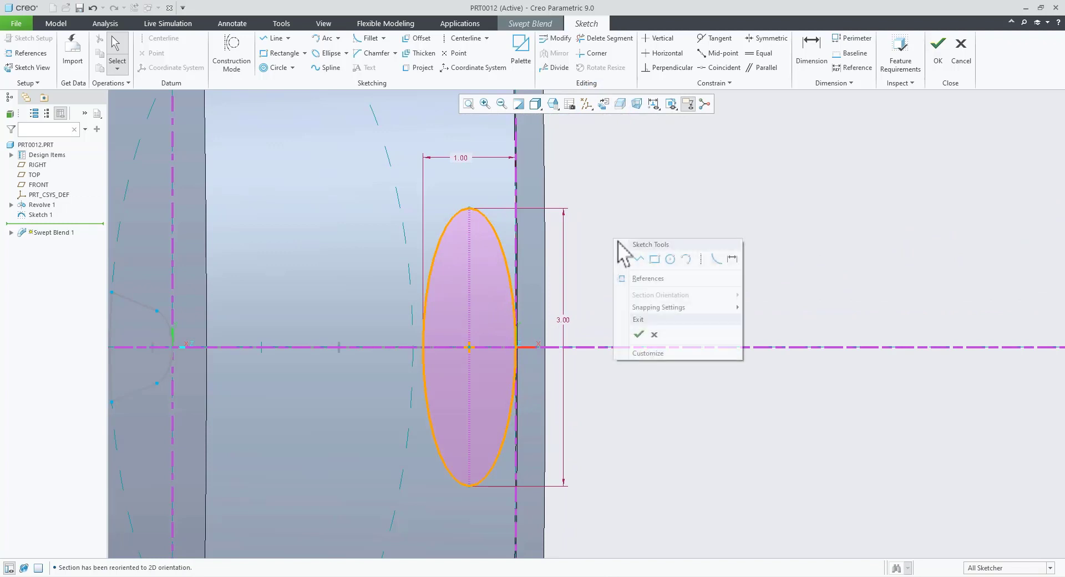
click(700, 261)
click(469, 347)
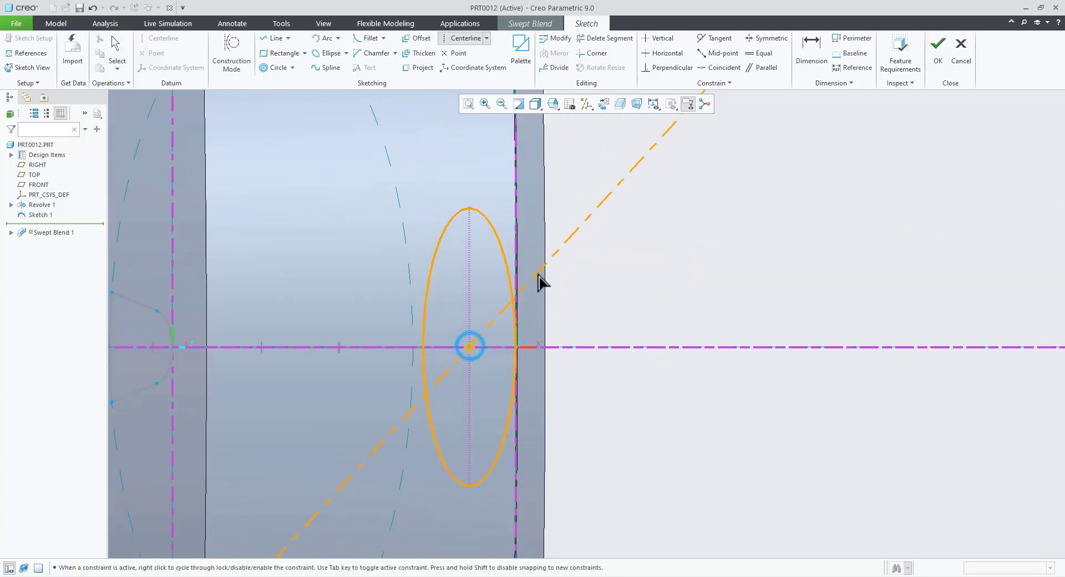
click(538, 277)
click(470, 348)
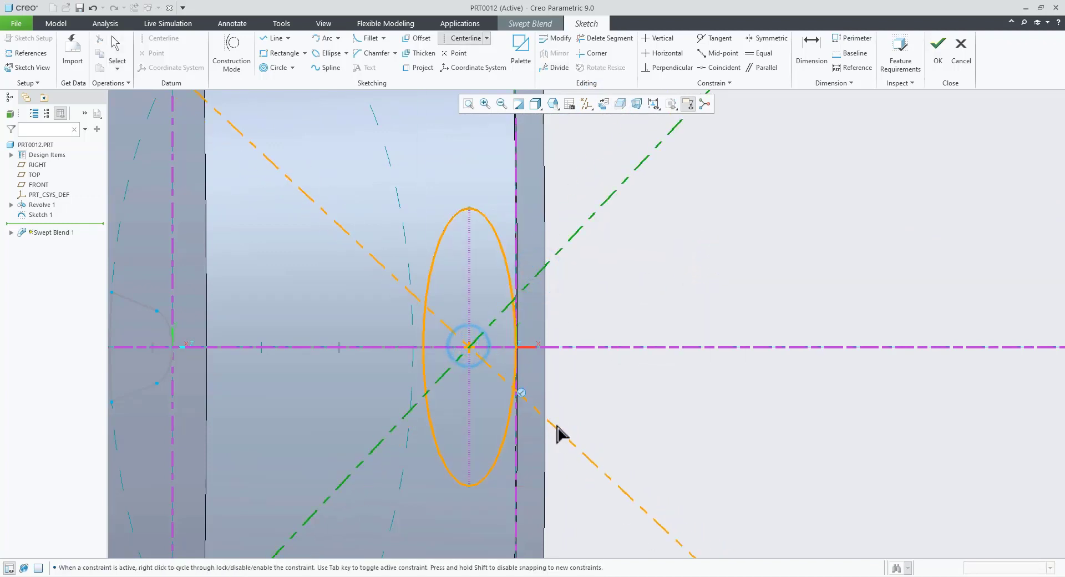
click(554, 425)
middle_click(695, 288)
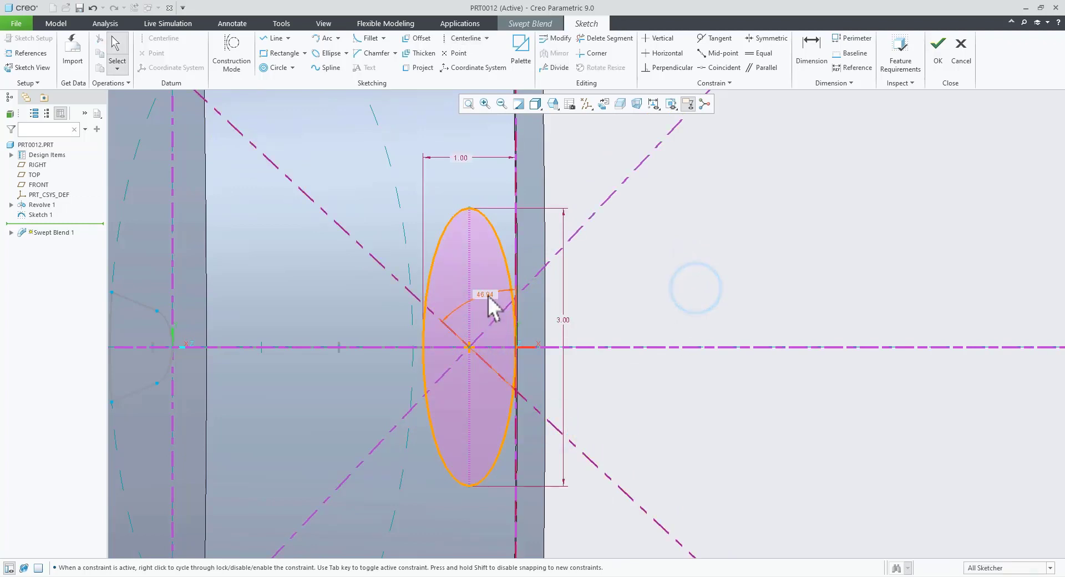
Step: Dimension the upper diagonal centerline at 45° from the horizontal centerline
click(825, 61)
scroll(616, 328, up, 1)
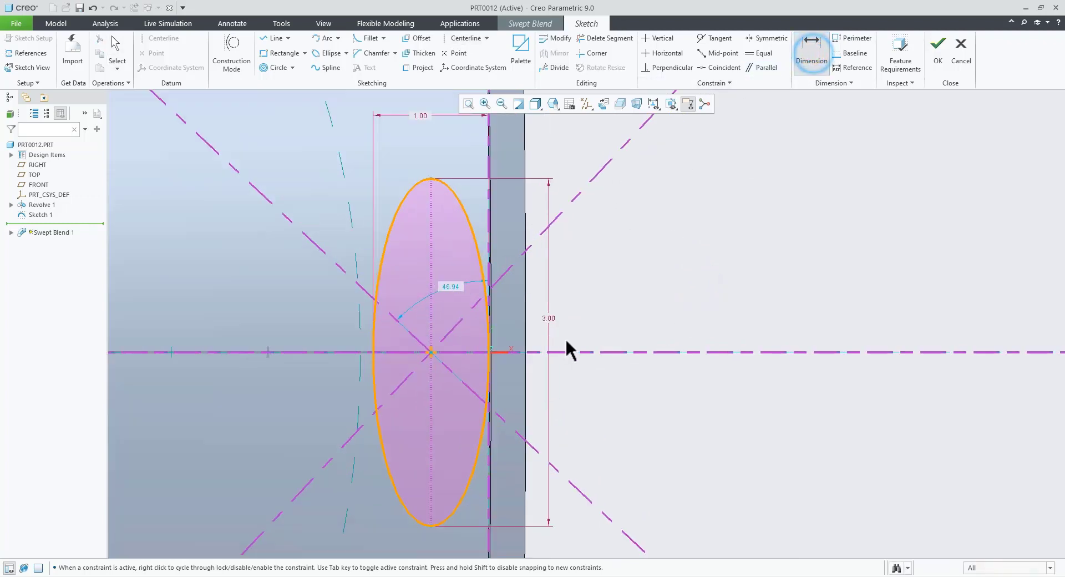
click(559, 349)
click(543, 235)
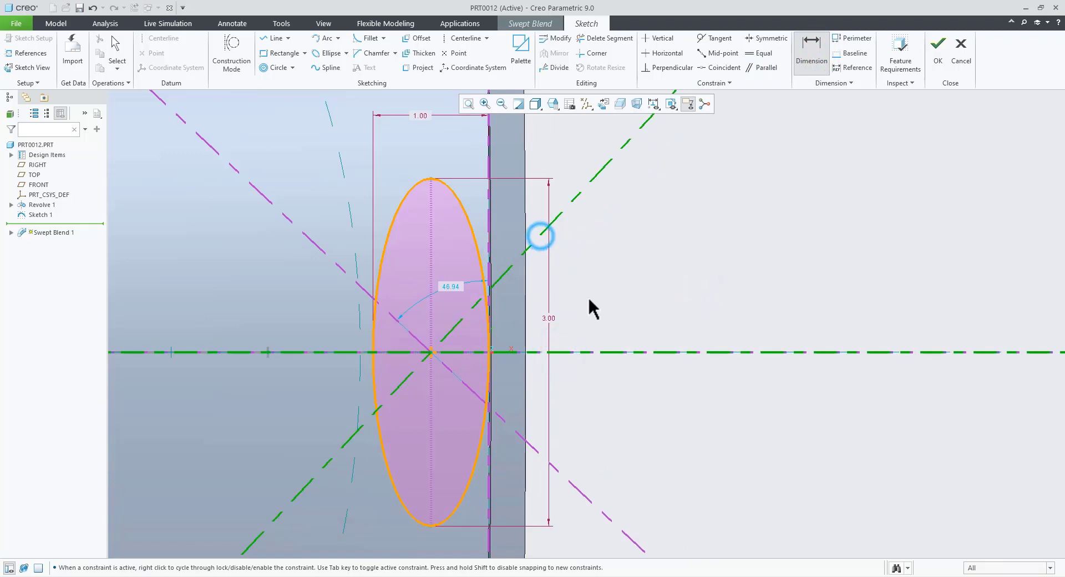
middle_click(588, 295)
text(45)
key(Return)
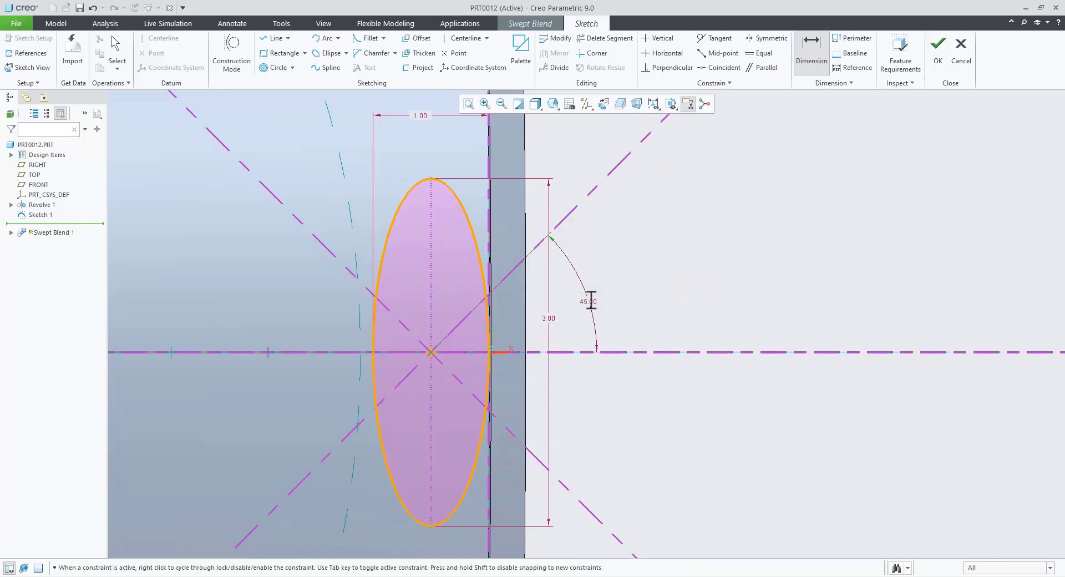
middle_click(612, 294)
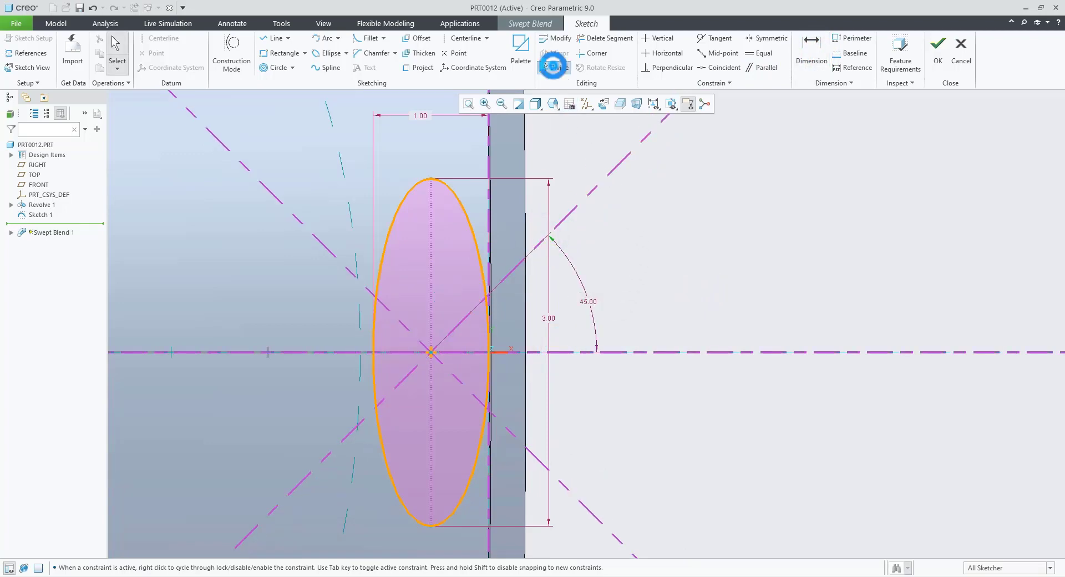
Step: Divide the ellipse where the diagonal centerlines cross it
click(552, 67)
scroll(485, 308, up, 5)
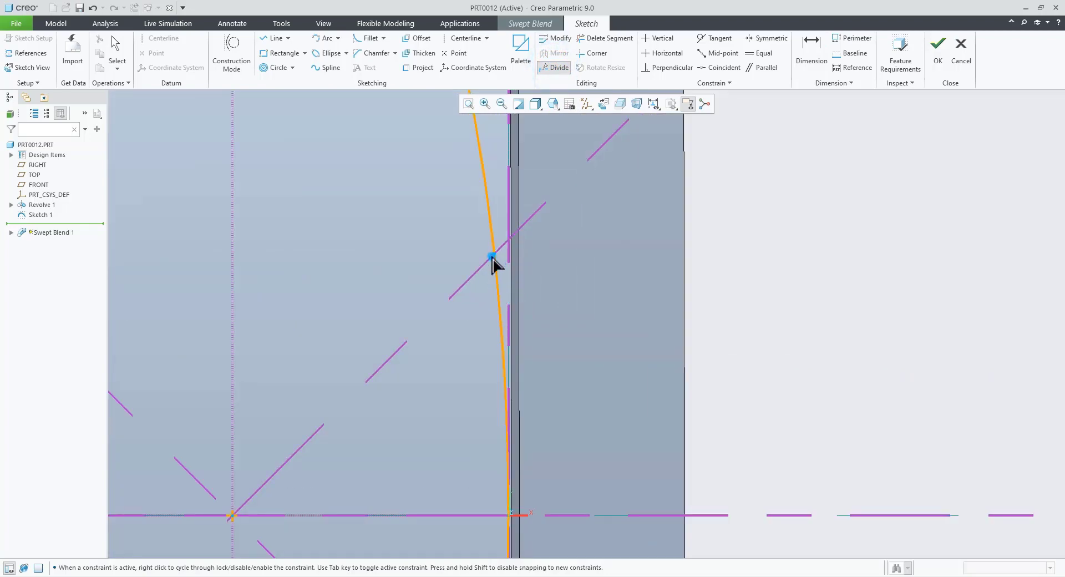
scroll(452, 325, down, 5)
scroll(453, 439, up, 4)
click(478, 443)
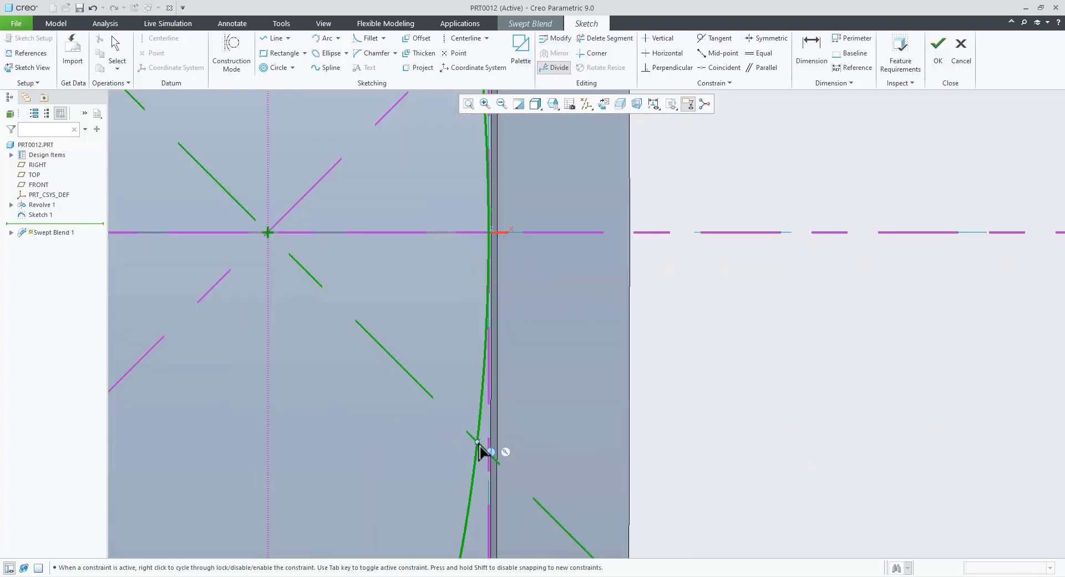
scroll(582, 399, down, 3)
click(309, 413)
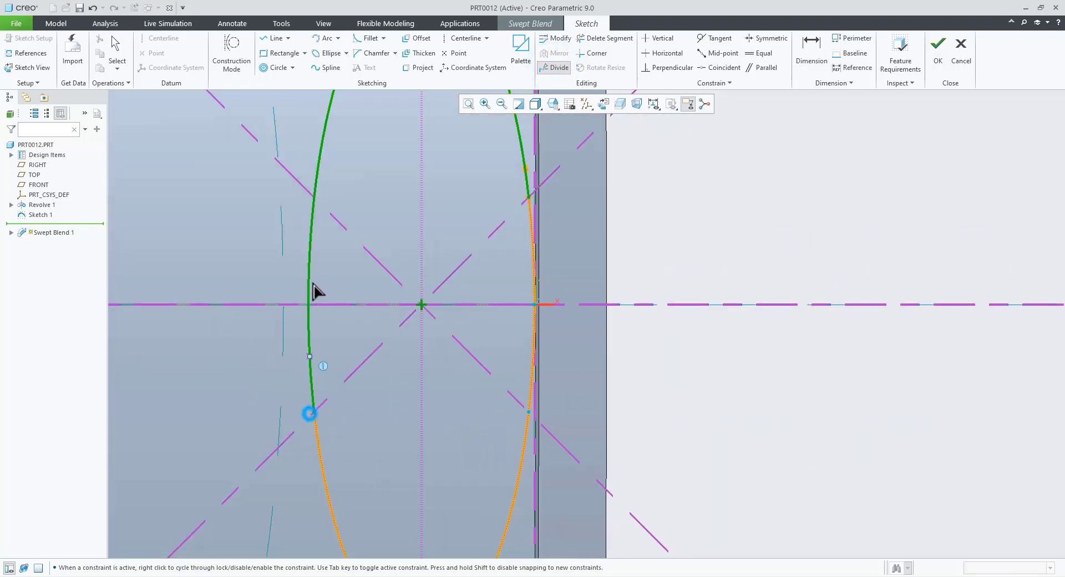
middle_click(316, 209)
scroll(472, 400, down, 2)
scroll(485, 411, down, 2)
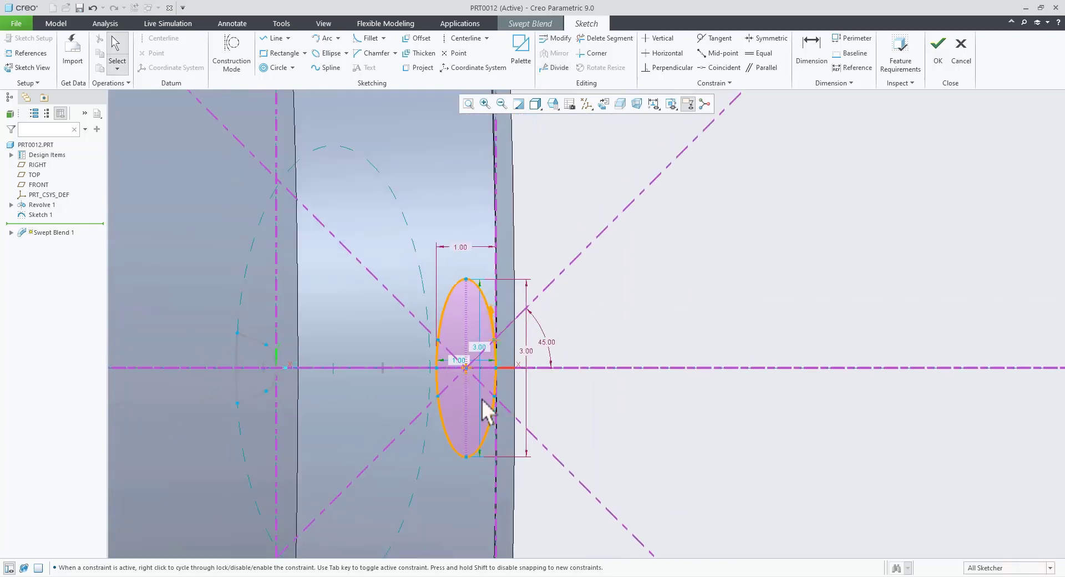
scroll(423, 408, up, 2)
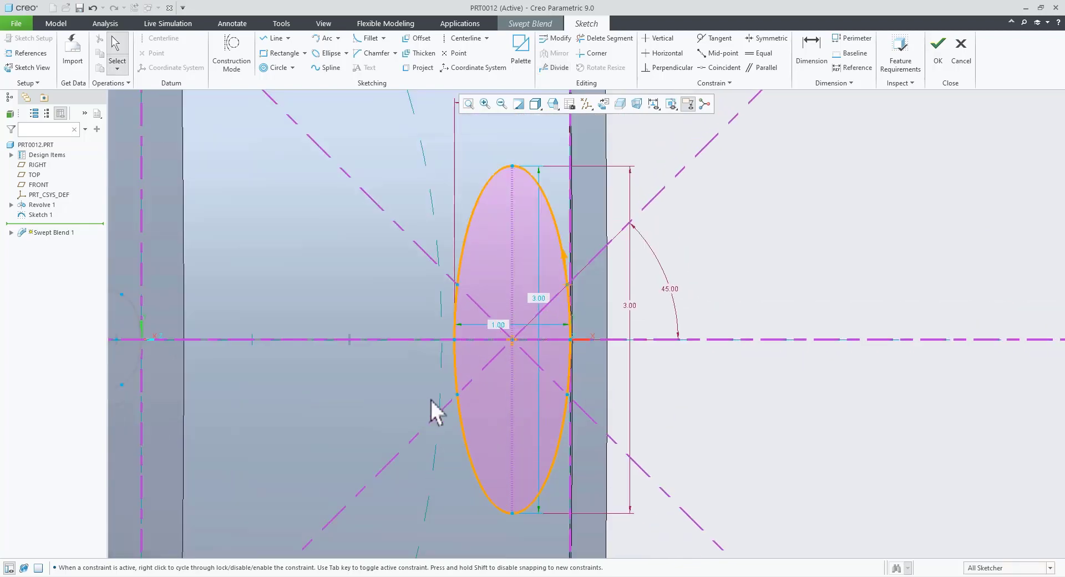
Step: Strengthen the 3.00 height dimension and finish the Section 2 sketch
click(539, 298)
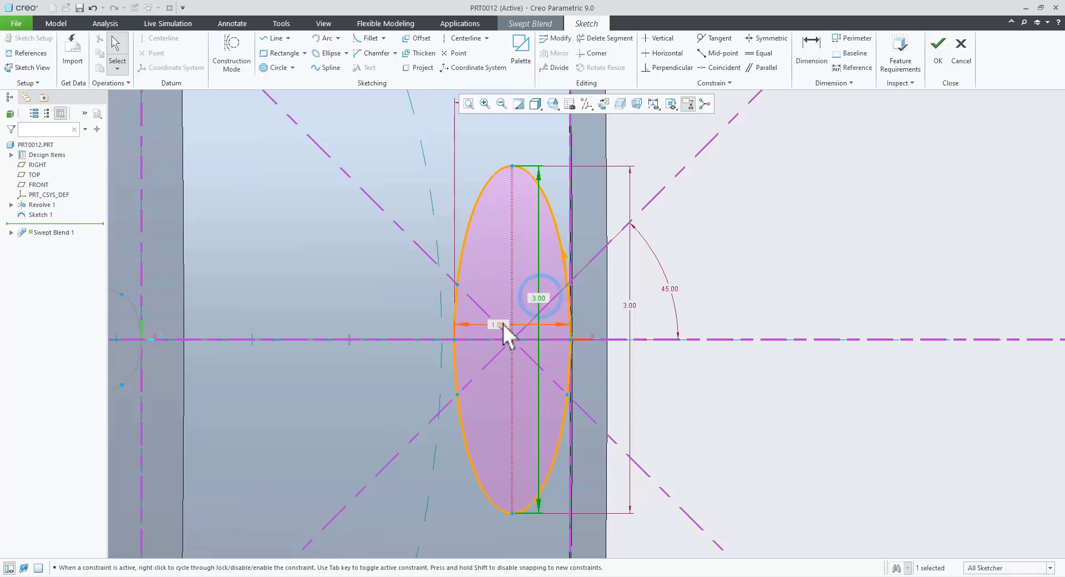
click(522, 267)
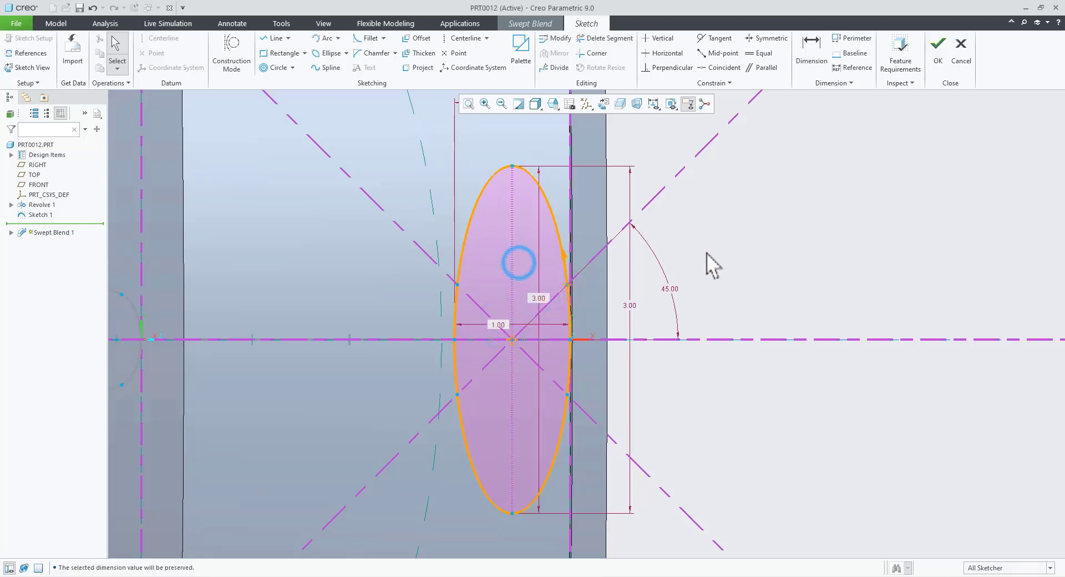
scroll(632, 303, down, 2)
click(939, 55)
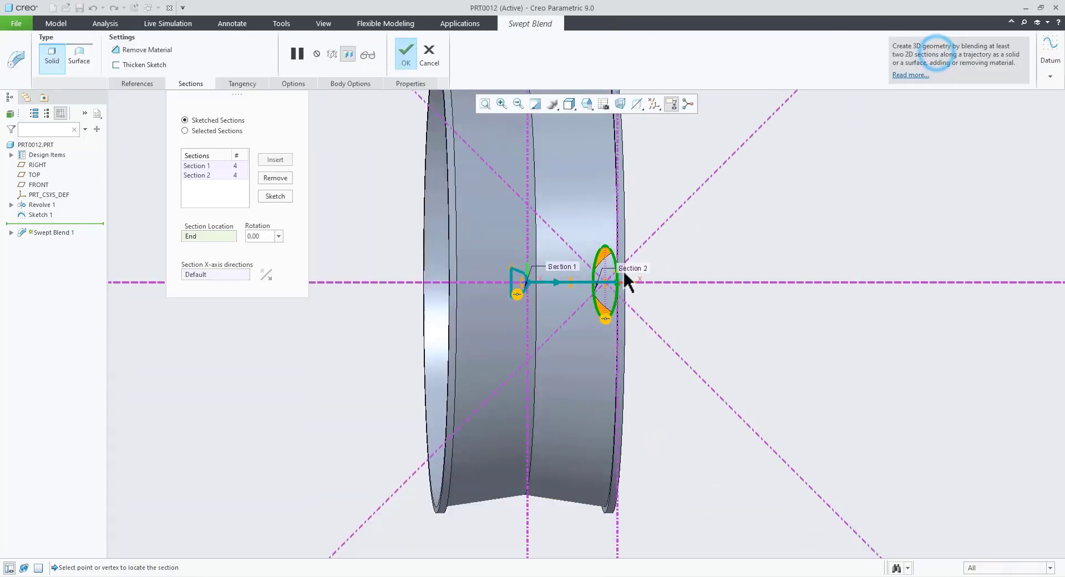
Step: Orbit around the tapered spoke preview, then reopen Section 2's ellipse sketch for editing
middle_drag(584, 334, 561, 321)
scroll(674, 325, up, 3)
mouse_move(674, 325)
middle_down()
mouse_move(599, 381)
mouse_move(604, 398)
middle_up()
scroll(629, 399, down, 5)
scroll(713, 355, up, 4)
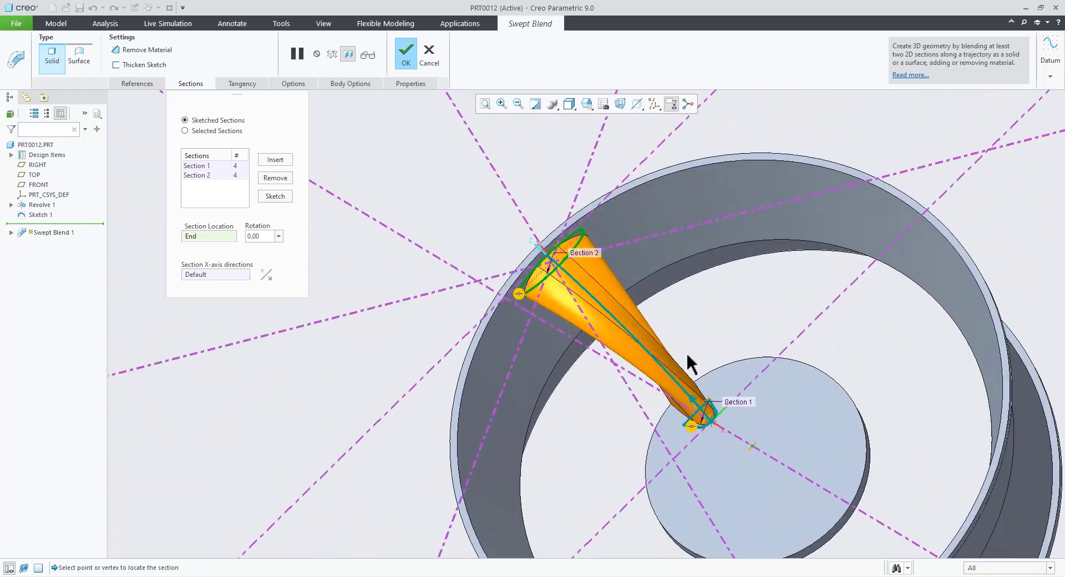
mouse_move(687, 351)
middle_down()
mouse_move(638, 357)
mouse_move(668, 368)
mouse_move(658, 399)
mouse_move(672, 391)
middle_up()
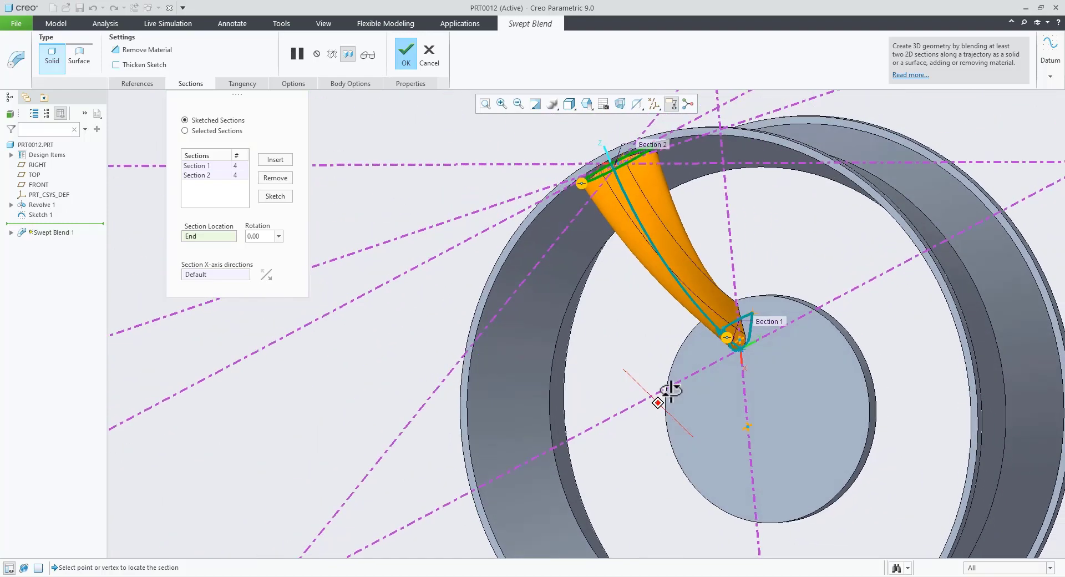
scroll(737, 322, up, 2)
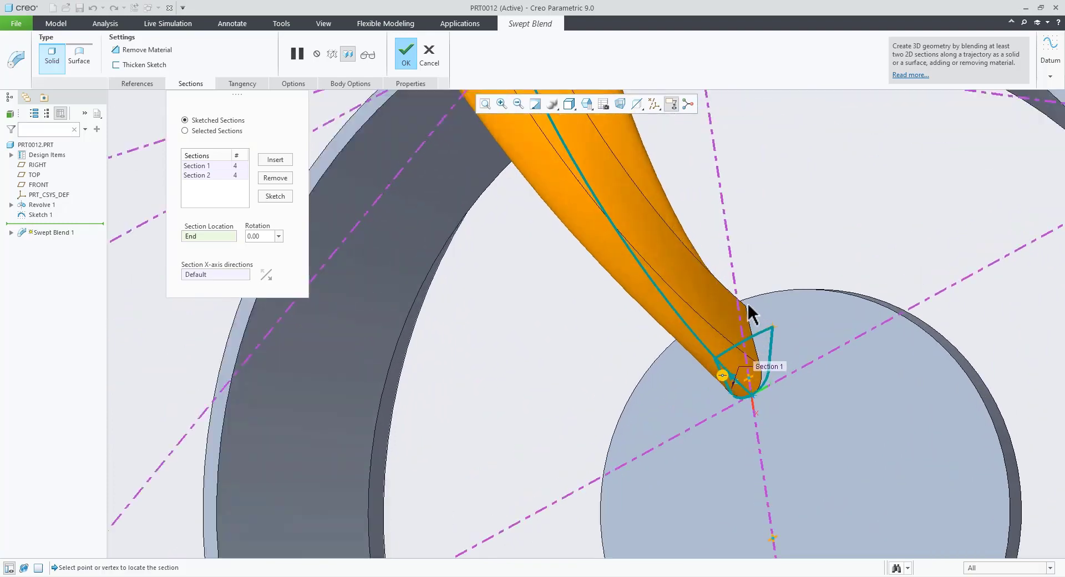
scroll(749, 311, down, 3)
middle_drag(737, 285, 503, 270)
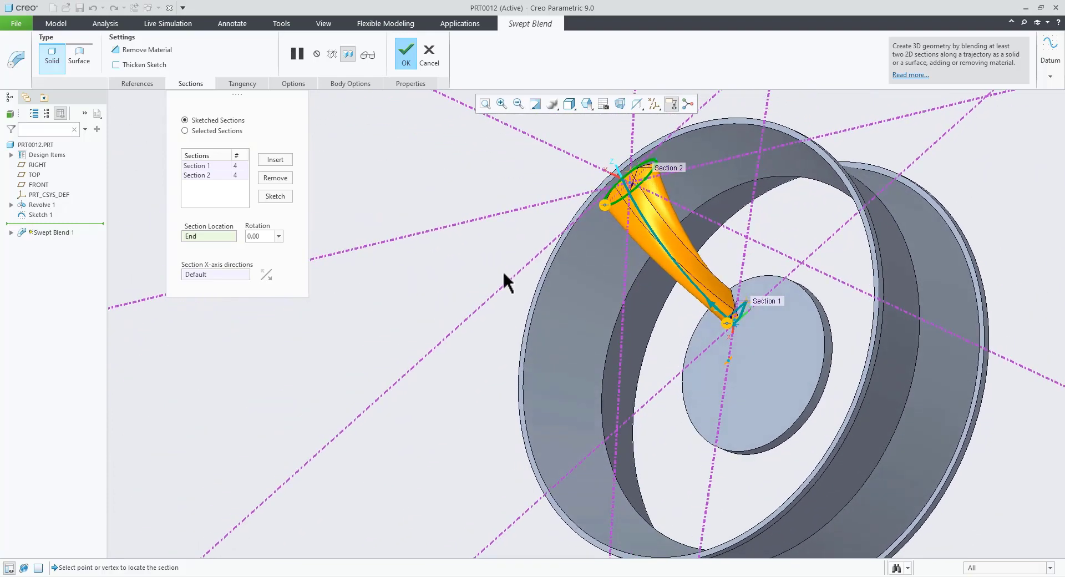
click(275, 196)
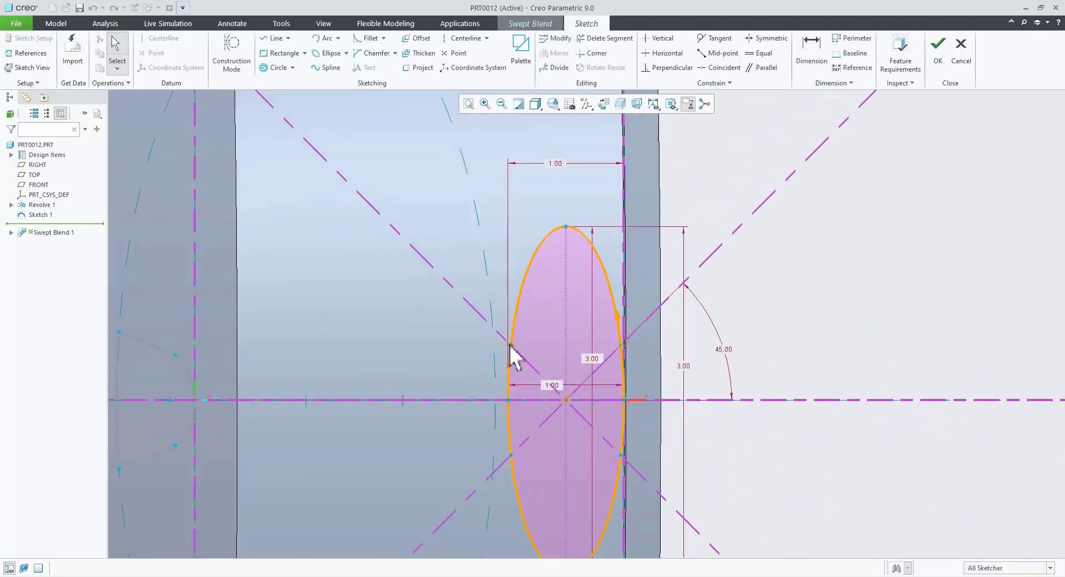
Step: Set the start point on Section 2's ellipse arc and finish the sketch
click(509, 345)
right_click(511, 346)
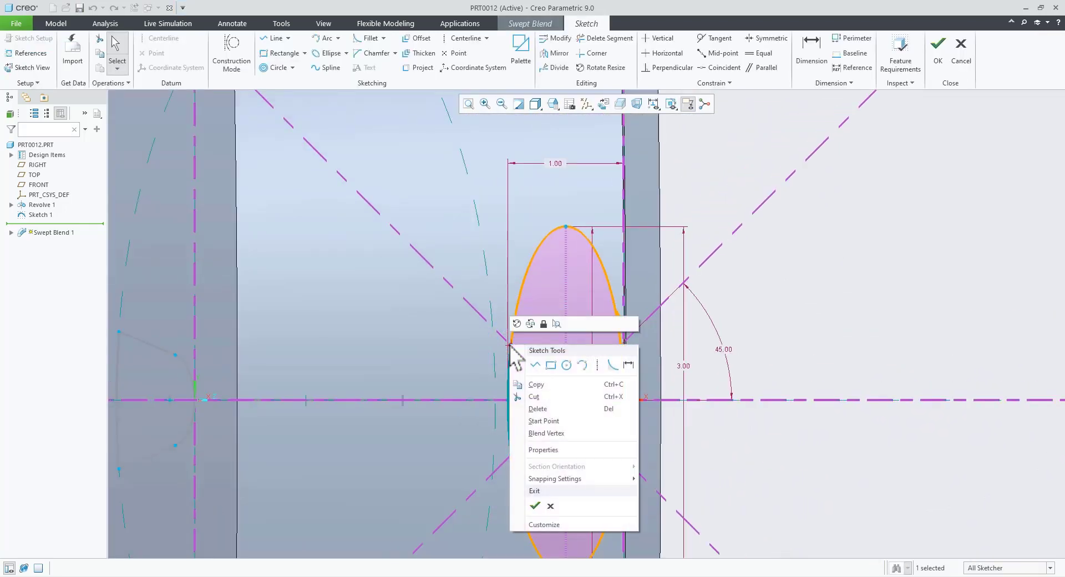
click(542, 423)
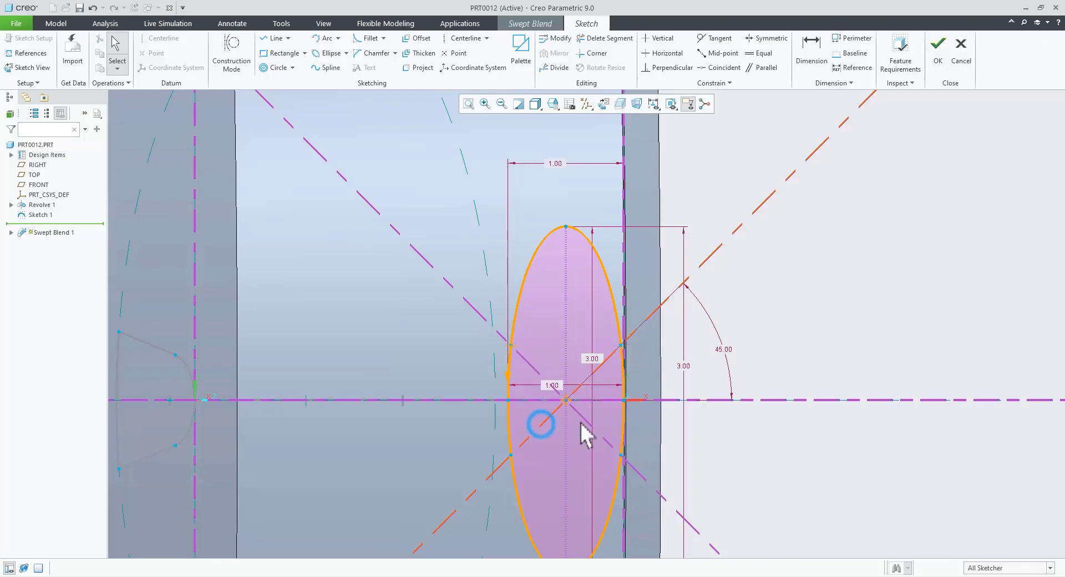
click(938, 47)
Step: Check the blend from several angles and complete Swept Blend 1 as a hub-to-rim spoke
mouse_move(604, 346)
middle_down()
mouse_move(587, 357)
mouse_move(540, 333)
mouse_move(578, 435)
mouse_move(626, 414)
mouse_move(551, 392)
mouse_move(544, 419)
mouse_move(573, 405)
mouse_move(625, 398)
mouse_move(625, 406)
mouse_move(672, 316)
mouse_move(673, 331)
mouse_move(673, 305)
mouse_move(666, 343)
middle_up()
scroll(447, 404, down, 3)
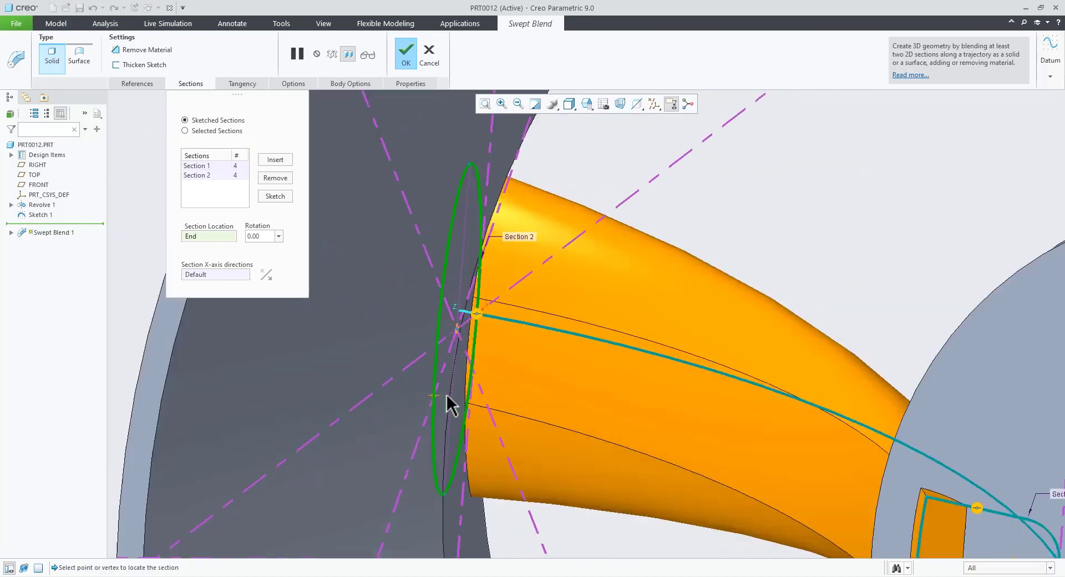
scroll(447, 409, down, 2)
scroll(447, 409, up, 4)
scroll(445, 399, up, 3)
mouse_move(523, 398)
middle_down()
mouse_move(552, 361)
mouse_move(504, 557)
mouse_move(496, 520)
middle_up()
scroll(538, 453, down, 1)
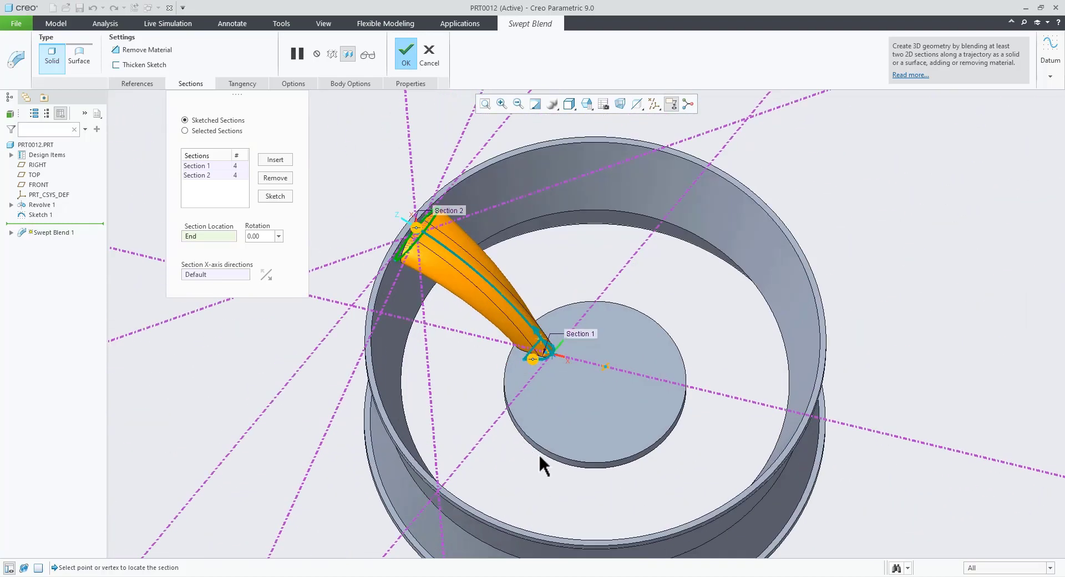
scroll(548, 458, up, 3)
scroll(675, 381, down, 4)
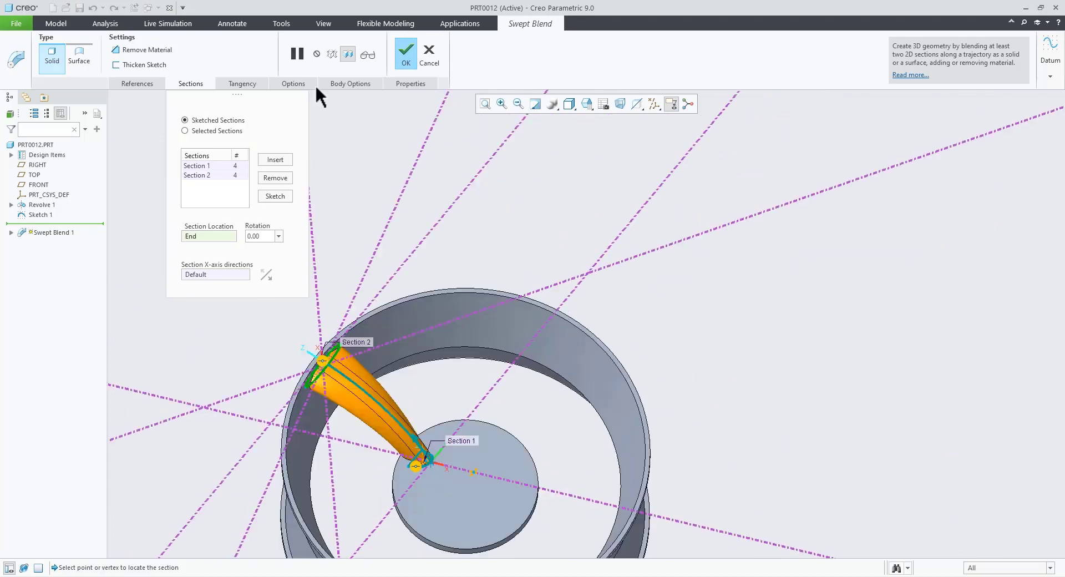
click(403, 56)
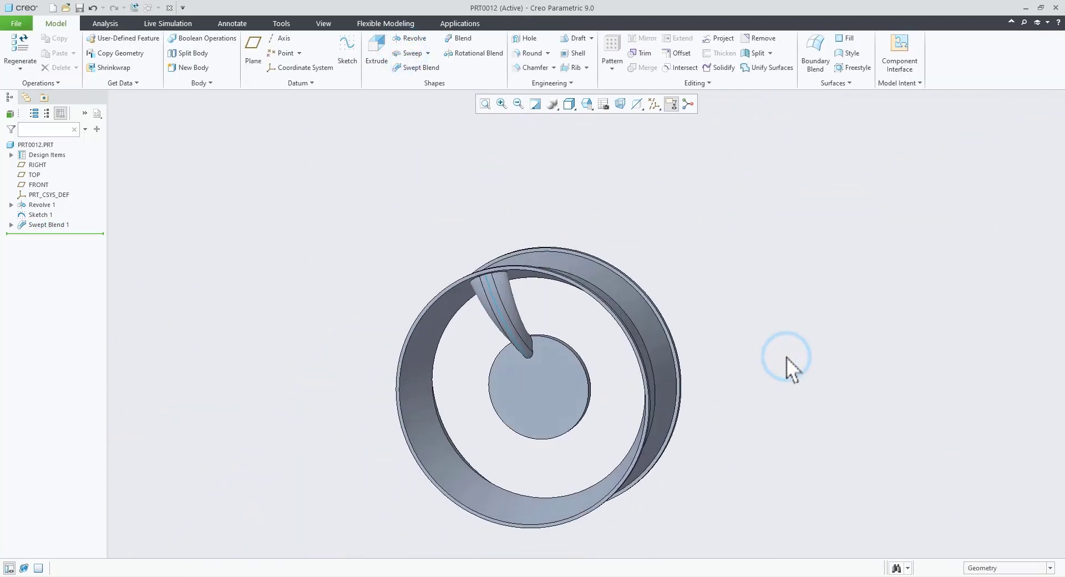
Step: Inspect where the spoke meets the rim, viewing it close up and from above
middle_drag(787, 357, 714, 257)
scroll(685, 321, down, 2)
scroll(498, 296, down, 3)
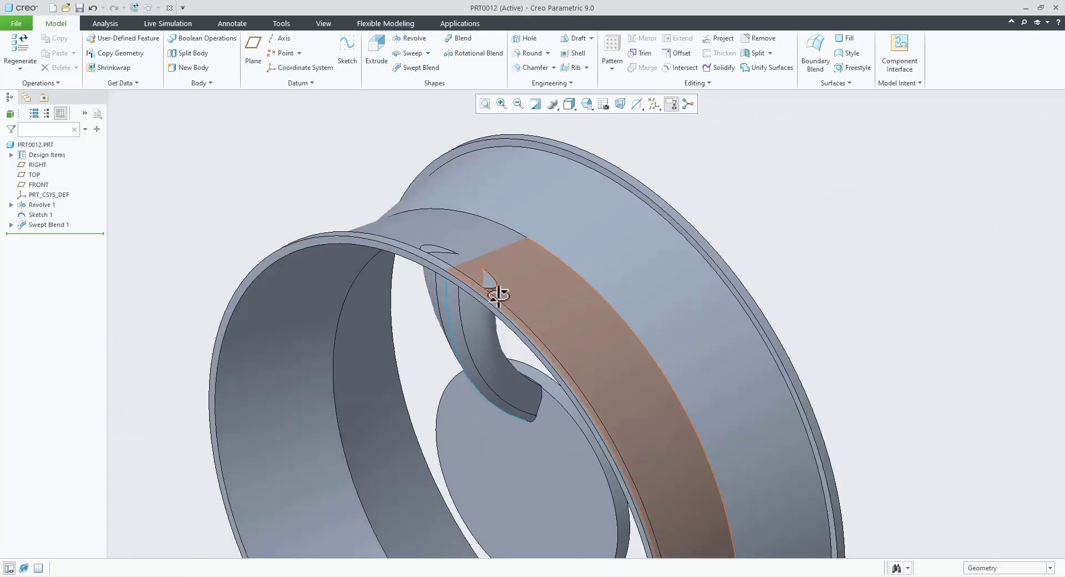
scroll(499, 295, down, 2)
scroll(485, 283, down, 3)
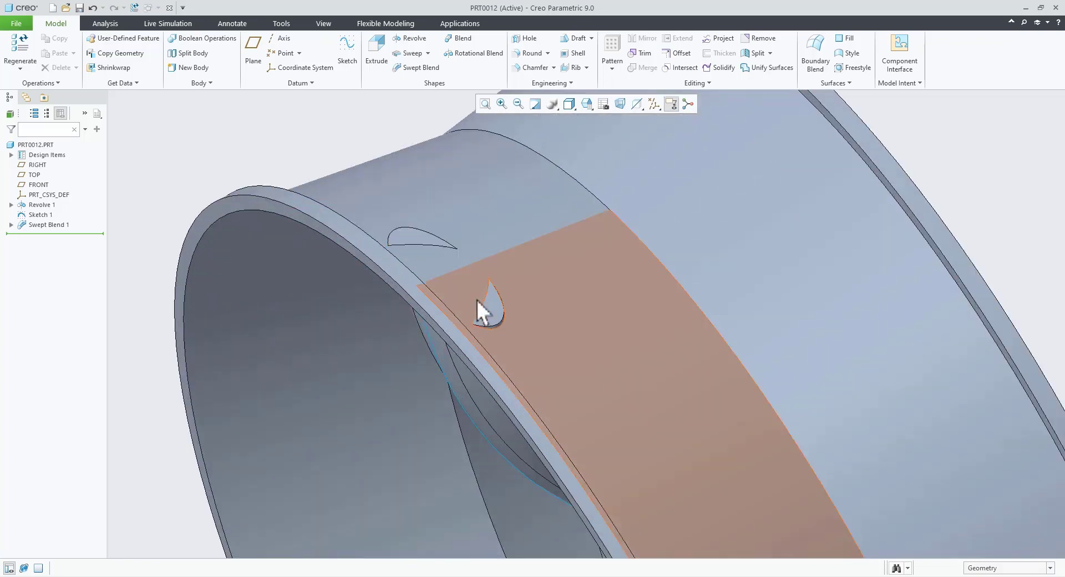
scroll(477, 301, up, 3)
middle_drag(514, 330, 537, 293)
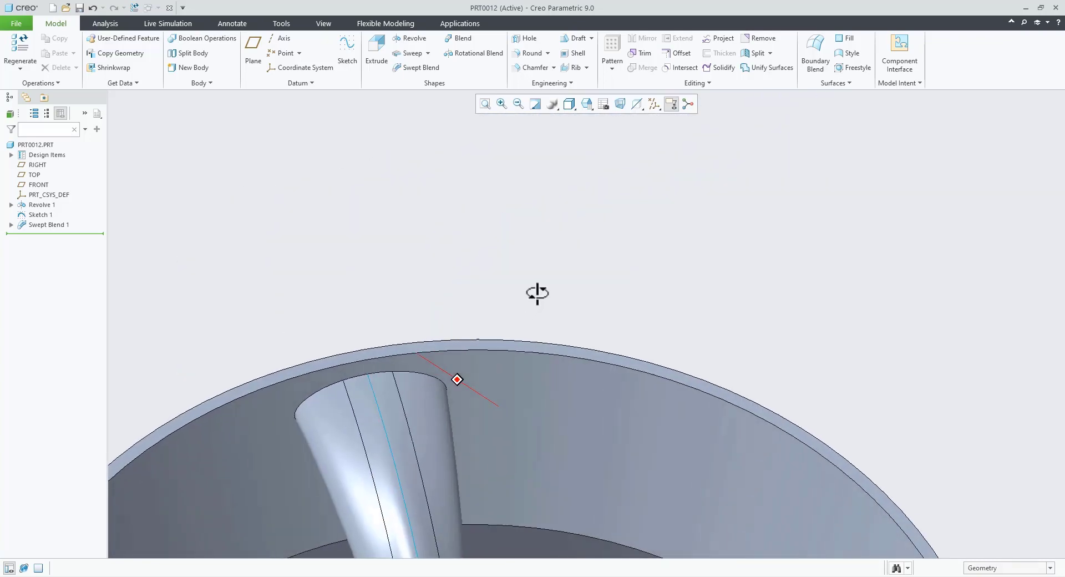
scroll(515, 290, up, 3)
scroll(503, 415, down, 2)
Step: View the ring side-on and from above-left, then select Swept Blend 1 in the model tree
middle_drag(507, 430, 509, 451)
scroll(438, 331, down, 2)
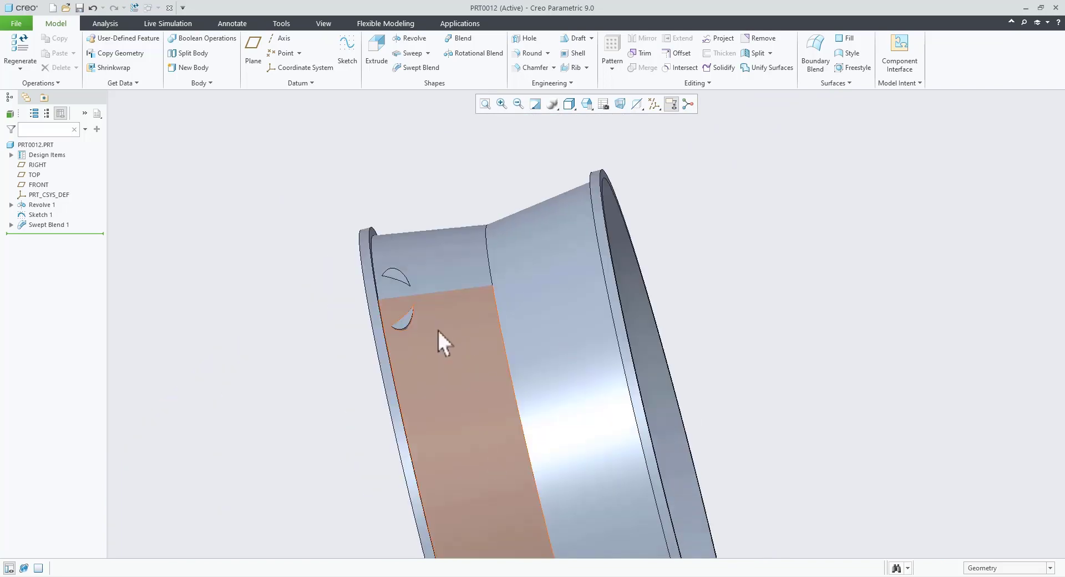
scroll(410, 264, up, 2)
scroll(395, 273, up, 2)
scroll(410, 307, down, 3)
mouse_move(411, 308)
middle_down()
mouse_move(440, 327)
mouse_move(733, 226)
middle_up()
scroll(440, 327, up, 3)
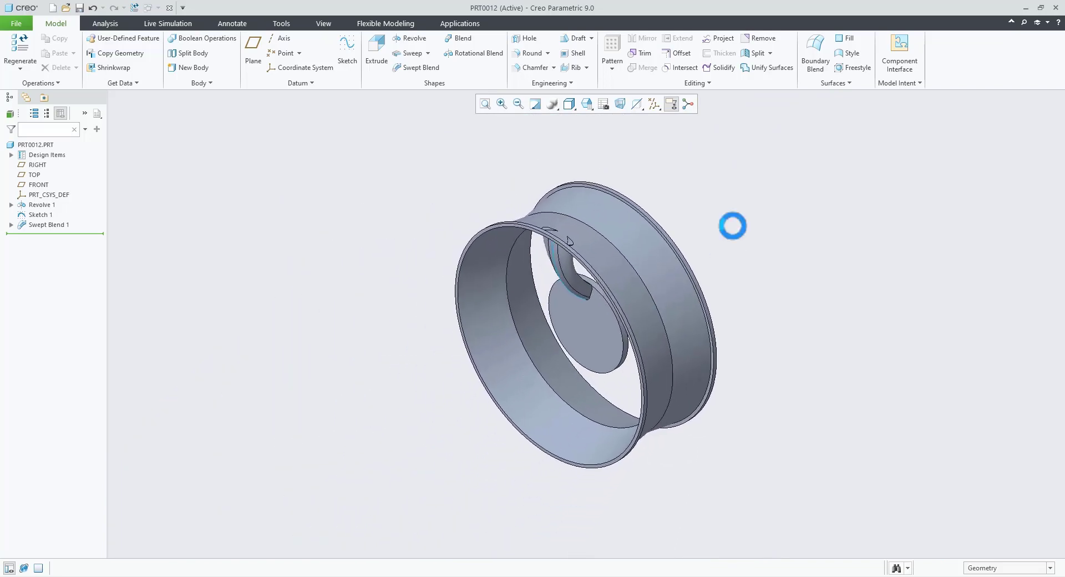
scroll(727, 227, down, 1)
click(51, 227)
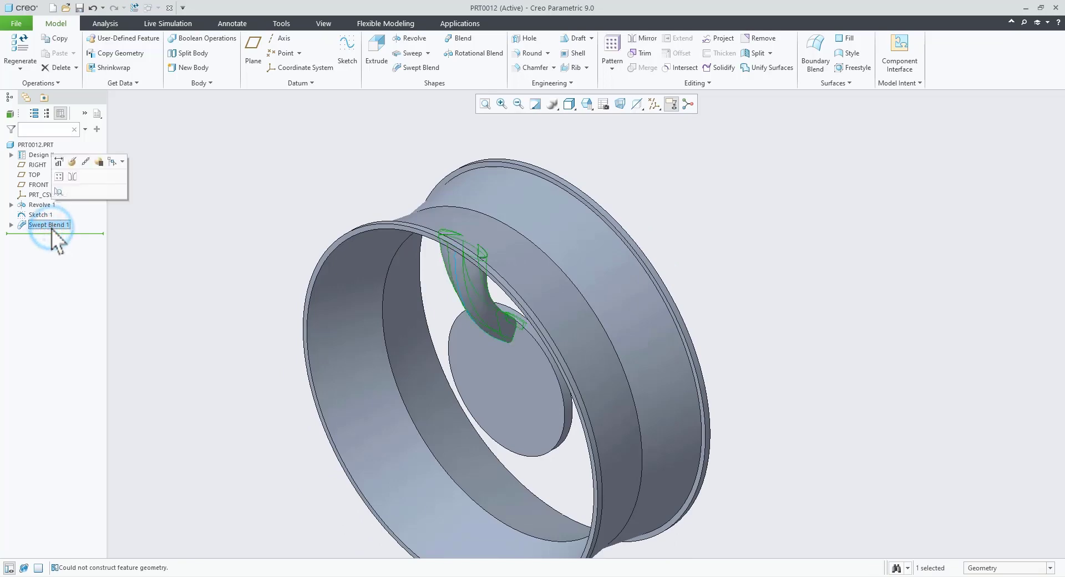
Step: Start an Axis-type pattern of the spoke around the central datum axis
click(606, 44)
click(52, 71)
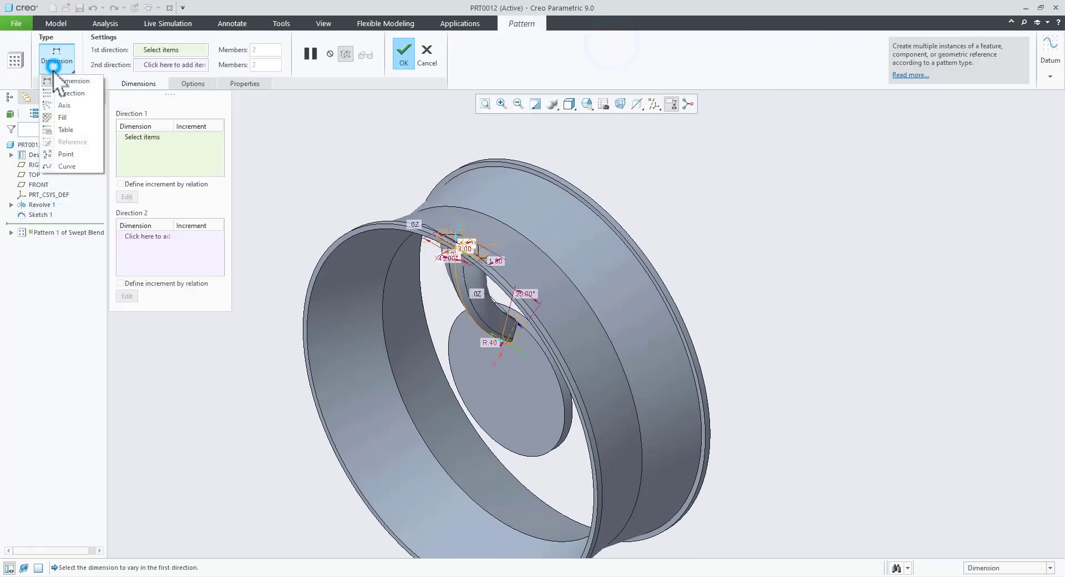
click(57, 104)
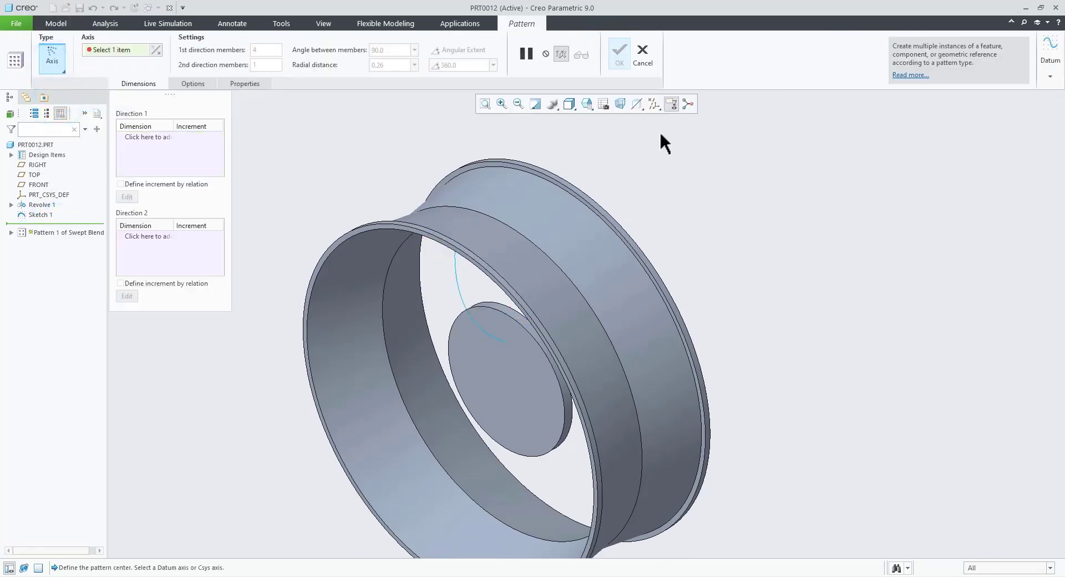
click(654, 105)
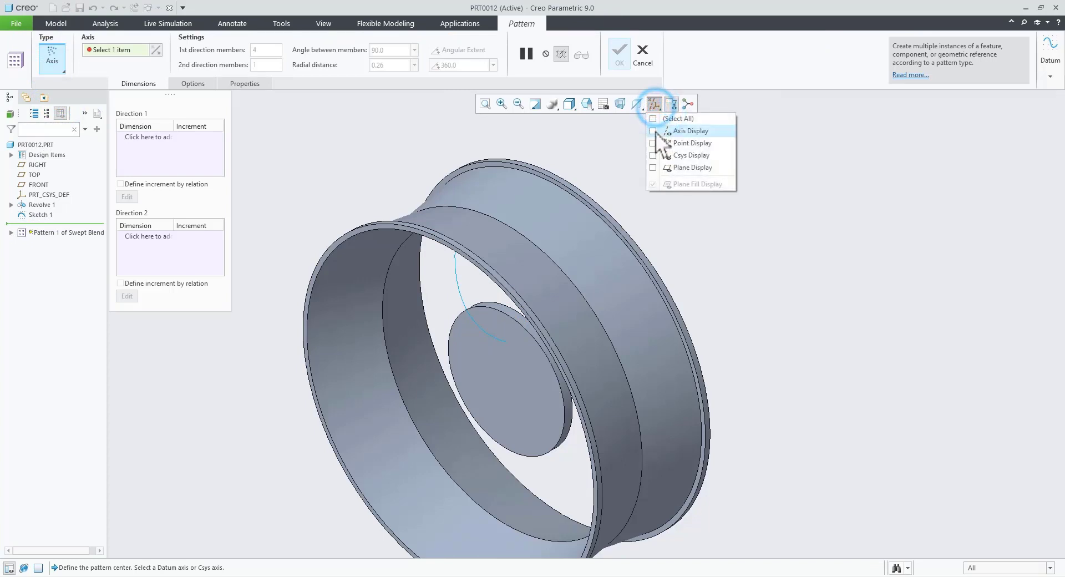
click(654, 132)
click(792, 285)
click(493, 387)
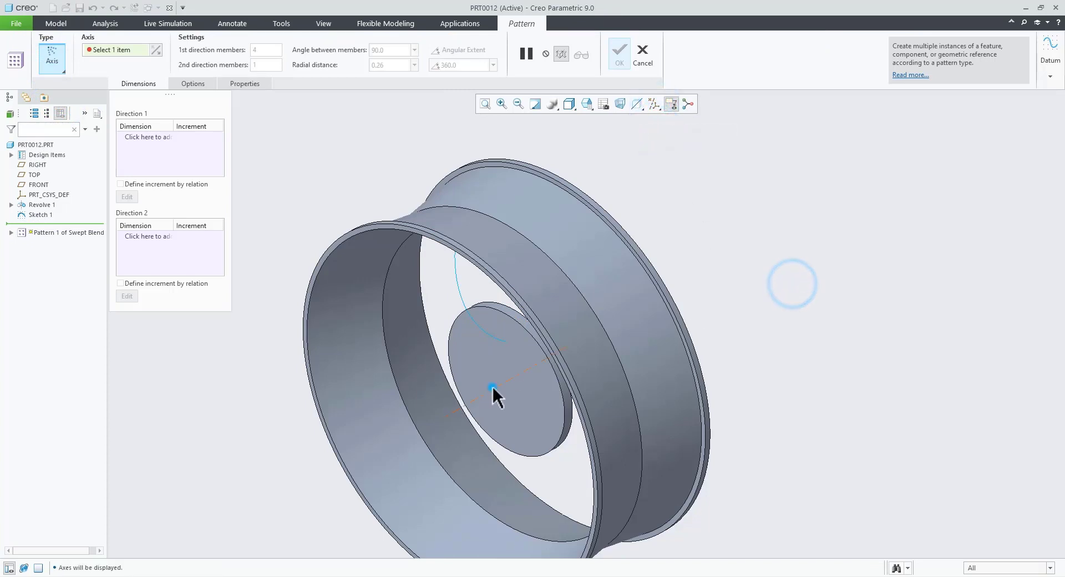
Step: Set the pattern to 8 members over a 360° angular extent, checking the reference drawing
double_click(263, 50)
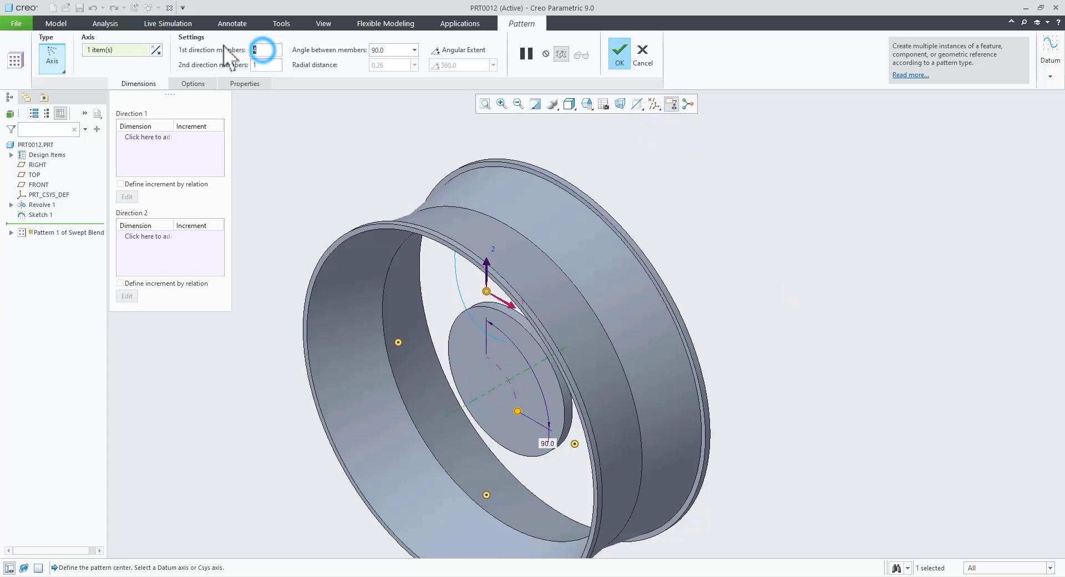
text(8)
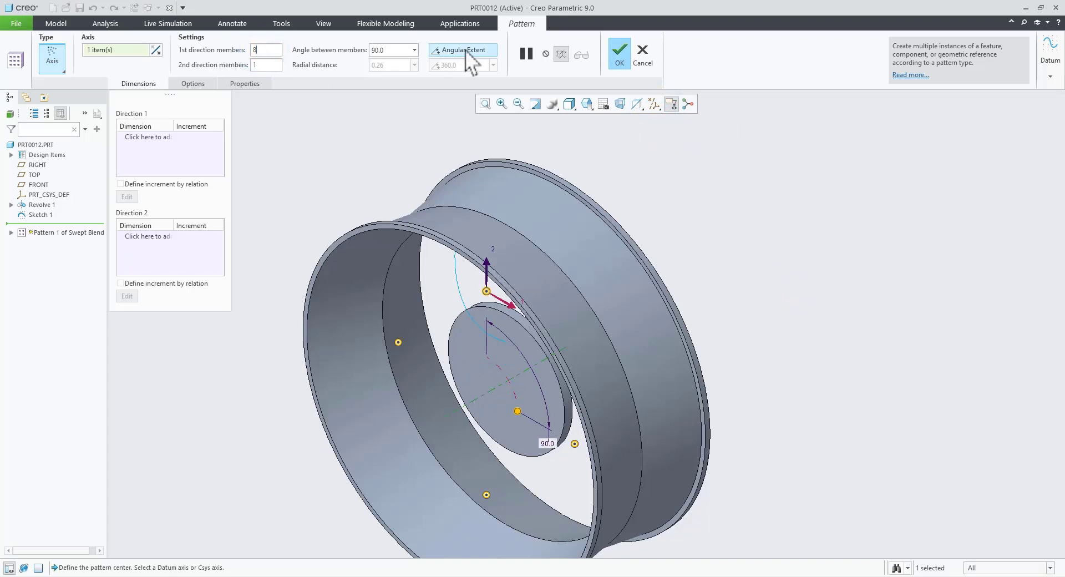
click(465, 50)
key(alt+Tab)
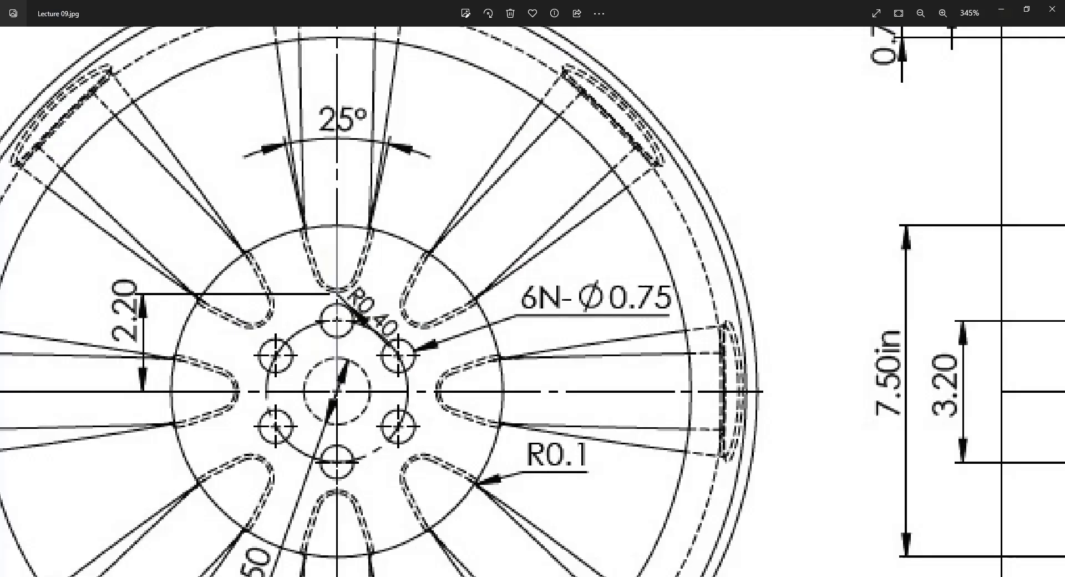
scroll(404, 412, down, 3)
scroll(402, 362, up, 1)
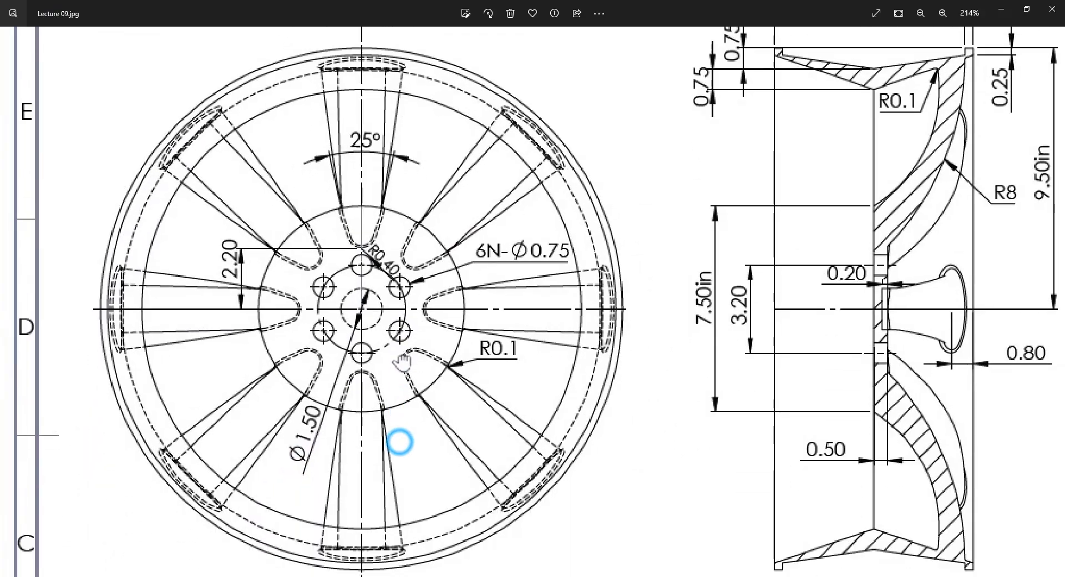
scroll(403, 361, down, 2)
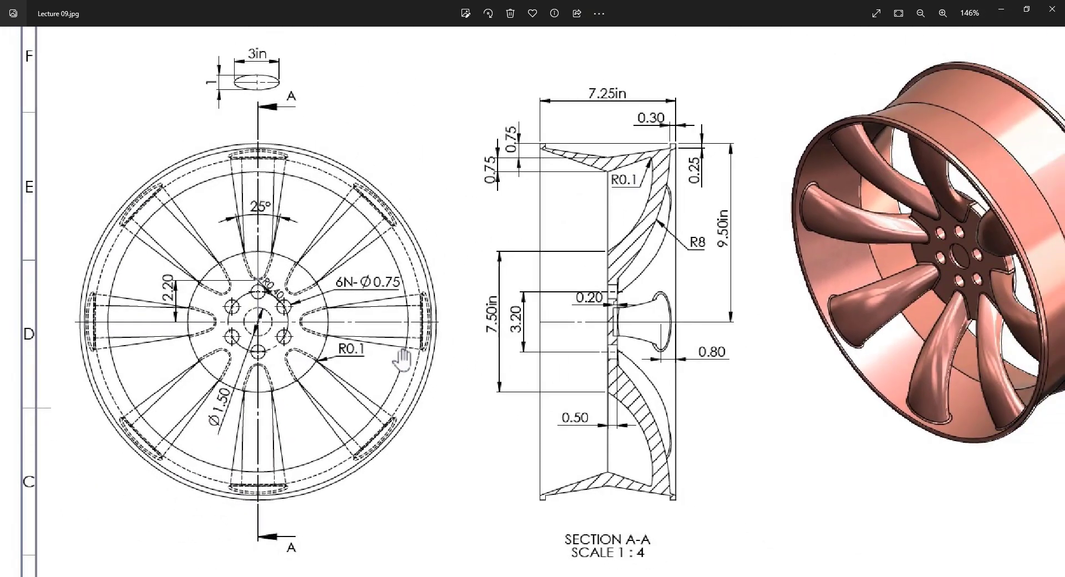
key(alt+Tab)
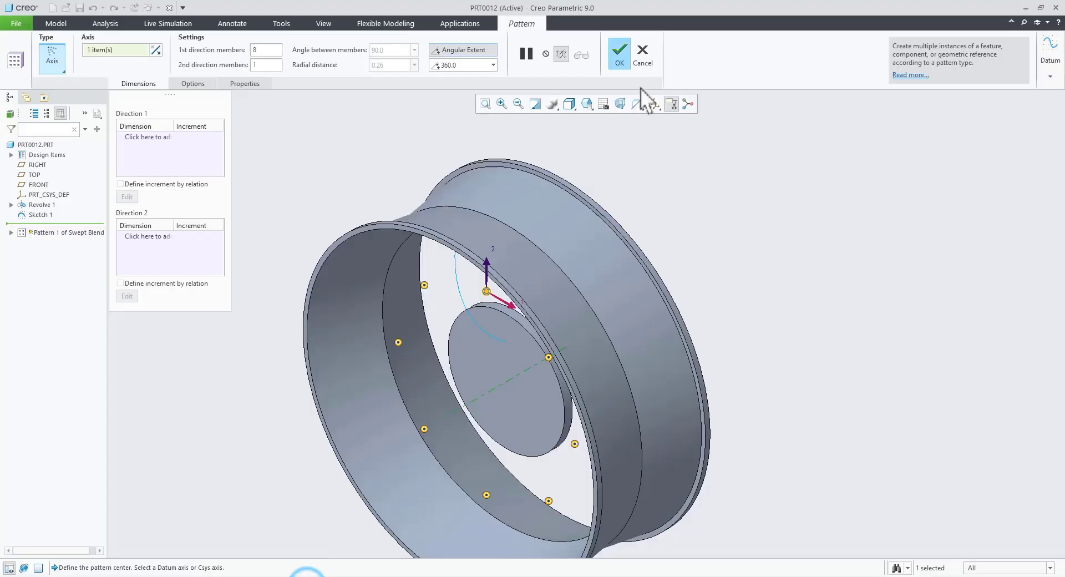
Step: Confirm Pattern 1 of eight spokes and inspect the wheel from the front
click(624, 59)
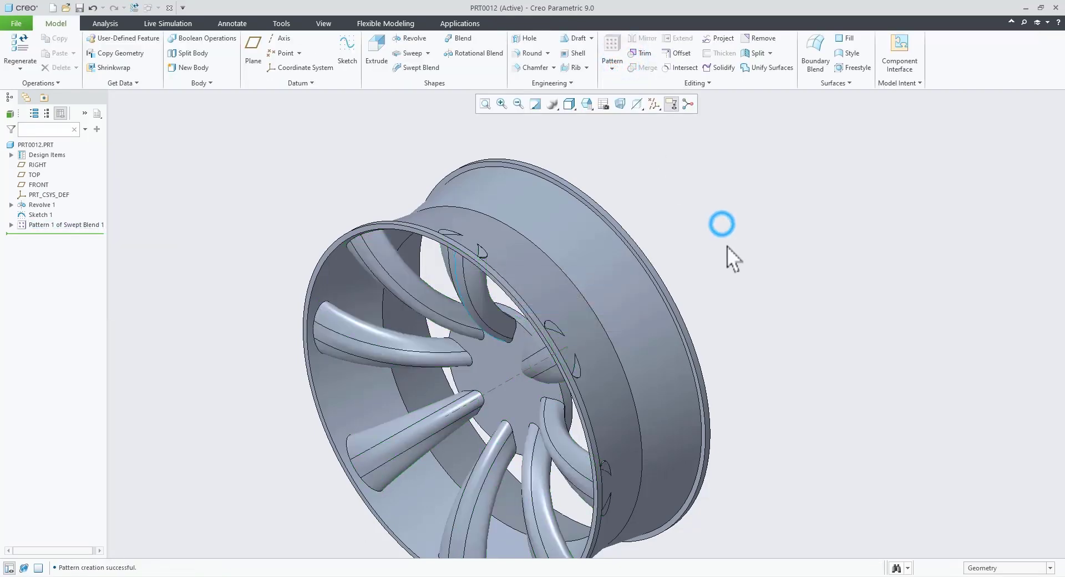
mouse_move(737, 316)
middle_down()
mouse_move(733, 350)
mouse_move(765, 320)
mouse_move(715, 374)
mouse_move(685, 385)
mouse_move(611, 375)
mouse_move(696, 355)
middle_up()
scroll(568, 319, down, 5)
scroll(588, 333, up, 3)
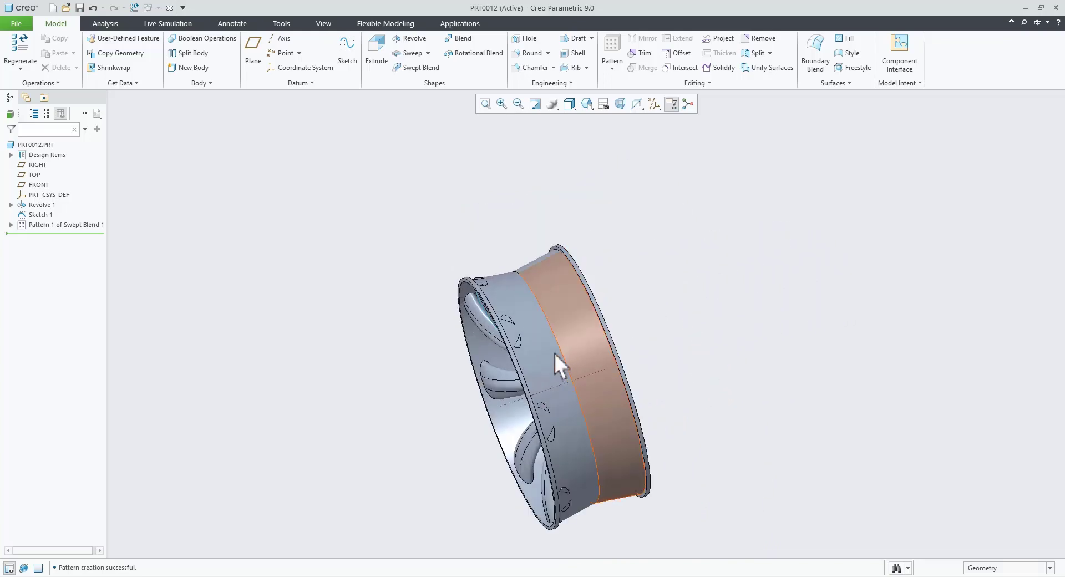
scroll(533, 341, up, 3)
scroll(460, 307, up, 1)
scroll(460, 305, up, 2)
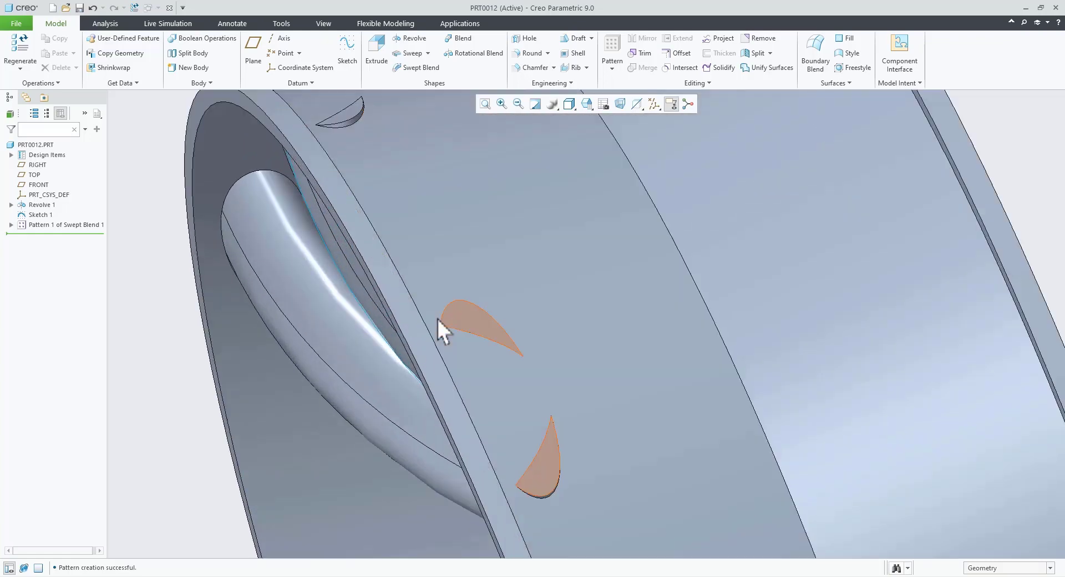
scroll(438, 322, up, 1)
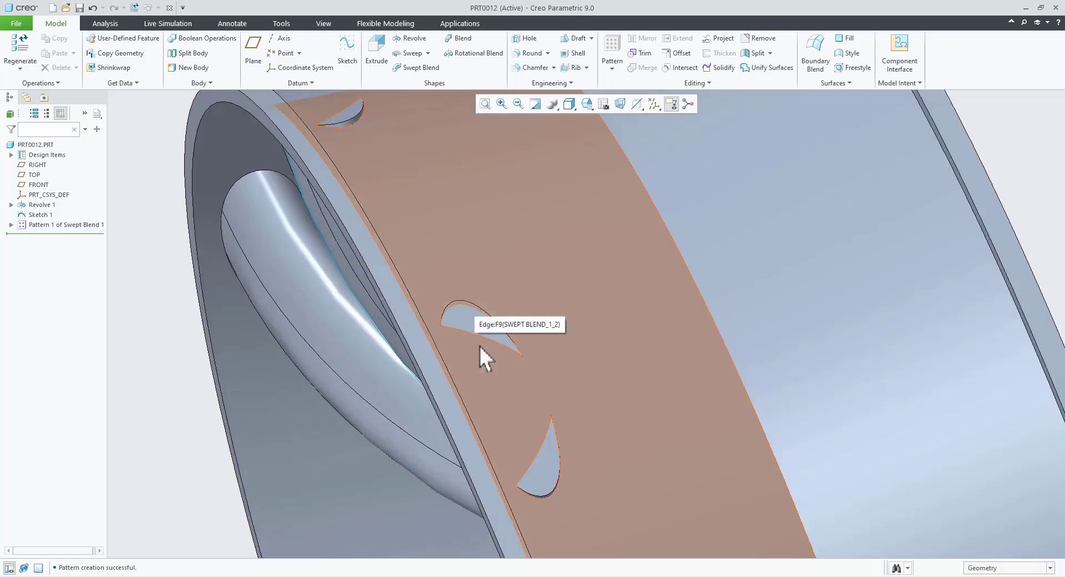
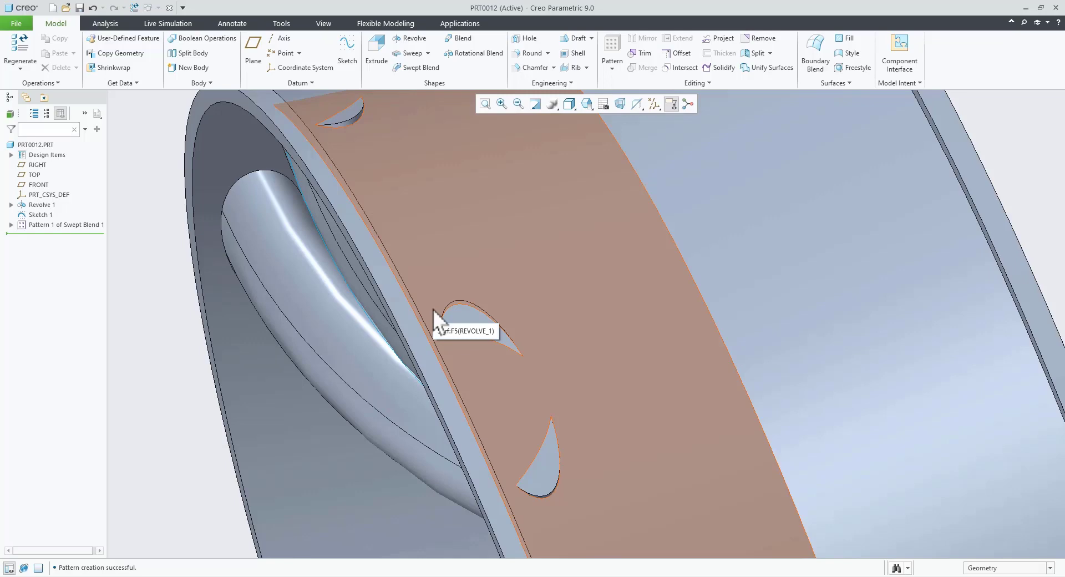
Step: Turn on datum plane display and start a revolve sketched on the RIGHT plane
scroll(432, 307, down, 3)
scroll(499, 360, down, 3)
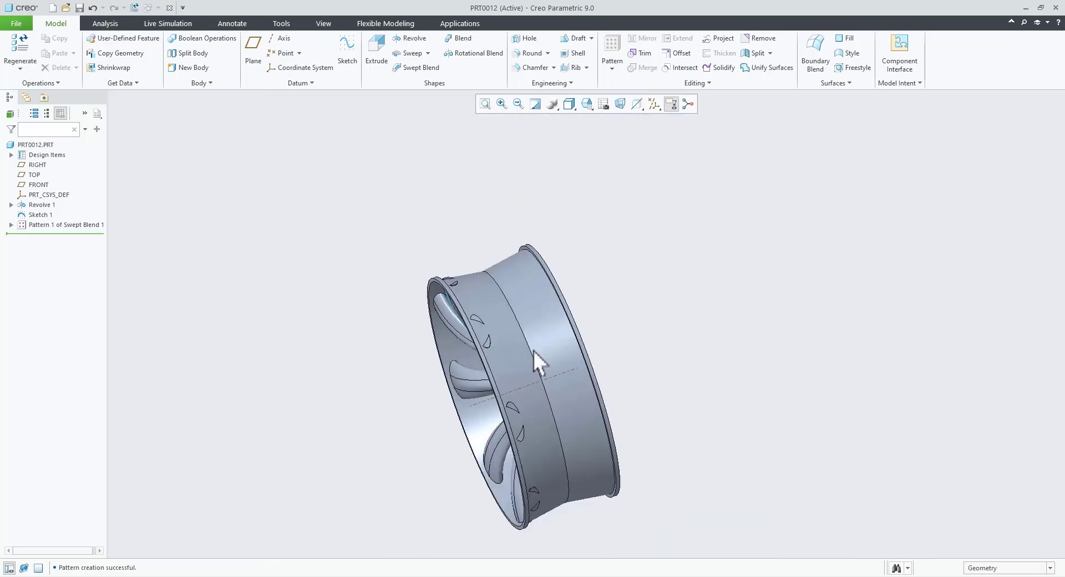
scroll(516, 416, down, 1)
scroll(557, 534, down, 1)
scroll(557, 537, up, 2)
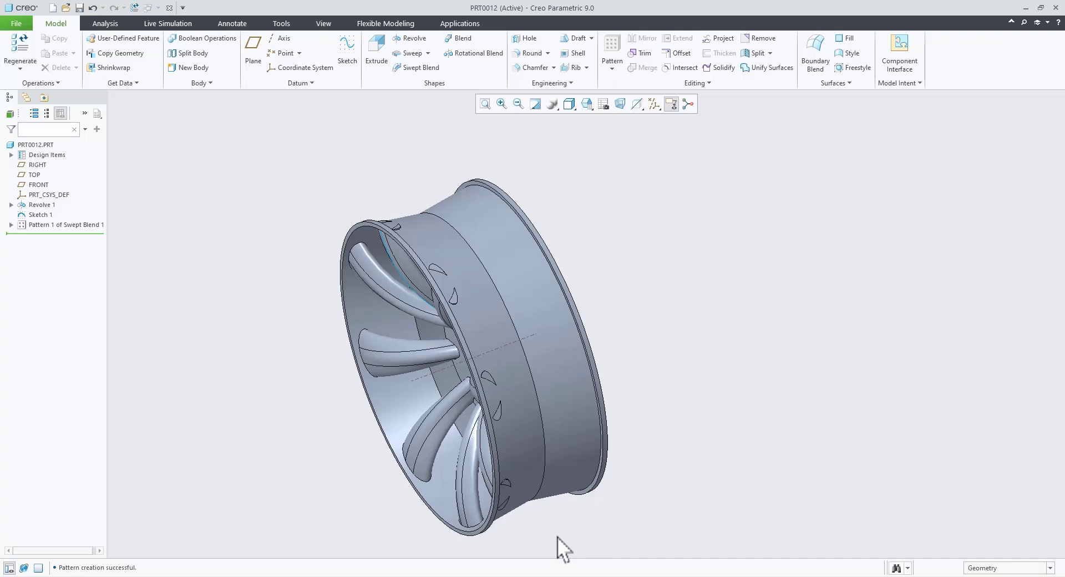
click(655, 105)
click(652, 168)
click(716, 325)
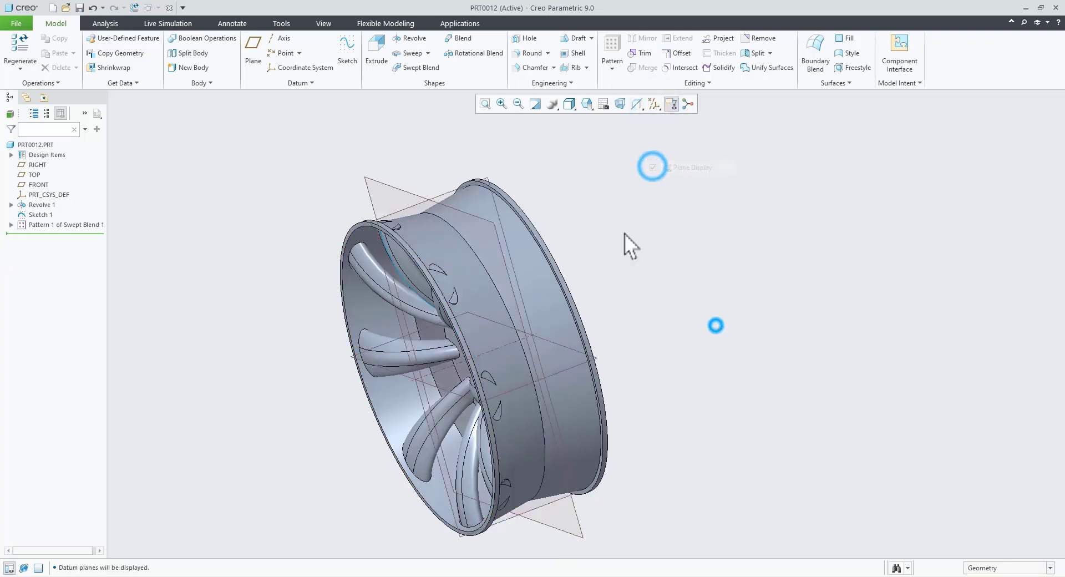
click(455, 188)
click(487, 141)
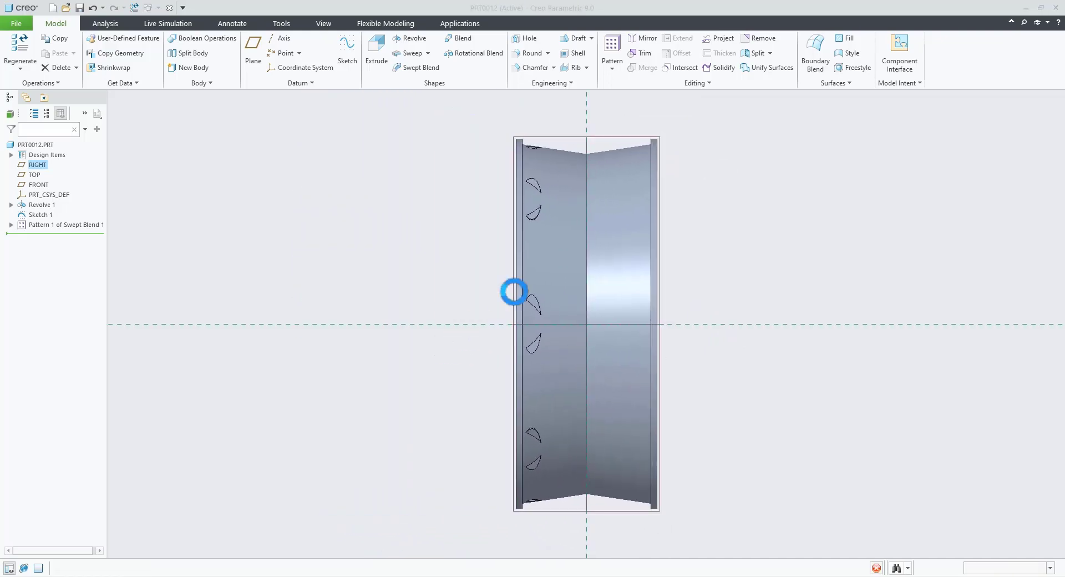
Step: Add the rim surface plus sloped and vertical rim edges as sketch references
scroll(588, 144, down, 3)
scroll(549, 222, up, 1)
scroll(554, 249, down, 1)
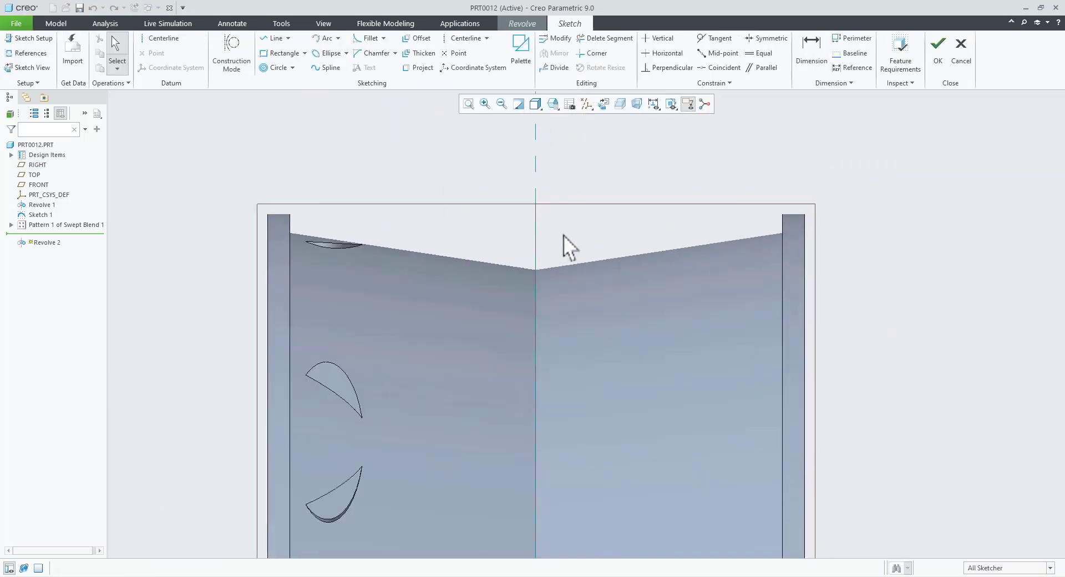
scroll(563, 235, down, 1)
right_click(572, 234)
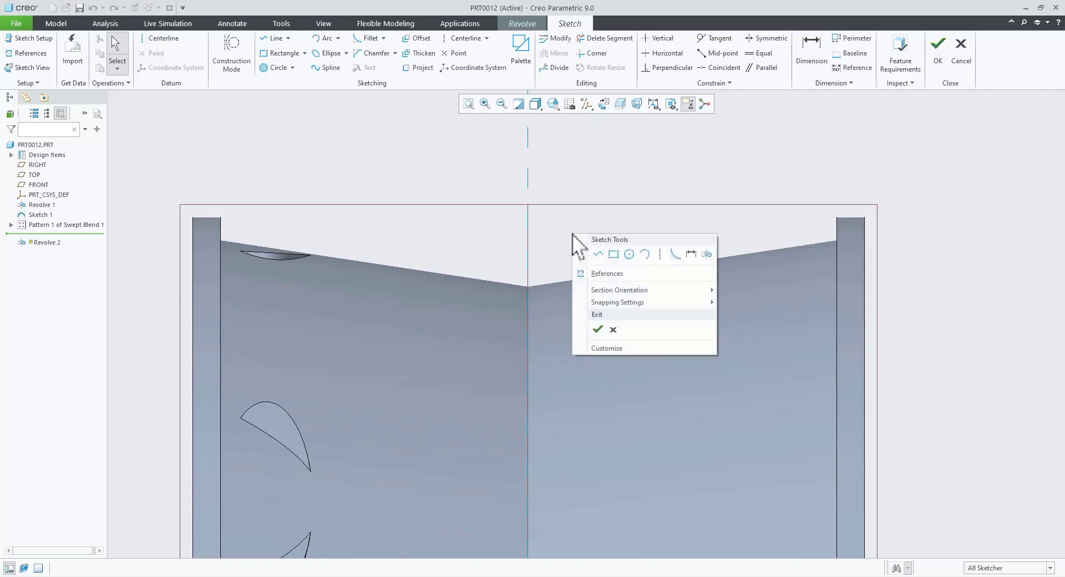
click(608, 274)
click(218, 227)
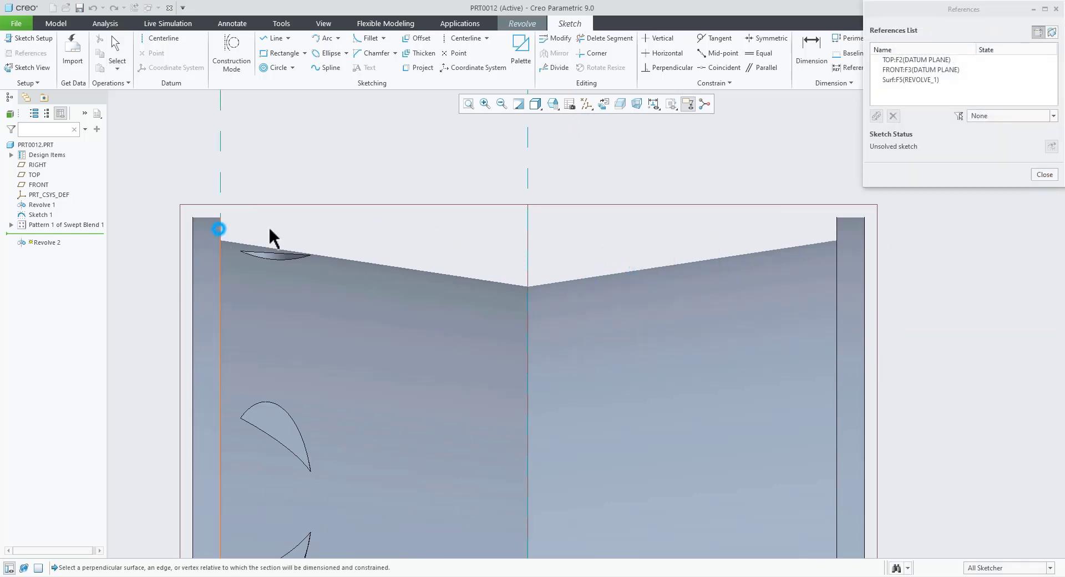
click(334, 257)
click(637, 268)
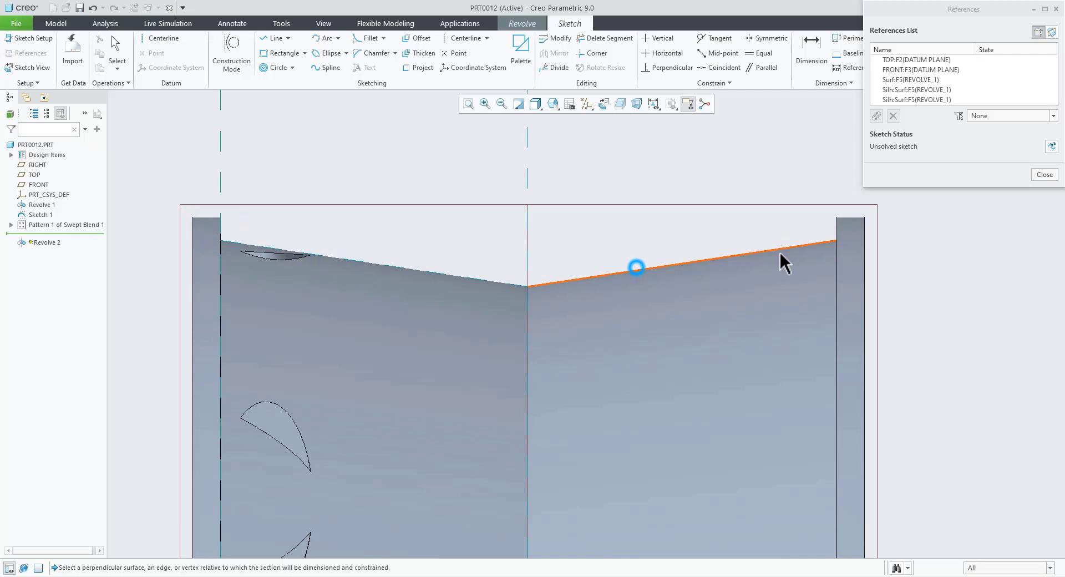
click(837, 229)
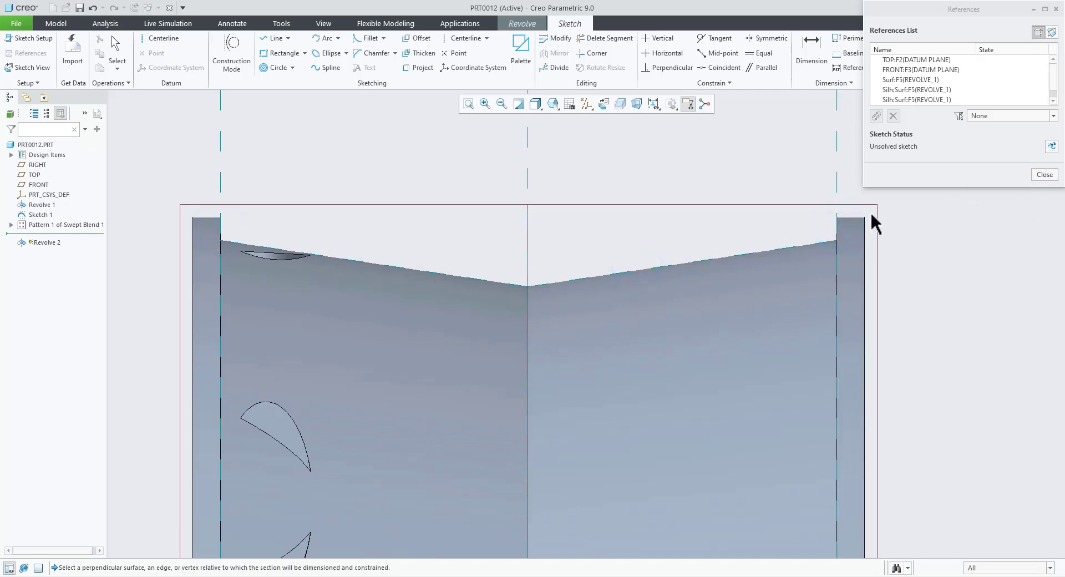
click(861, 216)
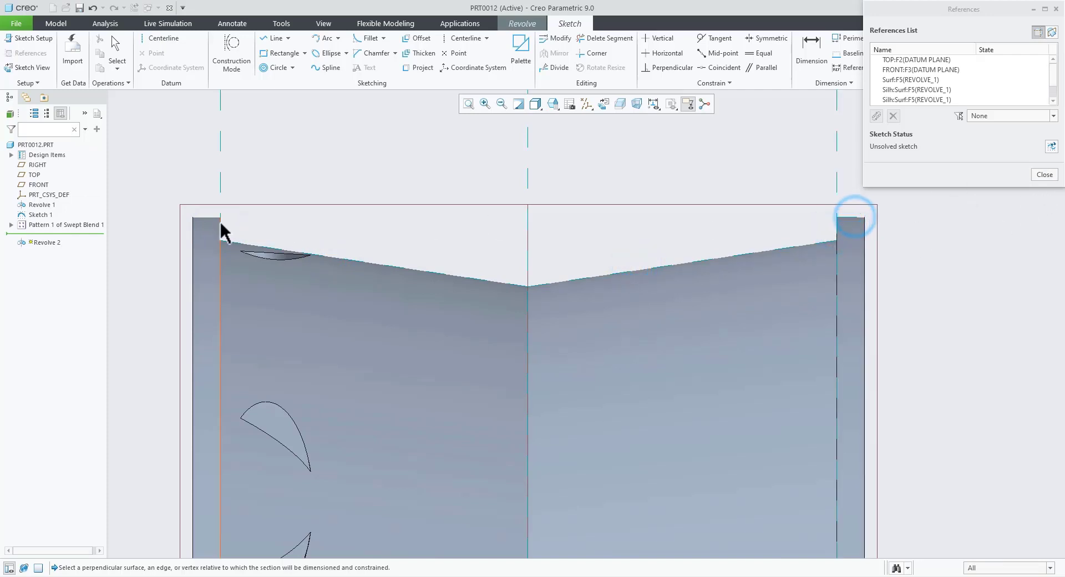
click(1045, 174)
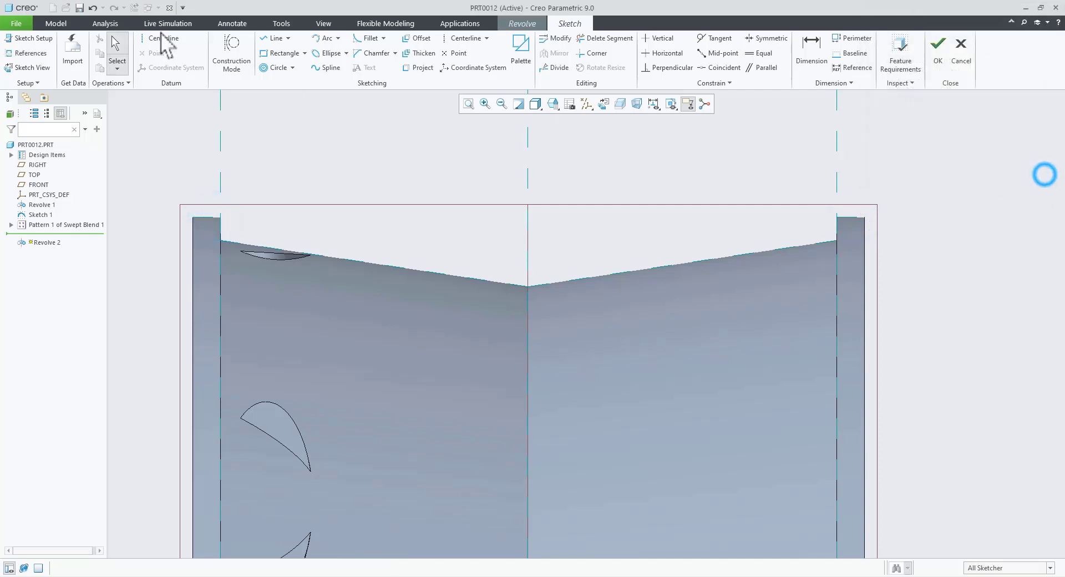
Step: Draw a closed line profile from the top-left rim corner down to the V's centre
click(264, 37)
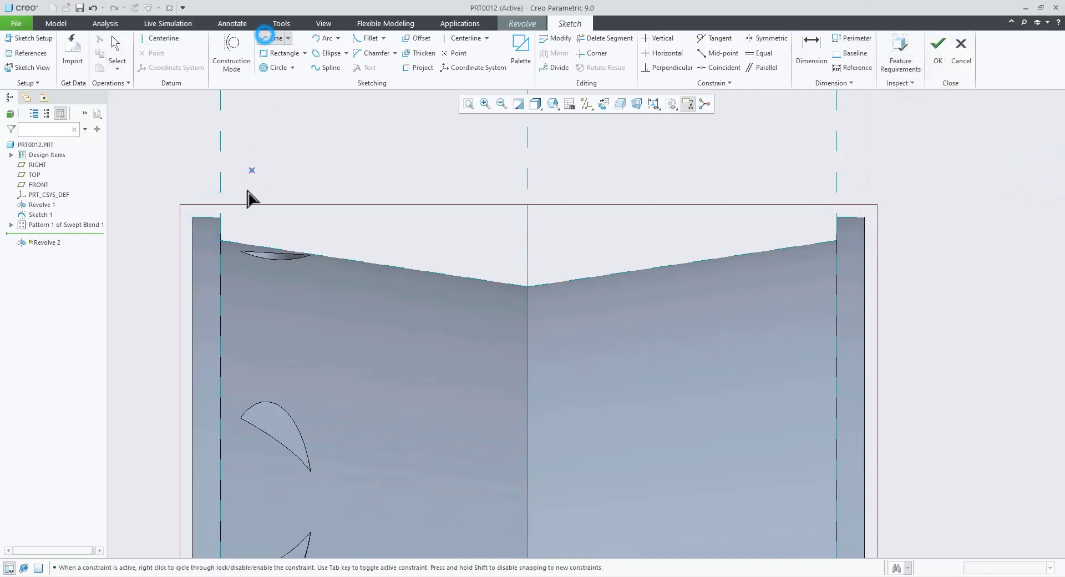
click(219, 218)
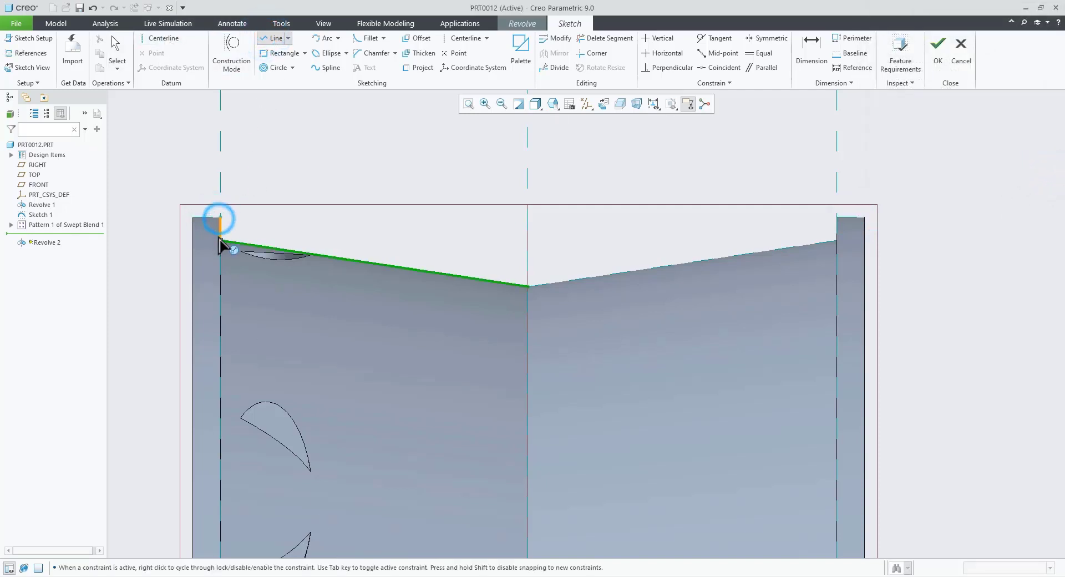
click(527, 287)
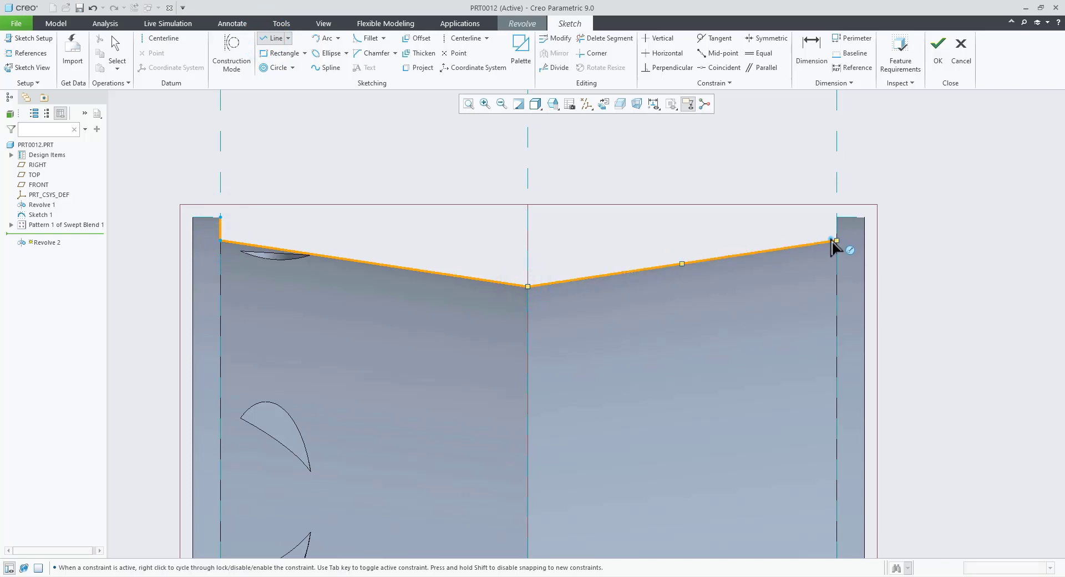
click(221, 217)
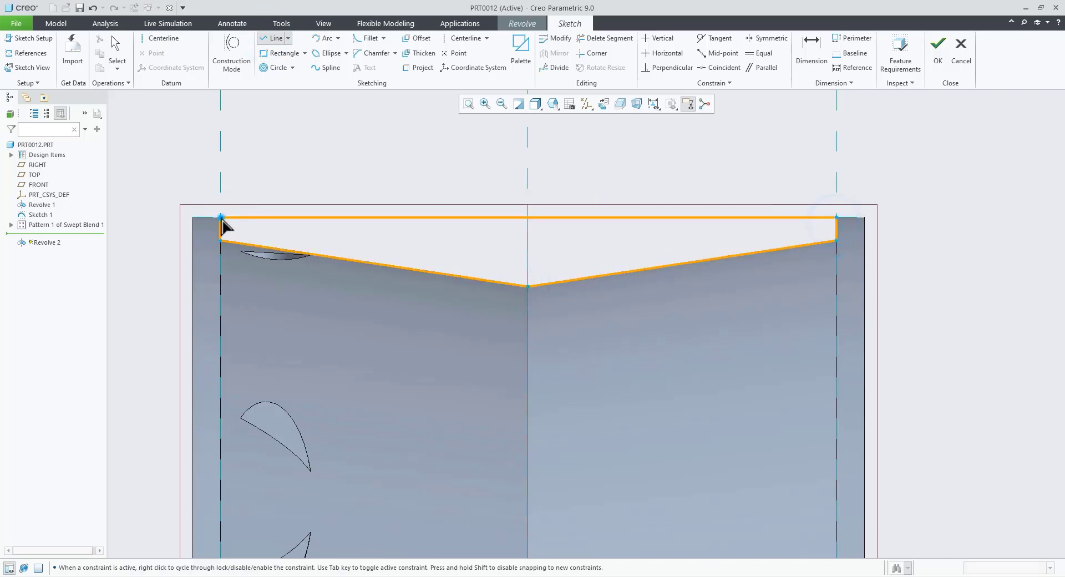
middle_click(408, 152)
scroll(411, 147, down, 5)
click(636, 232)
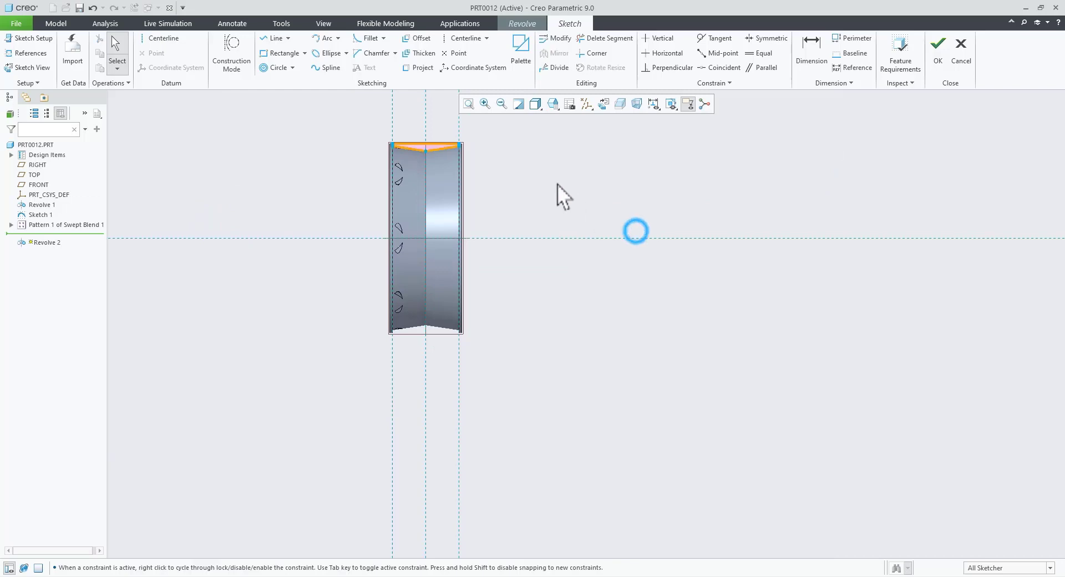
Step: Add a horizontal centerline as the axis of revolution and accept the sketch
right_click(557, 184)
click(642, 206)
click(287, 244)
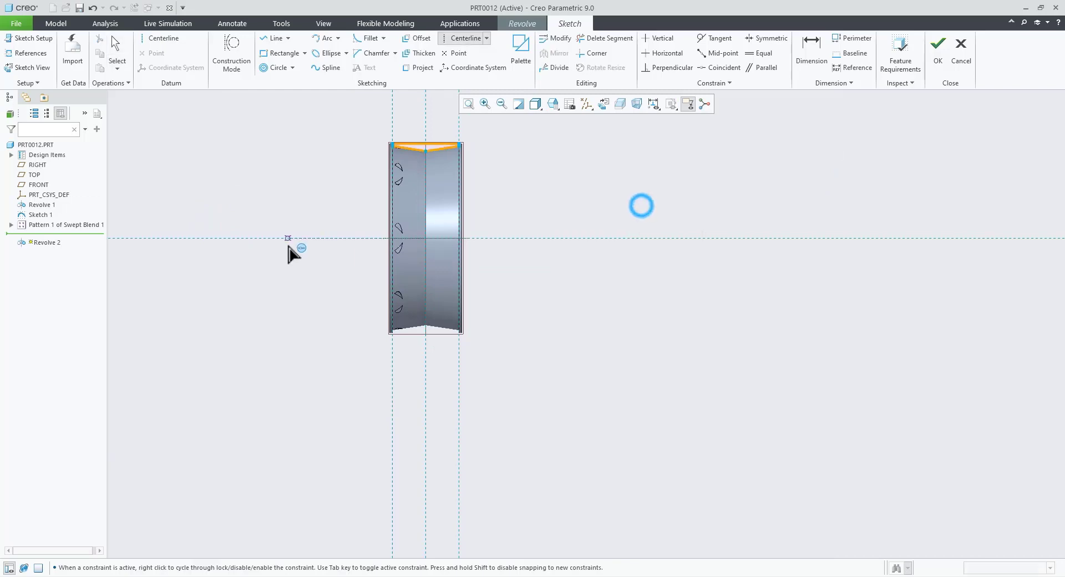
click(335, 239)
middle_click(467, 146)
scroll(460, 142, up, 2)
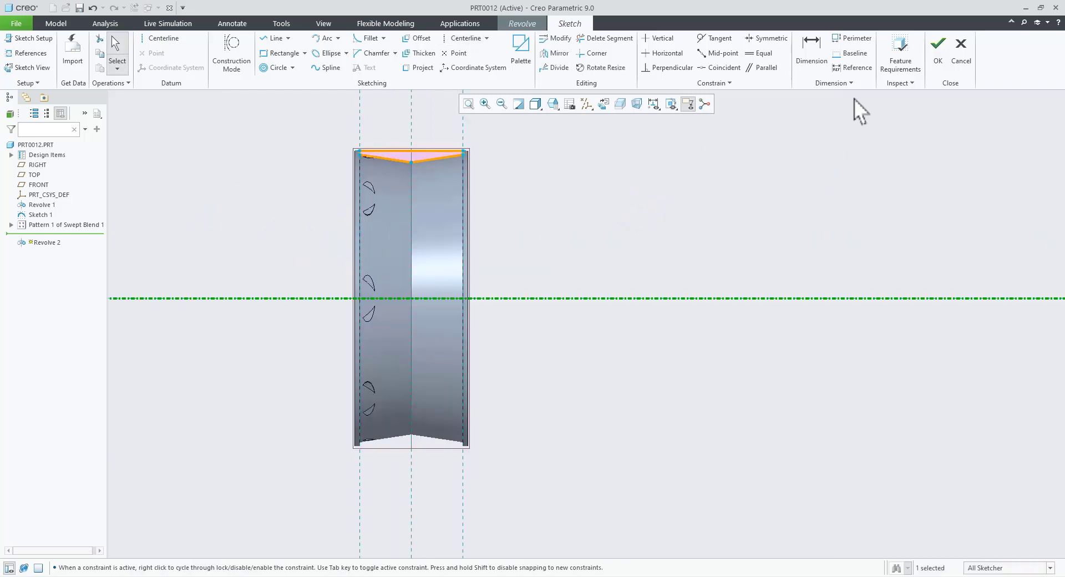
click(935, 53)
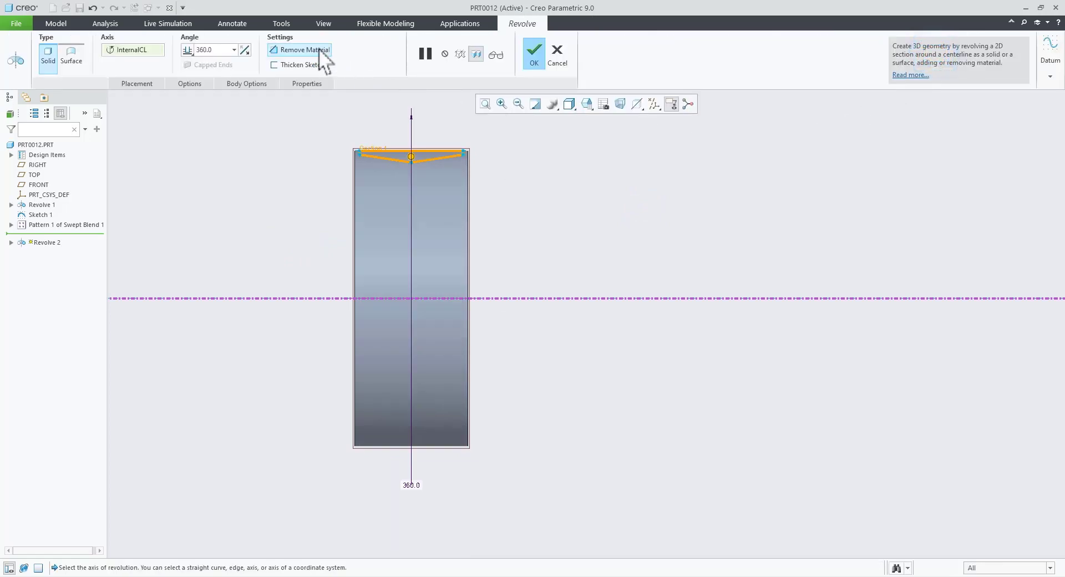
Step: Set Revolve 2 to remove material and finish the cut around the rim
click(318, 49)
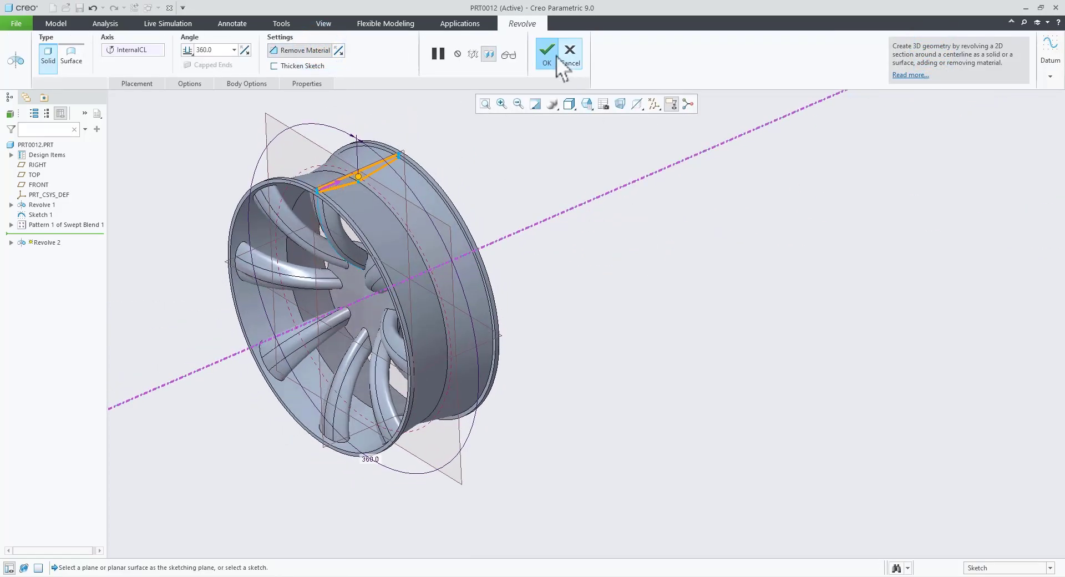
click(557, 56)
scroll(409, 372, down, 3)
middle_drag(409, 372, 332, 401)
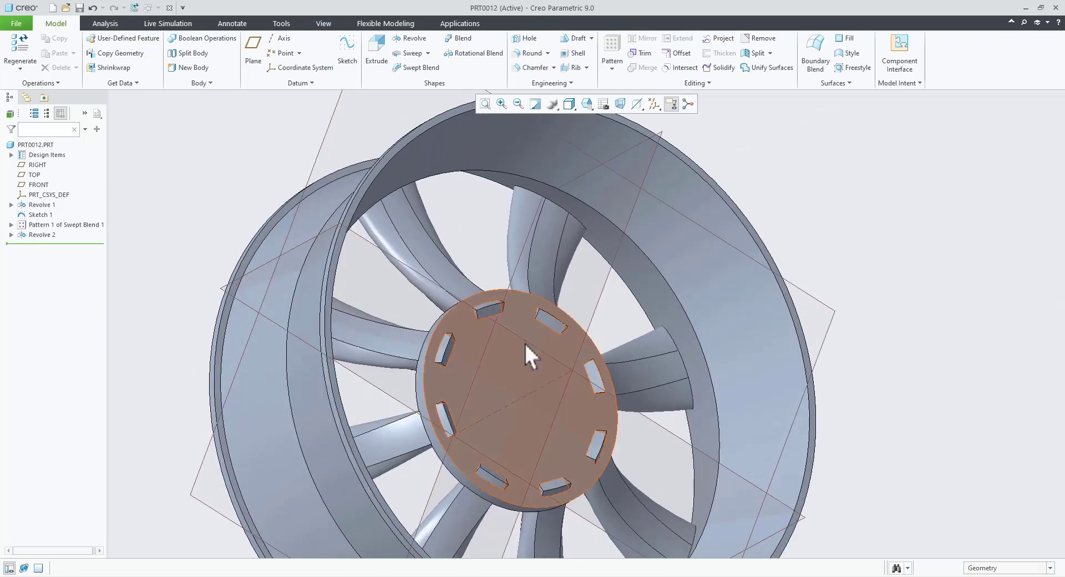
Step: Reopen Revolve 2's section sketch and switch the display to hidden lines
click(33, 236)
click(54, 168)
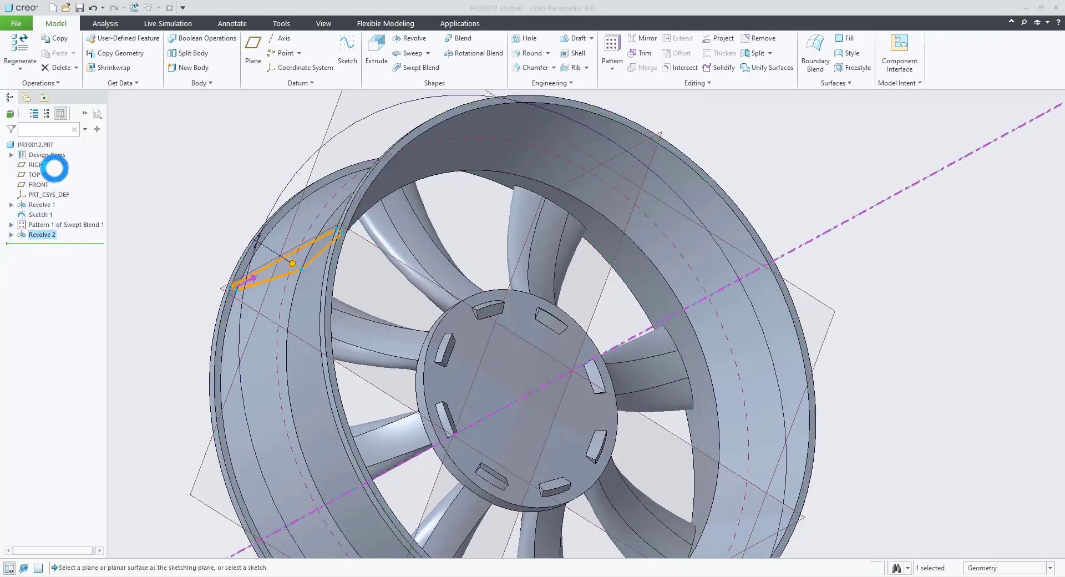
click(212, 129)
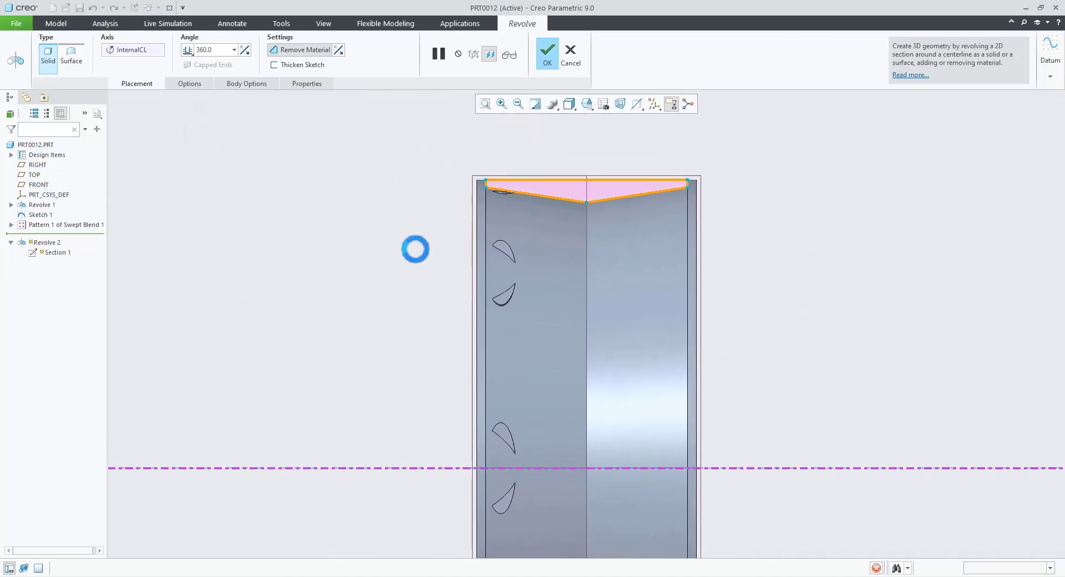
click(540, 109)
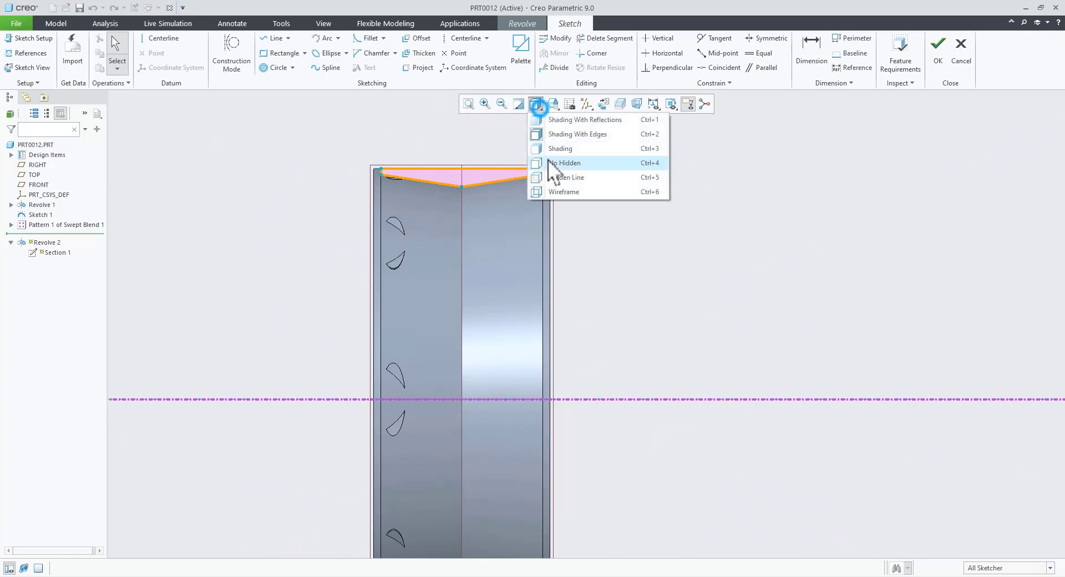
click(550, 178)
scroll(499, 344, up, 2)
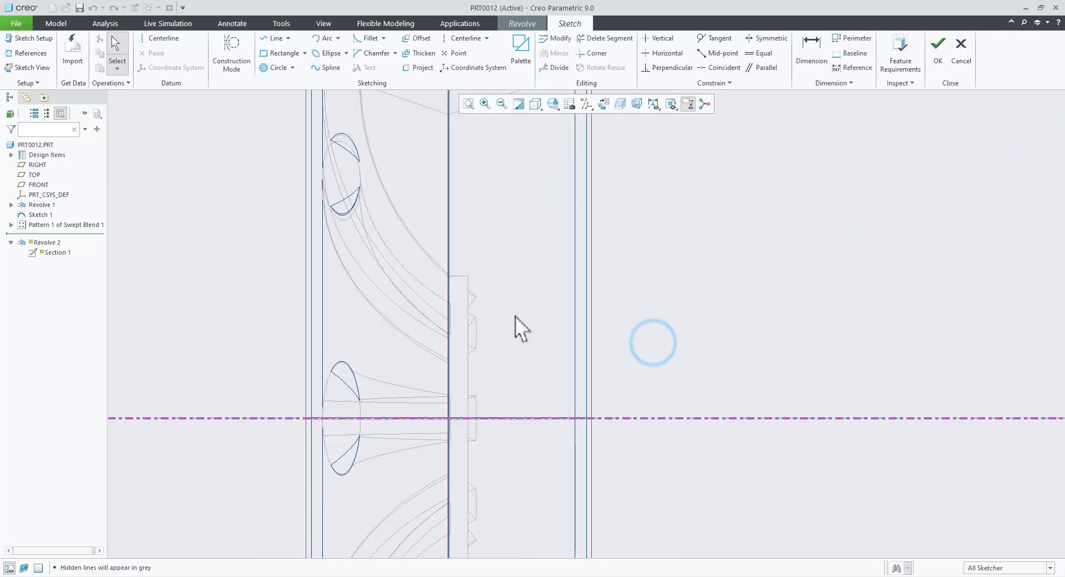
scroll(514, 316, up, 2)
Step: Add the hub's edges as sketch references
right_click(468, 235)
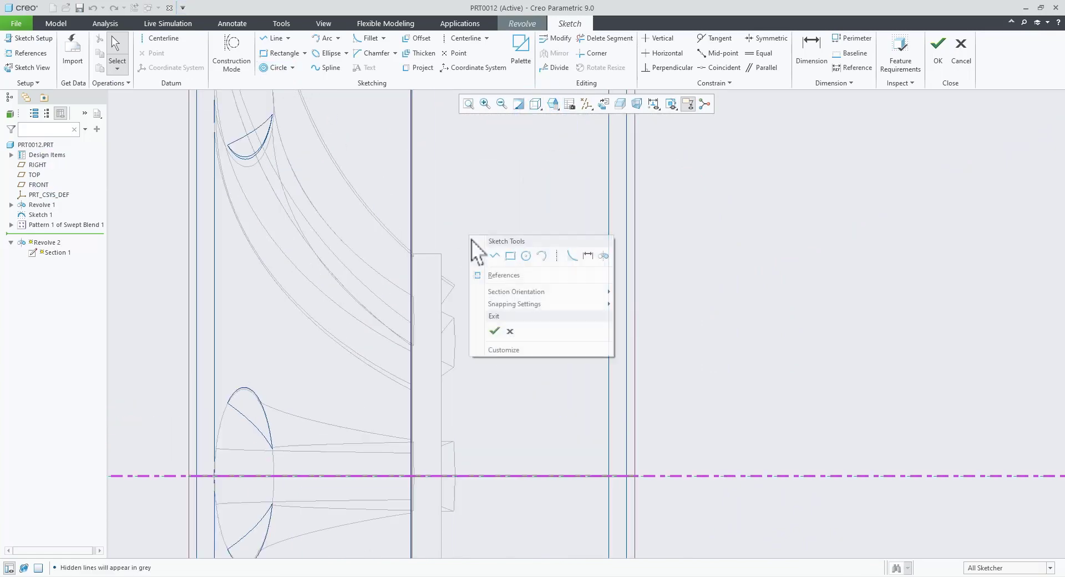
click(505, 276)
click(441, 262)
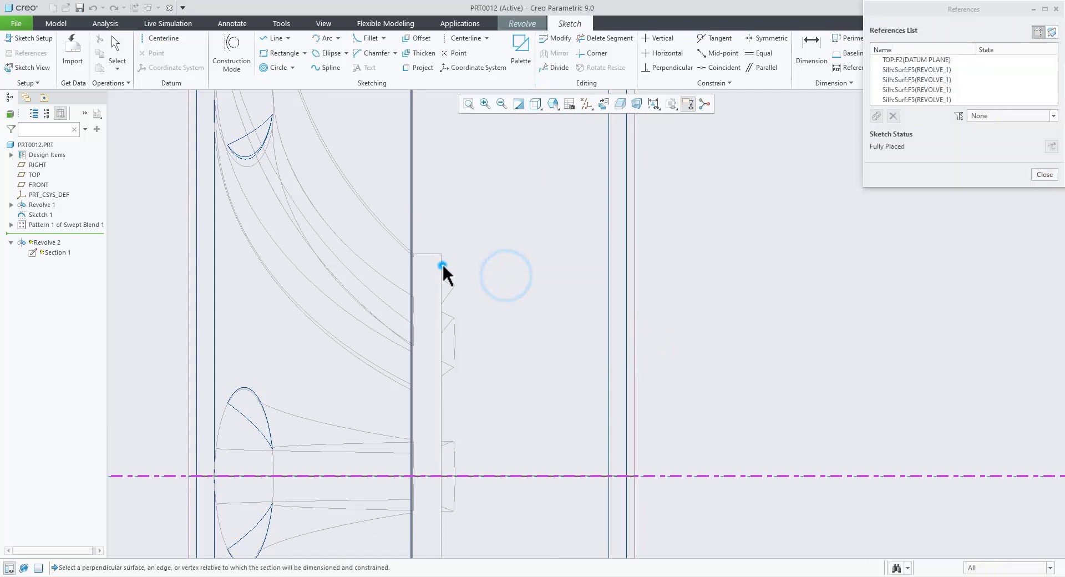
click(435, 253)
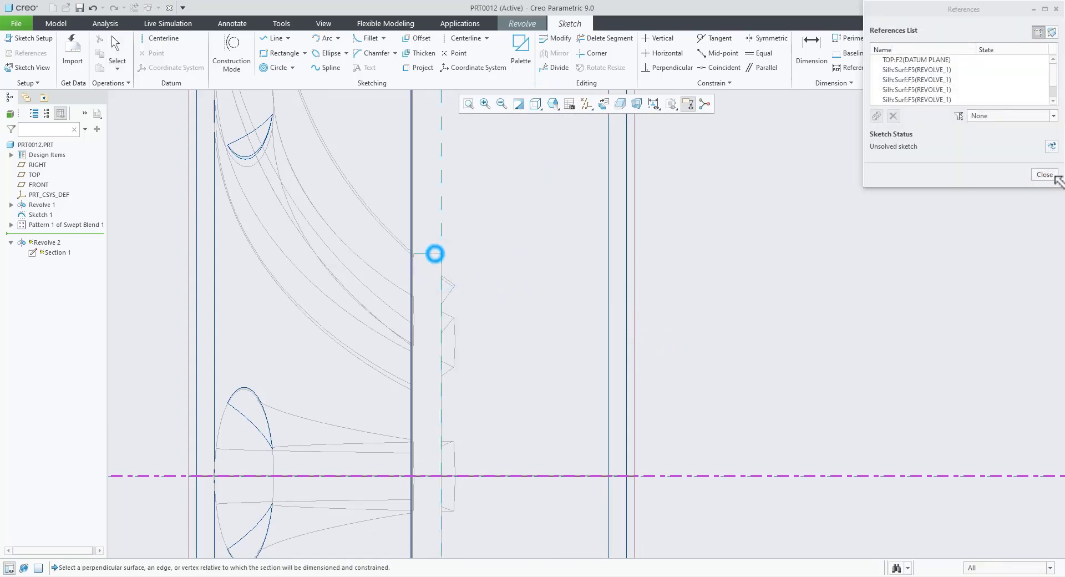
click(1041, 174)
Step: Draw a 0.5-wide rectangle from the hub face to the centreline and accept the sketch
click(264, 51)
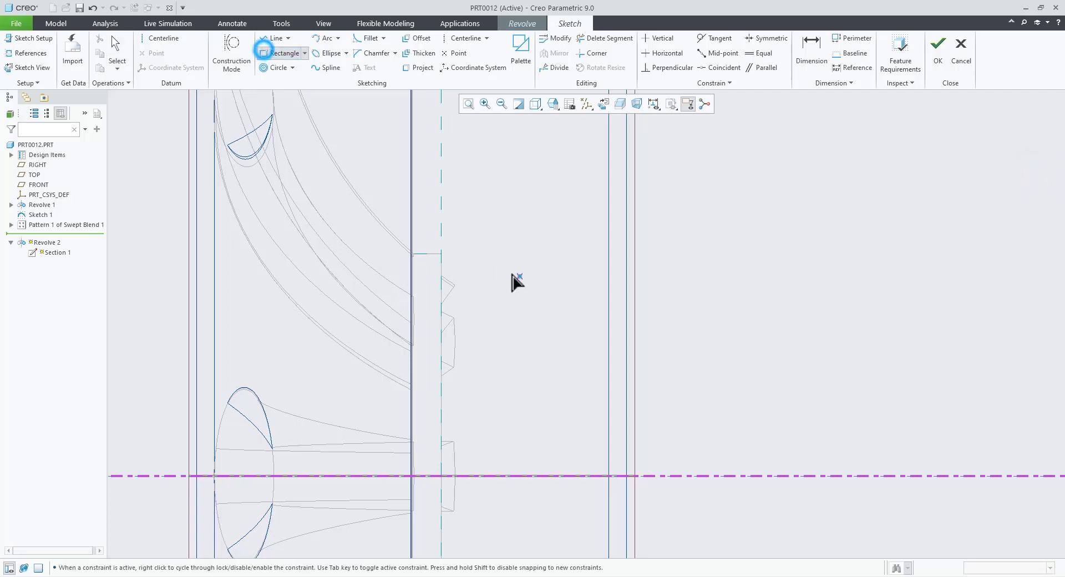
click(441, 254)
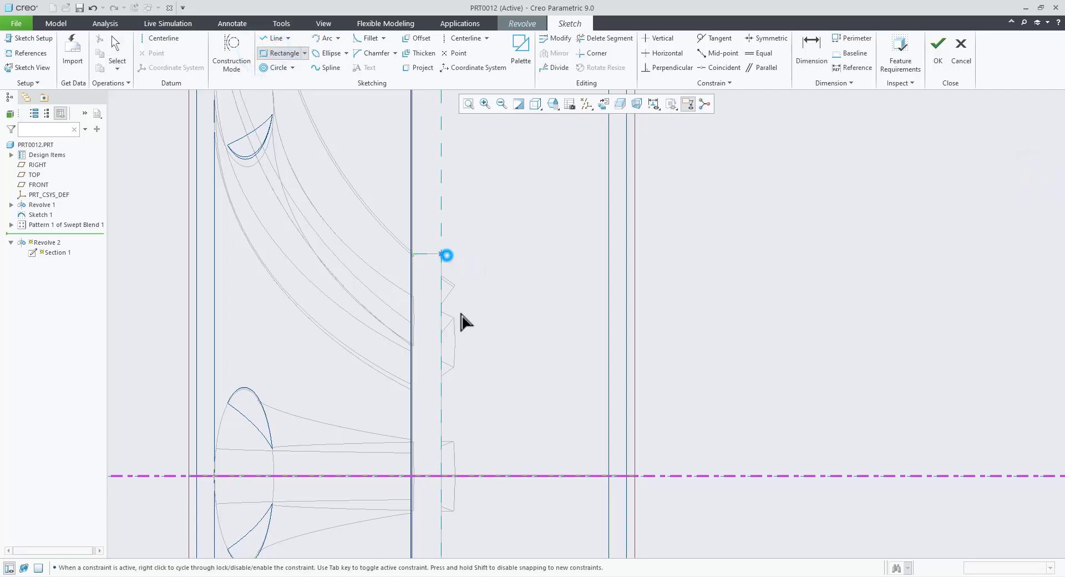
click(456, 476)
middle_click(527, 323)
double_click(451, 232)
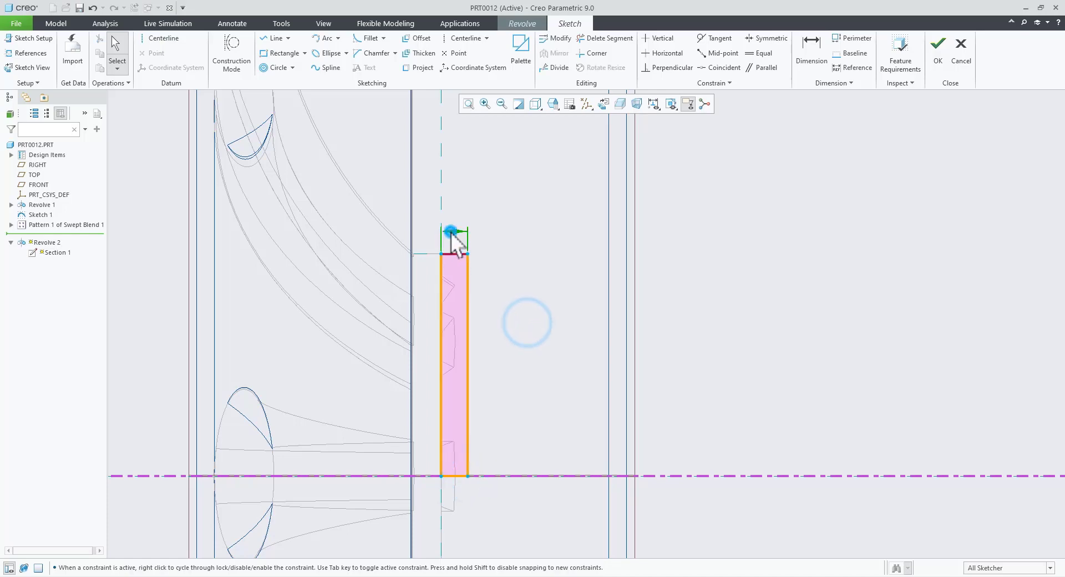
text(0.5)
key(Return)
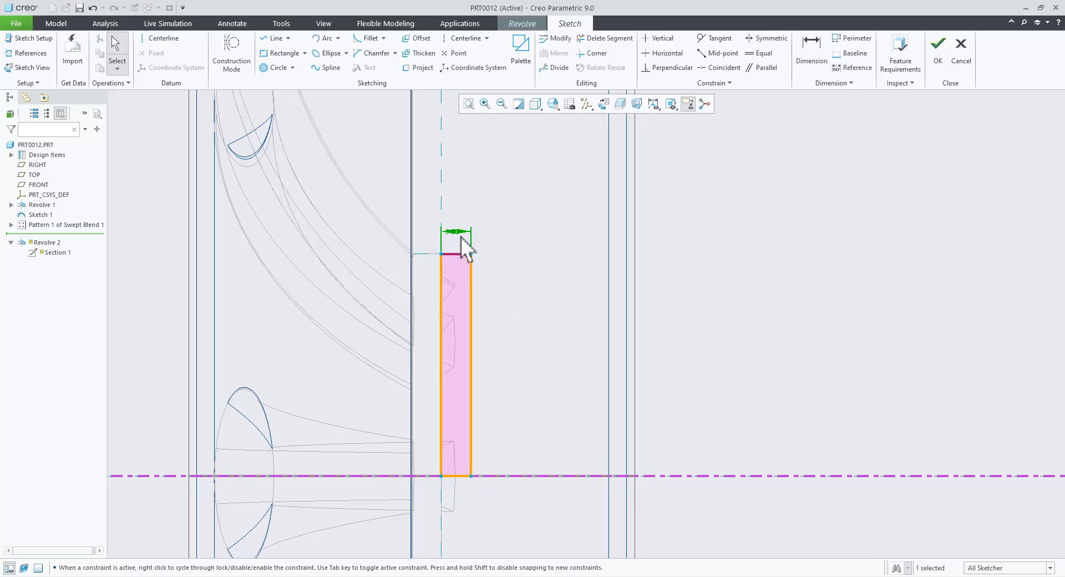
click(940, 55)
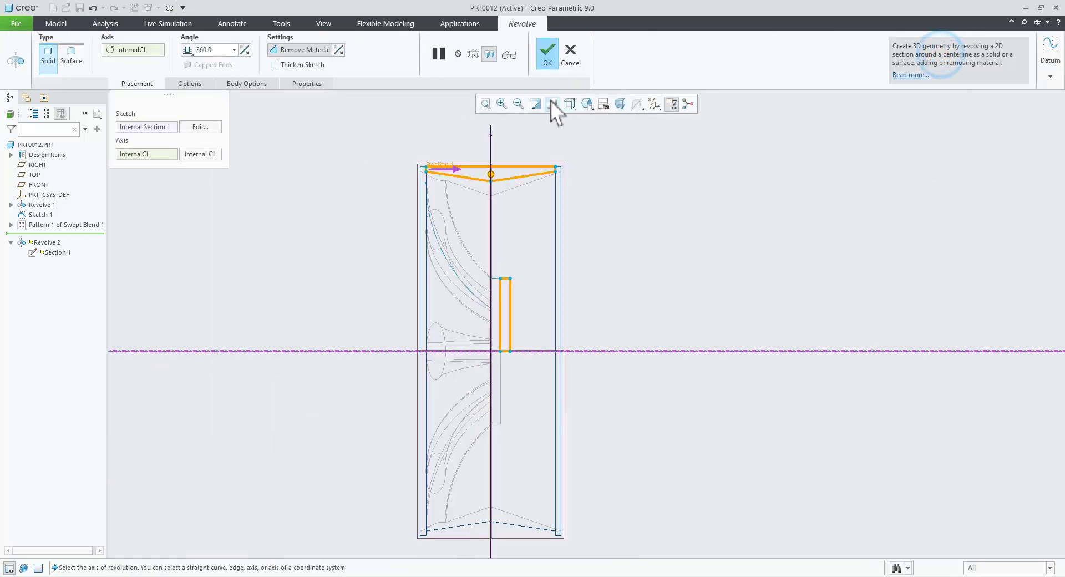
Step: Switch the display to Shaded with Edges and inspect the recessed hub
click(571, 108)
click(580, 141)
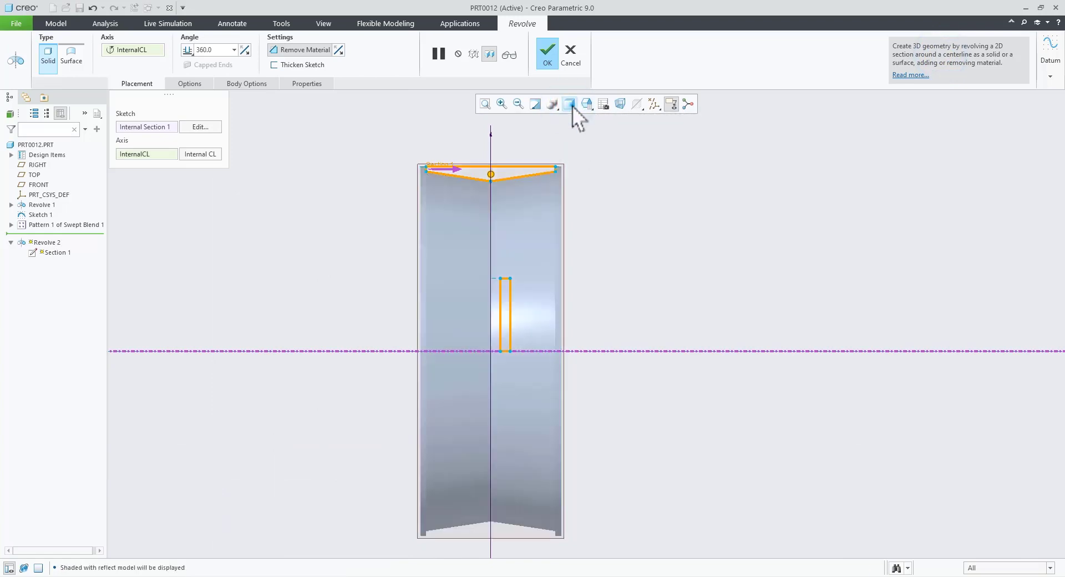
click(569, 104)
click(582, 137)
mouse_move(615, 296)
middle_down()
mouse_move(547, 302)
mouse_move(544, 319)
middle_up()
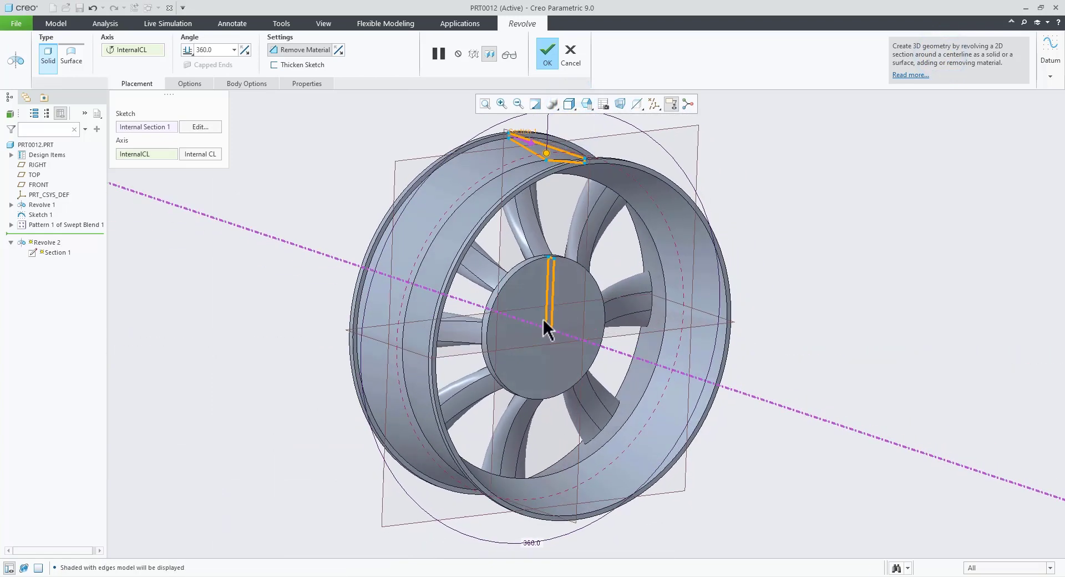
scroll(560, 289, down, 2)
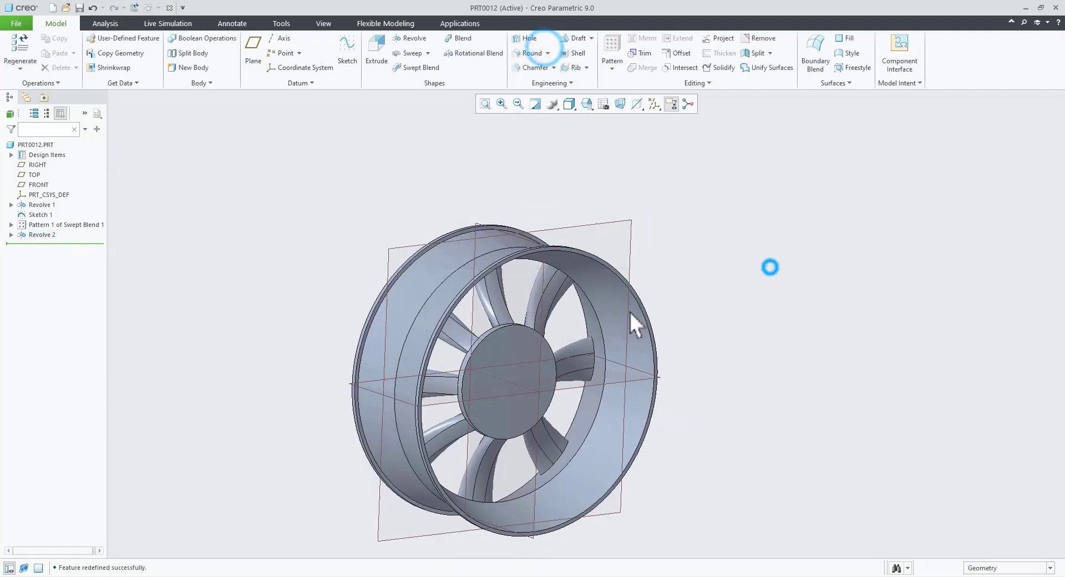
scroll(474, 355, up, 3)
mouse_move(434, 378)
middle_down()
mouse_move(380, 409)
mouse_move(399, 387)
mouse_move(394, 333)
mouse_move(396, 348)
mouse_move(435, 351)
mouse_move(399, 374)
mouse_move(435, 381)
mouse_move(532, 349)
mouse_move(523, 380)
middle_up()
scroll(490, 364, down, 3)
key(ctrl+d)
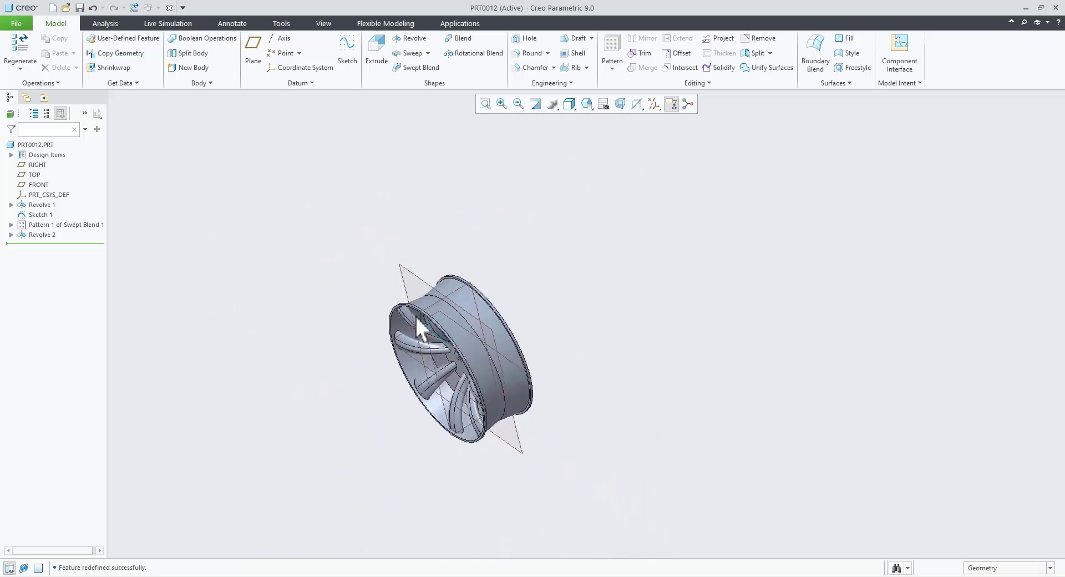
Step: Hide Sketch 1 in the model tree
click(38, 216)
click(60, 182)
click(296, 275)
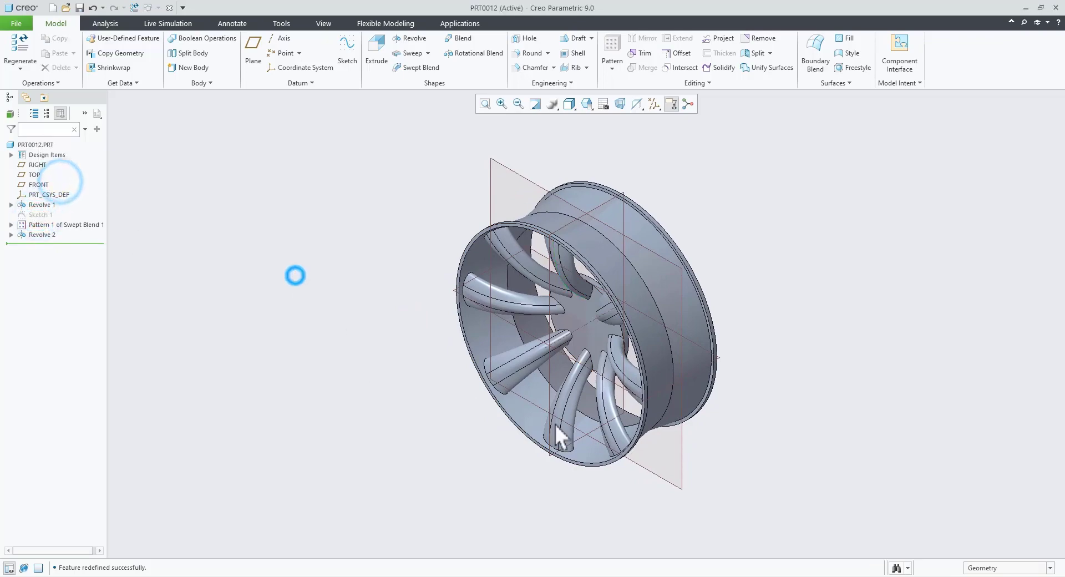
mouse_move(801, 421)
middle_down()
mouse_move(853, 359)
mouse_move(803, 395)
middle_up()
scroll(438, 490, up, 2)
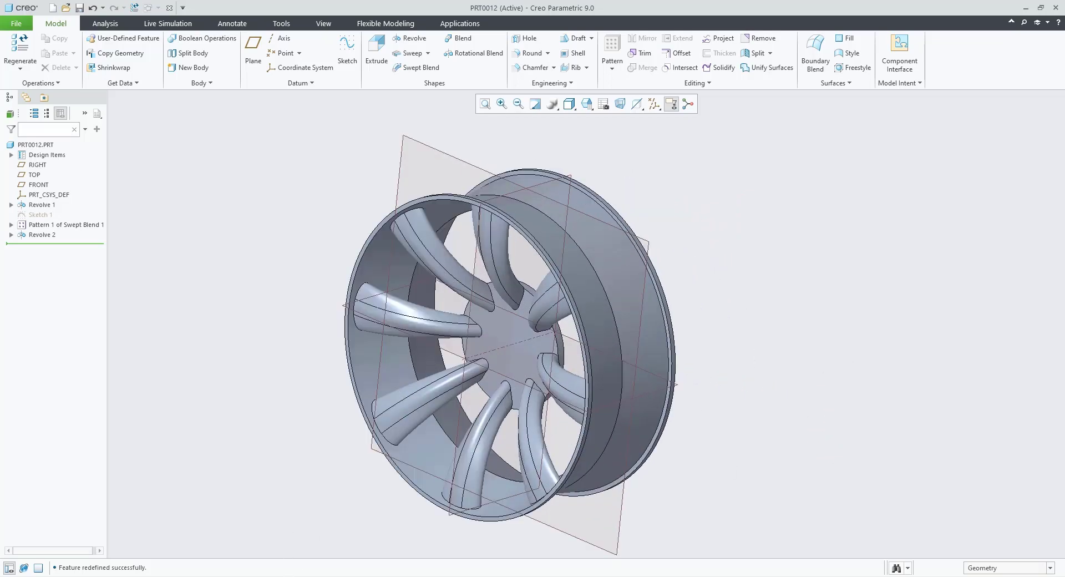
Step: Compare the wheel against the reference drawing
key(alt+Tab)
scroll(223, 367, down, 2)
scroll(223, 366, up, 2)
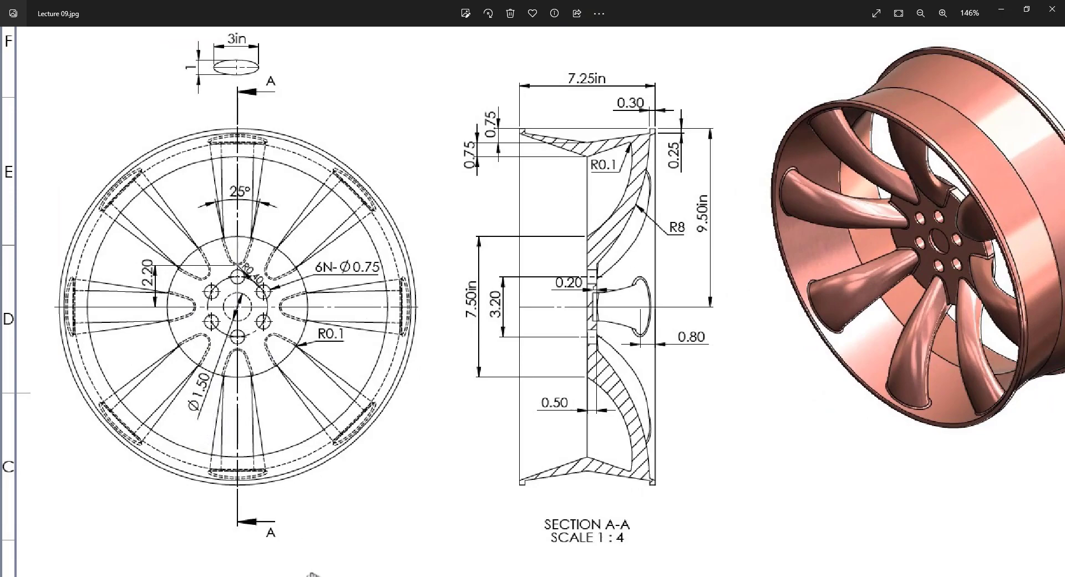
scroll(605, 298, up, 5)
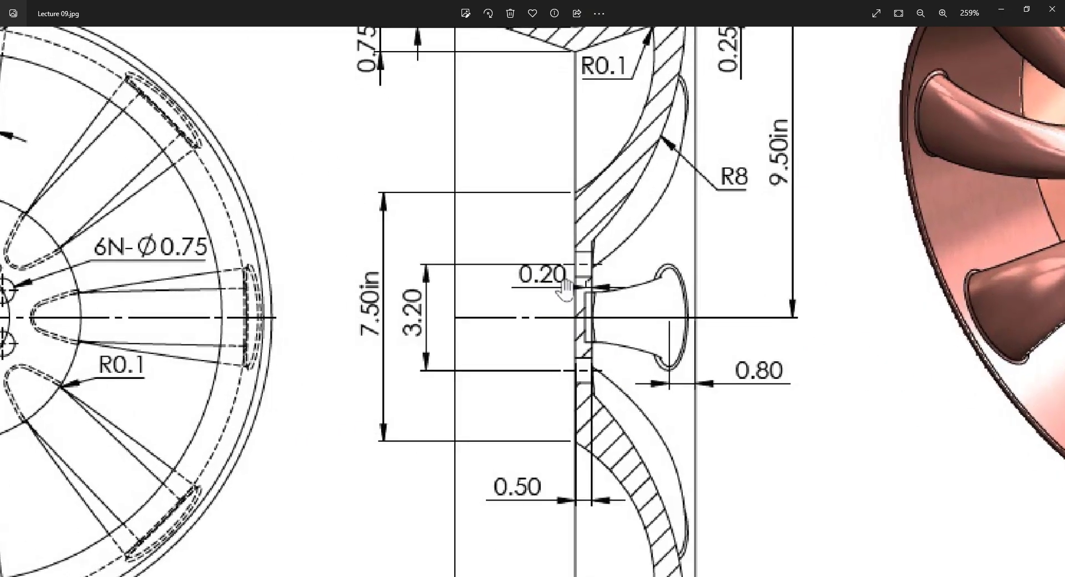
key(alt+Tab)
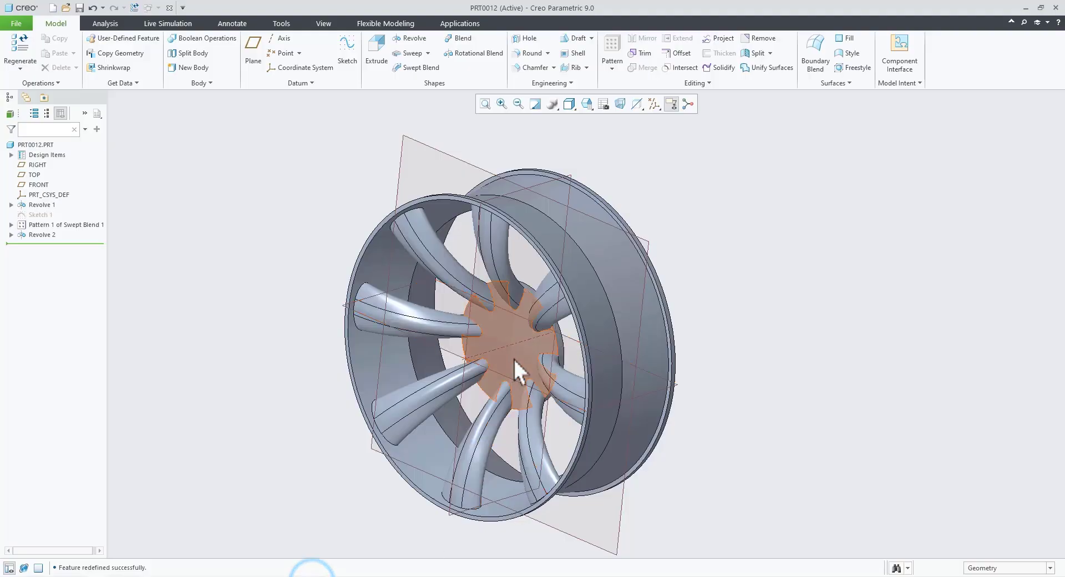
Step: Sketch a 1.50-diameter circle centred on the hub's front face
click(514, 358)
click(590, 307)
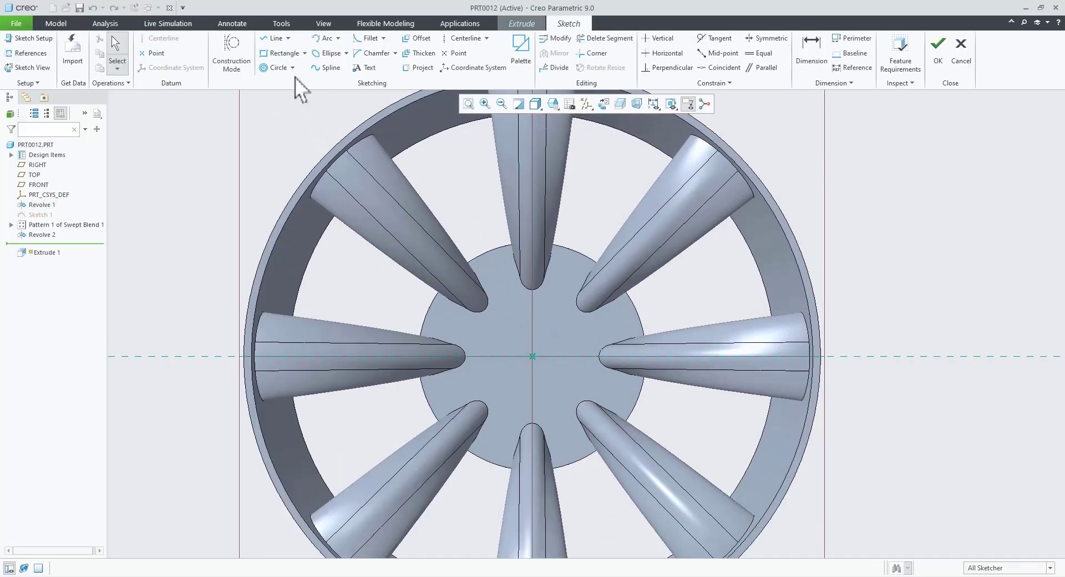
click(265, 67)
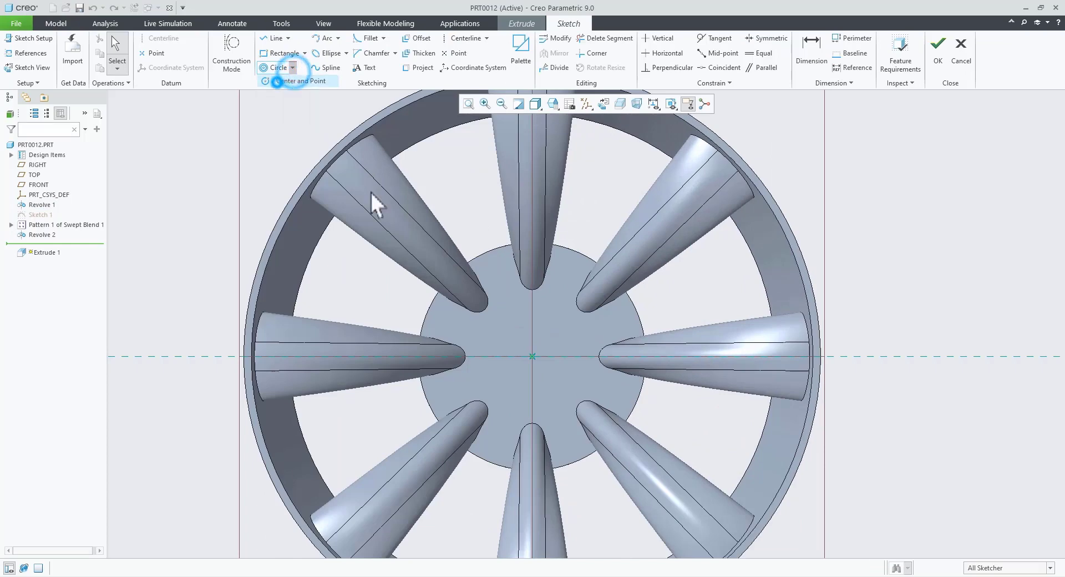
click(547, 391)
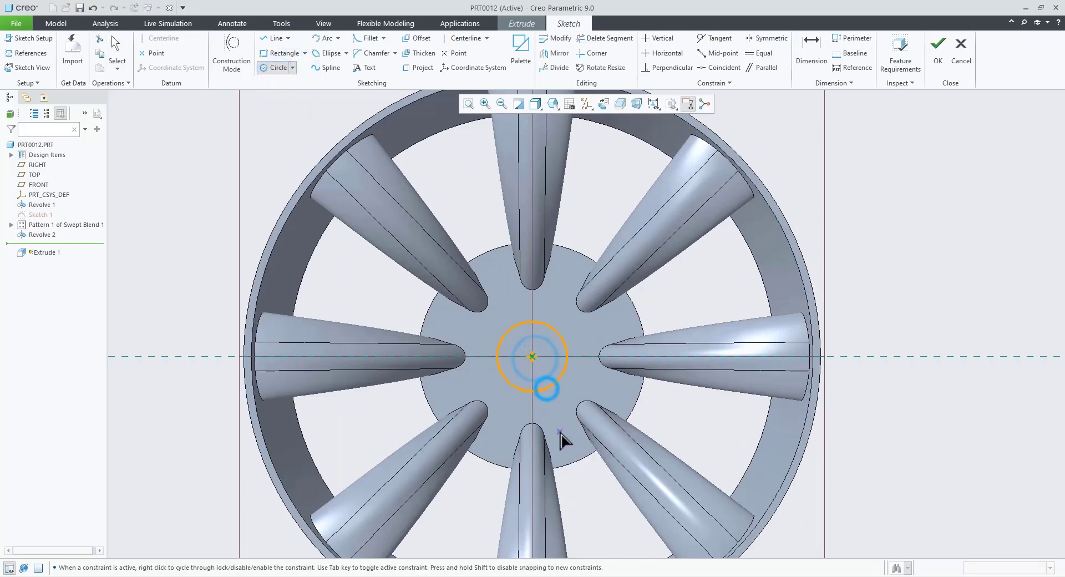
middle_click(564, 435)
double_click(477, 323)
text(1.50)
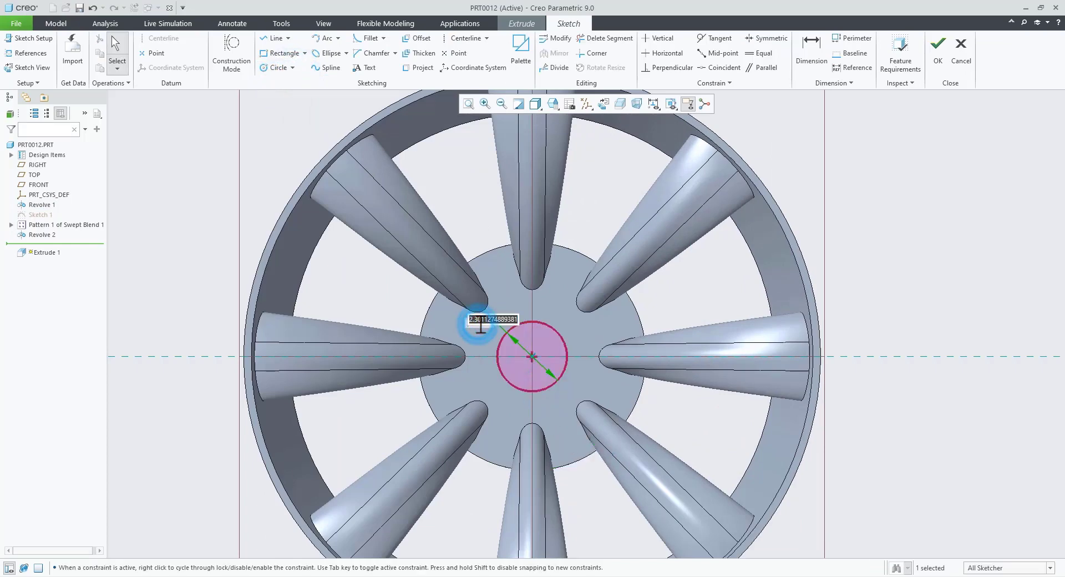
key(Return)
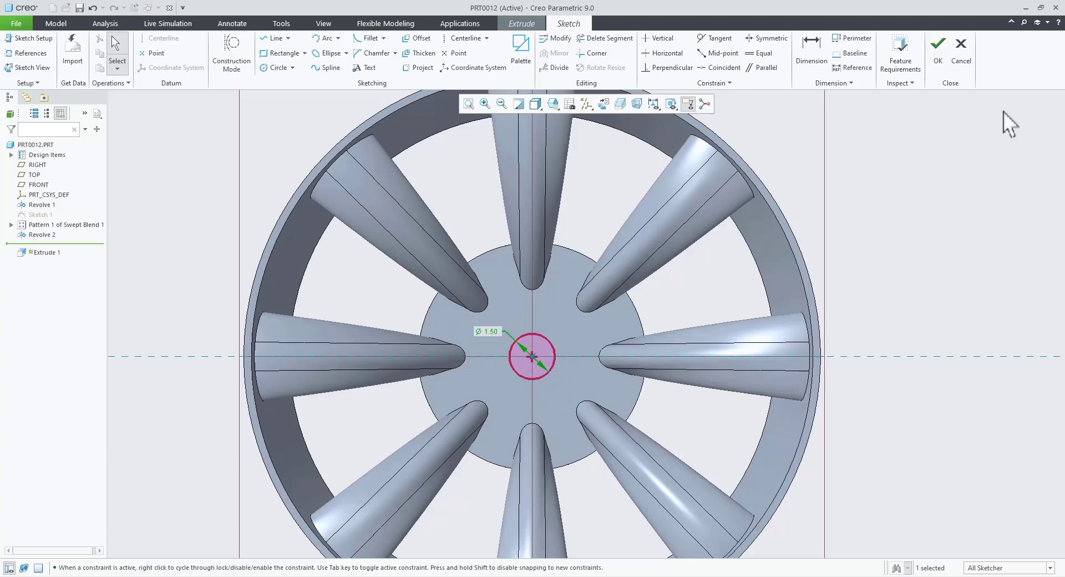
click(946, 64)
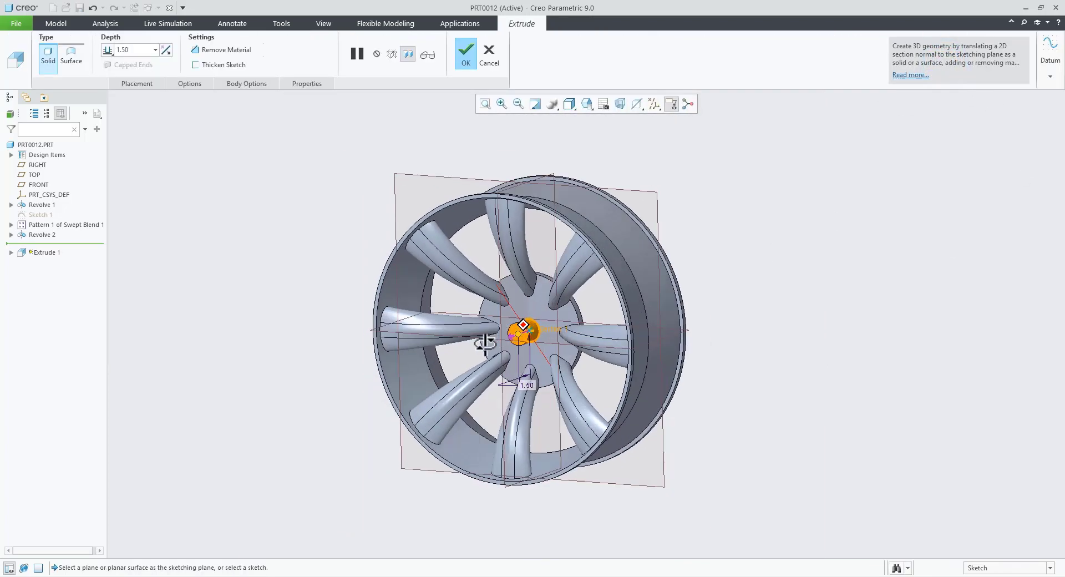
Step: Extrude the circle as a 0.20-deep material-removing cut, then view the reference drawing
scroll(548, 328, down, 3)
click(195, 49)
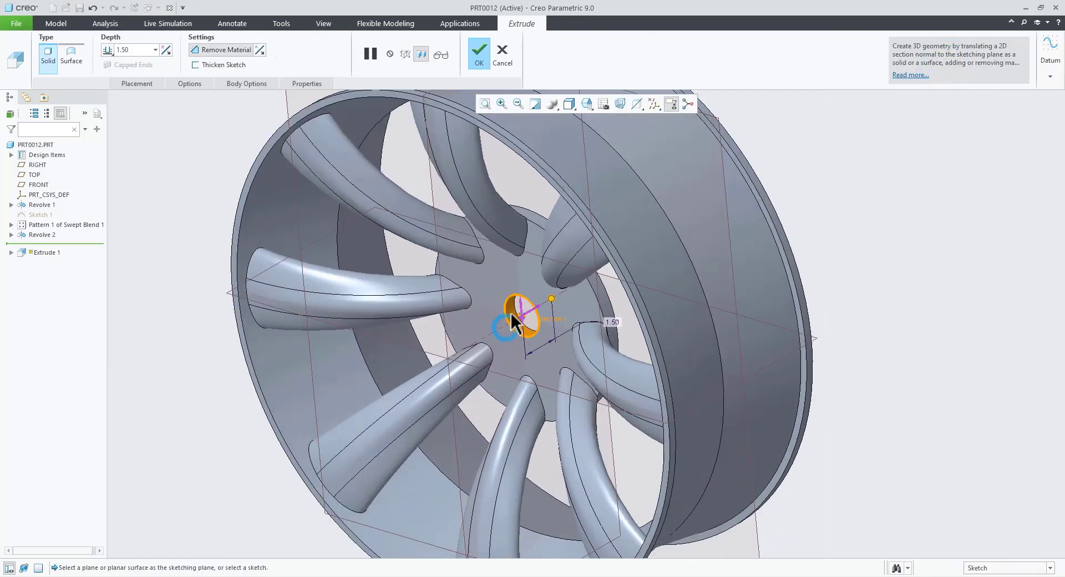
double_click(611, 322)
text(.2)
key(Return)
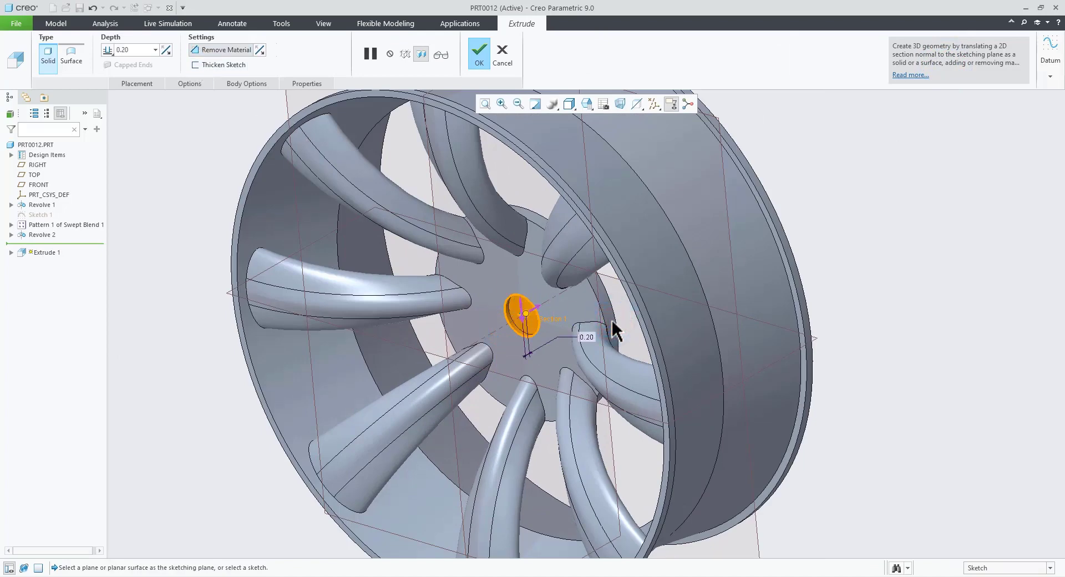
click(478, 55)
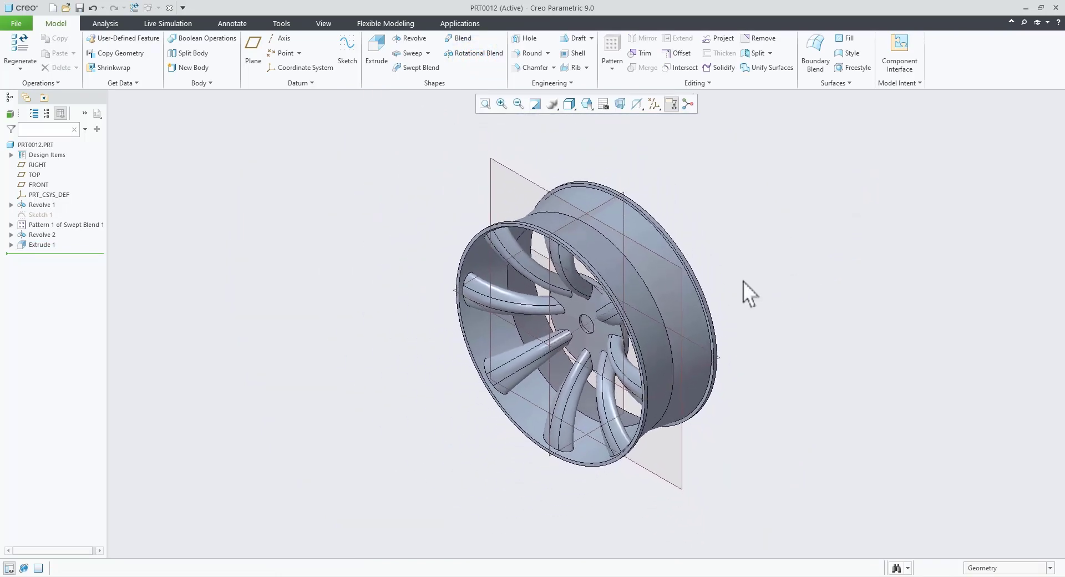
scroll(771, 246, down, 2)
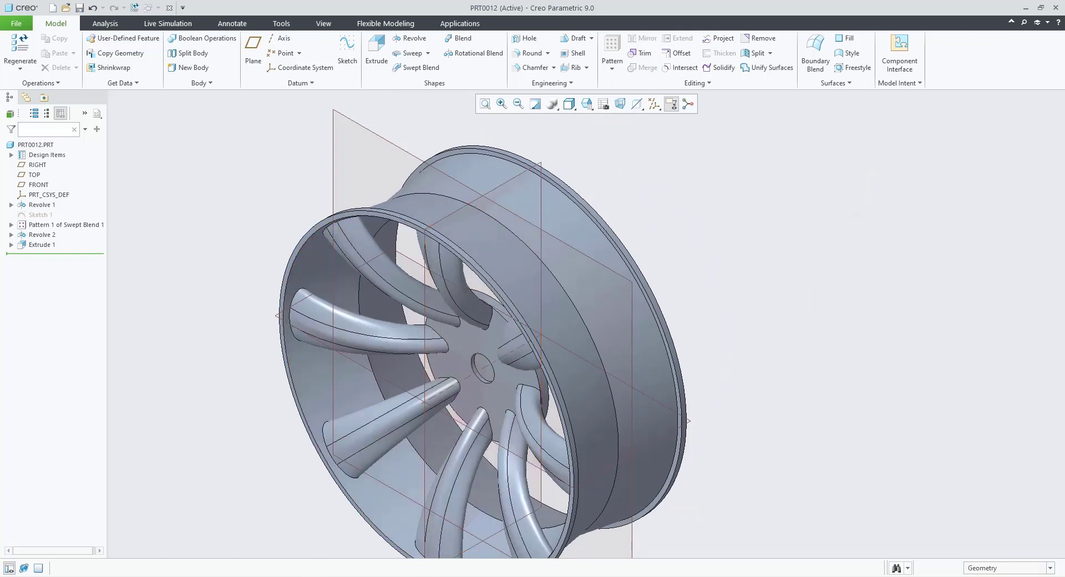
key(alt+Tab)
scroll(483, 337, down, 3)
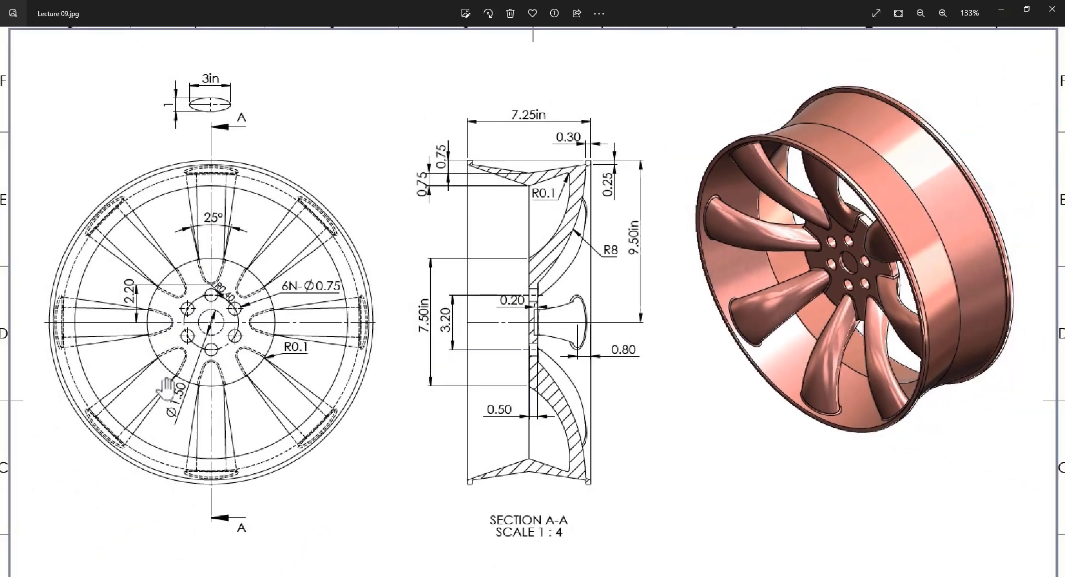
Step: Zoom around the hub dimensions on Lecture 09.jpg, then return to Creo and orbit the wheel
scroll(174, 342, up, 2)
scroll(173, 342, up, 1)
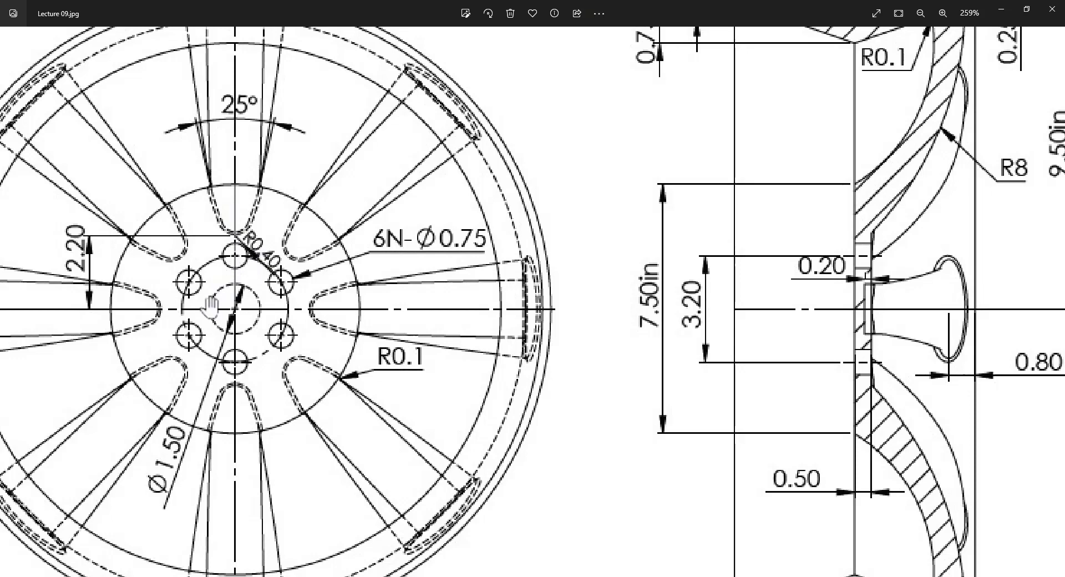
scroll(161, 313, down, 1)
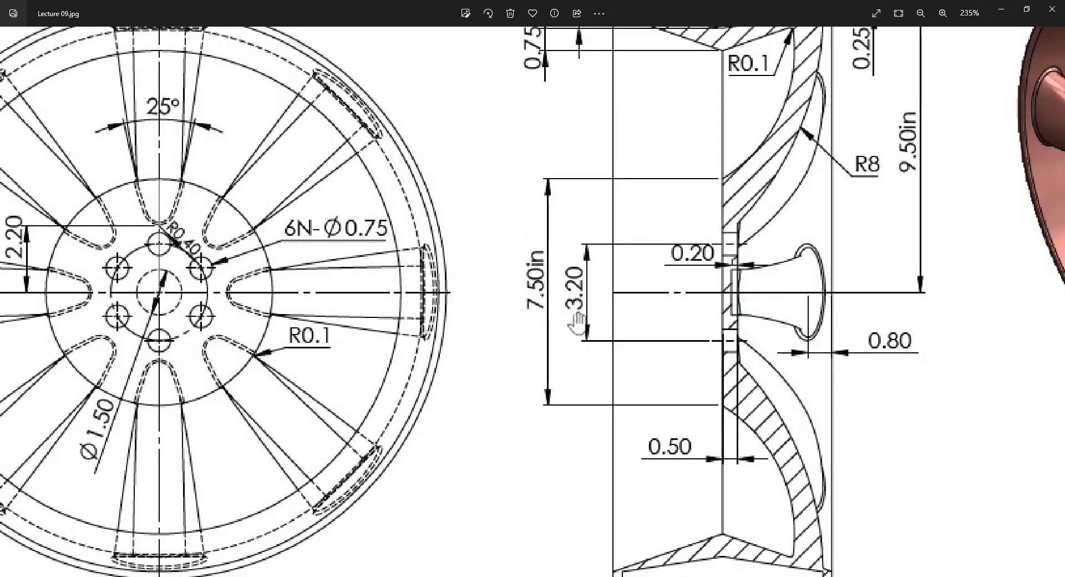
key(alt+Tab)
mouse_move(547, 386)
middle_down()
mouse_move(737, 259)
mouse_move(682, 266)
middle_up()
Step: Place a 0.75-diameter hole on the hub face
click(530, 39)
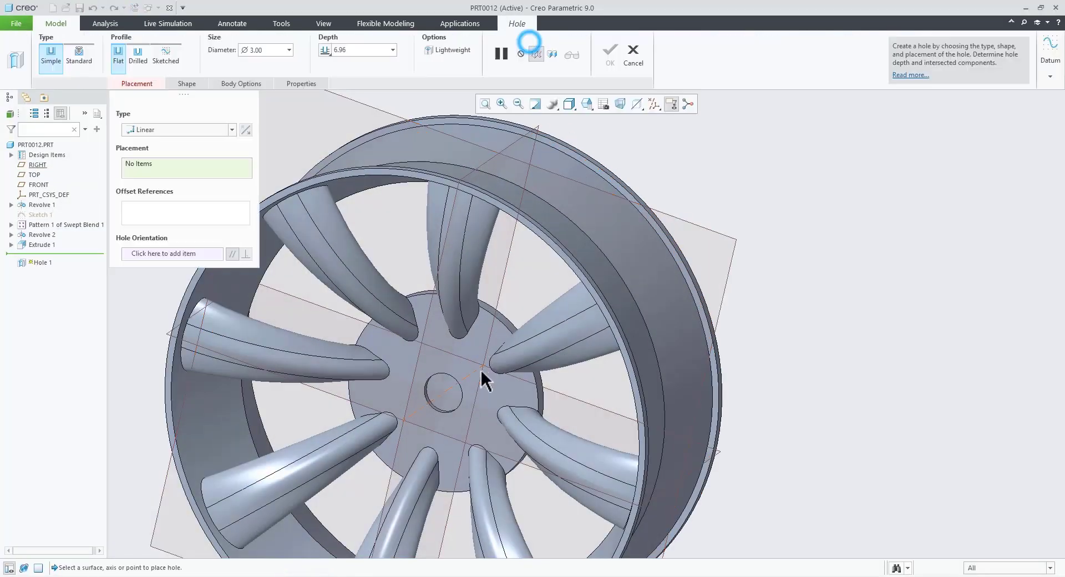
scroll(481, 368, down, 2)
click(462, 342)
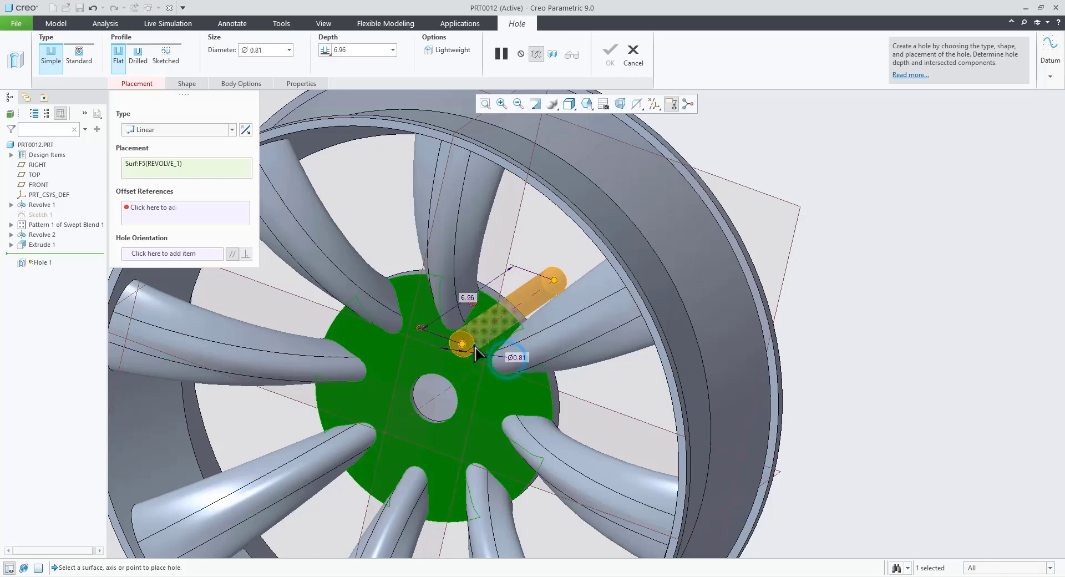
drag(507, 358, 482, 350)
double_click(517, 358)
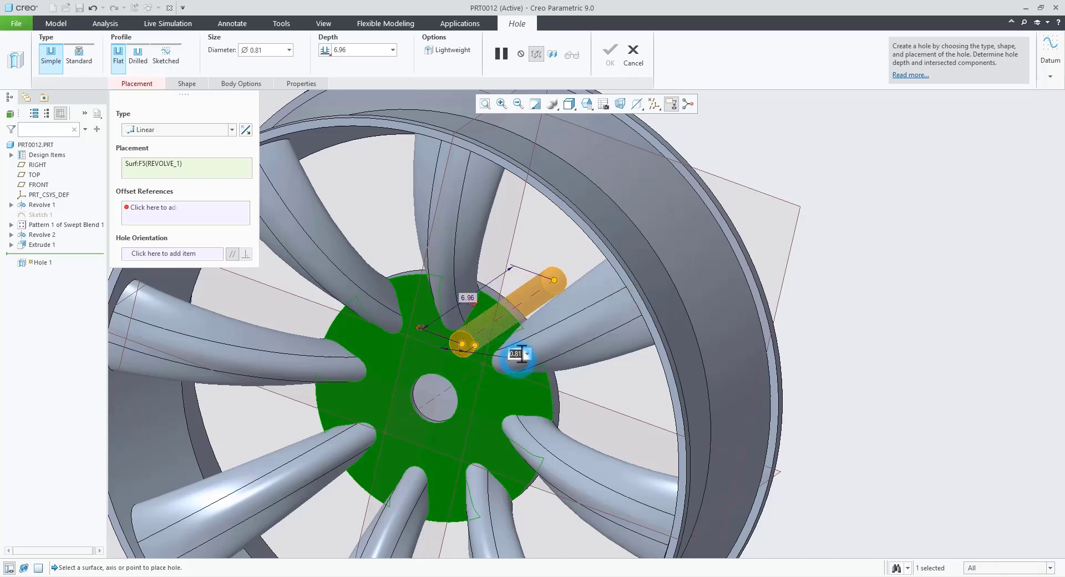
text(0.75)
key(Return)
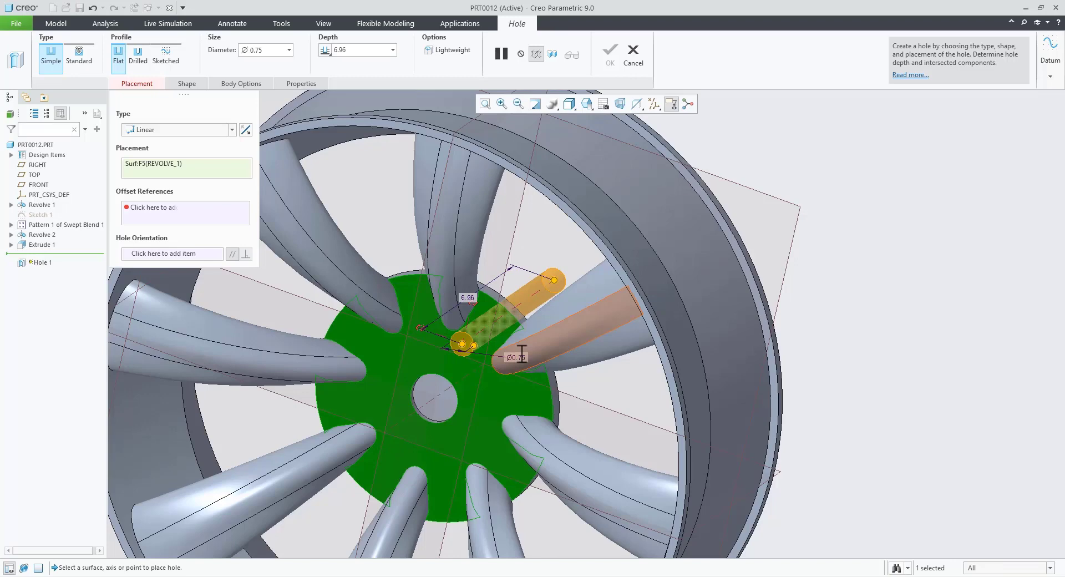
Step: Reference the hole to the centre axis and RIGHT plane at 0 offset, using Diameter placement
drag(420, 331, 434, 398)
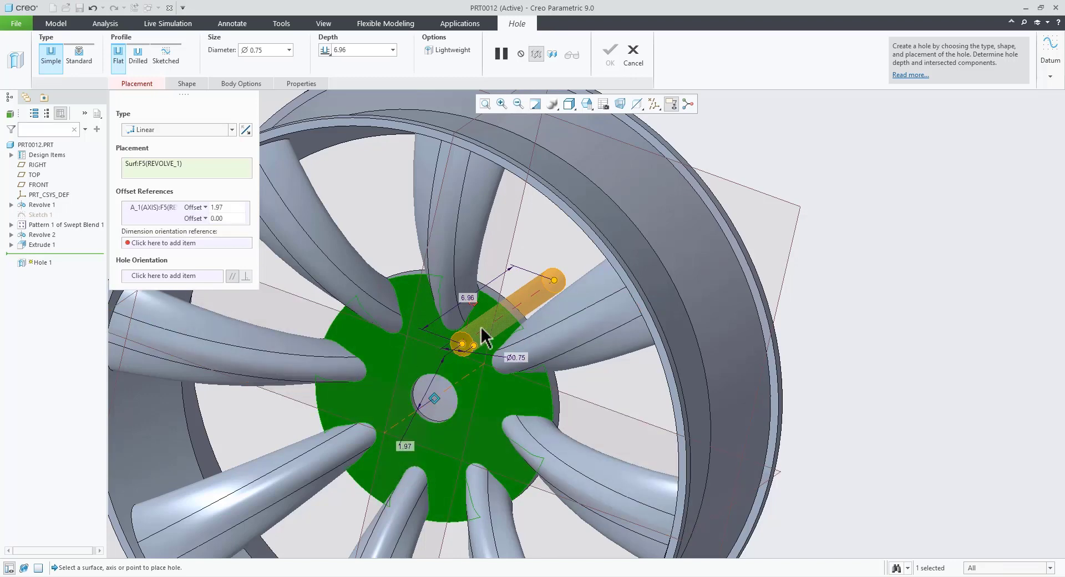
scroll(471, 311, down, 2)
scroll(460, 313, down, 2)
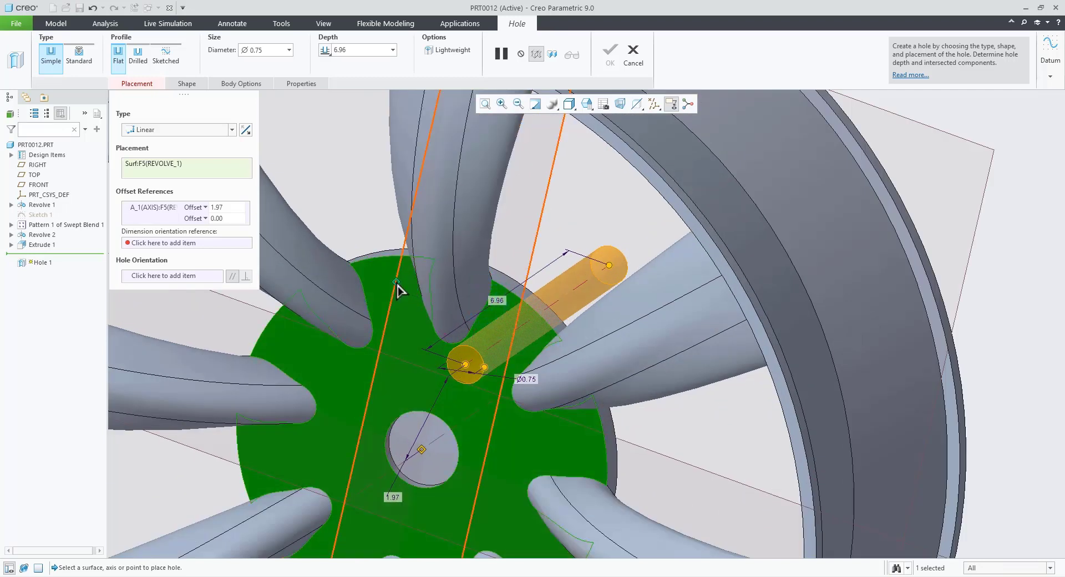
drag(397, 288, 395, 290)
double_click(394, 351)
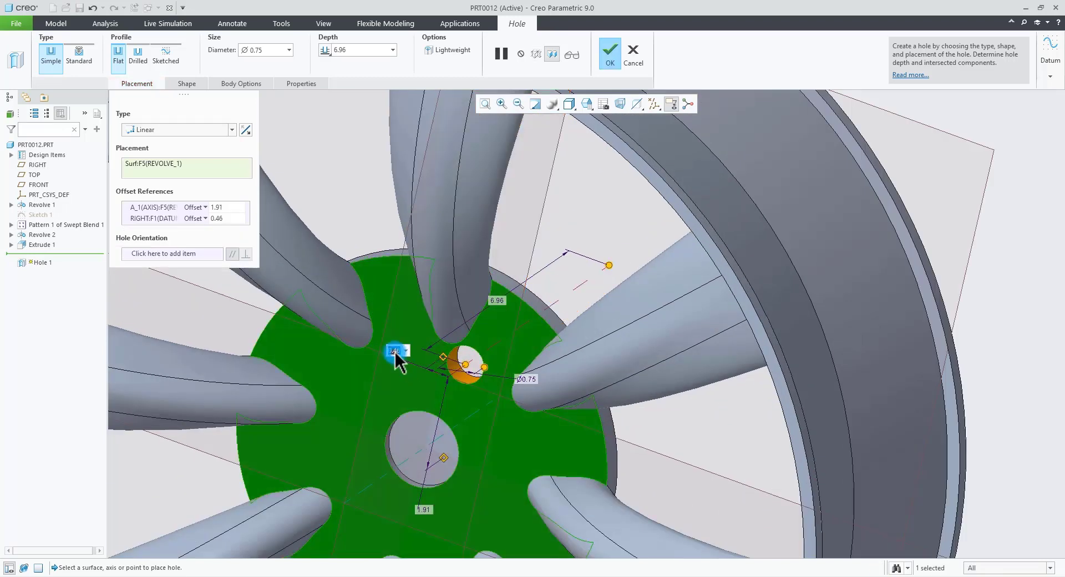
text(0)
key(Return)
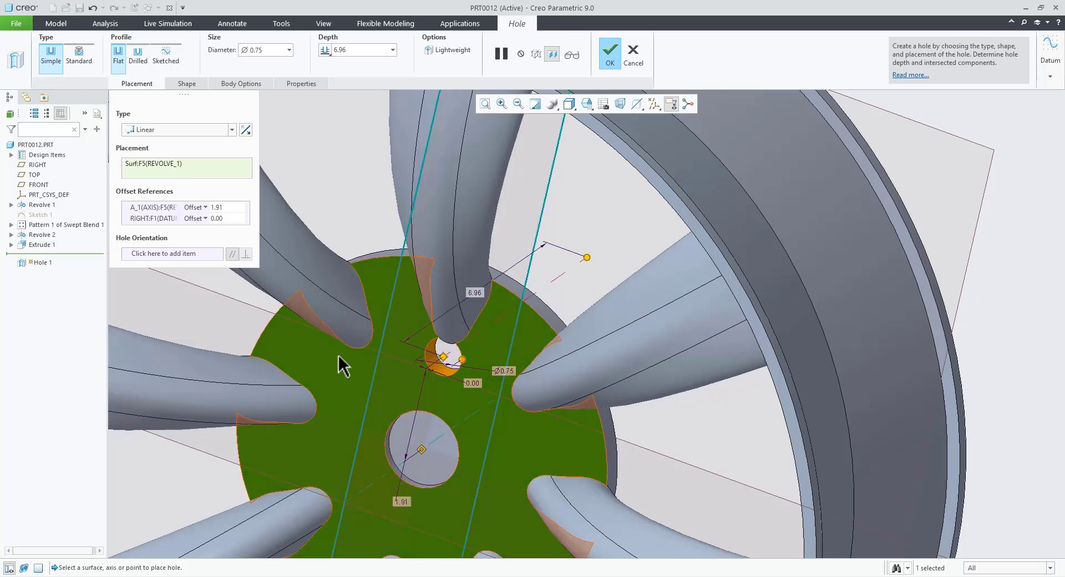
click(170, 130)
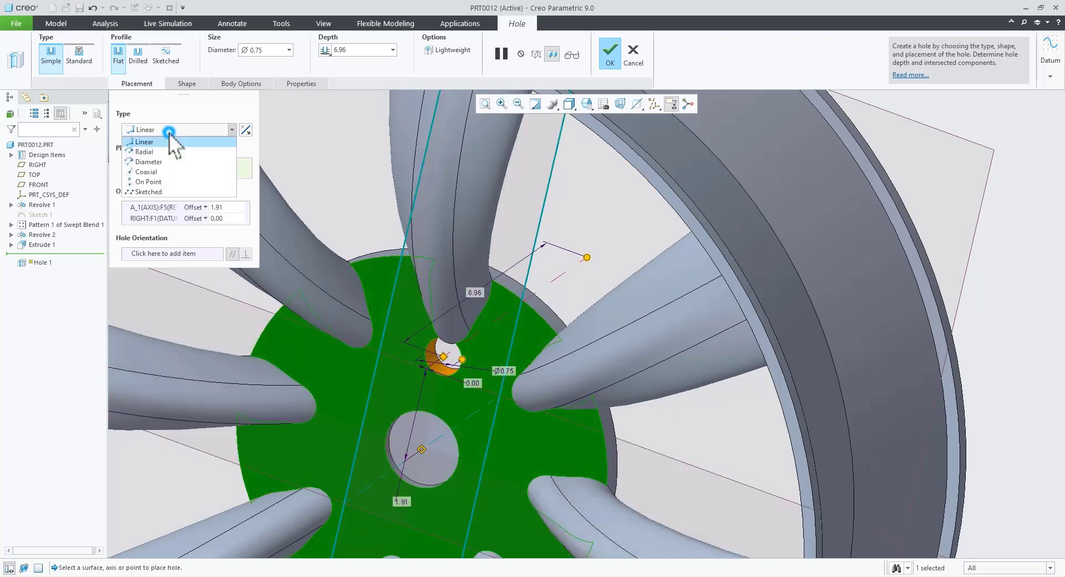
click(158, 159)
Step: Set the hole's placement circle diameter to 3.20
key(alt+Tab)
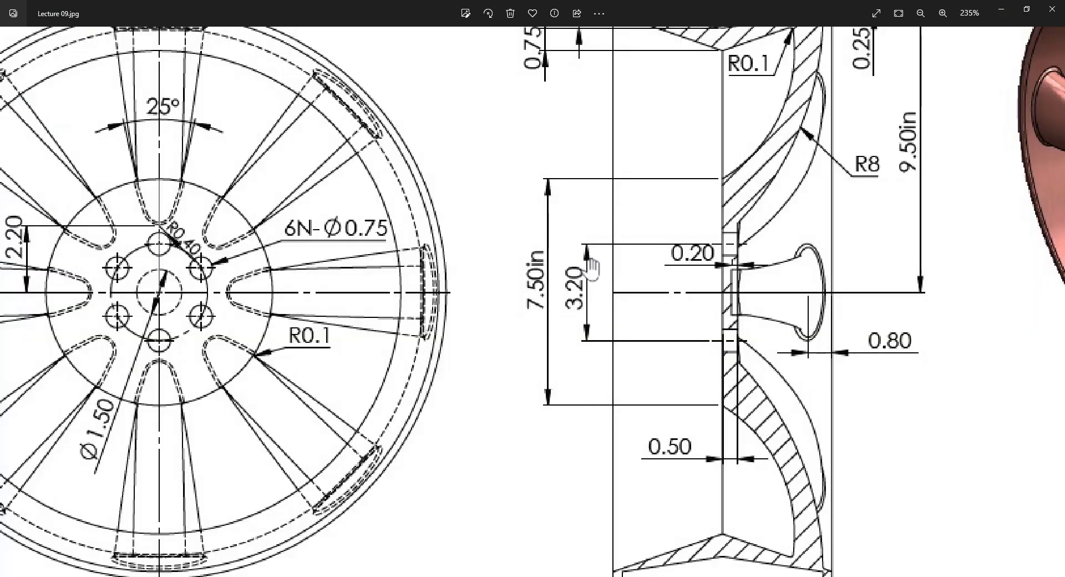
key(alt+Tab)
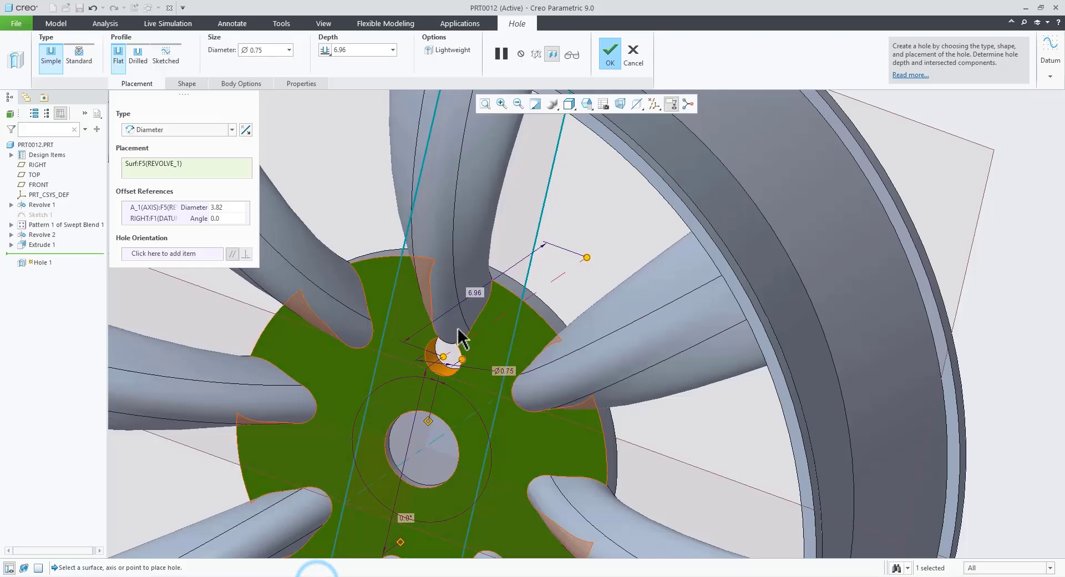
scroll(461, 355, down, 3)
middle_drag(427, 427, 406, 483)
text(3.2)
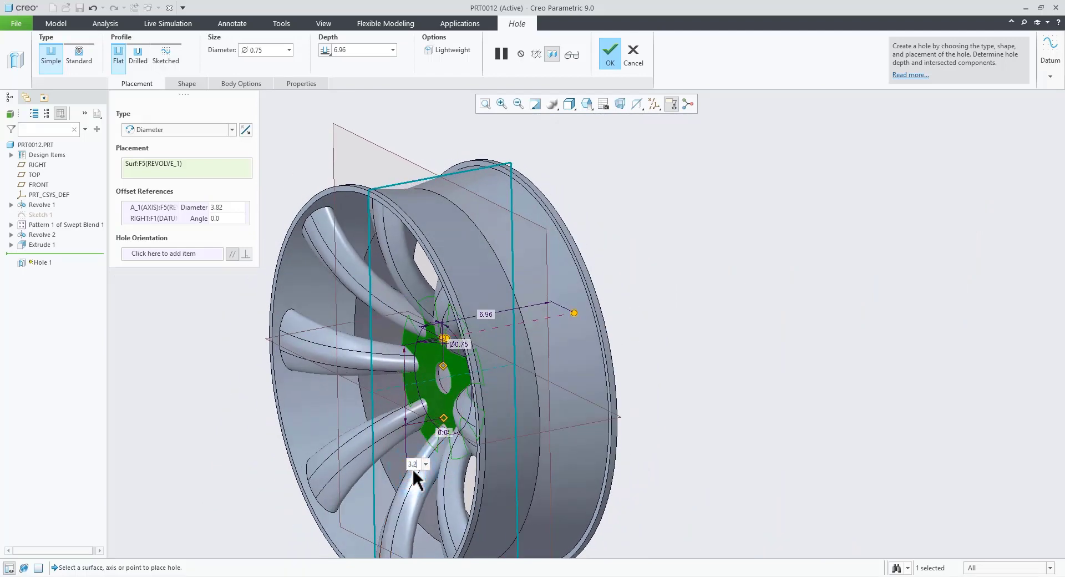
key(Return)
middle_drag(412, 468, 481, 394)
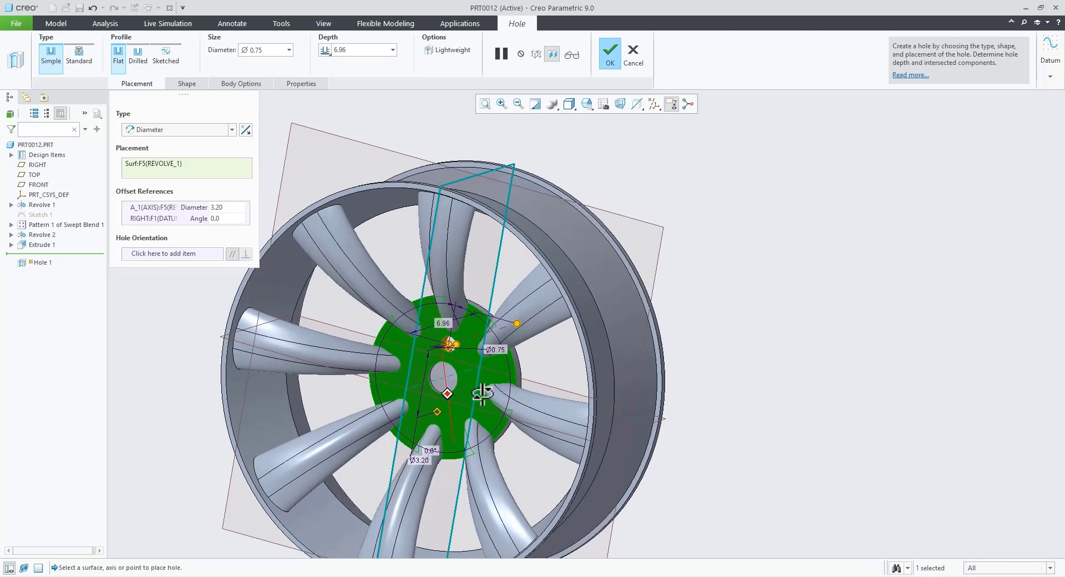
scroll(455, 364, up, 4)
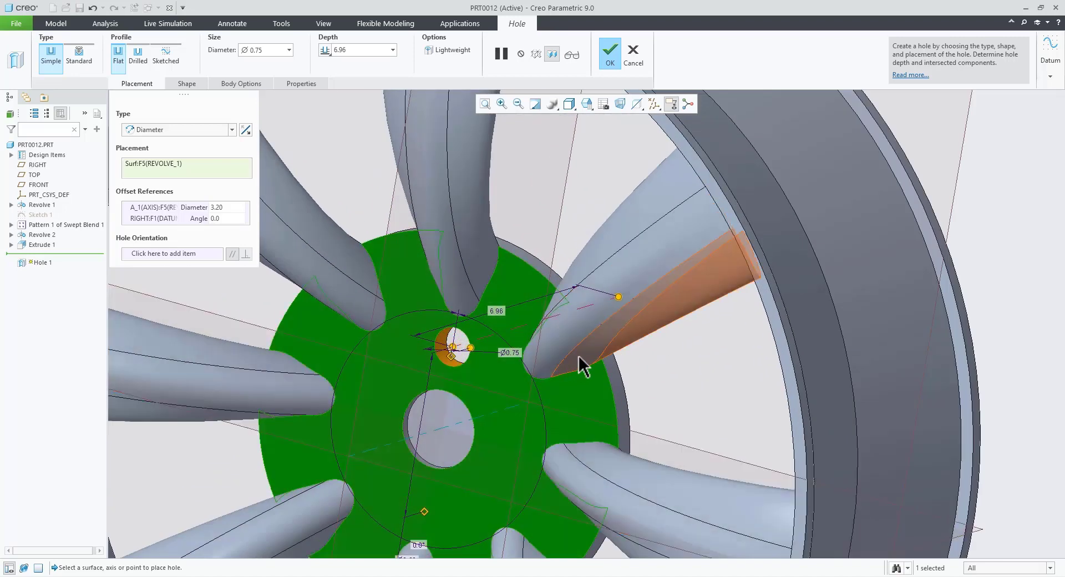
Step: Set the hole depth to To Next, check the drawing, and finish the hole
right_click(618, 297)
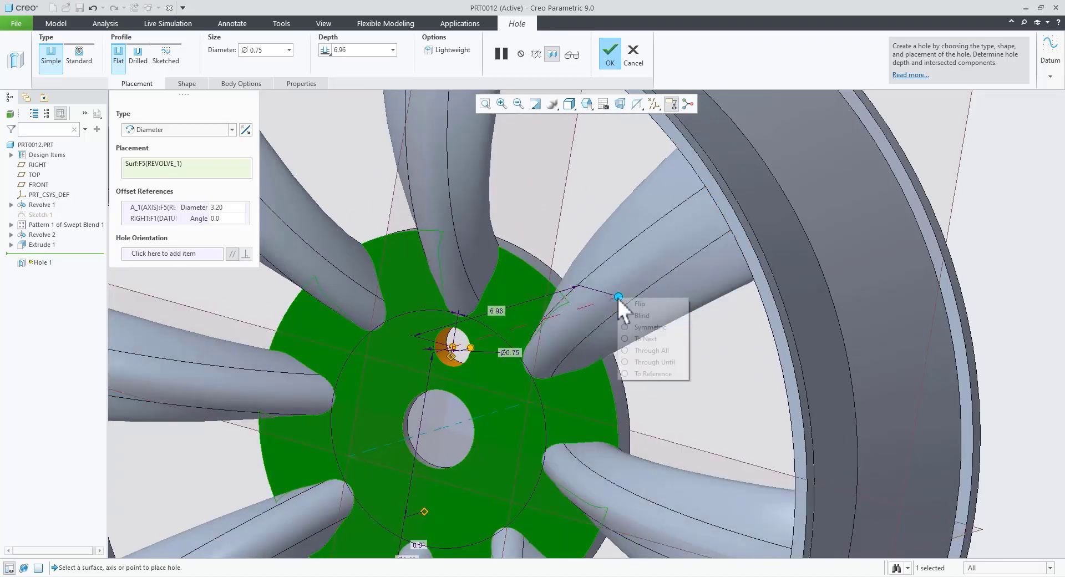
click(639, 340)
middle_drag(549, 379, 561, 380)
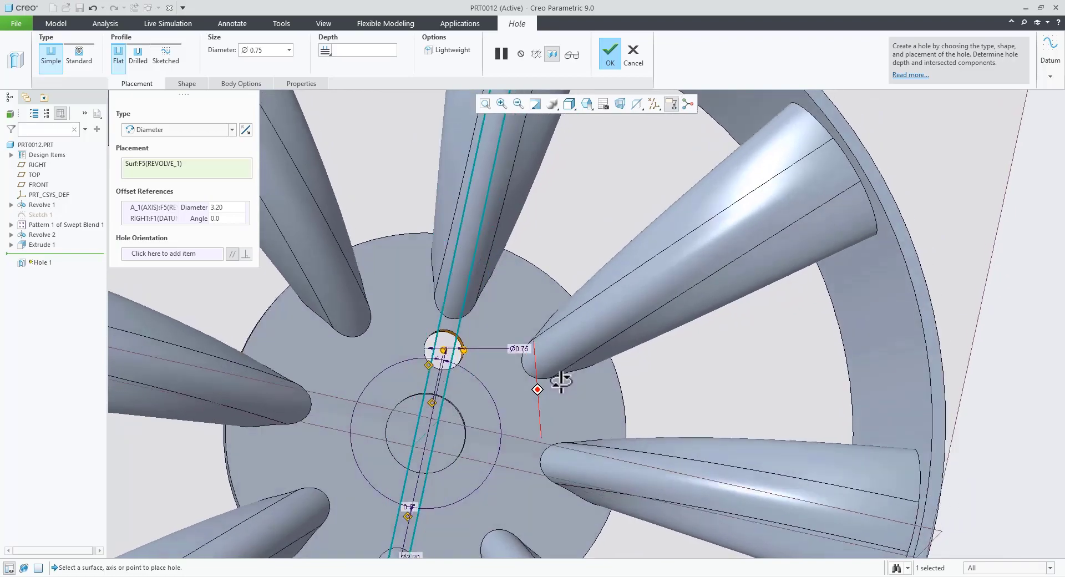
click(302, 572)
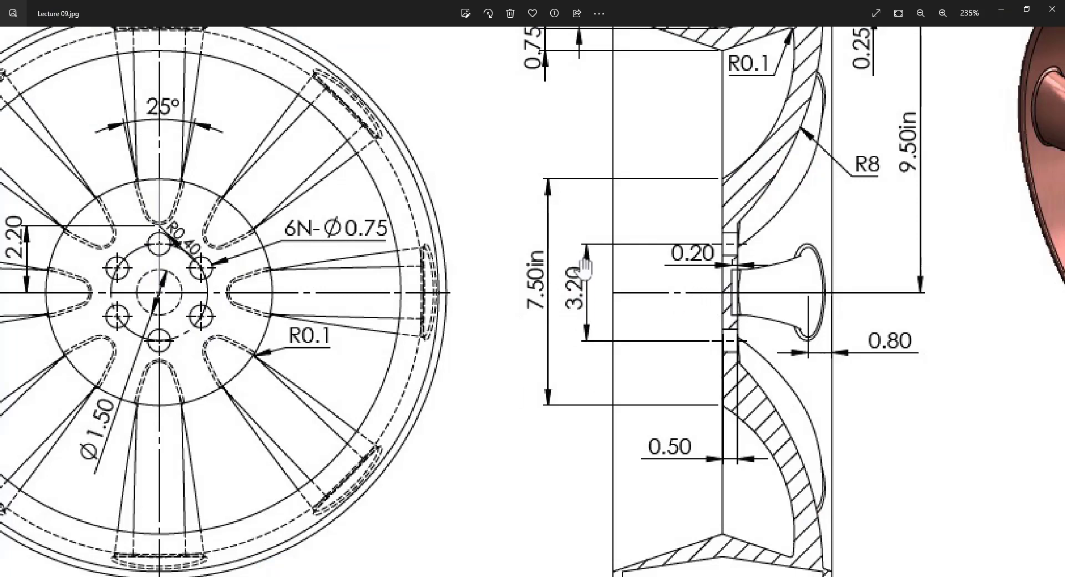
scroll(297, 258, up, 1)
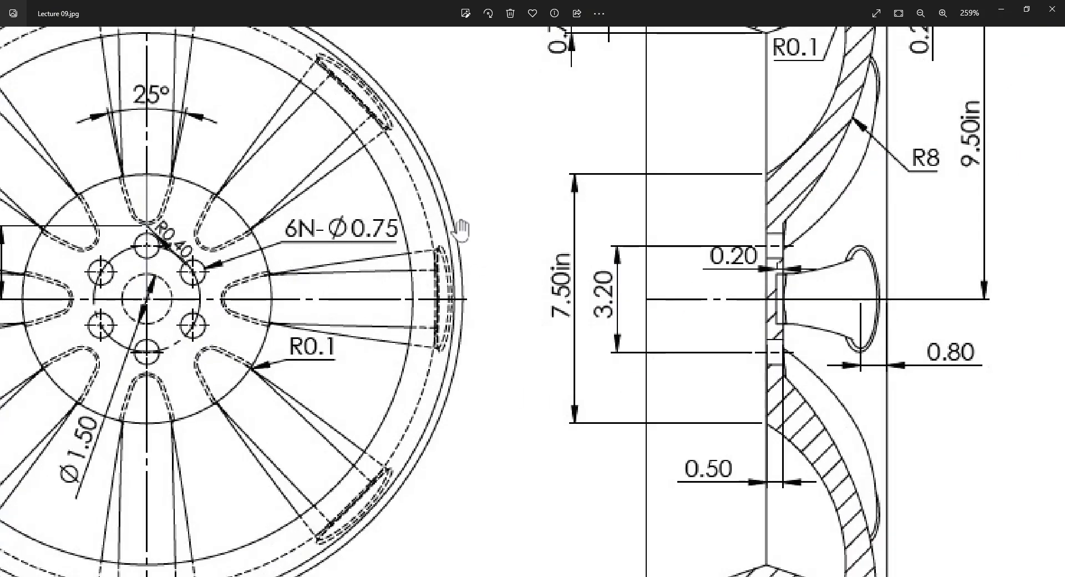
key(alt+Tab)
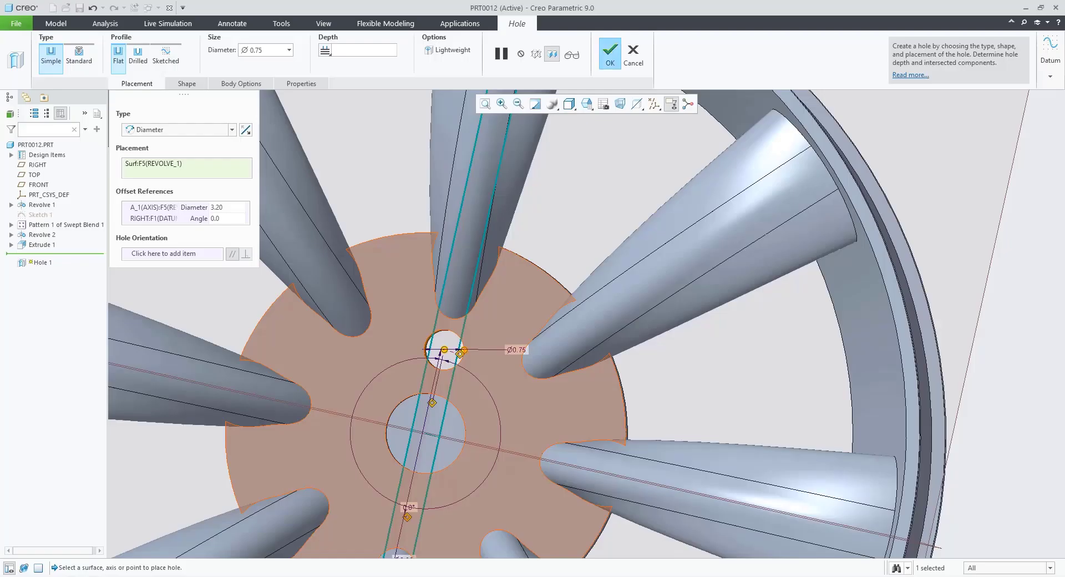
scroll(509, 374, down, 3)
middle_drag(466, 357, 484, 396)
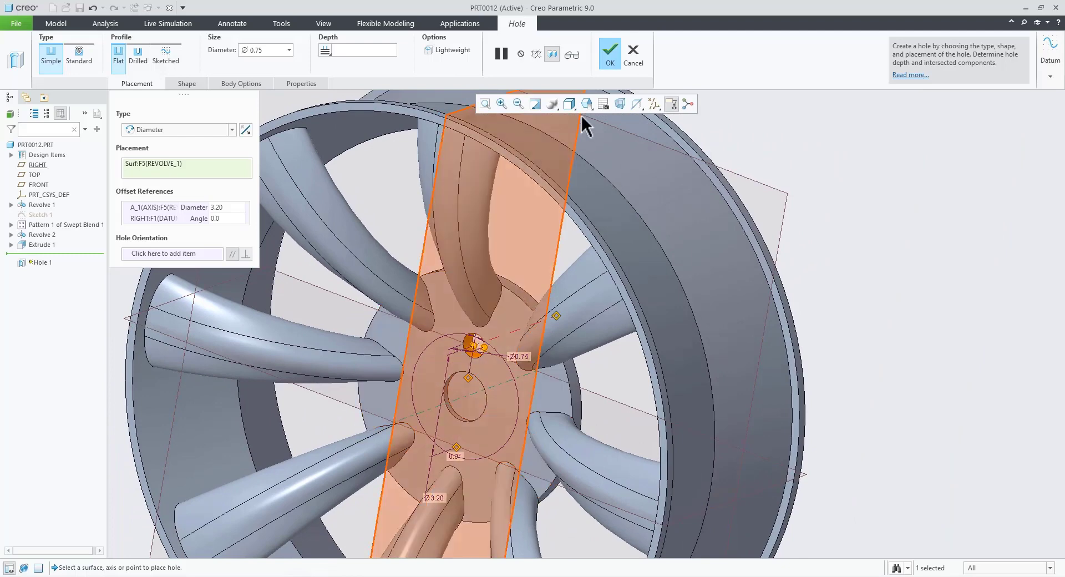
click(610, 55)
Step: Pattern Hole 1 around the hub axis with 6 members spread over 360°
click(608, 58)
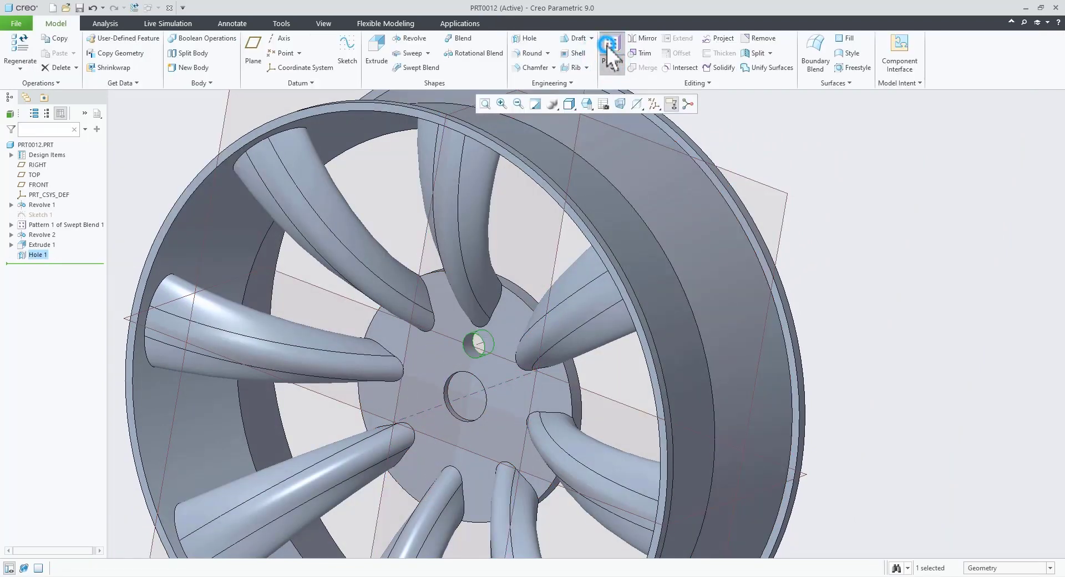
click(63, 61)
click(64, 106)
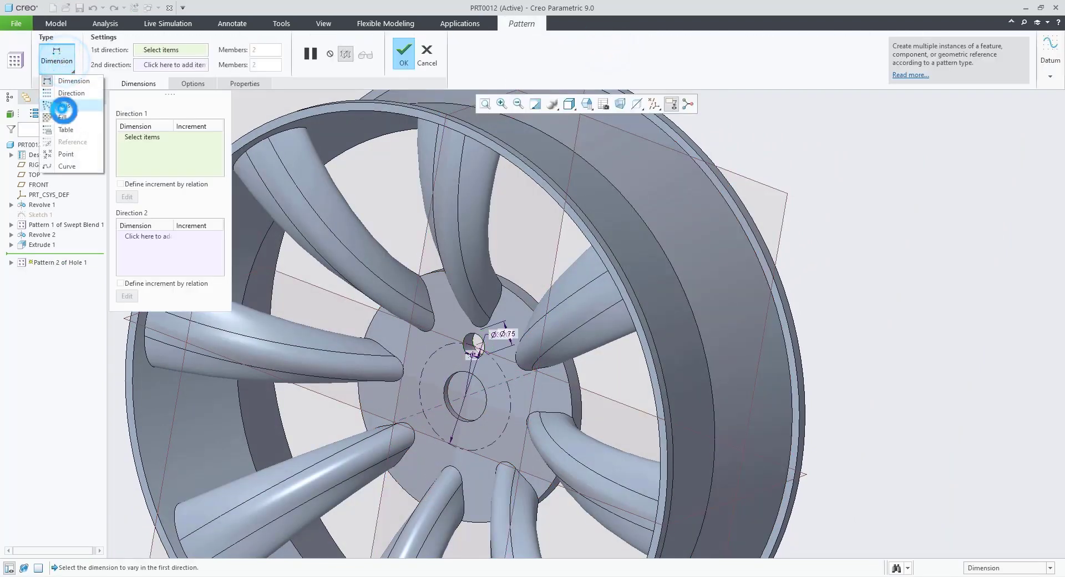
click(448, 398)
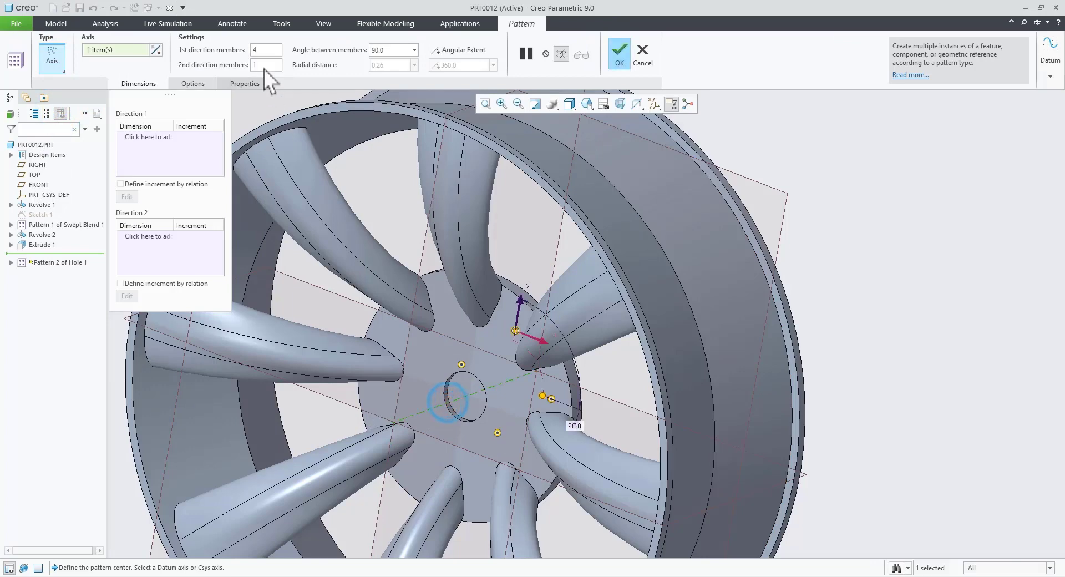
text(6)
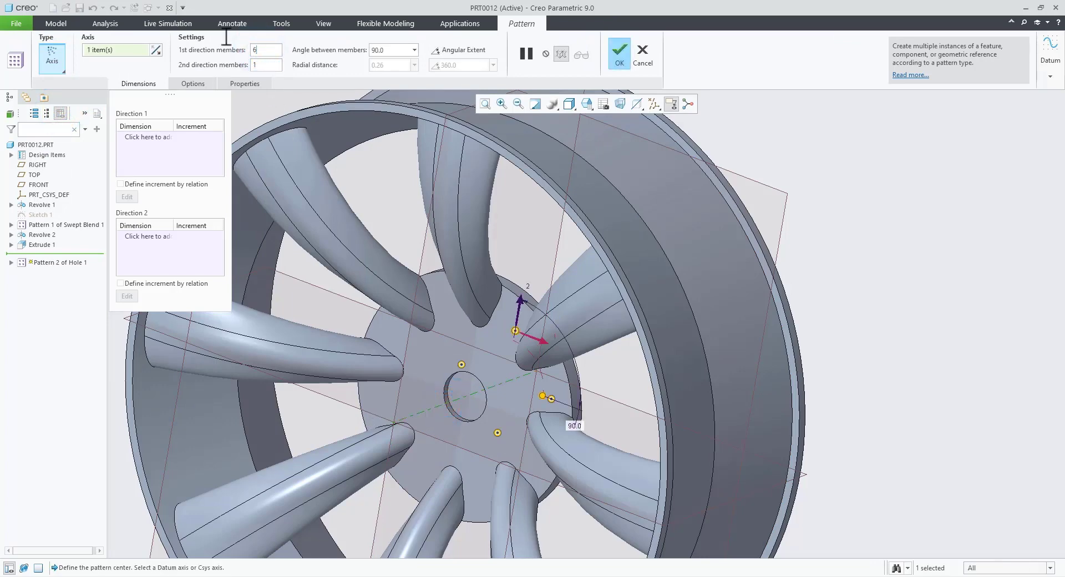
click(467, 52)
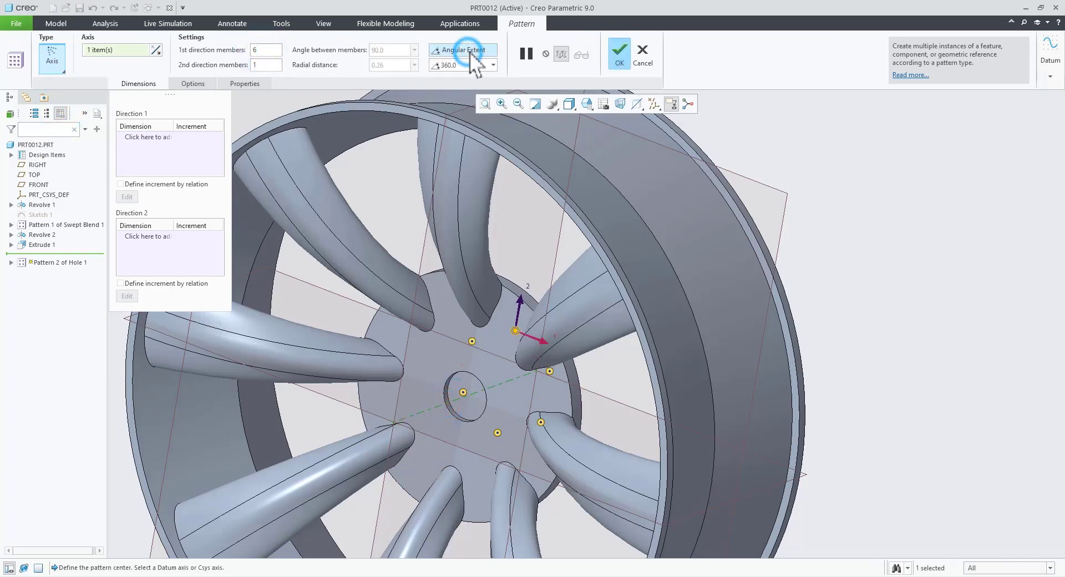
click(621, 59)
scroll(829, 190, down, 3)
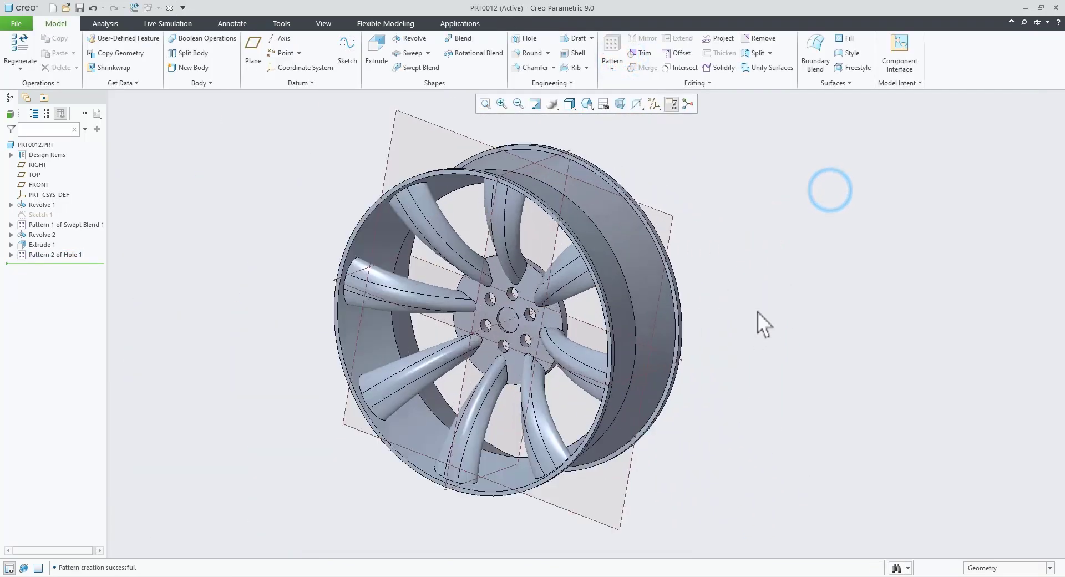
mouse_move(757, 312)
middle_down()
mouse_move(767, 318)
mouse_move(680, 138)
middle_up()
click(655, 104)
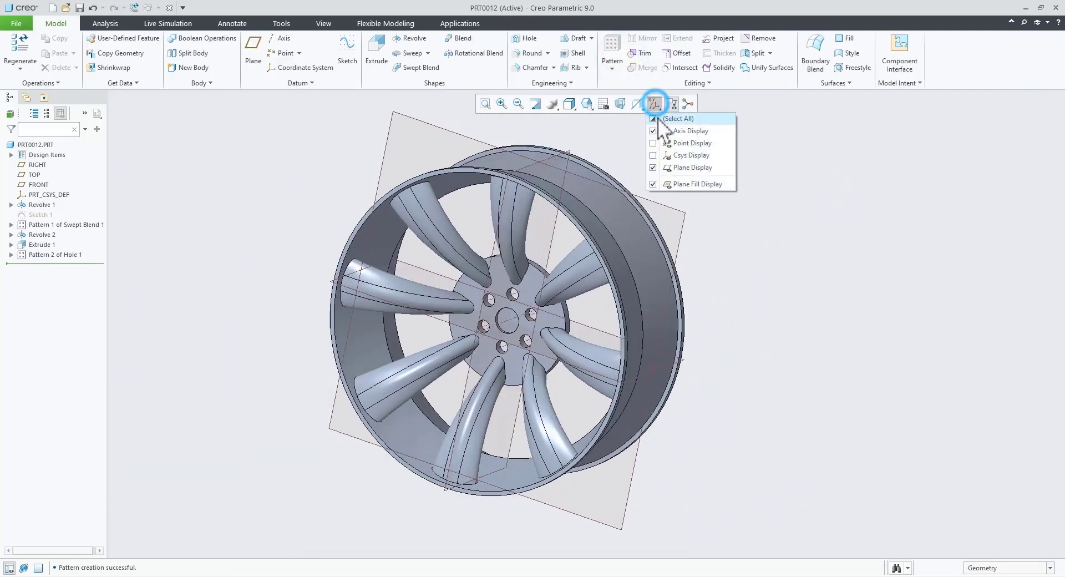
click(660, 118)
click(816, 251)
scroll(649, 331, up, 3)
mouse_move(649, 332)
middle_down()
mouse_move(677, 369)
mouse_move(706, 357)
mouse_move(634, 387)
mouse_move(657, 391)
mouse_move(677, 356)
mouse_move(704, 356)
mouse_move(699, 248)
mouse_move(682, 364)
mouse_move(637, 433)
mouse_move(638, 424)
middle_up()
scroll(637, 424, down, 3)
scroll(571, 424, up, 2)
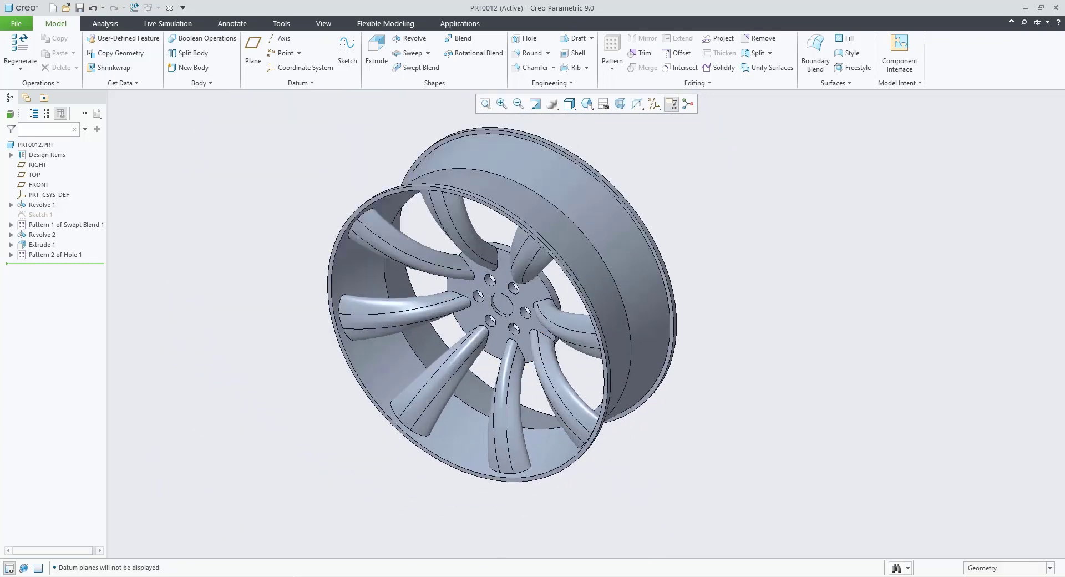
key(alt+Tab)
scroll(464, 395, down, 3)
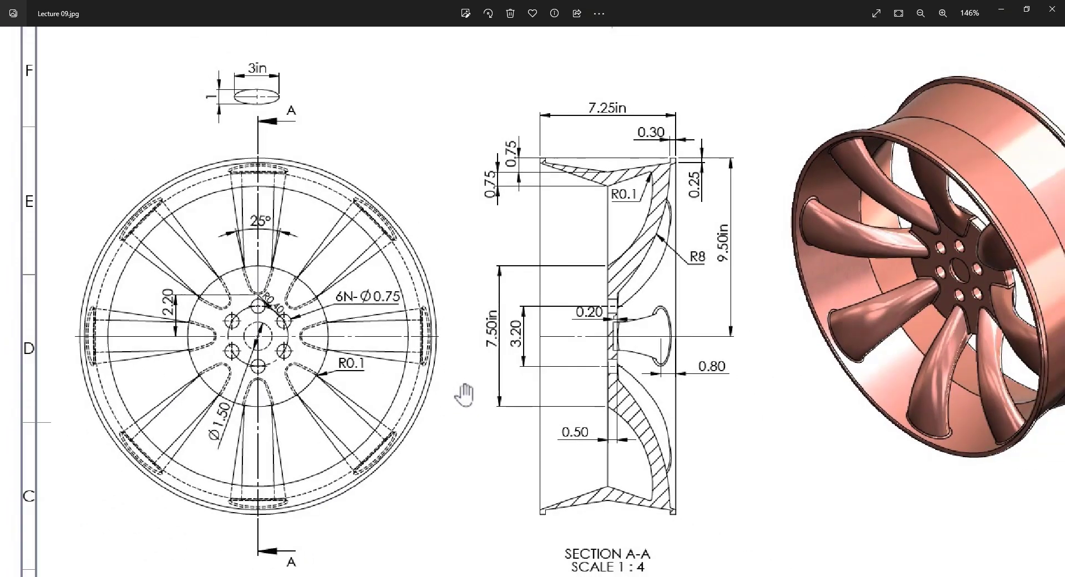
scroll(390, 373, up, 3)
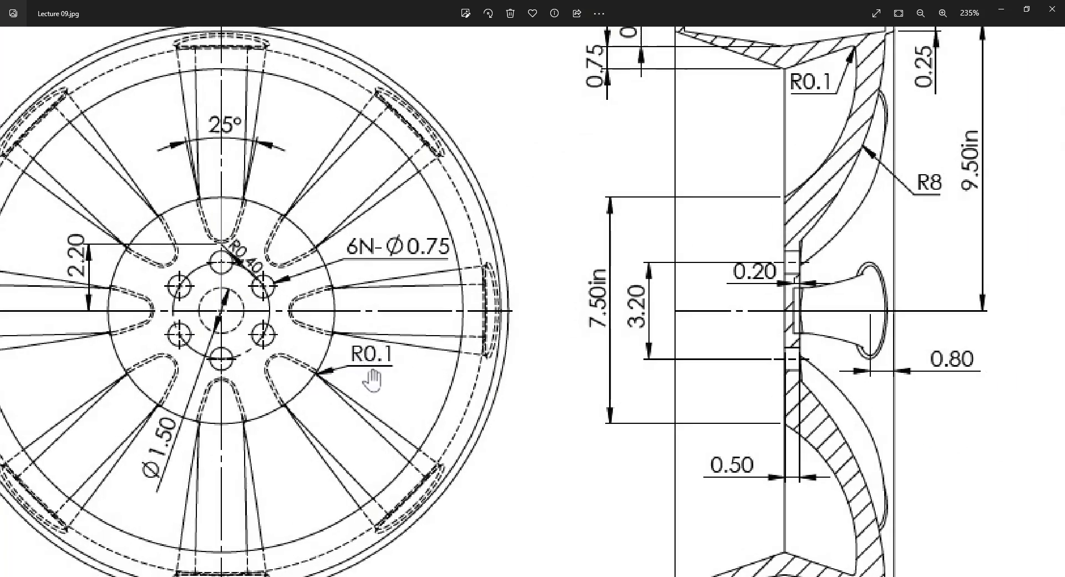
key(alt+Tab)
scroll(637, 435, down, 3)
scroll(570, 438, up, 3)
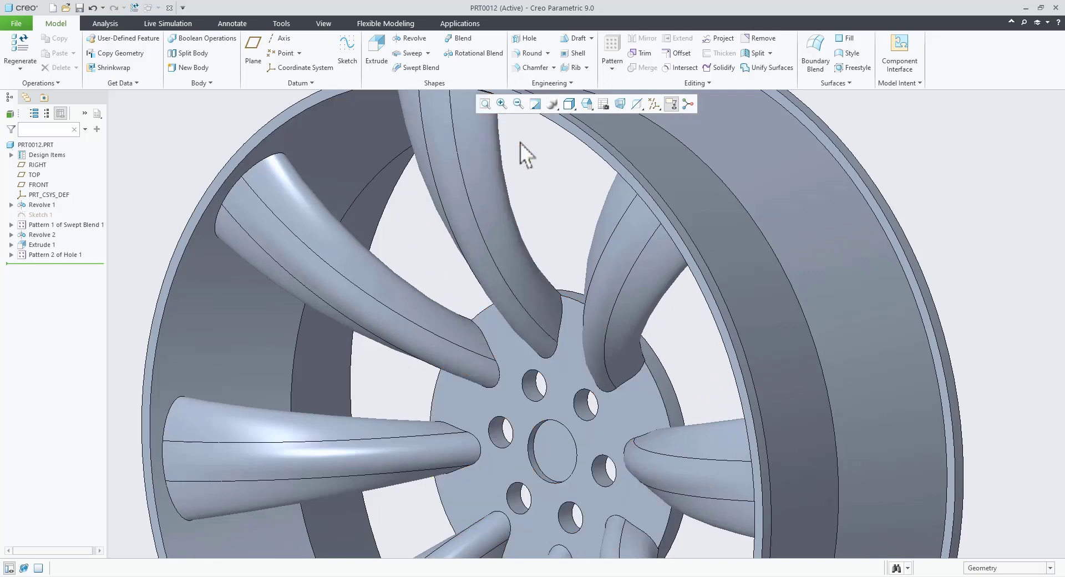
Step: Round each spoke-to-hub edge at 0.10 radius as Round 1
click(532, 53)
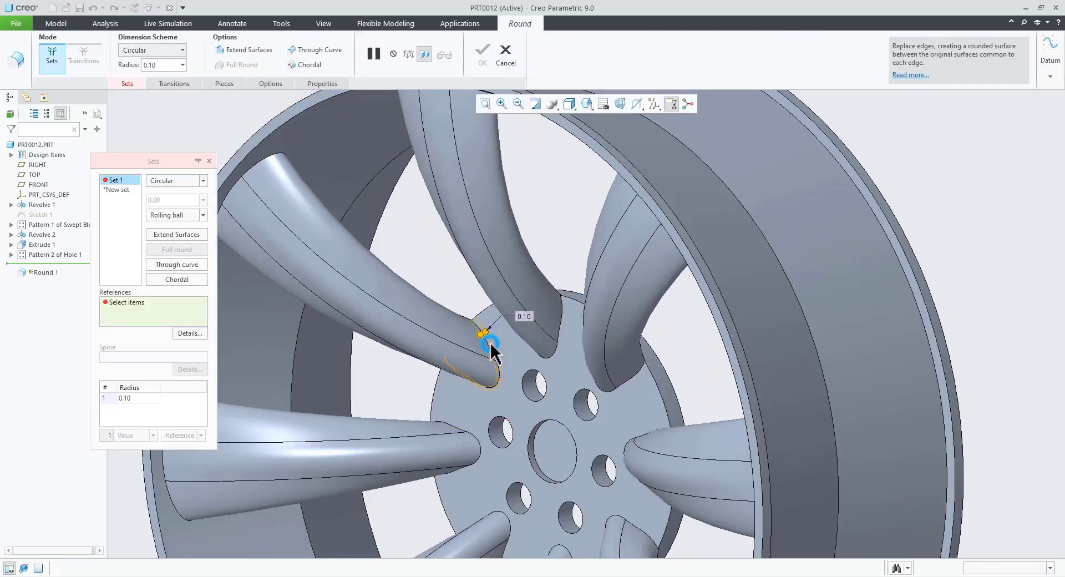
click(491, 347)
ctrl+click(594, 376)
ctrl+click(557, 340)
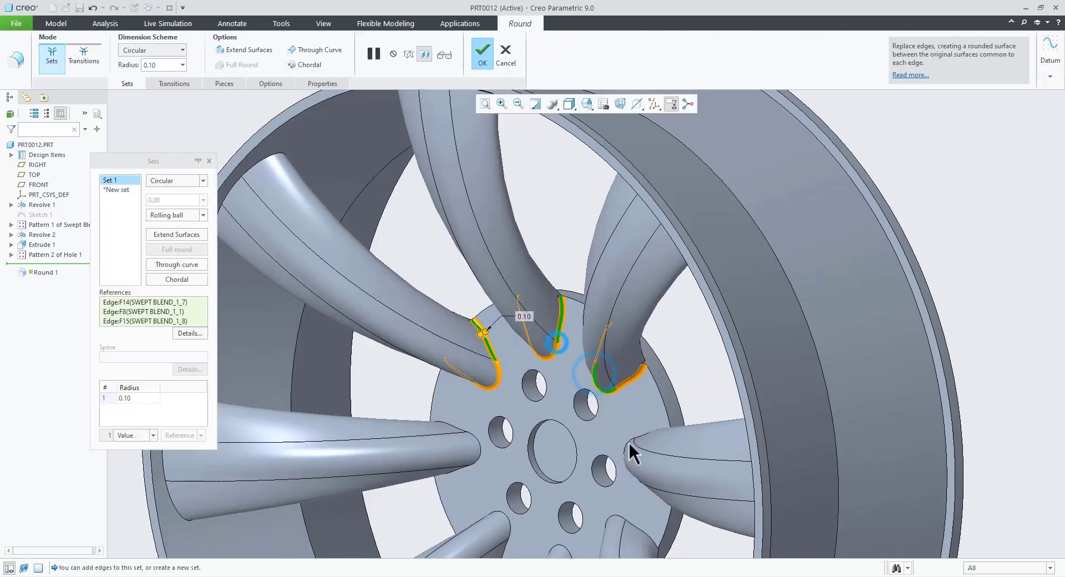
ctrl+click(630, 445)
ctrl+click(464, 435)
scroll(461, 438, down, 3)
scroll(458, 441, up, 3)
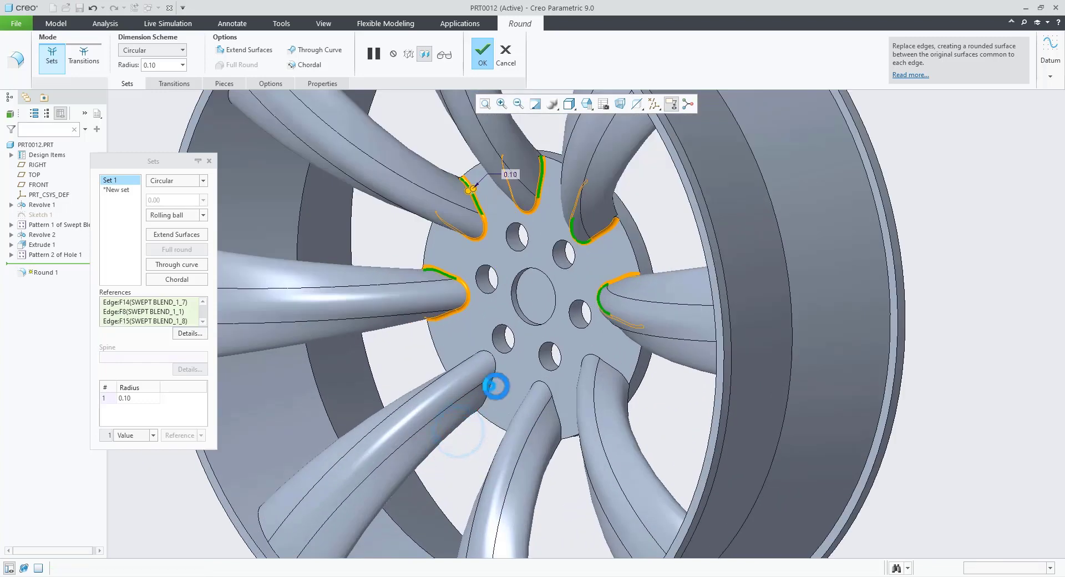
ctrl+click(496, 385)
ctrl+click(547, 404)
ctrl+click(608, 369)
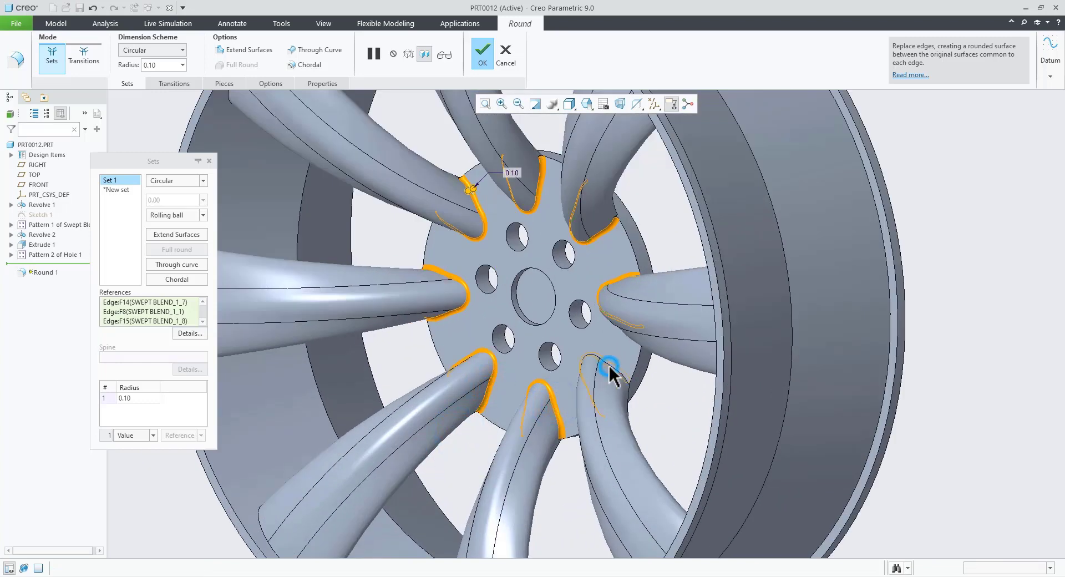
mouse_move(609, 369)
middle_down()
mouse_move(631, 381)
mouse_move(654, 351)
middle_up()
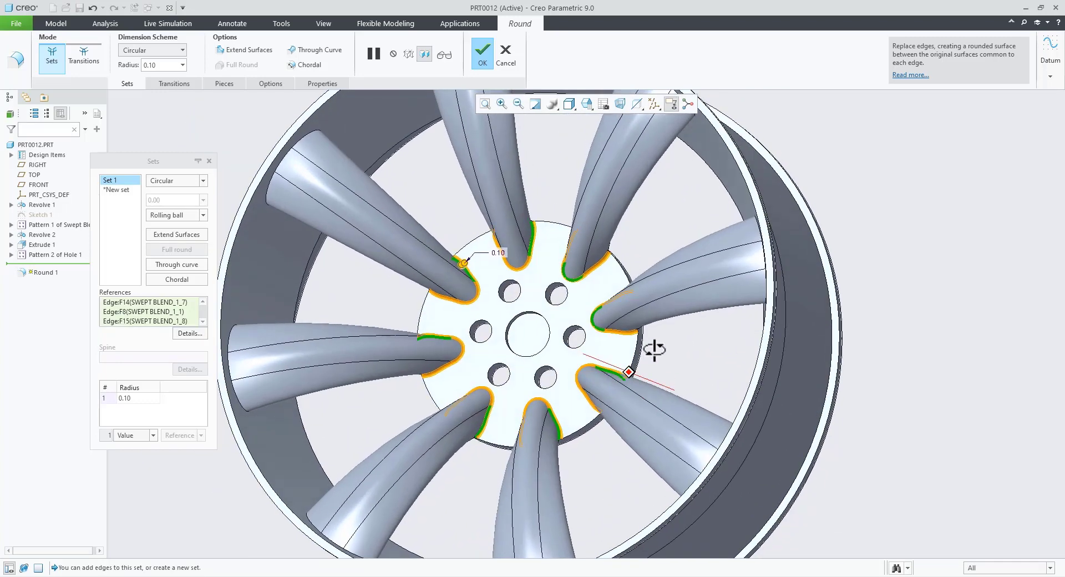
click(481, 55)
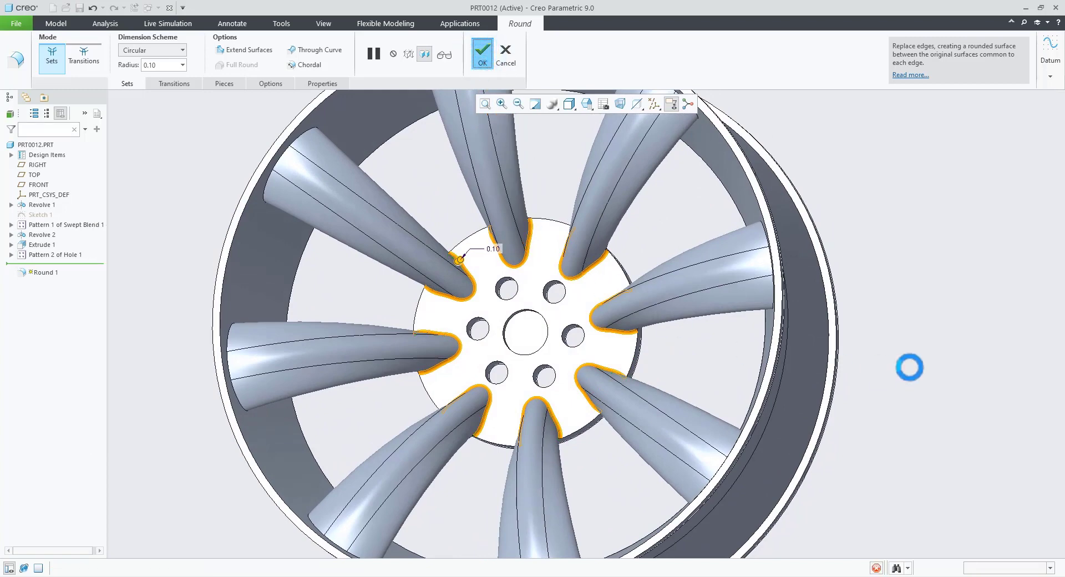
Step: Add Round 2 at 0.10 on the hub's outer edge segments between spokes
scroll(647, 381, up, 3)
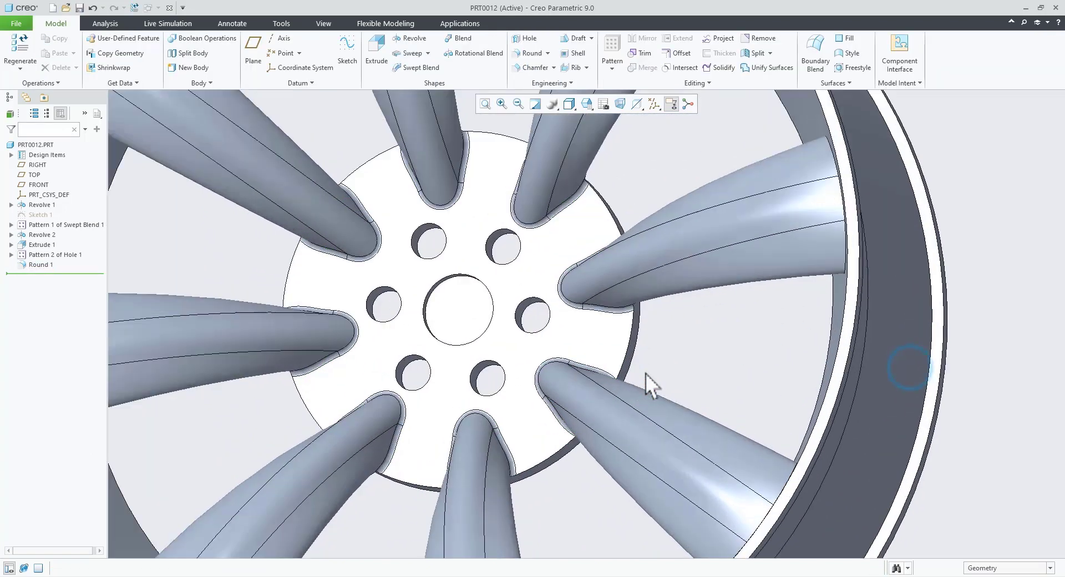
click(554, 453)
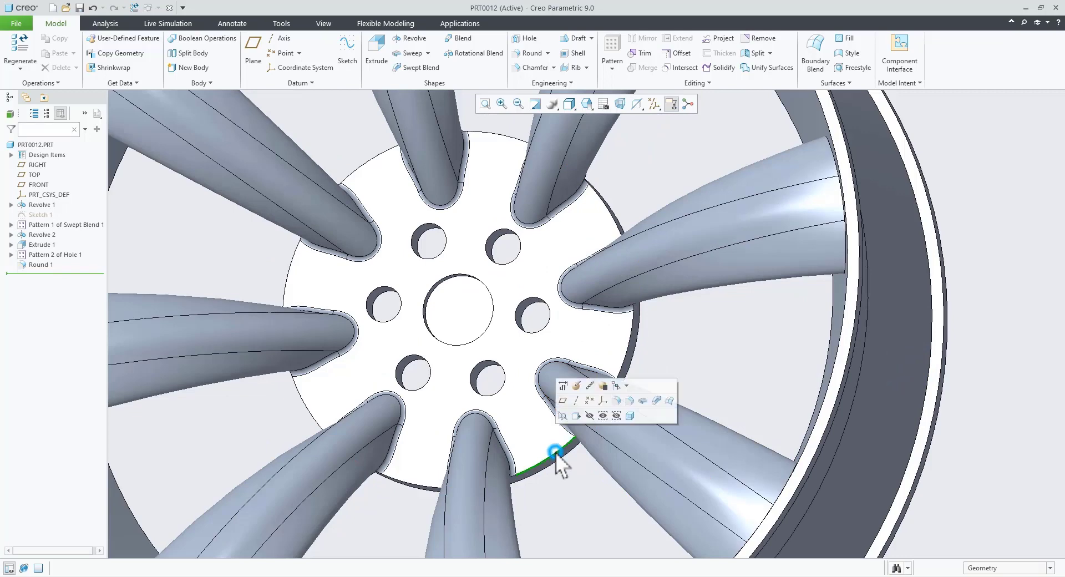
click(616, 415)
ctrl+click(623, 359)
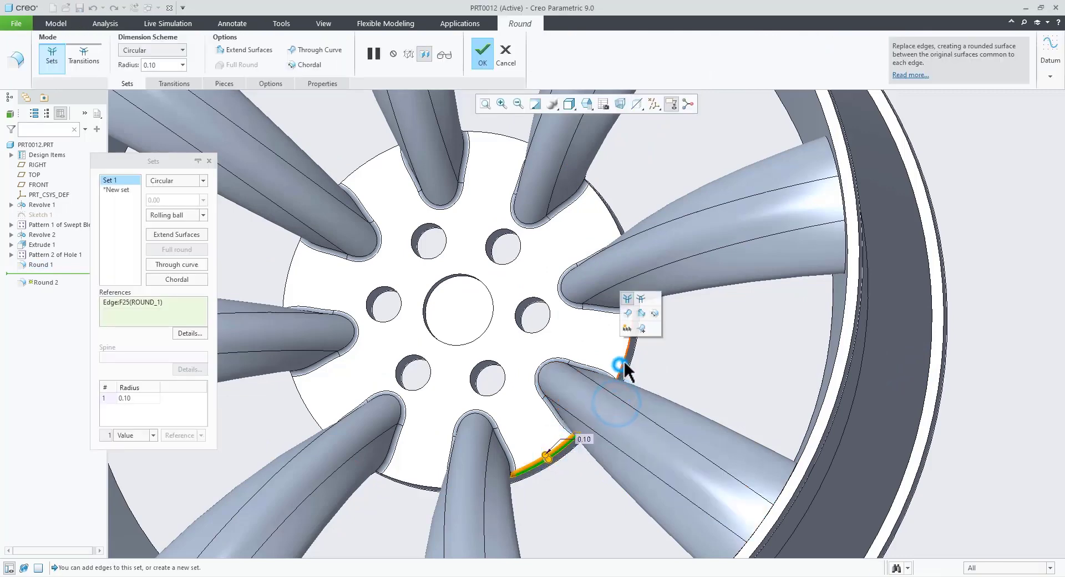
ctrl+click(609, 217)
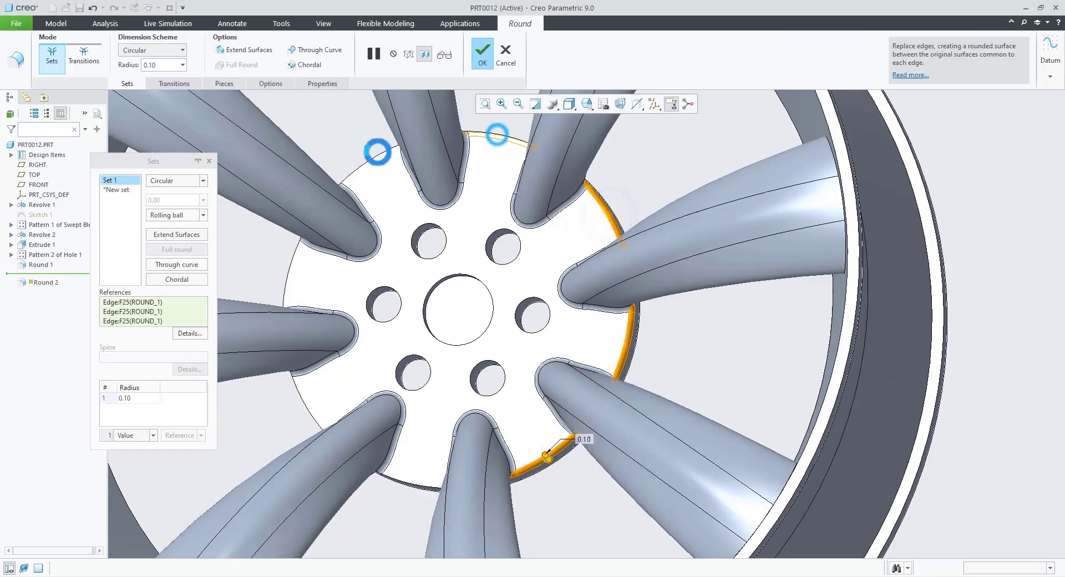
ctrl+click(379, 152)
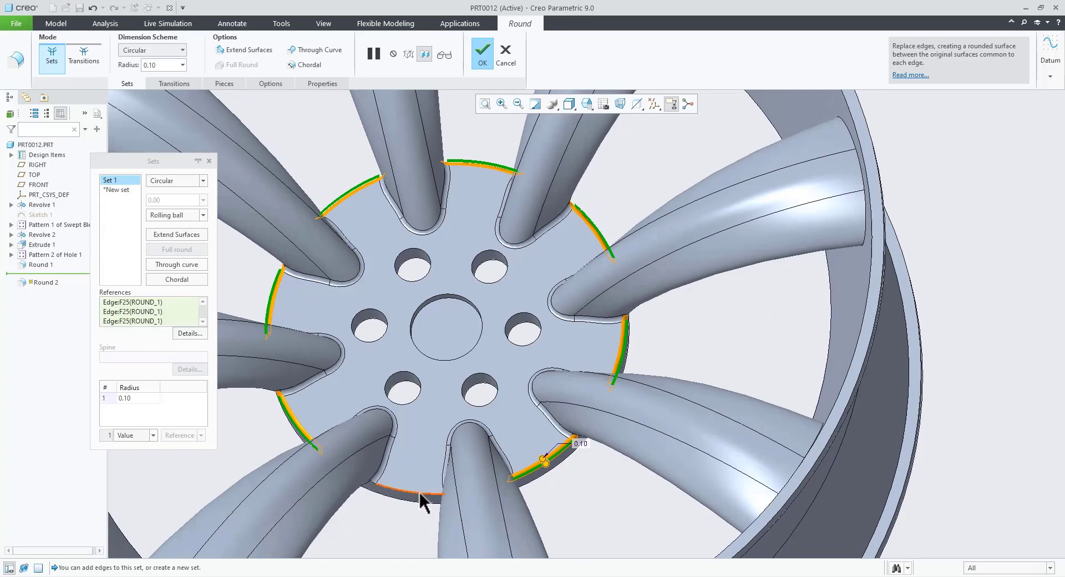
click(482, 52)
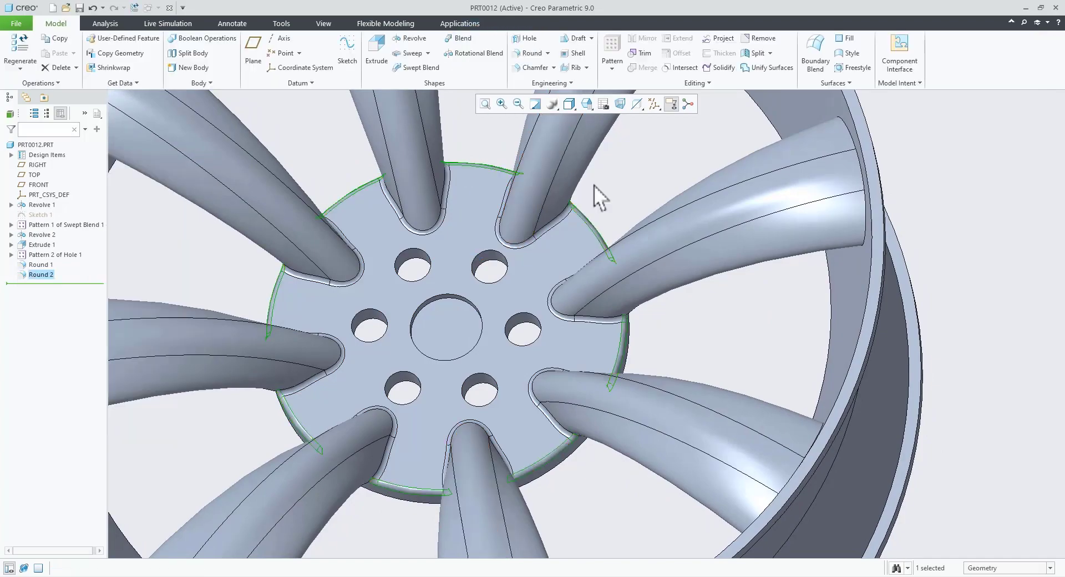
mouse_move(594, 186)
middle_down()
mouse_move(616, 208)
mouse_move(582, 268)
mouse_move(624, 294)
mouse_move(589, 369)
mouse_move(595, 201)
mouse_move(610, 199)
middle_up()
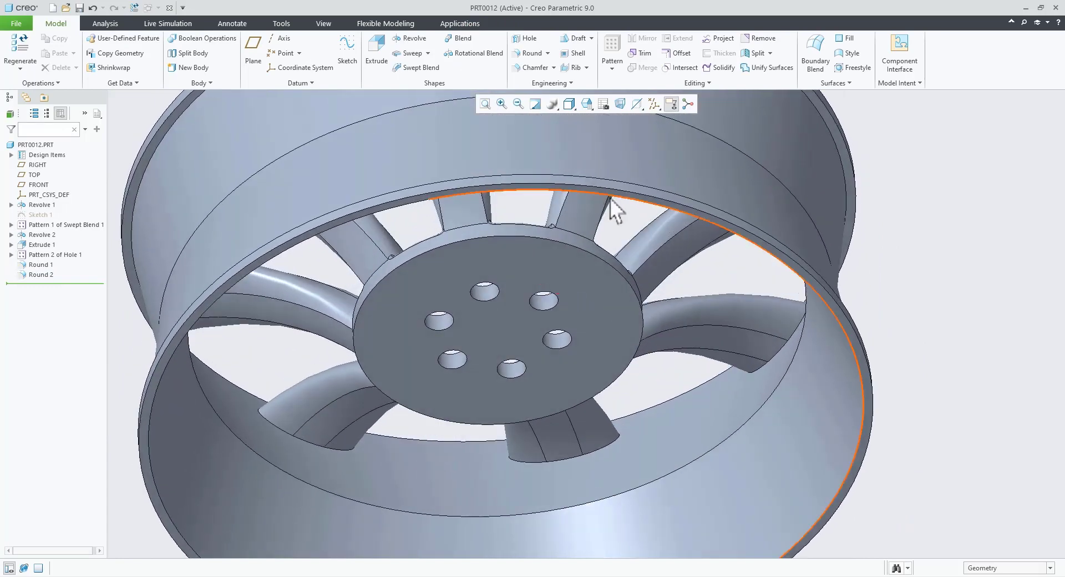
Step: Start a 0.10 round on the hub disc's back edge segments
scroll(603, 275, down, 2)
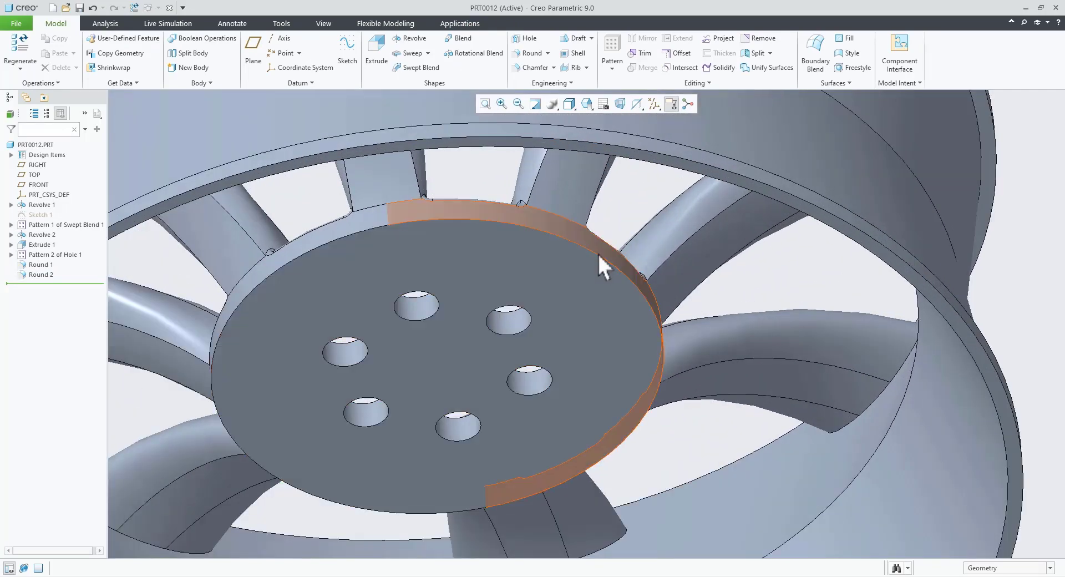
click(597, 253)
key(Escape)
click(616, 267)
click(675, 226)
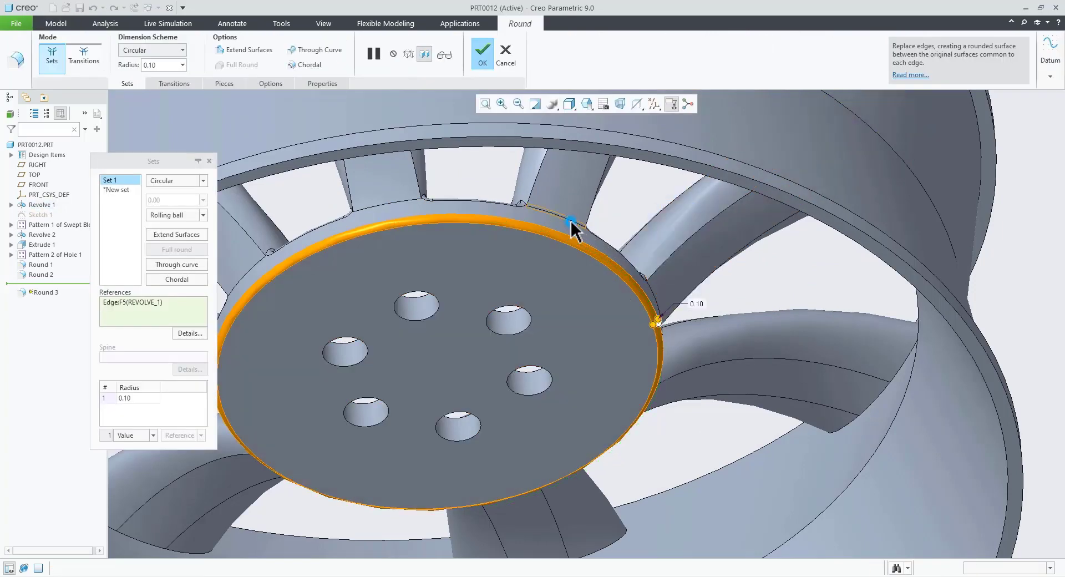
ctrl+click(654, 290)
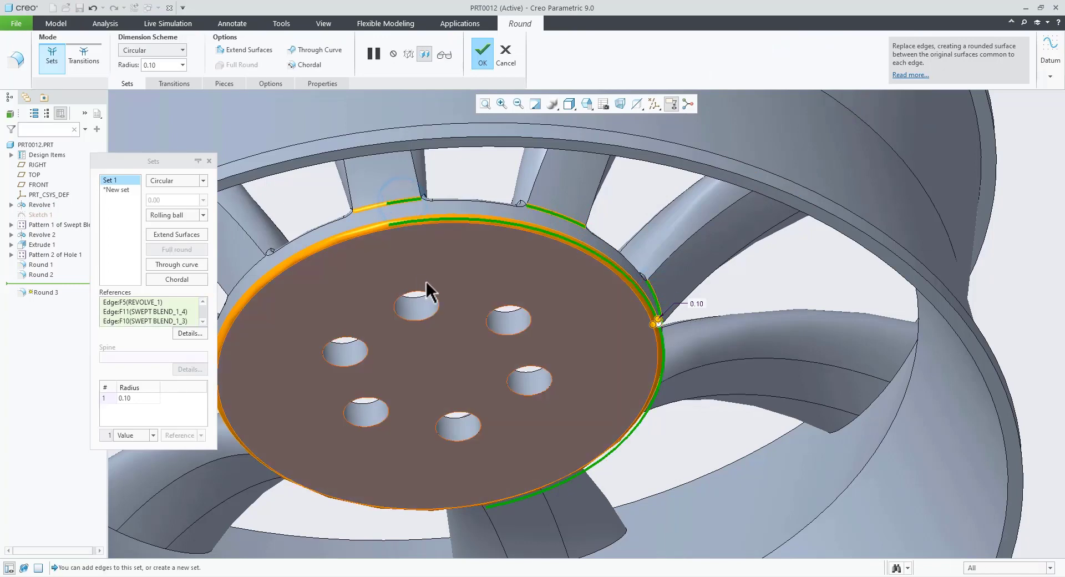
Step: Turn the hub face-on to check the edge and finish Round 3
mouse_move(426, 281)
middle_down()
mouse_move(463, 277)
mouse_move(468, 288)
mouse_move(380, 333)
mouse_move(375, 311)
middle_up()
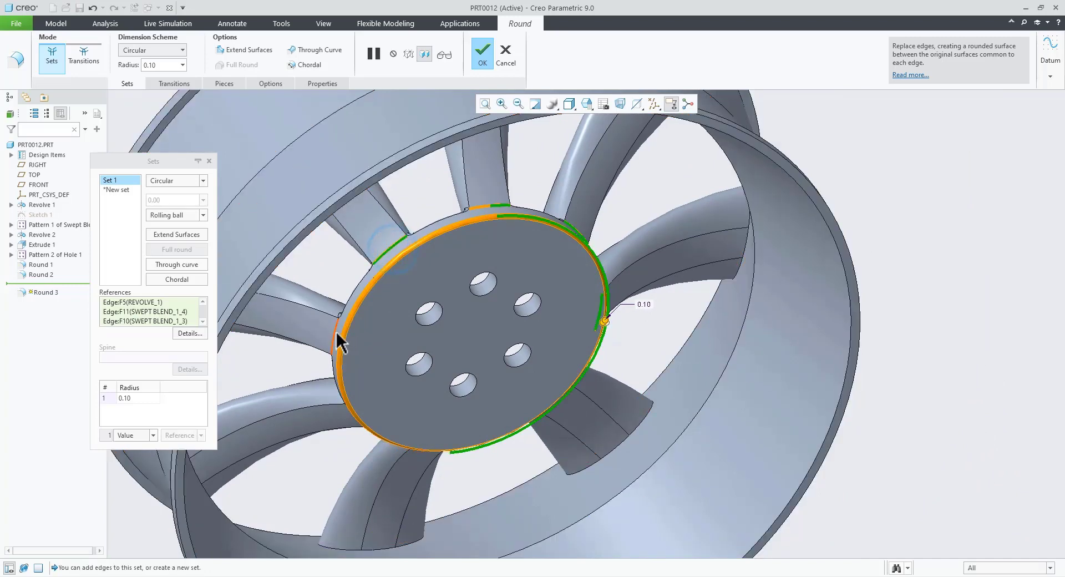
middle_drag(336, 332, 347, 441)
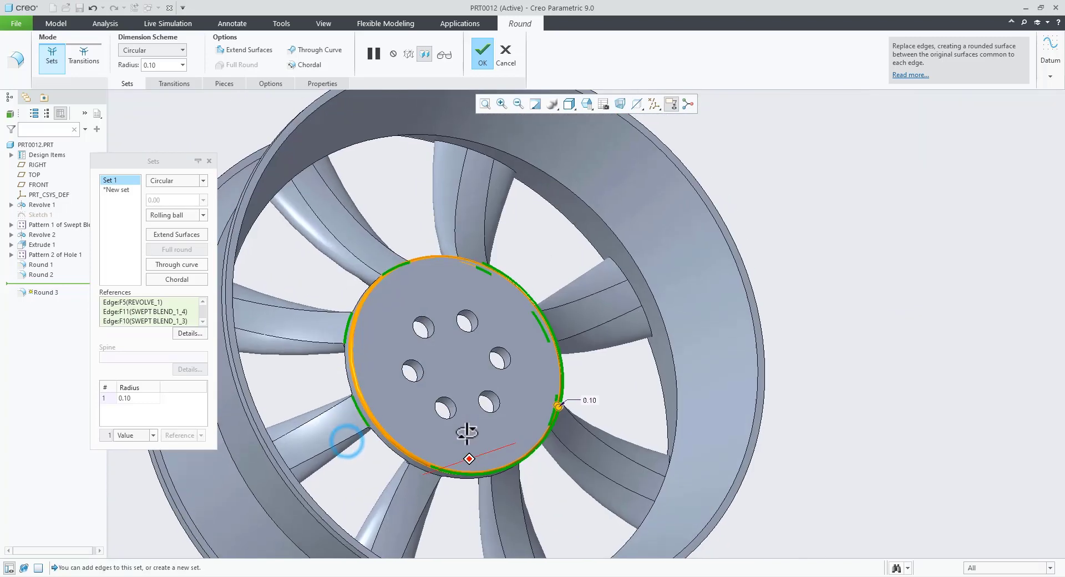
middle_drag(467, 433, 430, 464)
middle_drag(599, 507, 518, 421)
scroll(596, 506, up, 3)
scroll(592, 499, up, 2)
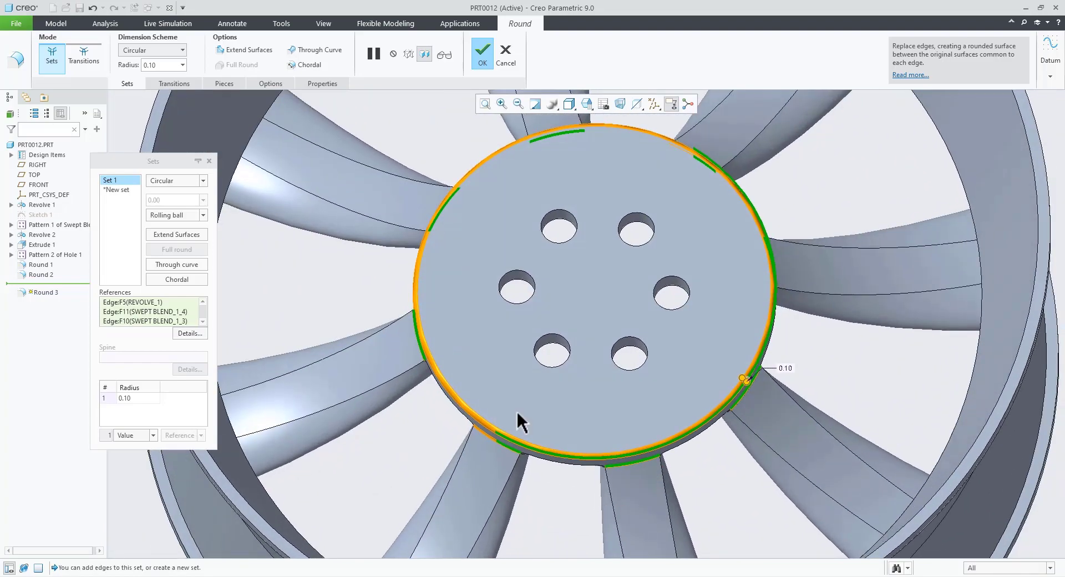
scroll(518, 421, up, 2)
click(480, 54)
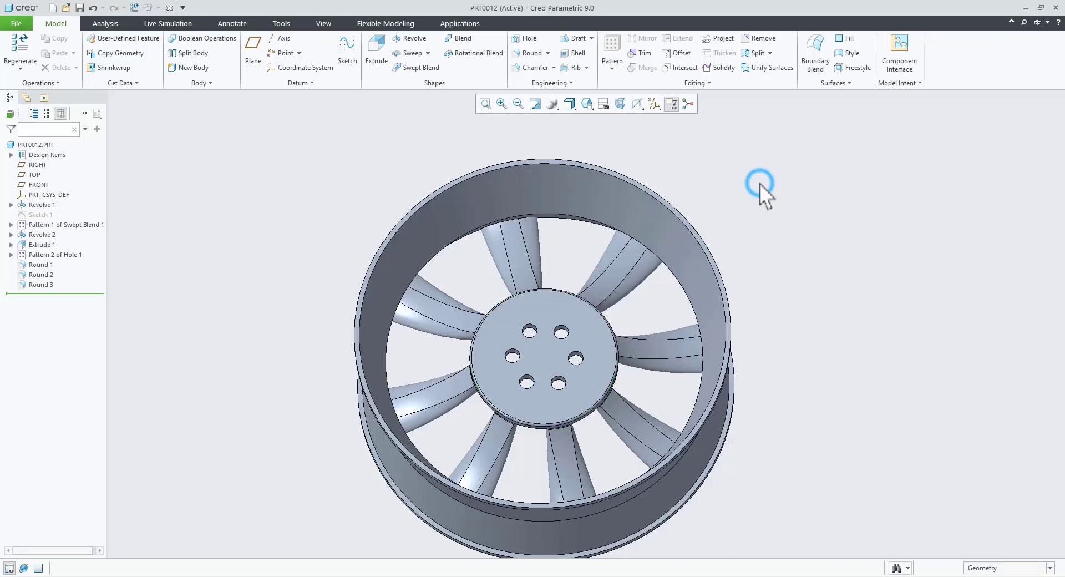
Step: Start a 0.10 round on three spoke-to-rim edges
middle_drag(760, 184, 760, 195)
mouse_move(737, 272)
middle_down()
mouse_move(740, 347)
mouse_move(658, 311)
mouse_move(677, 225)
mouse_move(574, 129)
middle_up()
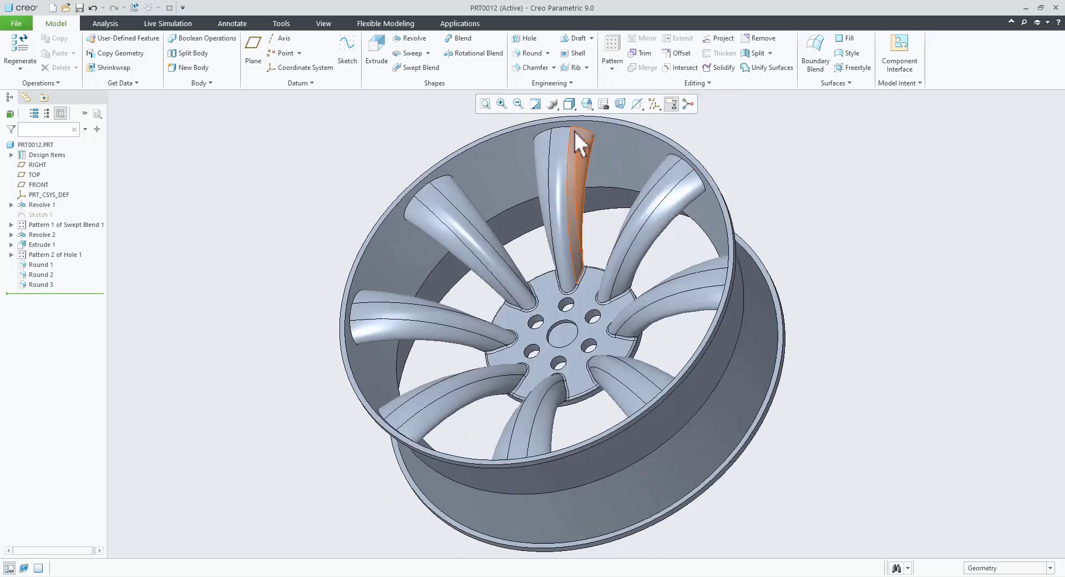
scroll(577, 139, down, 5)
click(530, 52)
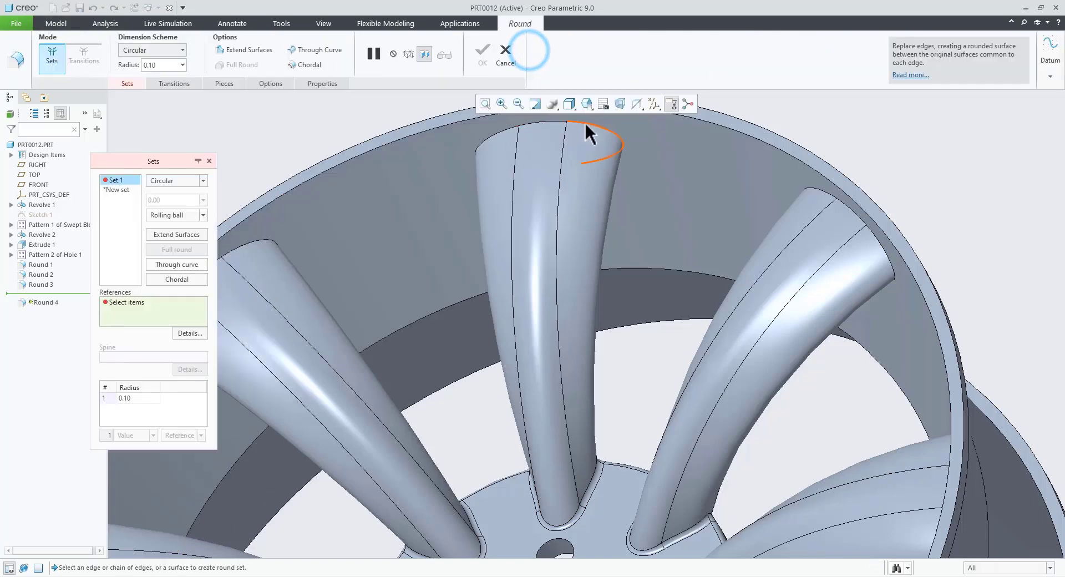
click(585, 121)
mouse_move(584, 121)
middle_down()
mouse_move(610, 178)
mouse_move(578, 235)
mouse_move(661, 268)
middle_up()
ctrl+click(577, 237)
scroll(622, 219, down, 3)
ctrl+click(804, 212)
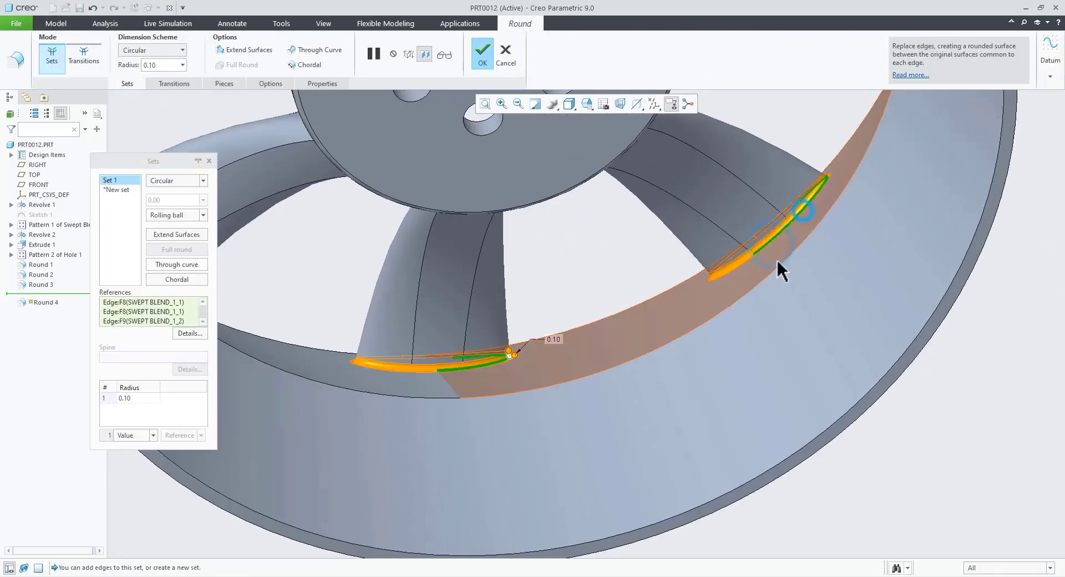
Step: Add the last spoke top edge and complete Round 4
middle_drag(776, 261, 474, 289)
mouse_move(518, 337)
middle_down()
mouse_move(439, 345)
mouse_move(405, 286)
middle_up()
middle_drag(396, 246, 492, 288)
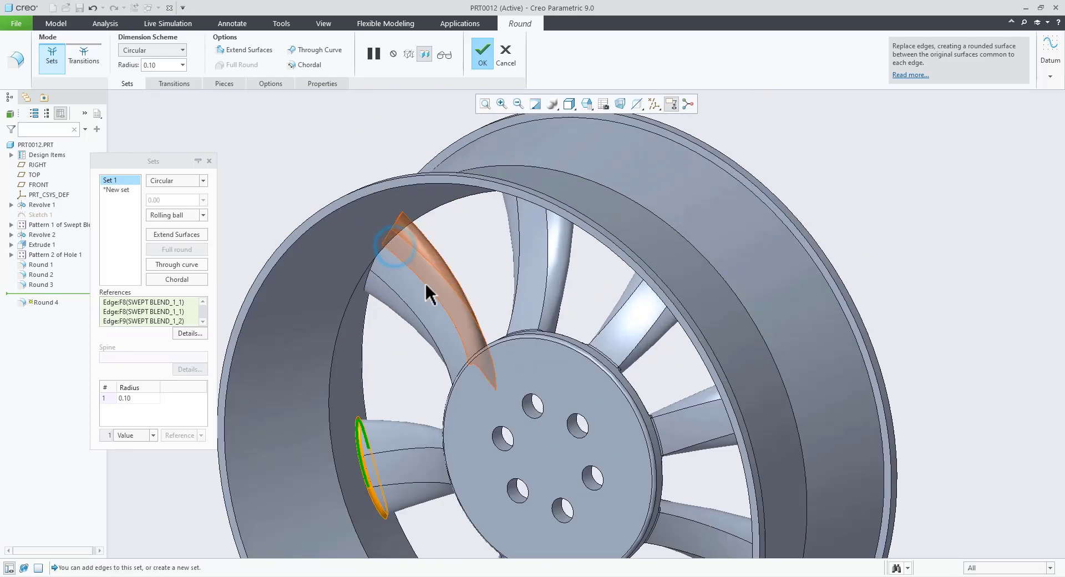
scroll(381, 258, up, 5)
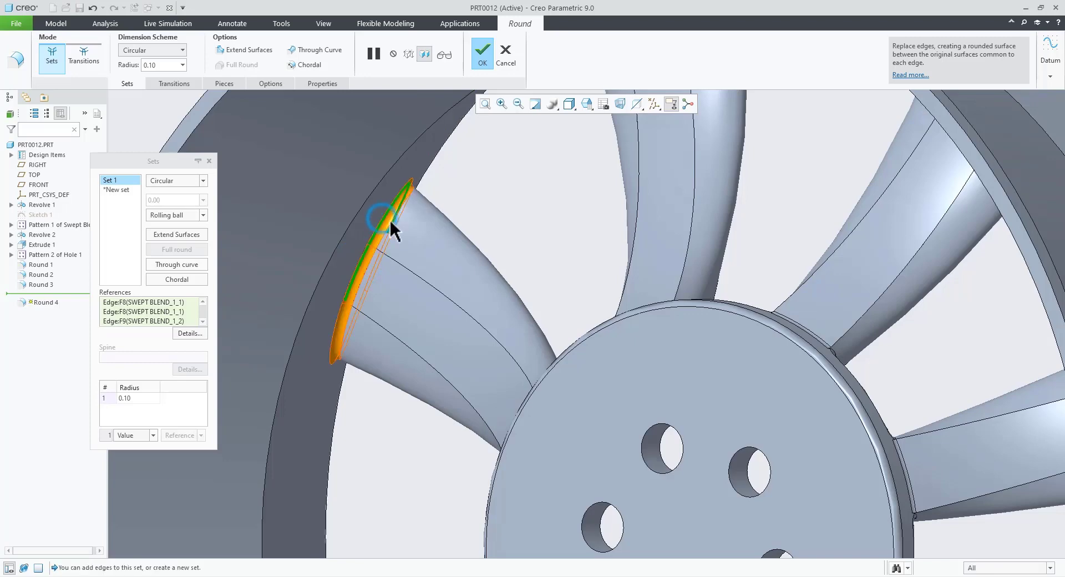
scroll(390, 218, down, 5)
scroll(501, 148, up, 5)
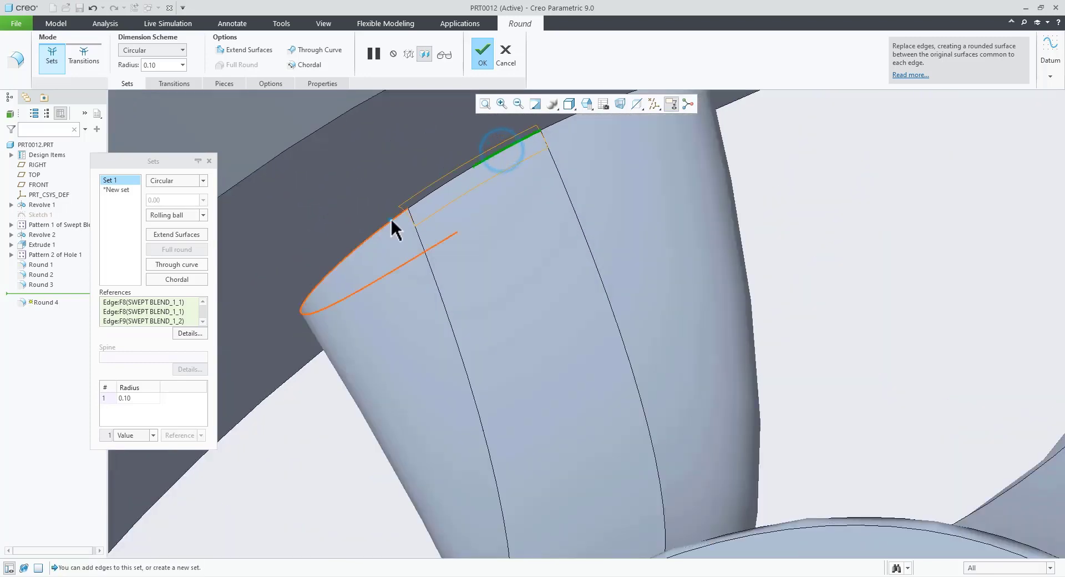
scroll(390, 219, down, 5)
scroll(583, 222, up, 5)
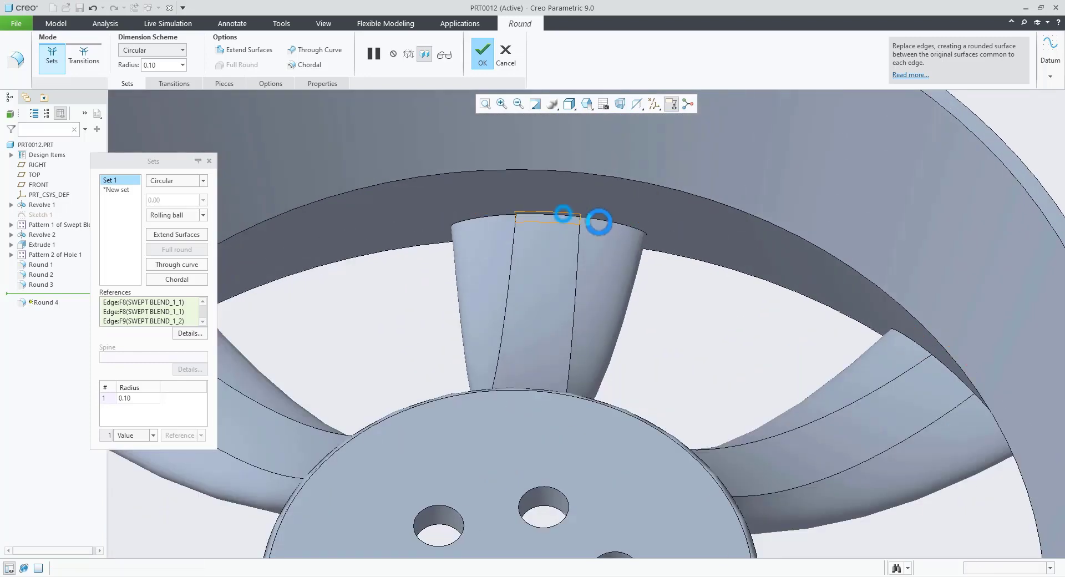
click(603, 222)
middle_drag(552, 268, 680, 313)
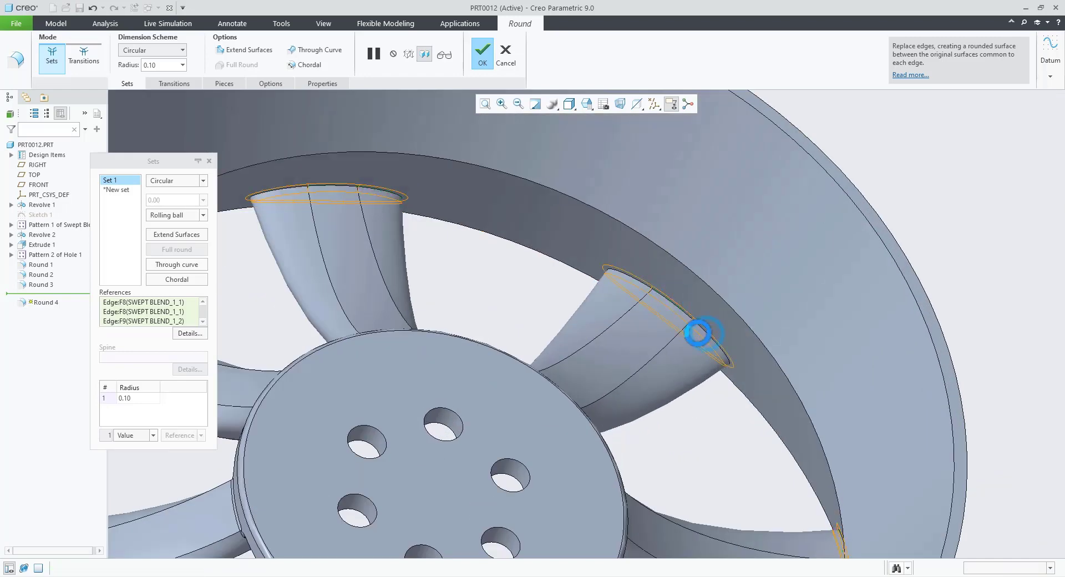
scroll(698, 332, down, 4)
scroll(577, 400, down, 2)
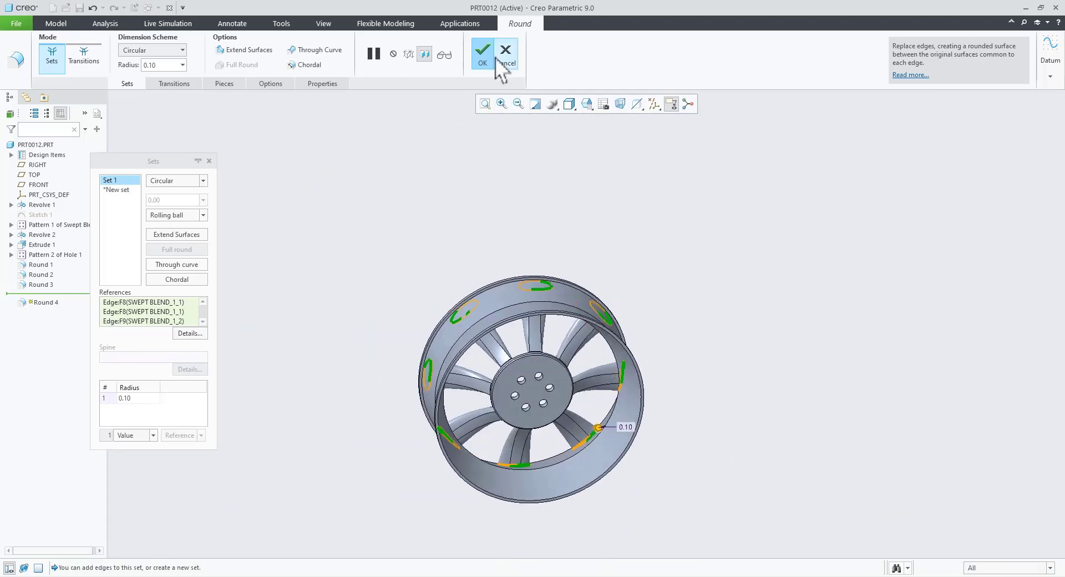
click(663, 303)
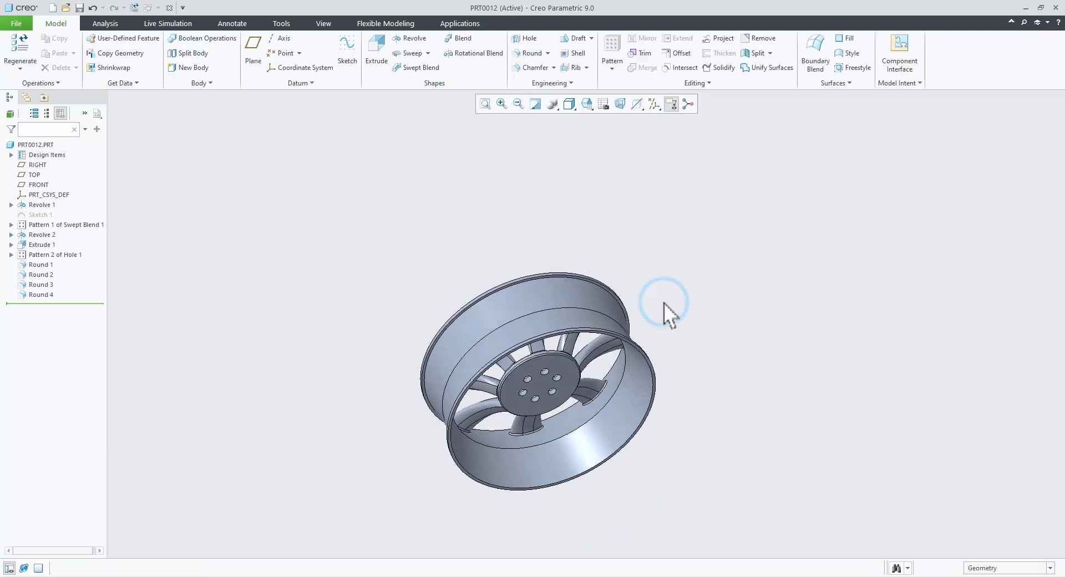
Step: Start a 0.05 radius round on the rim's lip edge
middle_drag(663, 303, 706, 252)
scroll(705, 315, up, 4)
mouse_move(705, 316)
middle_down()
mouse_move(734, 268)
mouse_move(717, 286)
mouse_move(718, 326)
mouse_move(743, 332)
mouse_move(663, 344)
middle_up()
scroll(718, 286, down, 3)
scroll(721, 344, up, 3)
scroll(660, 312, up, 2)
scroll(636, 189, up, 3)
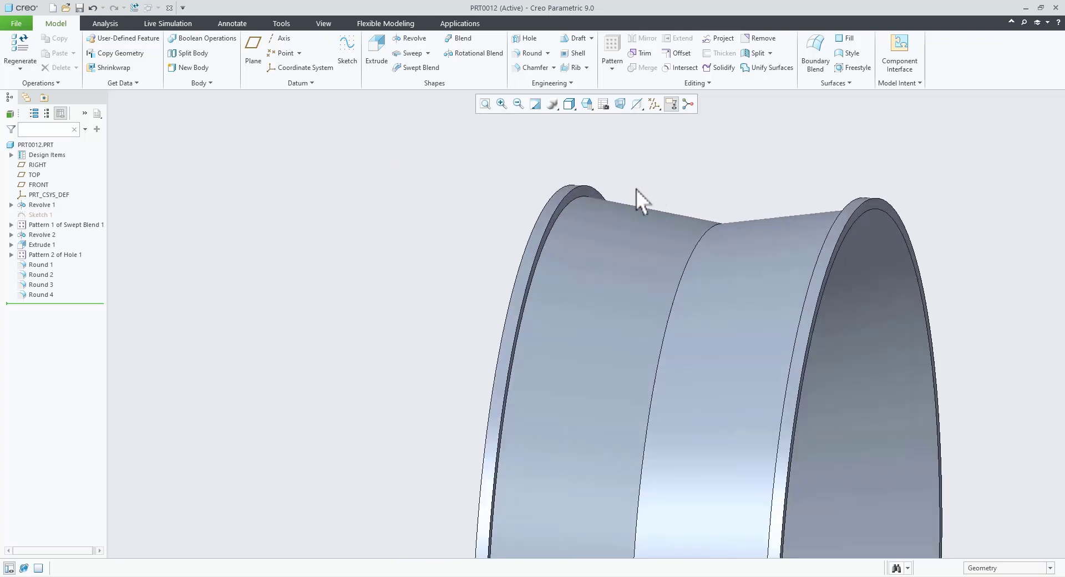
scroll(568, 208, up, 2)
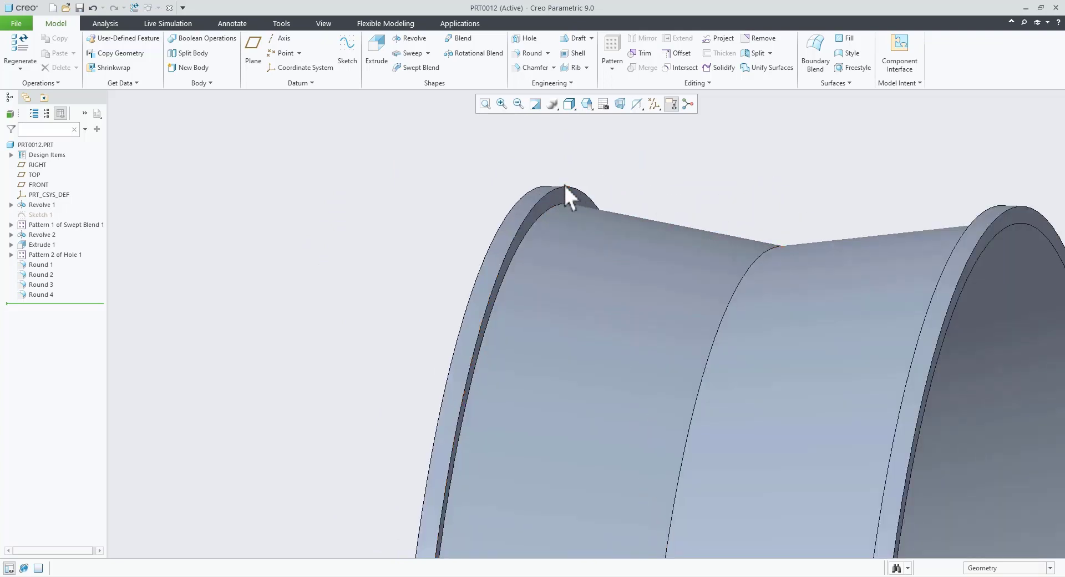
click(565, 185)
click(626, 135)
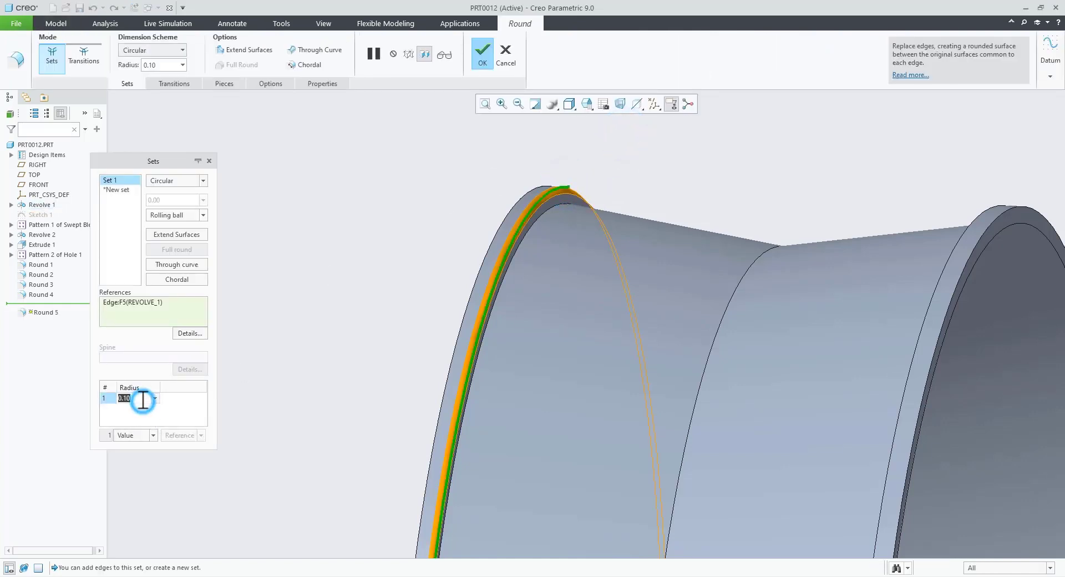
text(0)
text(5)
key(Return)
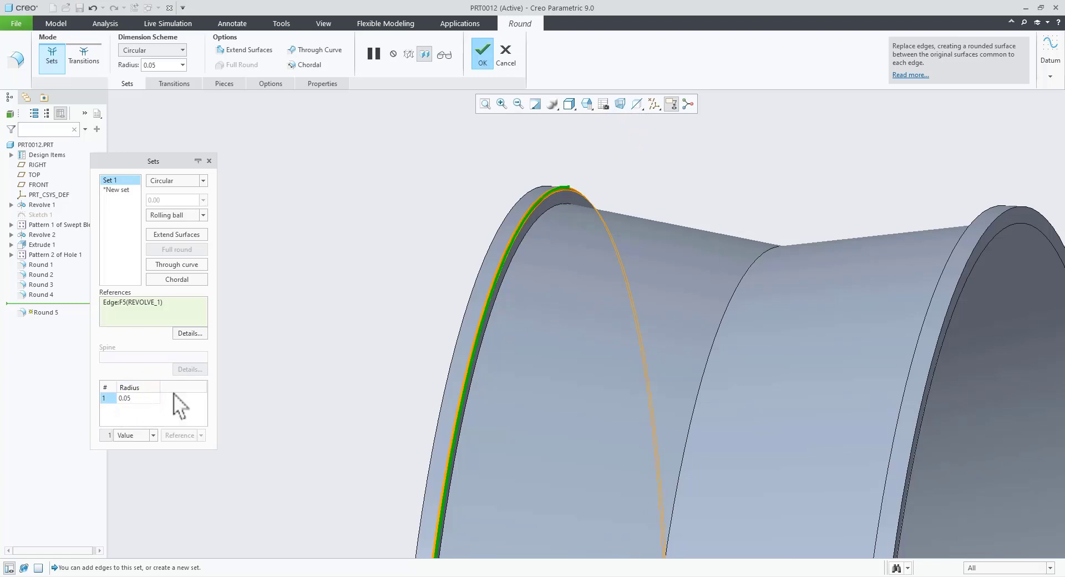
Step: Include the inner and outer lip edges and finish Round 5
scroll(551, 221, down, 2)
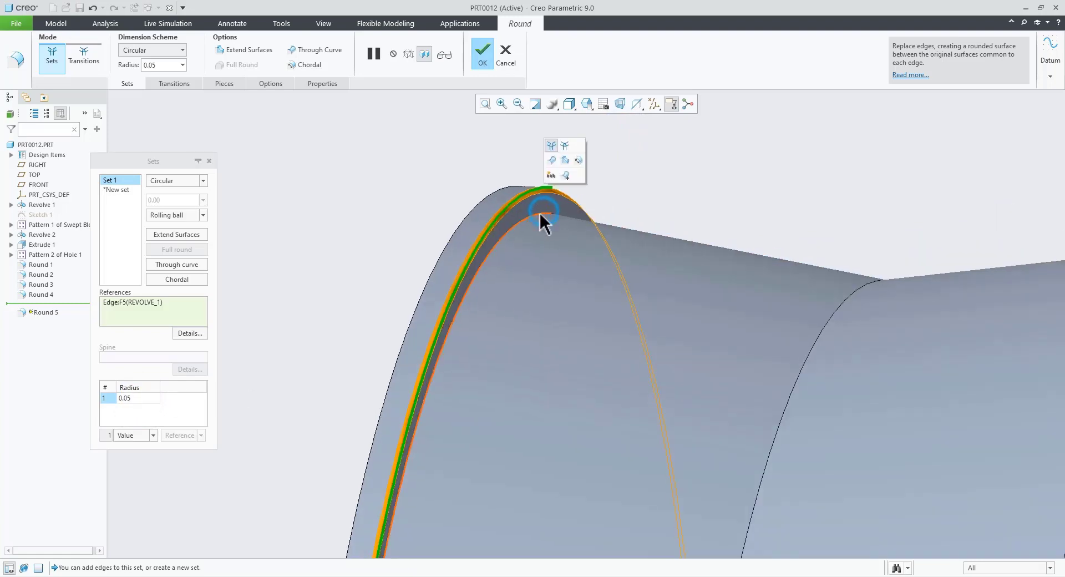
ctrl+click(542, 216)
ctrl+click(512, 186)
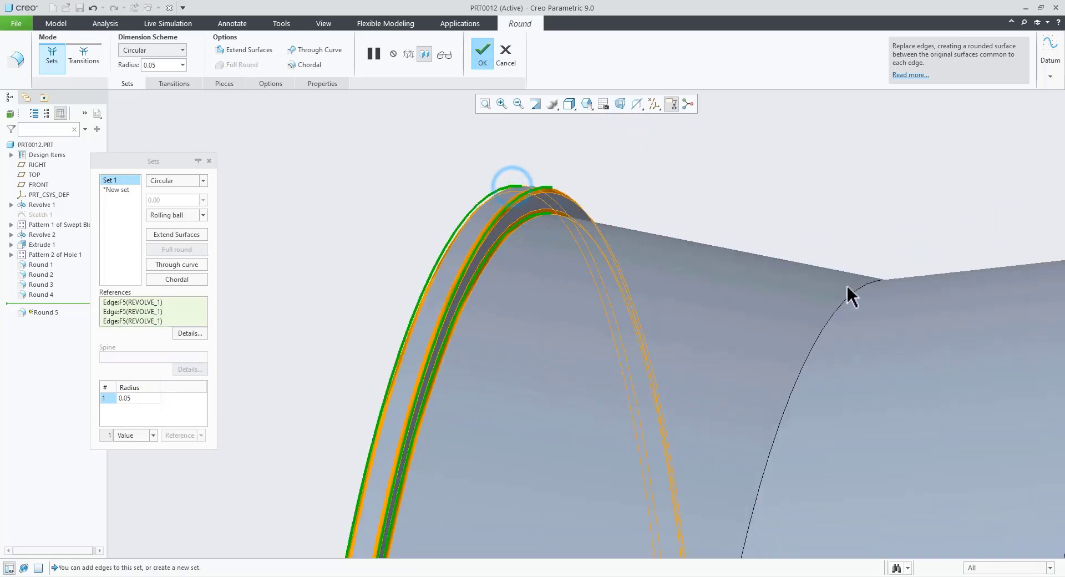
scroll(858, 297, up, 3)
mouse_move(837, 296)
middle_down()
mouse_move(736, 285)
mouse_move(915, 362)
mouse_move(749, 294)
mouse_move(922, 300)
middle_up()
scroll(918, 294, down, 3)
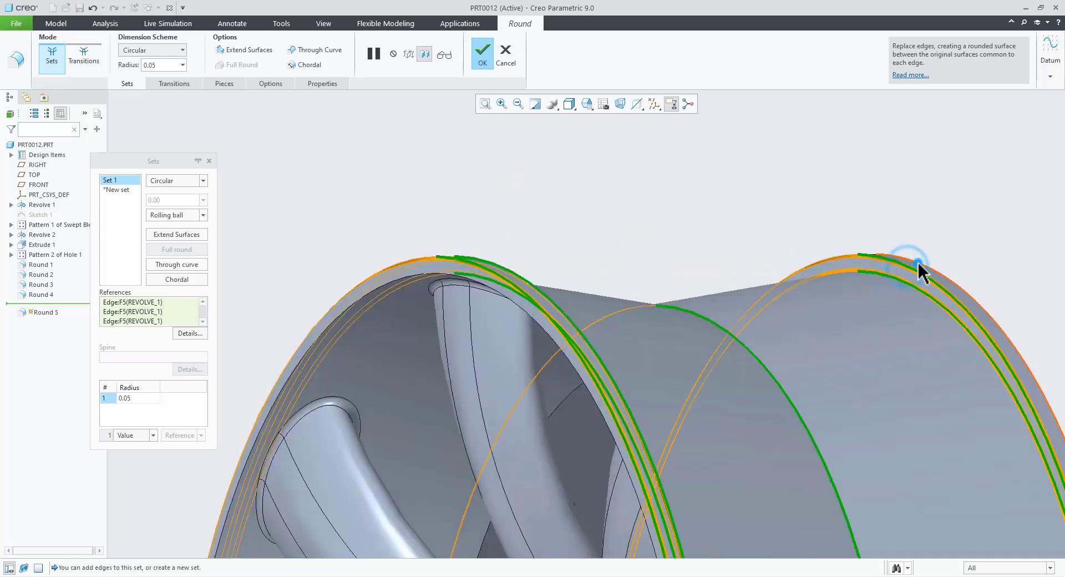
scroll(356, 316, down, 5)
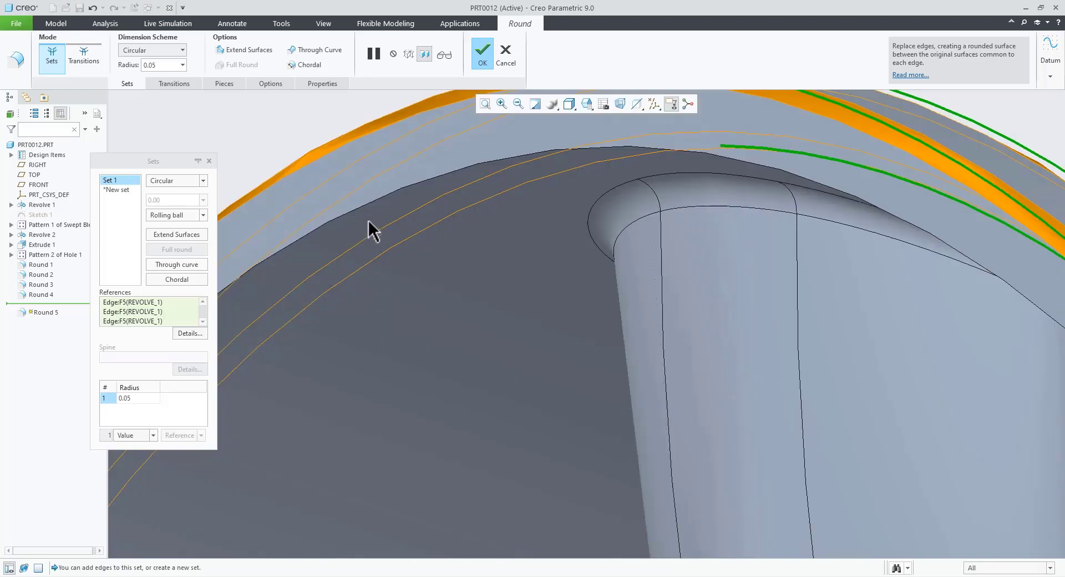
scroll(367, 206, up, 2)
scroll(368, 215, up, 2)
scroll(375, 225, up, 2)
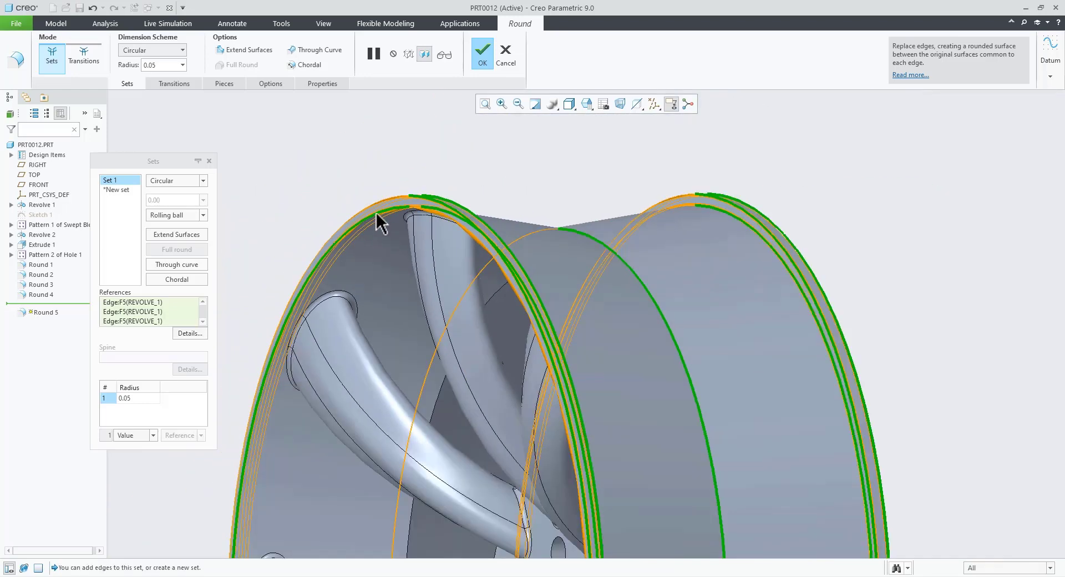
mouse_move(381, 221)
middle_down()
mouse_move(560, 308)
mouse_move(528, 312)
middle_up()
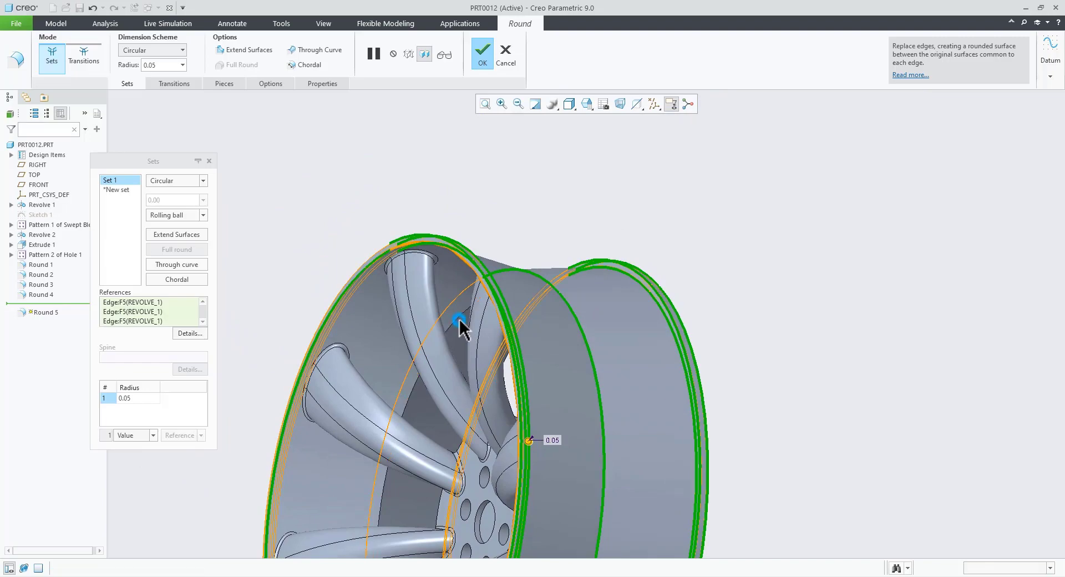
mouse_move(459, 319)
middle_down()
mouse_move(624, 424)
mouse_move(506, 538)
mouse_move(458, 499)
mouse_move(470, 504)
mouse_move(625, 408)
middle_up()
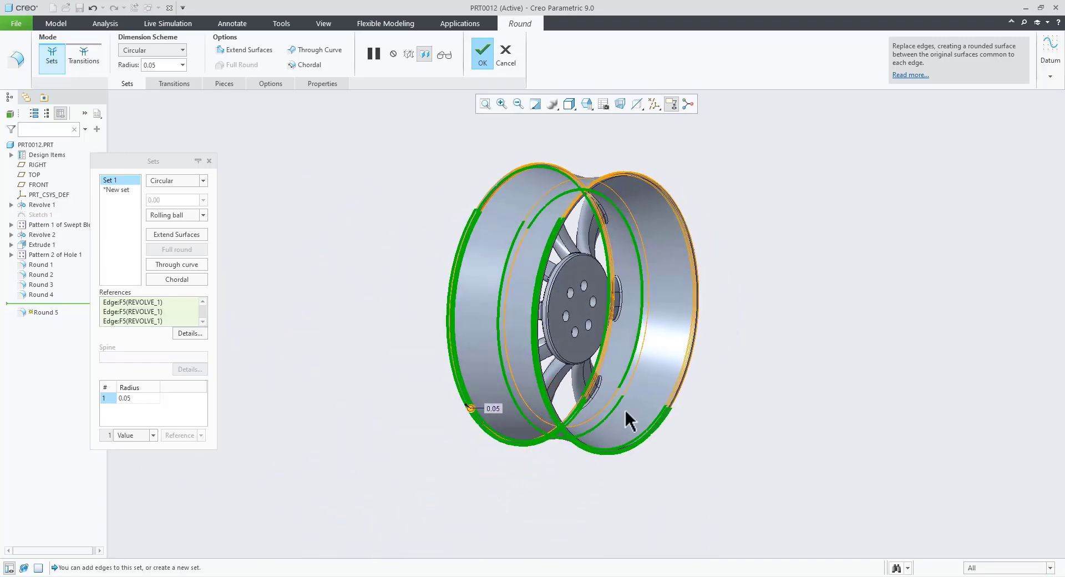
scroll(694, 251, up, 5)
scroll(691, 281, up, 5)
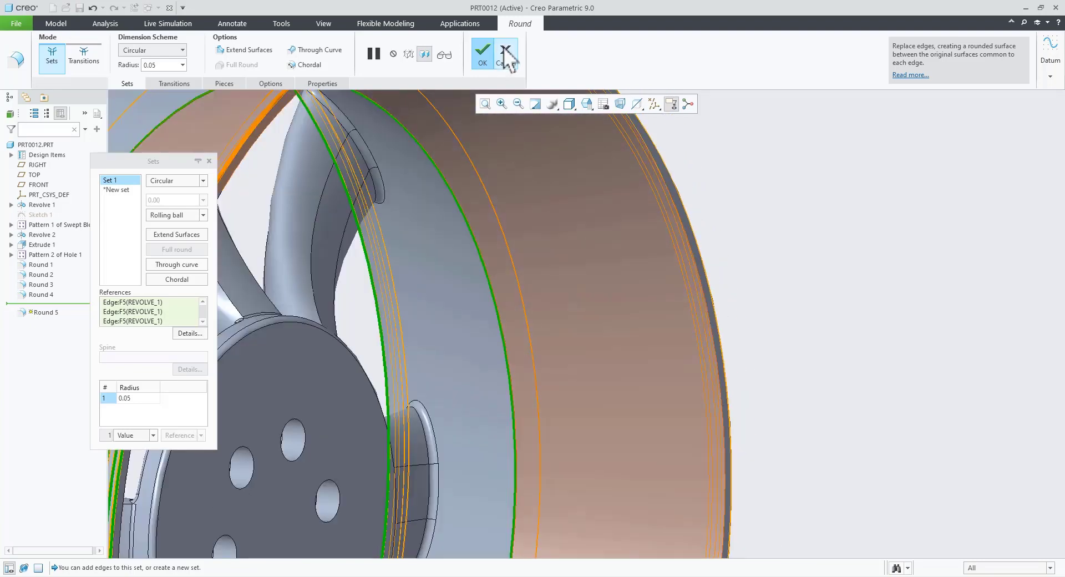
click(482, 52)
Step: Reopen Round 5 with Edit Definition and confirm it unchanged
click(753, 222)
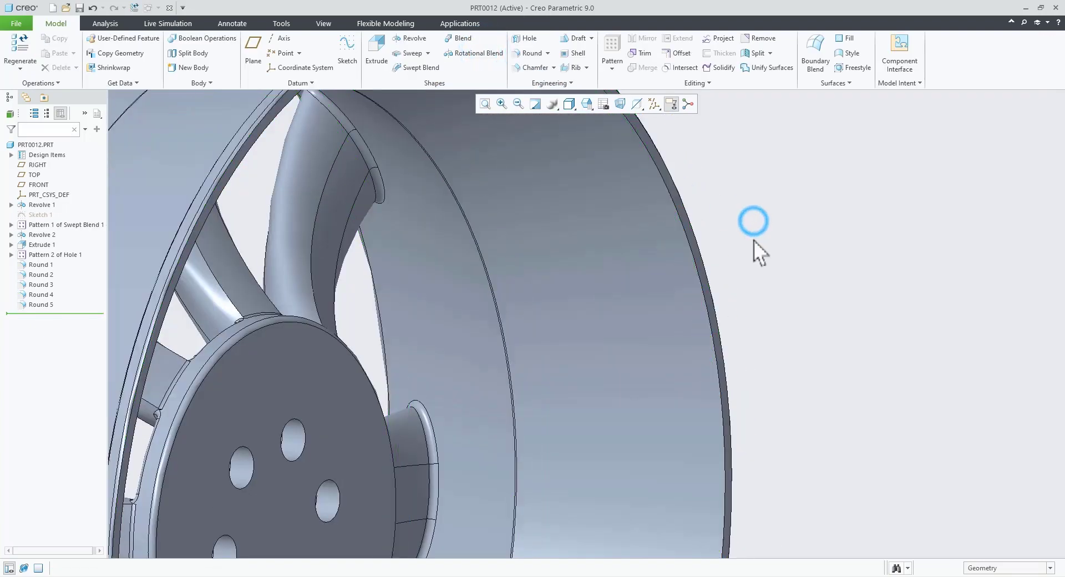
scroll(753, 241, down, 10)
scroll(596, 183, up, 5)
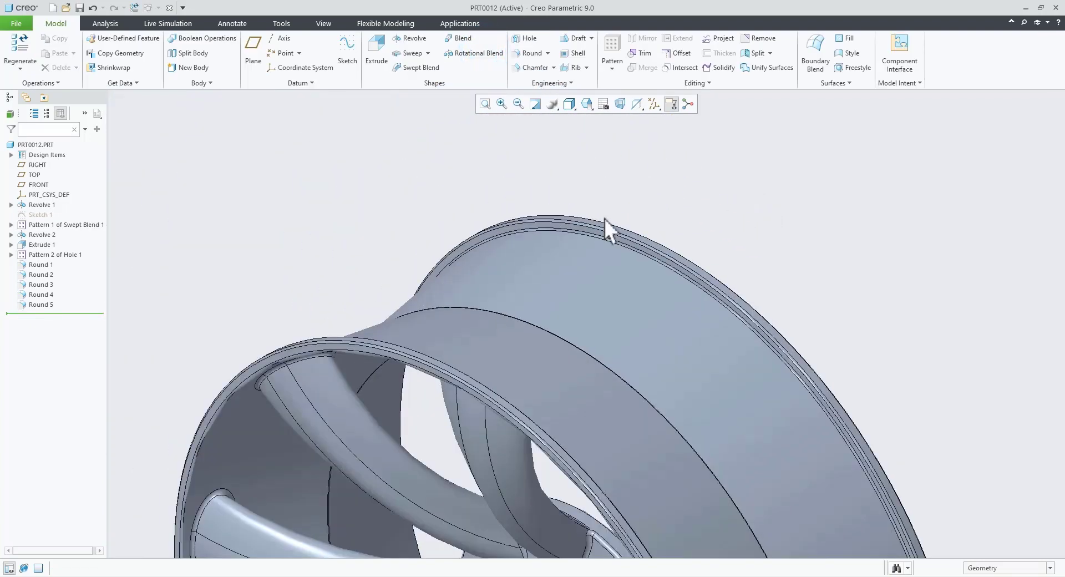
scroll(606, 261, up, 5)
mouse_move(607, 301)
middle_down()
mouse_move(536, 293)
mouse_move(501, 308)
mouse_move(475, 304)
mouse_move(475, 288)
mouse_move(540, 278)
middle_up()
scroll(540, 277, down, 3)
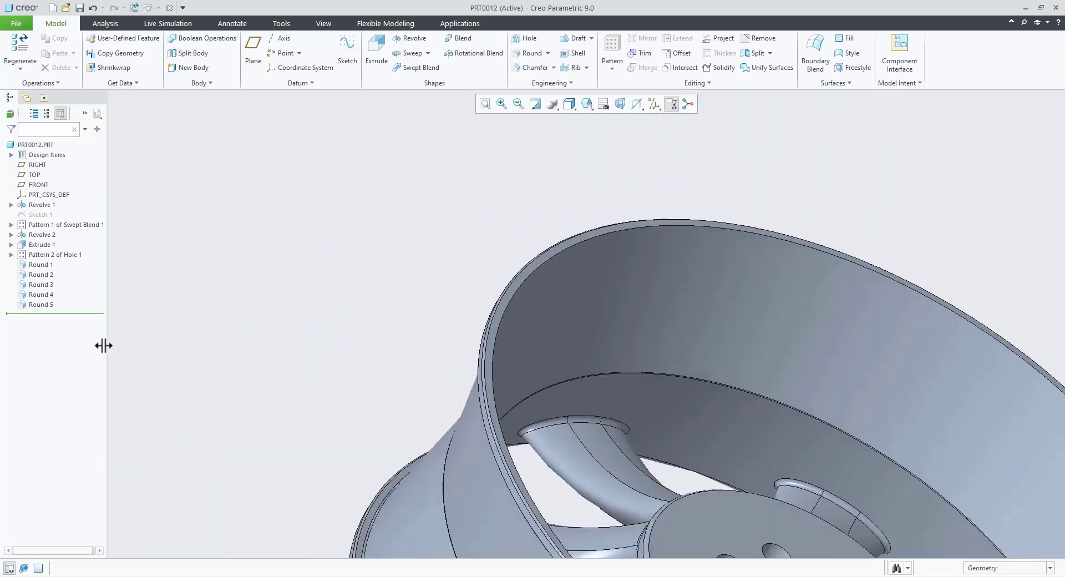
click(48, 304)
click(67, 252)
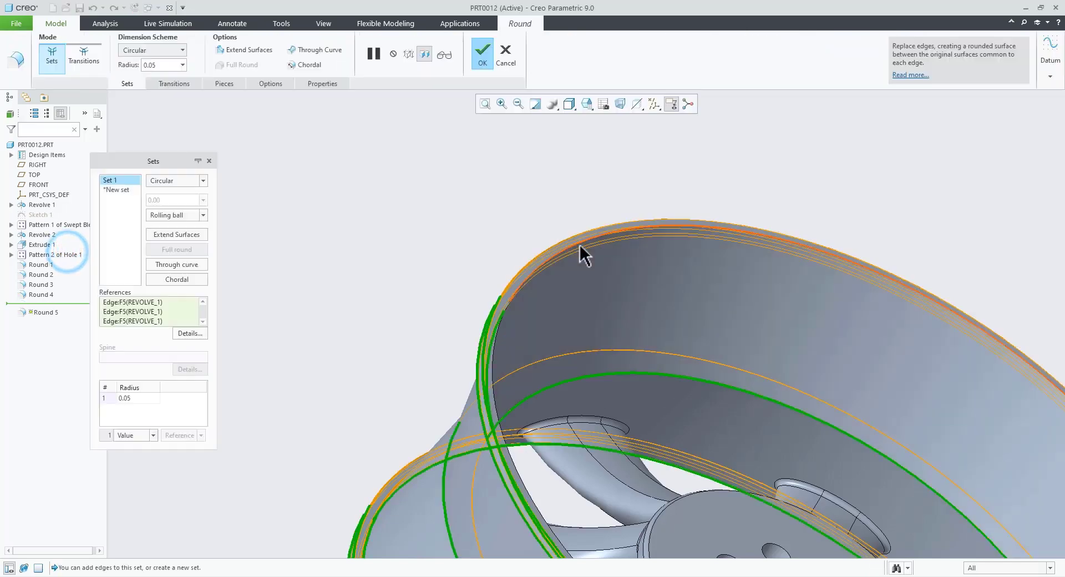
scroll(580, 254, up, 4)
scroll(560, 233, down, 5)
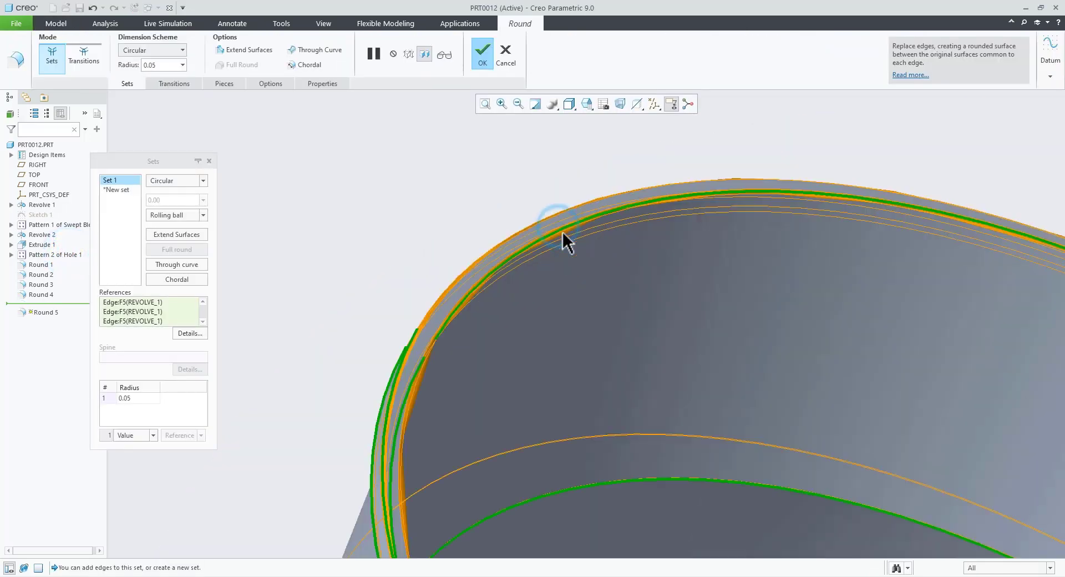
mouse_move(559, 273)
middle_down()
mouse_move(619, 319)
mouse_move(633, 244)
middle_up()
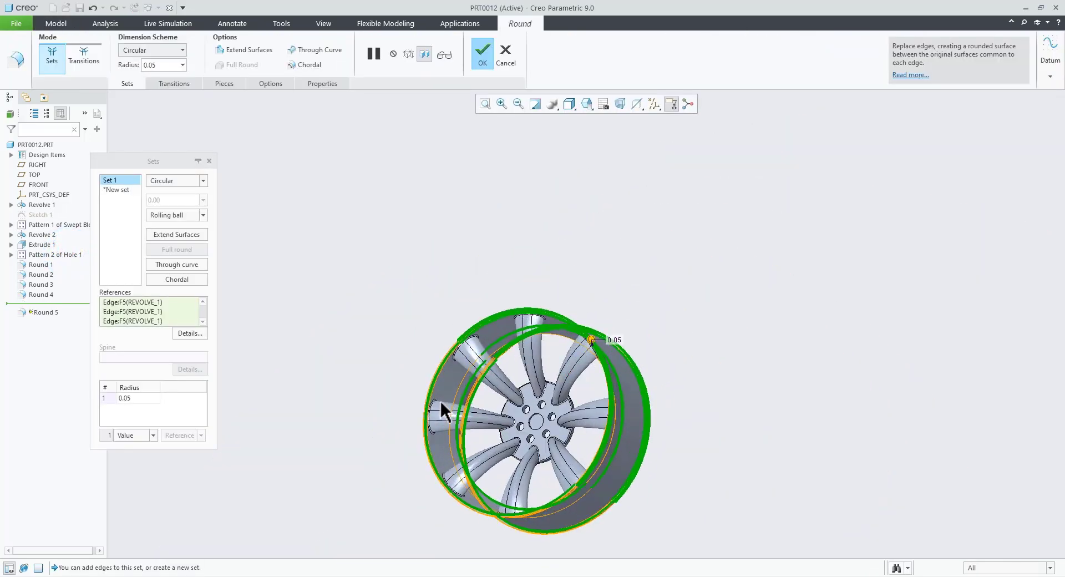
scroll(431, 413, up, 5)
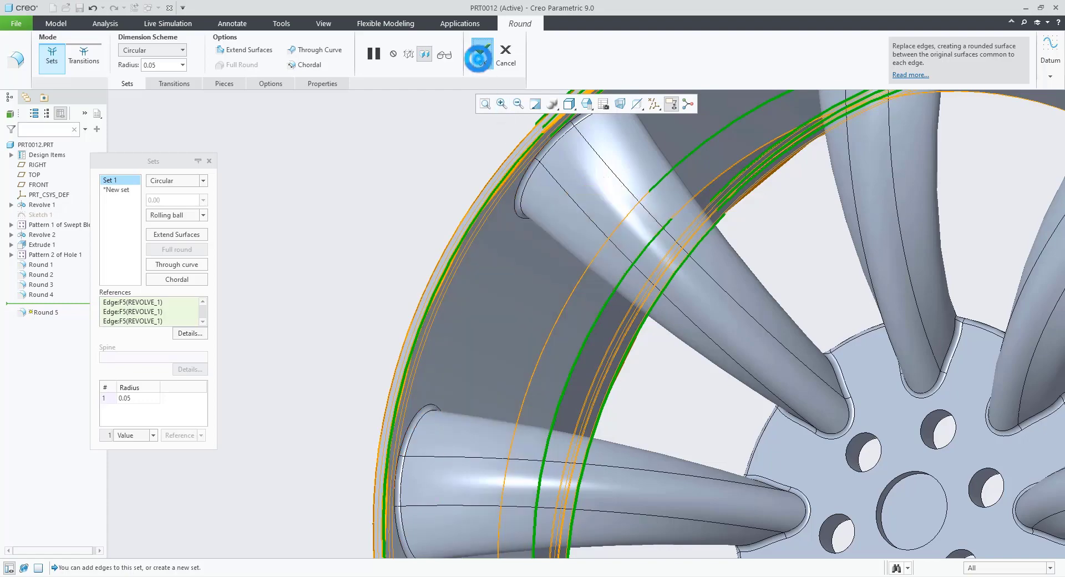
click(316, 225)
key(ctrl+d)
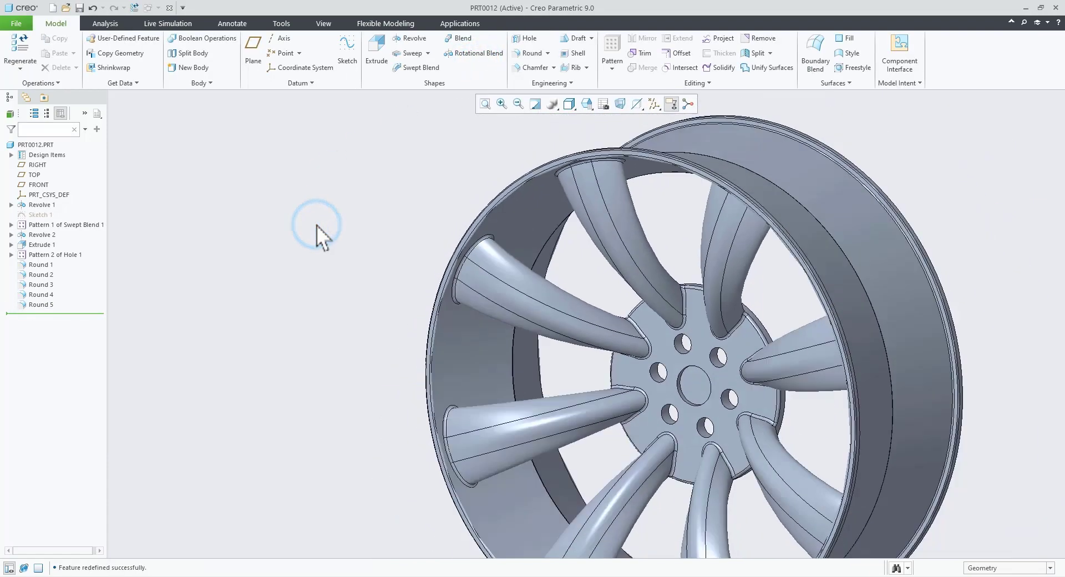
mouse_move(758, 337)
middle_down()
mouse_move(720, 404)
mouse_move(744, 350)
mouse_move(675, 394)
mouse_move(590, 399)
mouse_move(703, 414)
middle_up()
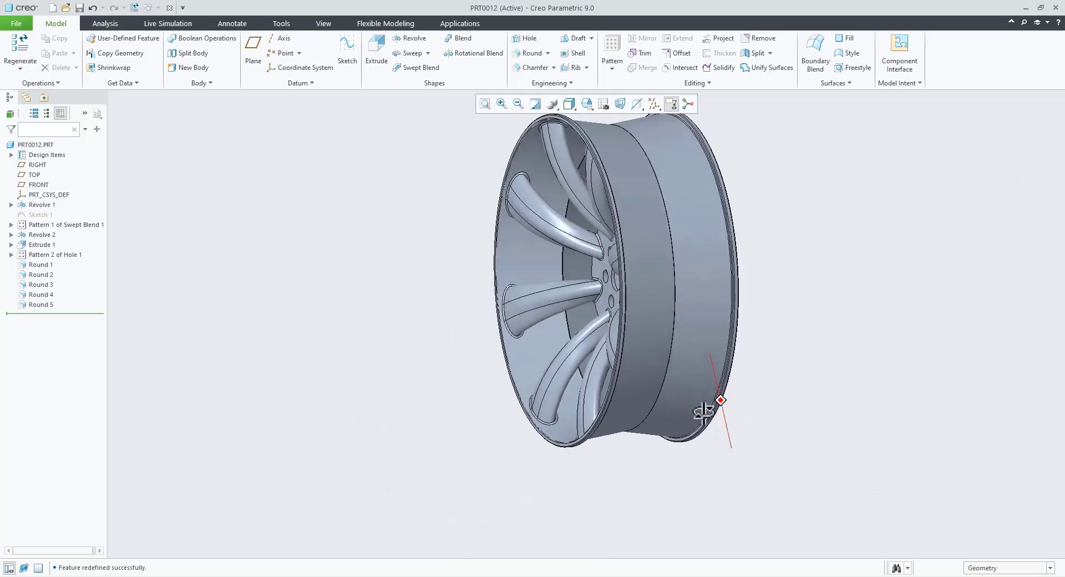
key(ctrl+d)
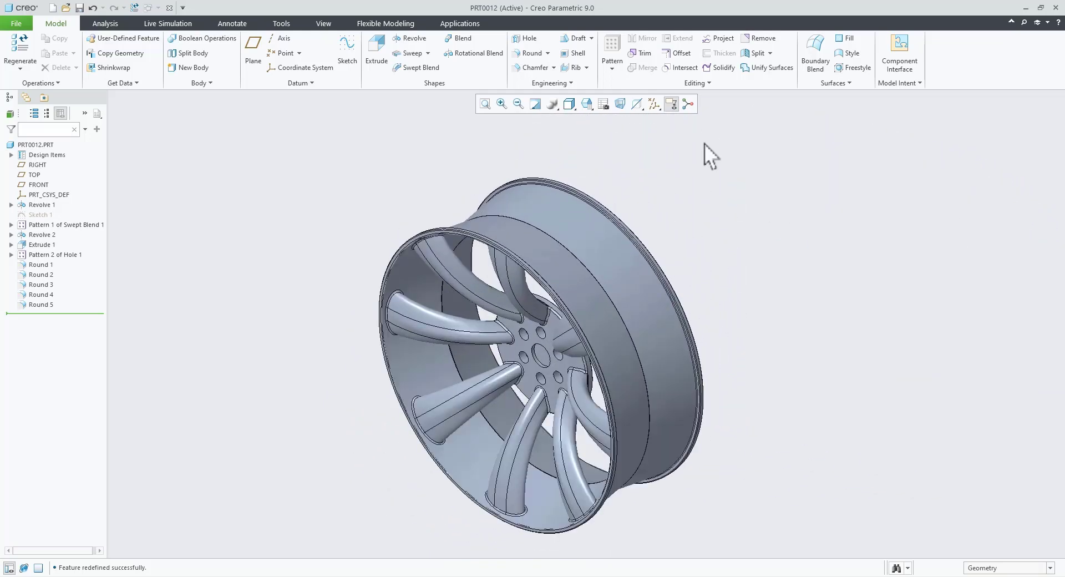
click(319, 23)
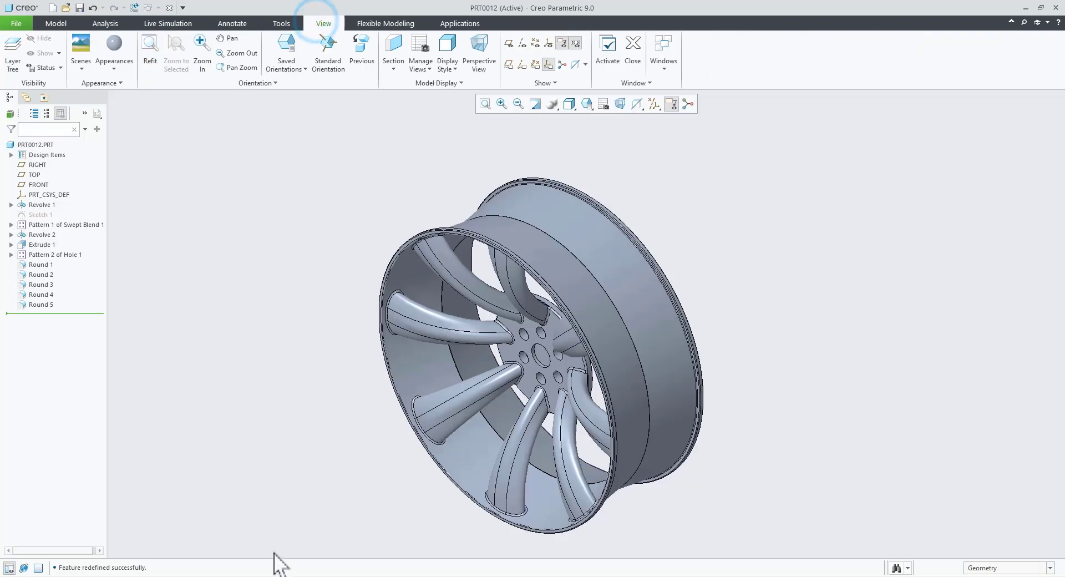
scroll(610, 355, down, 3)
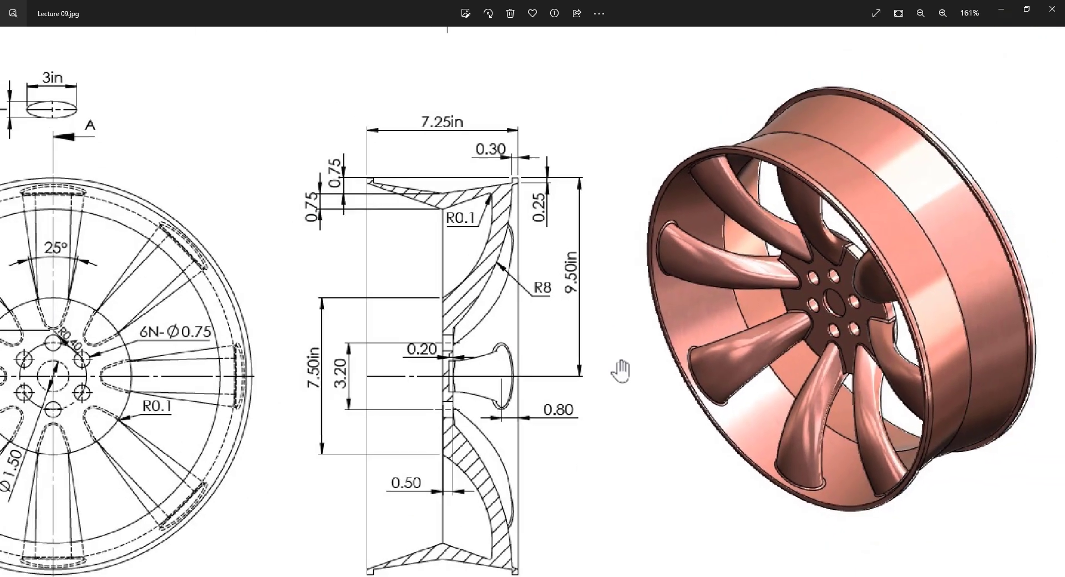
drag(586, 410, 585, 411)
key(alt+Tab)
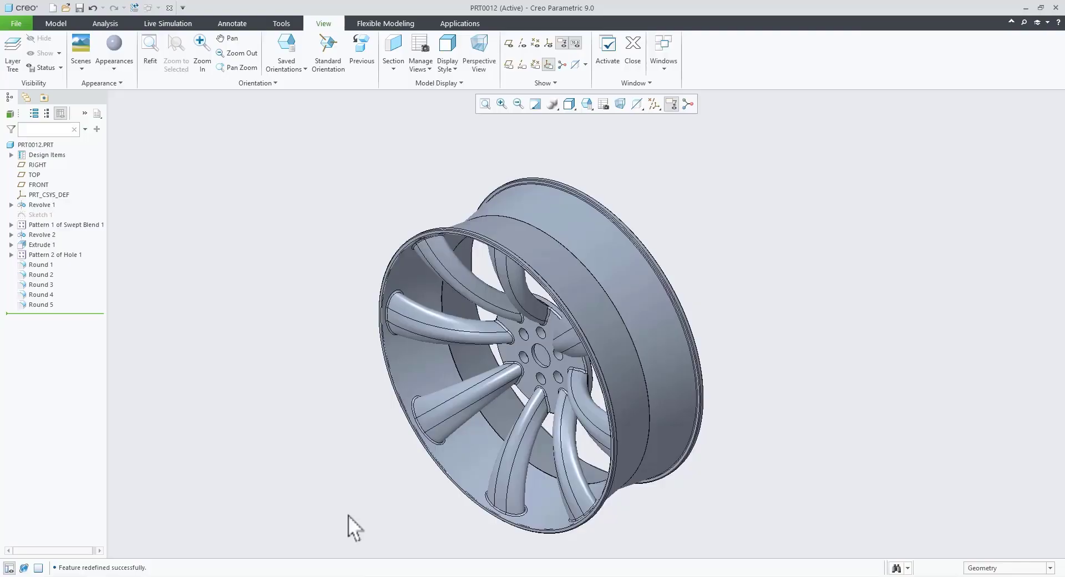
Step: Apply the copper appearance to the whole part PRT0012.PRT
click(105, 67)
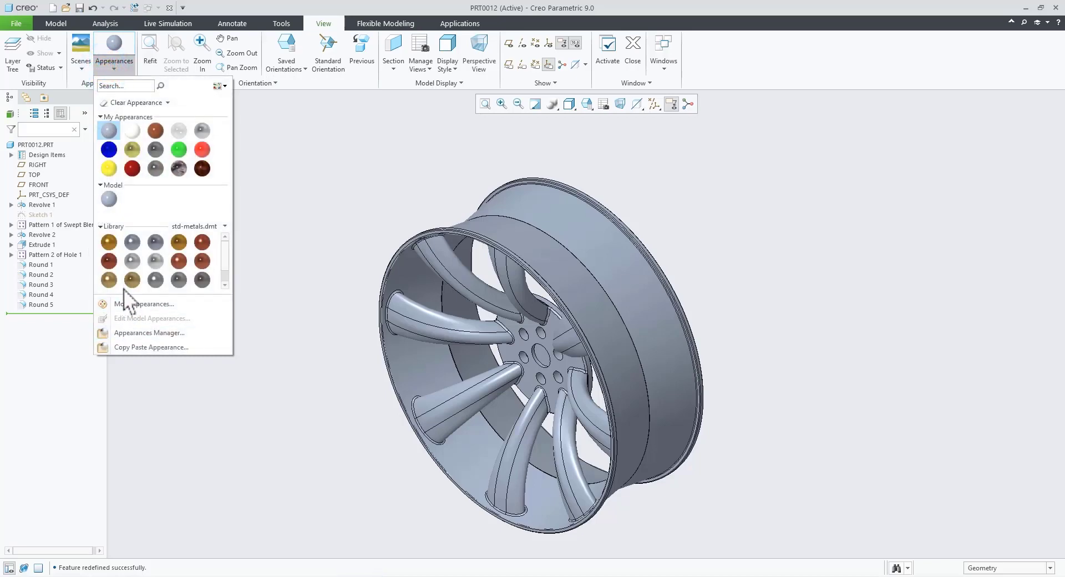
click(179, 261)
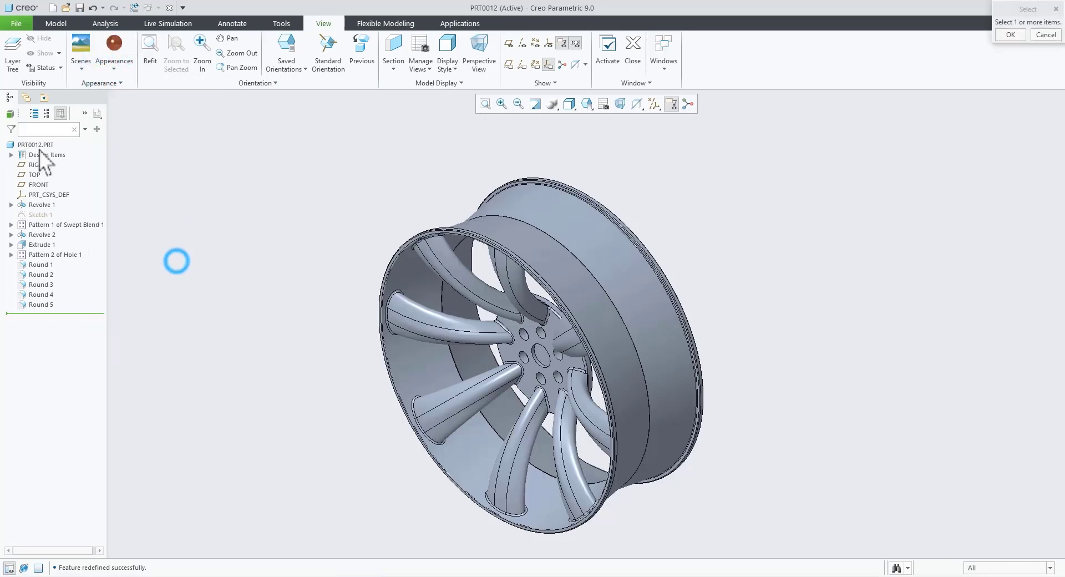
click(36, 145)
click(1005, 34)
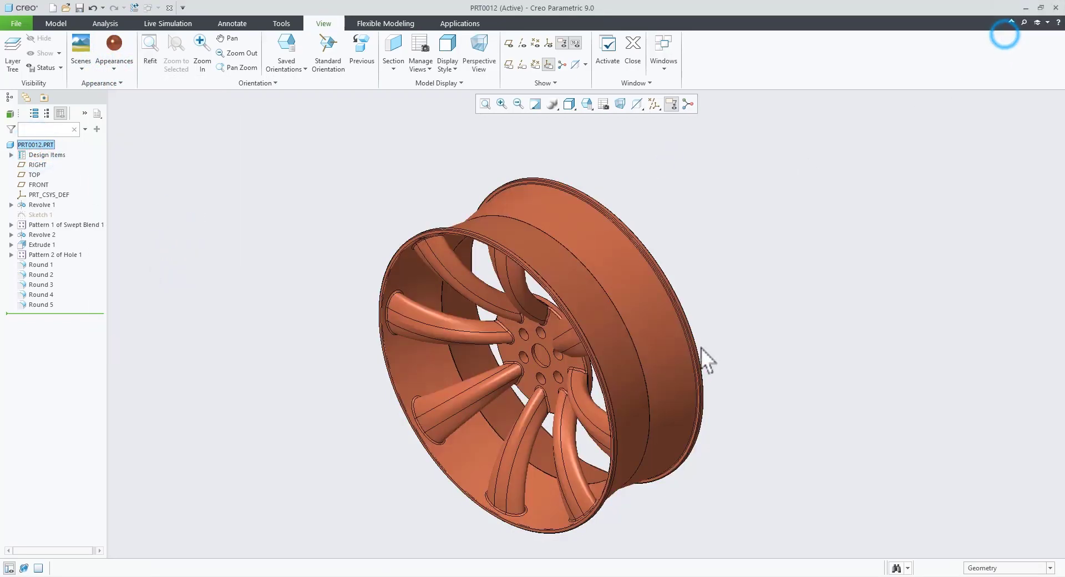
scroll(701, 348, down, 1)
Step: Switch the display style to Shading With Reflections and orbit the wheel
click(570, 100)
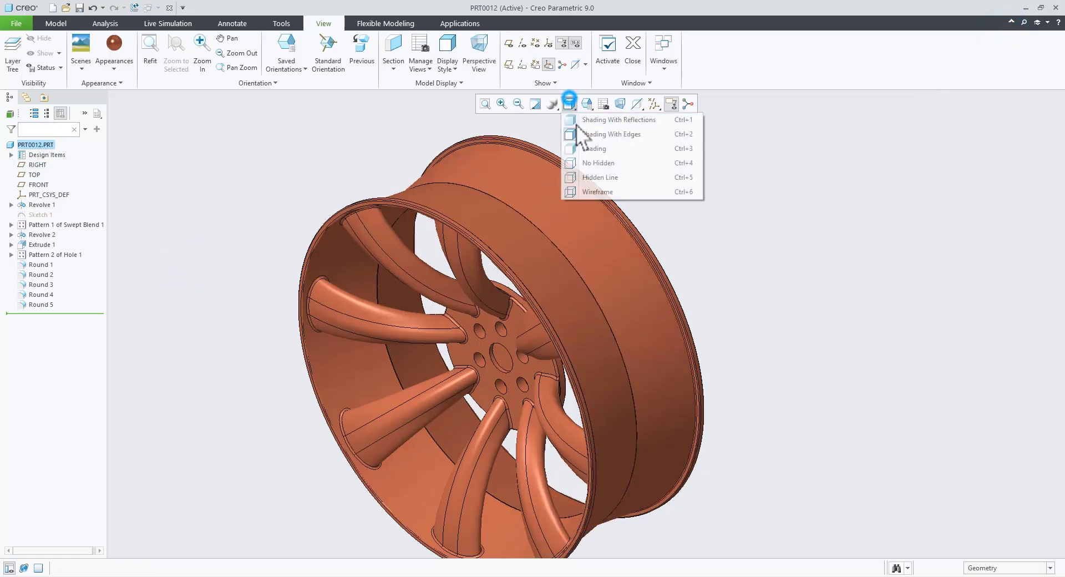
click(578, 122)
mouse_move(720, 442)
middle_down()
mouse_move(767, 373)
mouse_move(742, 441)
middle_up()
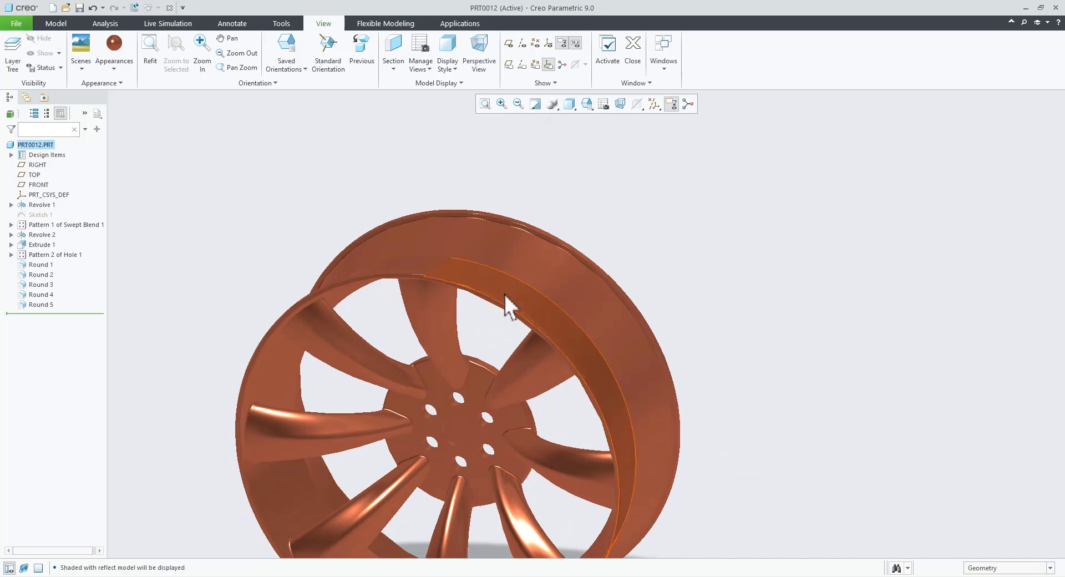
mouse_move(504, 294)
middle_down()
mouse_move(475, 374)
mouse_move(477, 414)
mouse_move(499, 372)
mouse_move(483, 444)
mouse_move(459, 413)
mouse_move(471, 428)
mouse_move(480, 360)
mouse_move(469, 421)
middle_up()
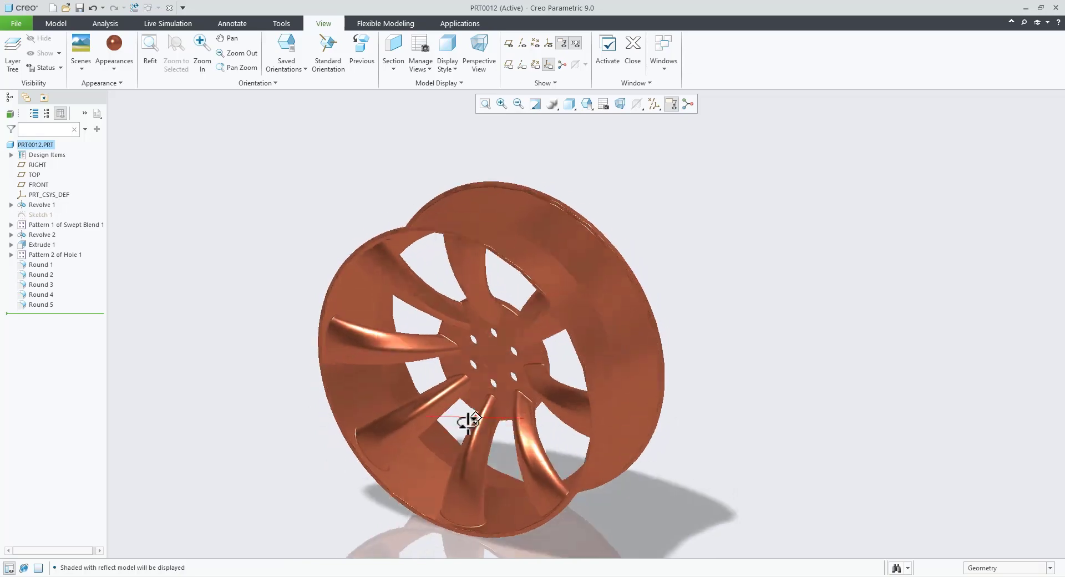
Step: Set the Graphics background to blue in Options > System Appearance
click(16, 25)
click(47, 277)
click(138, 62)
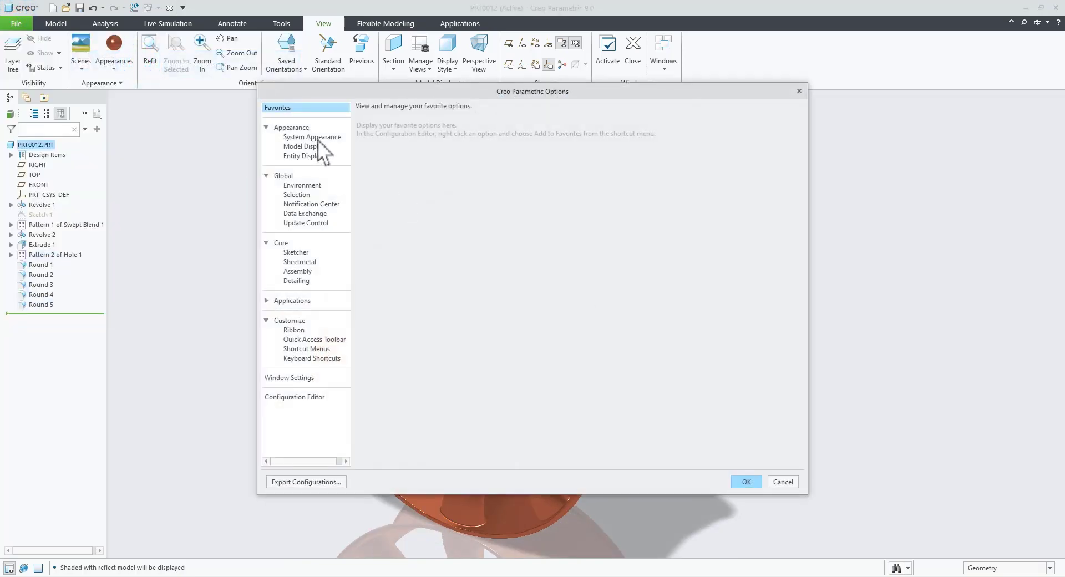
click(316, 138)
click(388, 191)
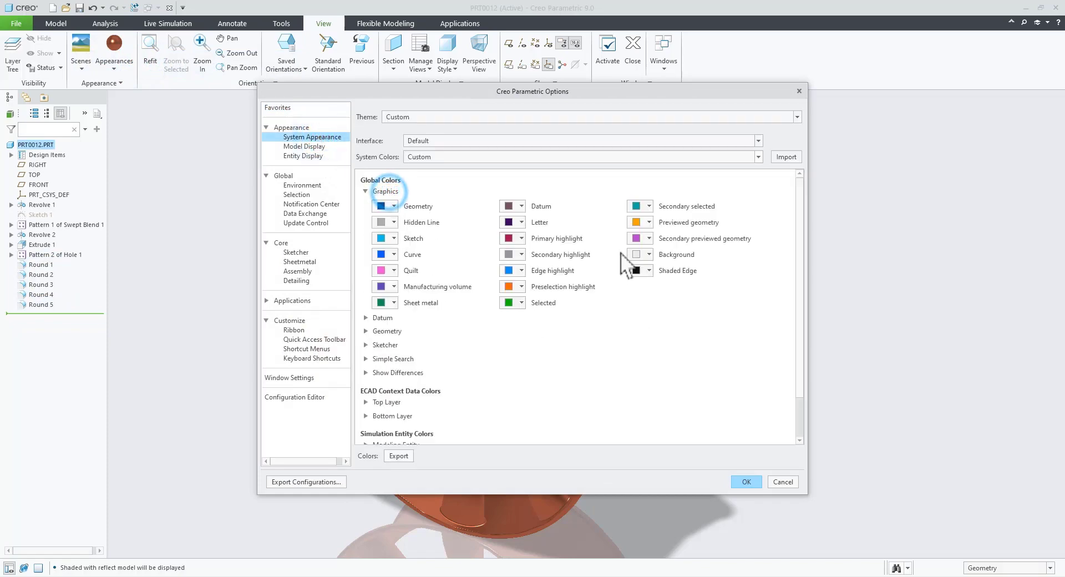
click(634, 256)
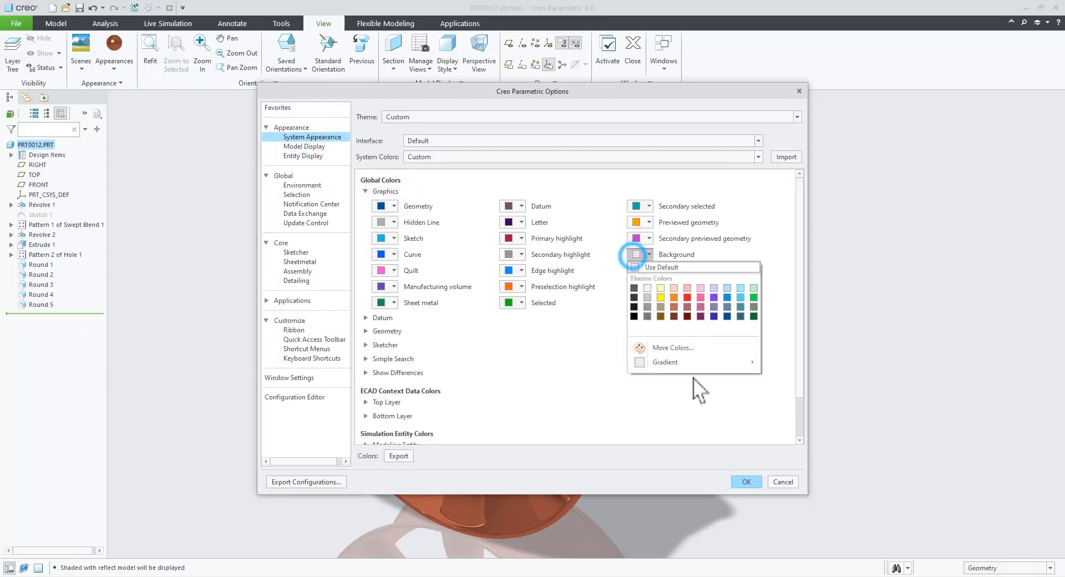
click(727, 316)
click(746, 480)
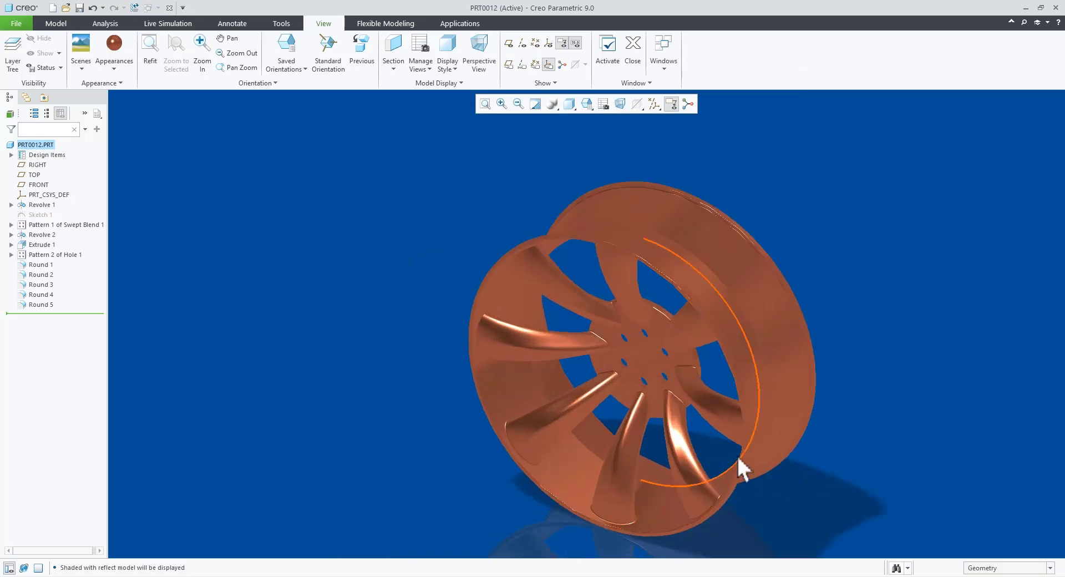
middle_drag(737, 454, 454, 217)
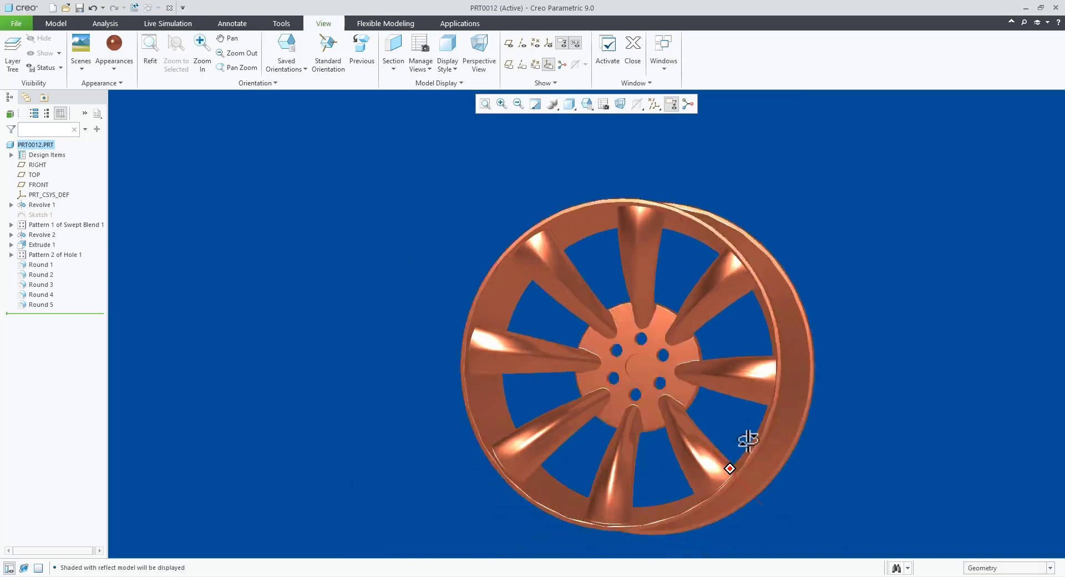
Step: Apply the grey appearance to the whole part PRT0012.PRT
click(129, 65)
click(161, 259)
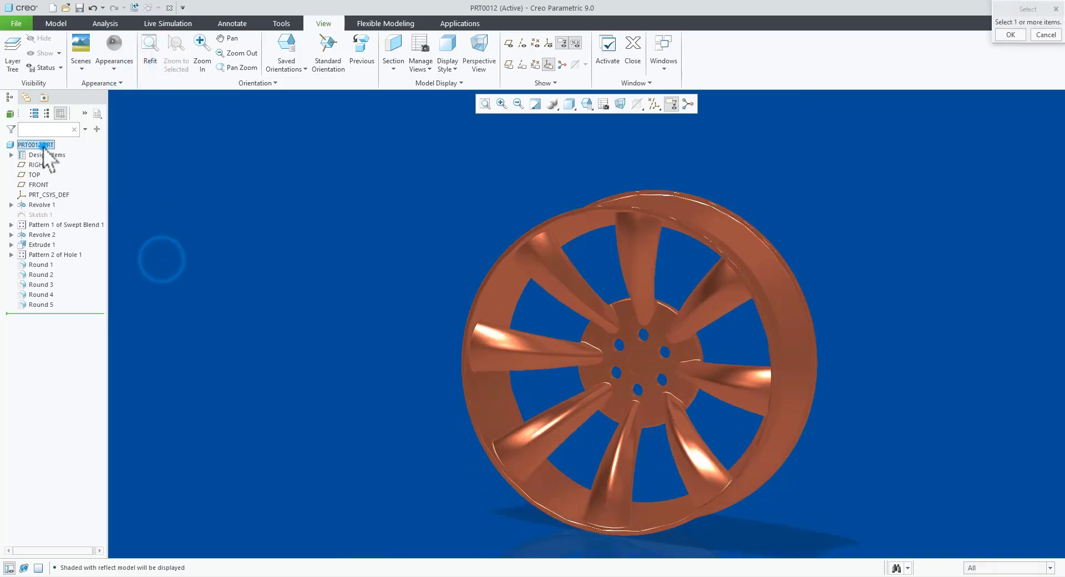
click(42, 148)
click(1010, 34)
mouse_move(846, 364)
middle_down()
mouse_move(810, 357)
mouse_move(615, 394)
mouse_move(671, 347)
mouse_move(632, 406)
mouse_move(378, 418)
mouse_move(432, 423)
mouse_move(568, 144)
middle_up()
Step: Switch the display style to Shading With Edges and zoom toward the hub
click(567, 104)
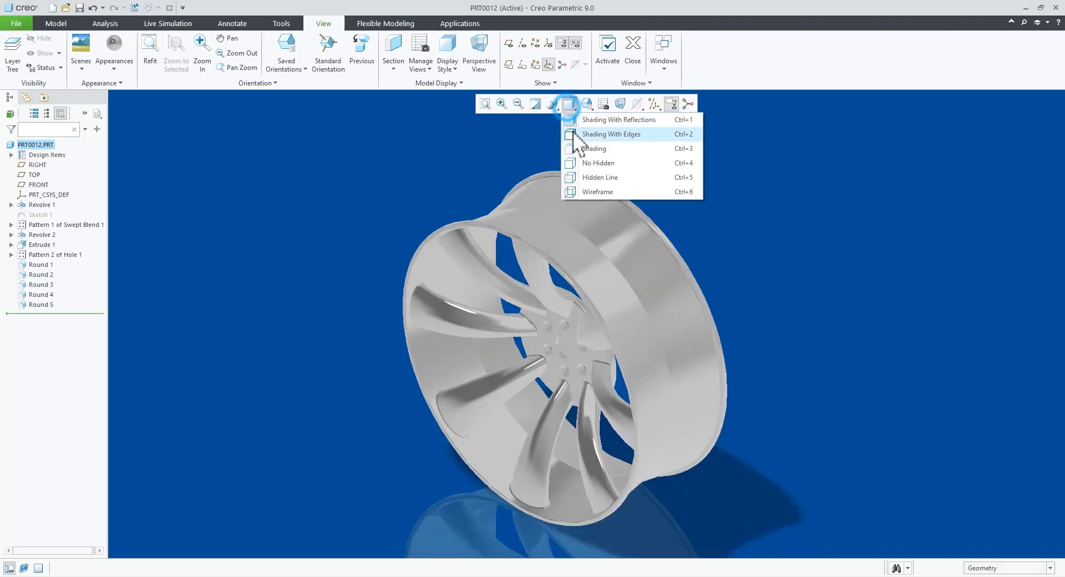
click(574, 134)
mouse_move(571, 248)
middle_down()
mouse_move(588, 357)
mouse_move(626, 300)
mouse_move(614, 368)
mouse_move(725, 230)
mouse_move(747, 222)
mouse_move(741, 240)
mouse_move(756, 209)
mouse_move(666, 347)
middle_up()
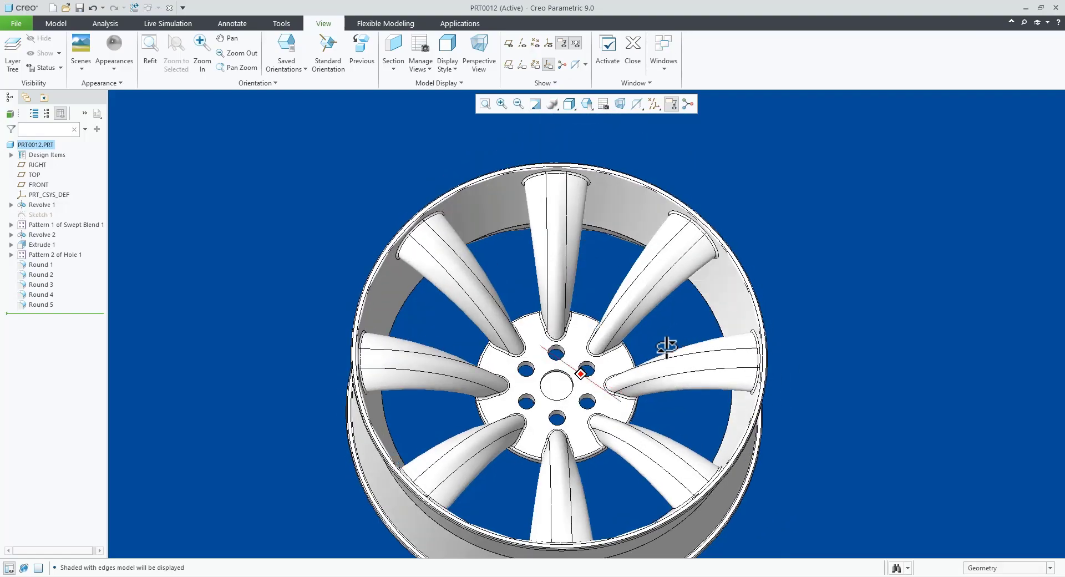
scroll(554, 427, down, 1)
scroll(549, 400, down, 1)
scroll(549, 388, down, 2)
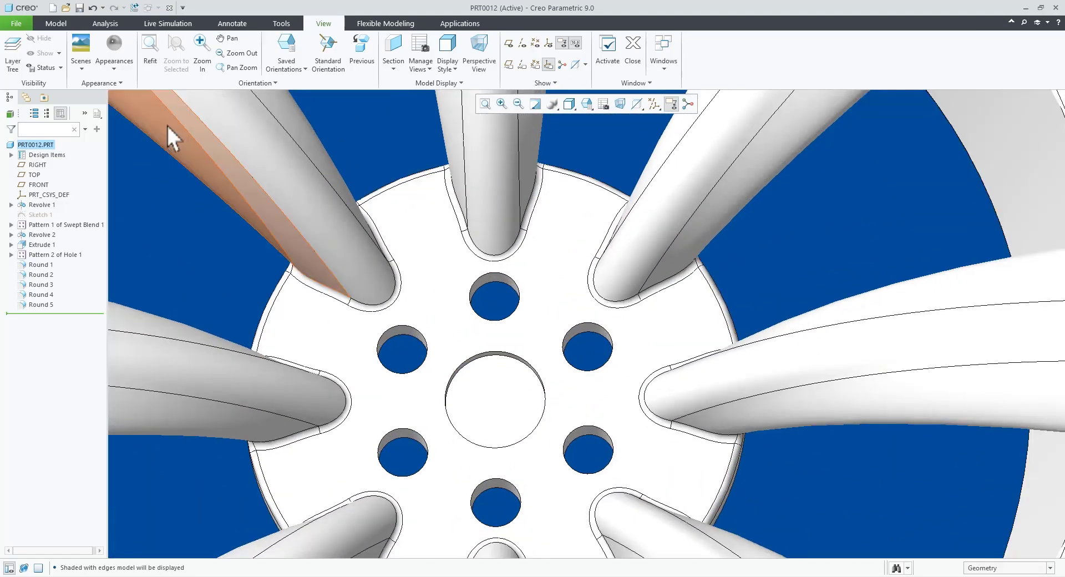
Step: Fillet both halves of the hub's centre bore edge with a 0.05 radius round
click(51, 24)
click(527, 54)
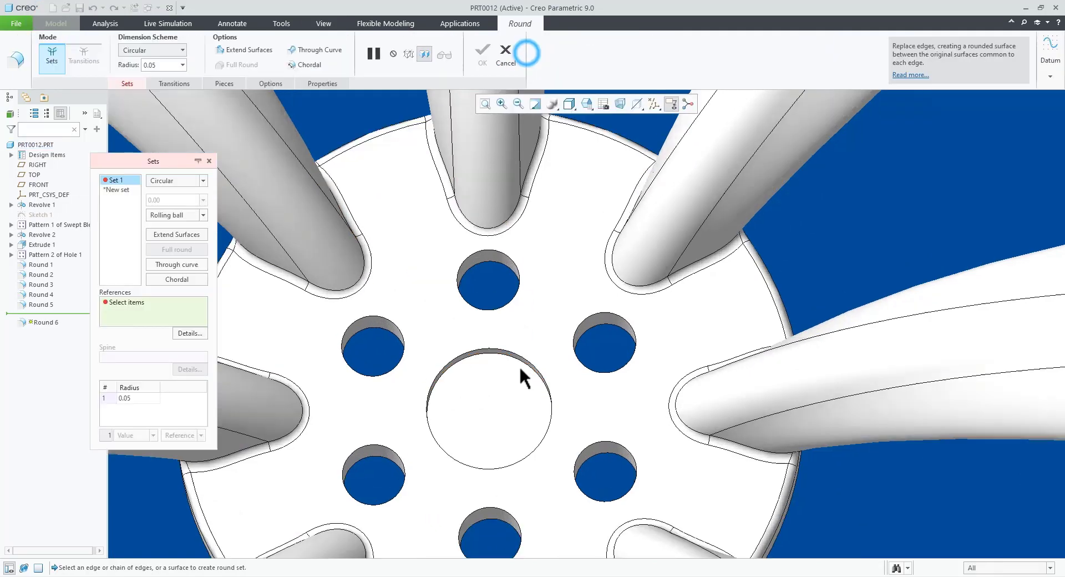
scroll(519, 365, down, 2)
click(511, 350)
ctrl+click(511, 343)
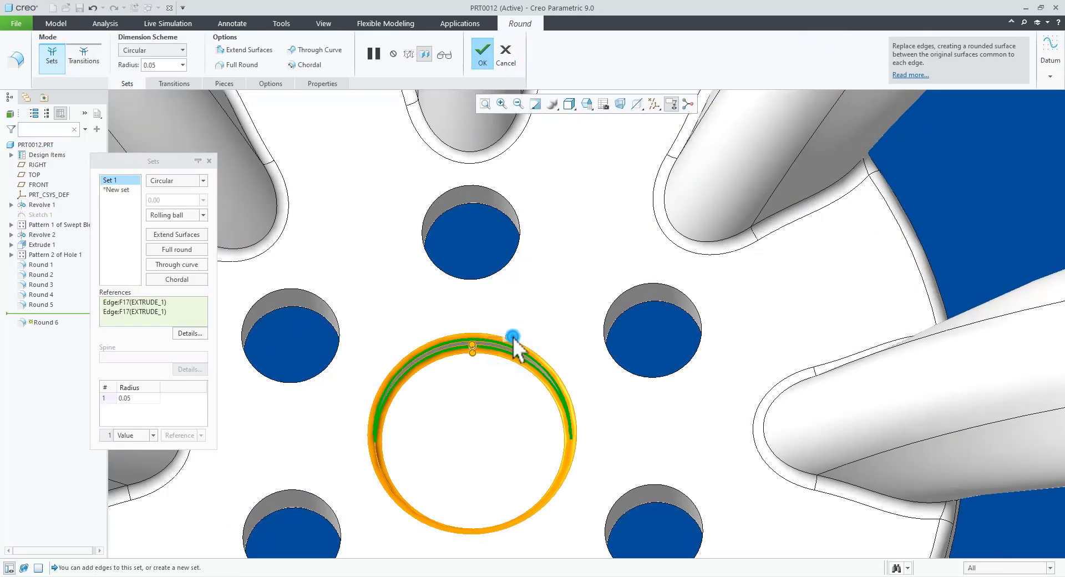
double_click(512, 335)
text(0)
scroll(520, 369, up, 3)
mouse_move(404, 438)
middle_down()
mouse_move(416, 428)
mouse_move(521, 423)
middle_up()
scroll(520, 394, down, 4)
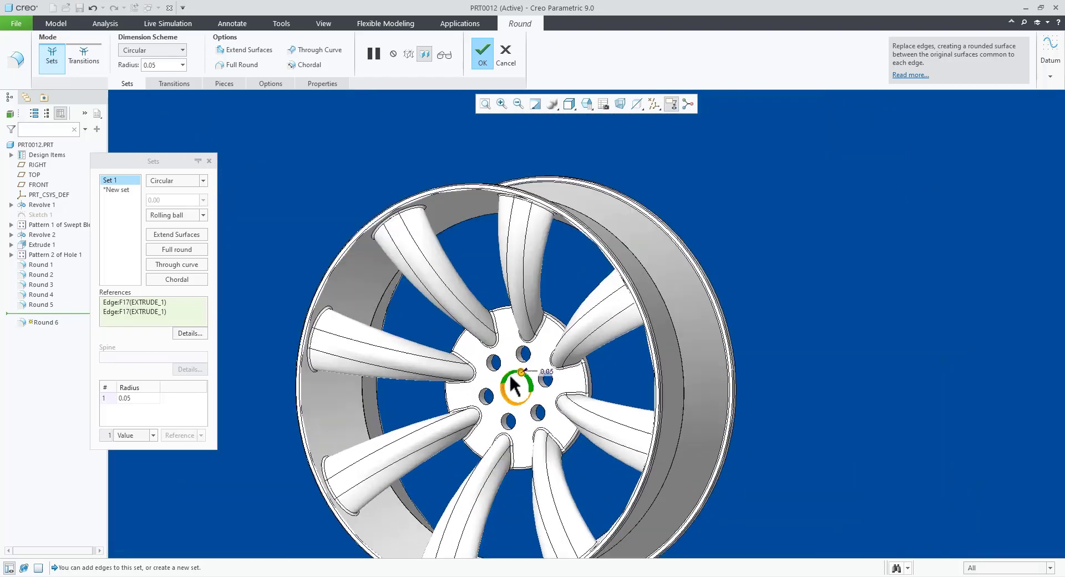
click(483, 56)
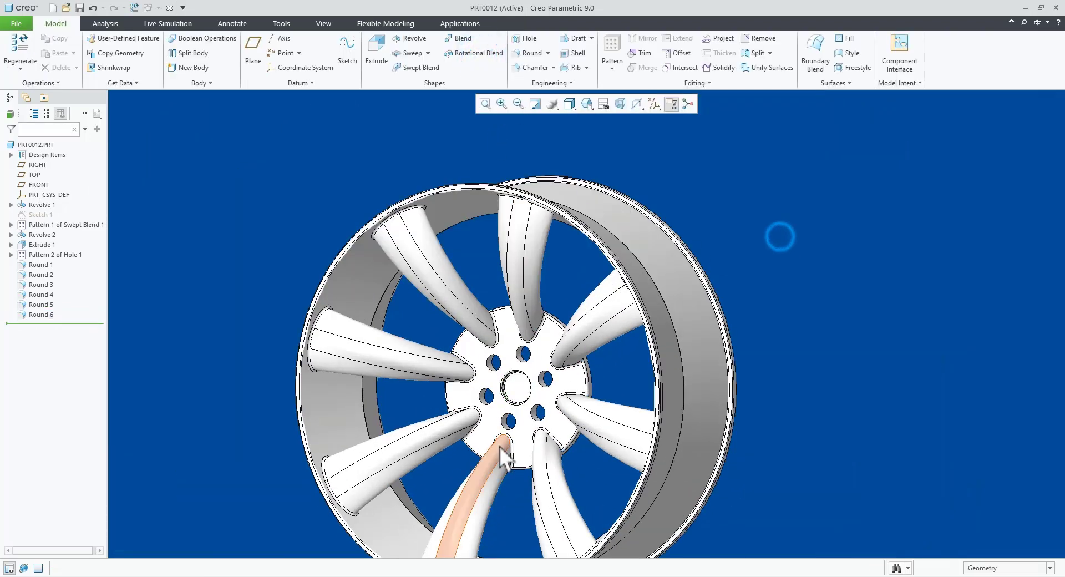
Step: Reset the wheel to its standard orientation and start saving PRT0012.PRT to the Section 15 folder
mouse_move(499, 447)
middle_down()
mouse_move(663, 327)
mouse_move(606, 378)
middle_up()
key(ctrl+d)
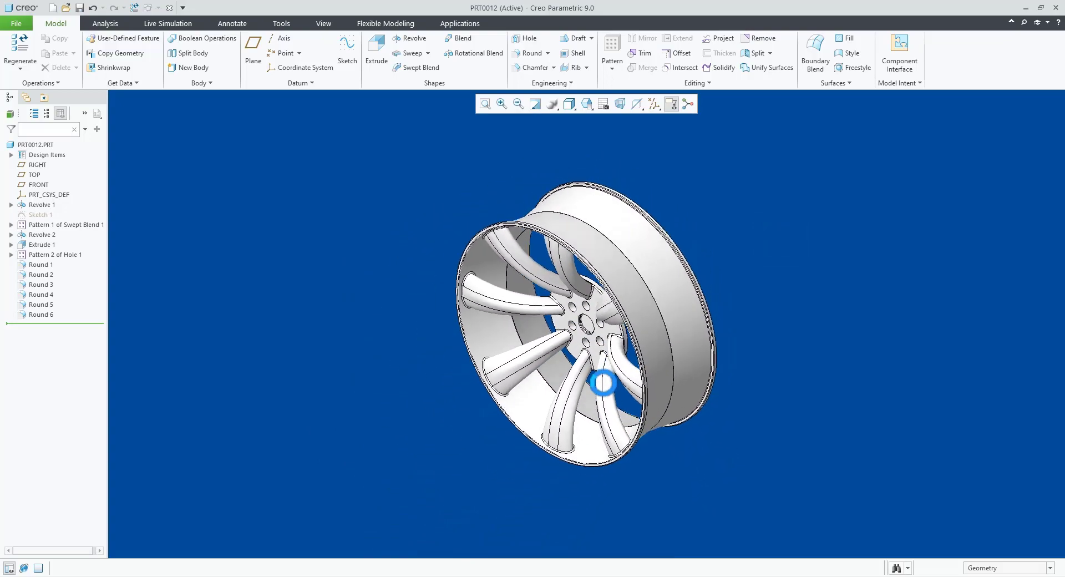
key(ctrl+s)
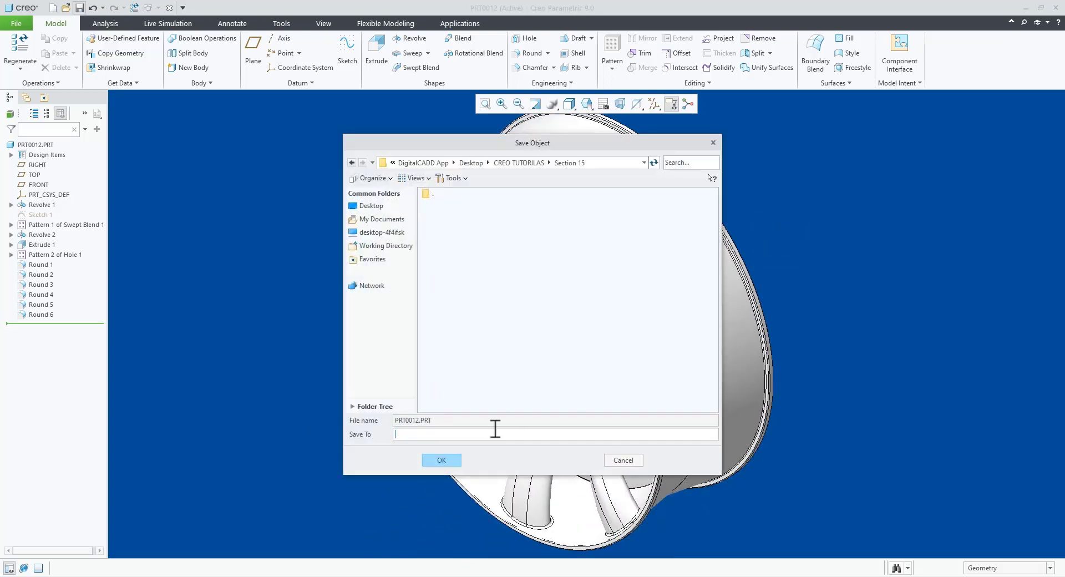